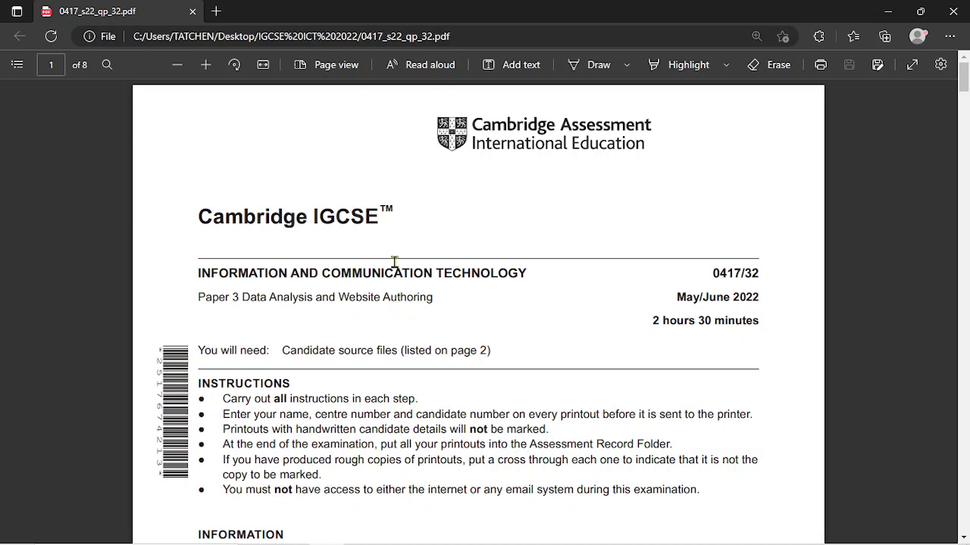
Read the exam paper's cover page and the list of supplied source files on page 2
scroll(395, 263, "down", 3)
scroll(395, 265, "up", 3)
left_click_drag(243, 297, 318, 295)
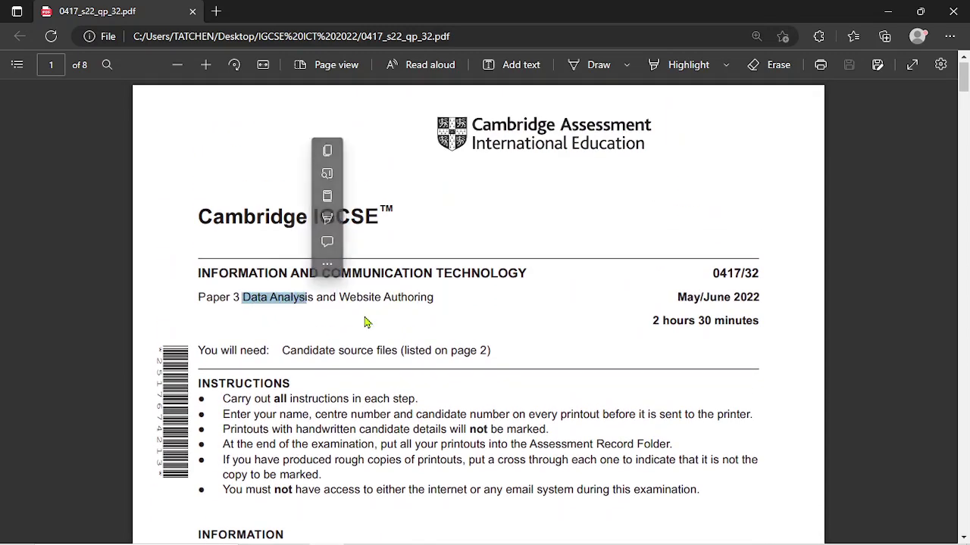
scroll(364, 321, "down", 20)
scroll(344, 296, "up", 3)
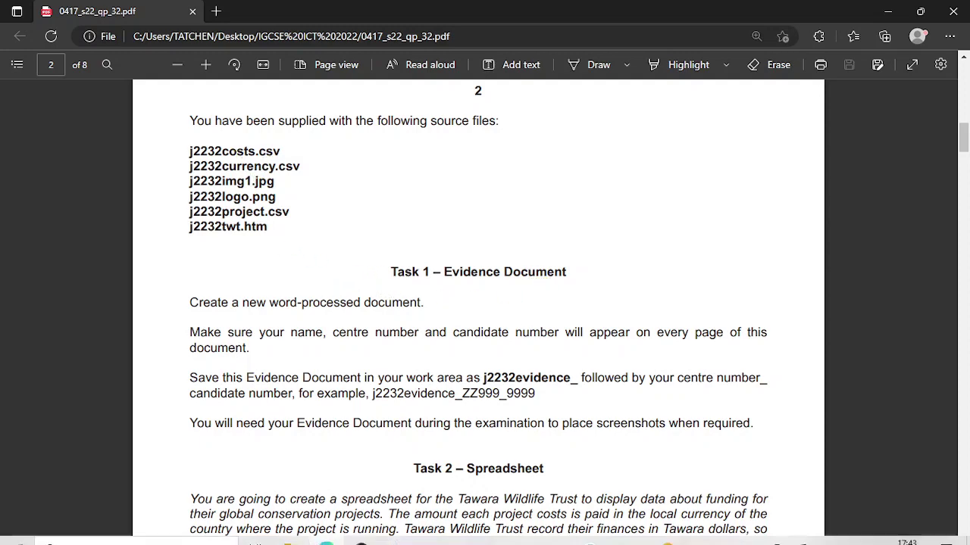
Open the 06_0417_32_Confidential Source Files June 2022 folder in File Explorer and return to the paper's Task 1 instructions in Edge
left_click(294, 534)
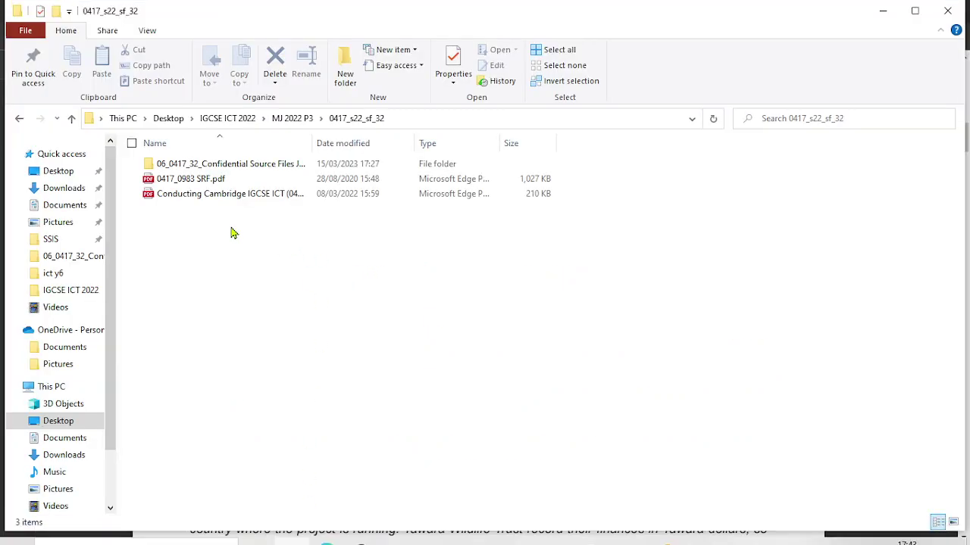
double_click(196, 165)
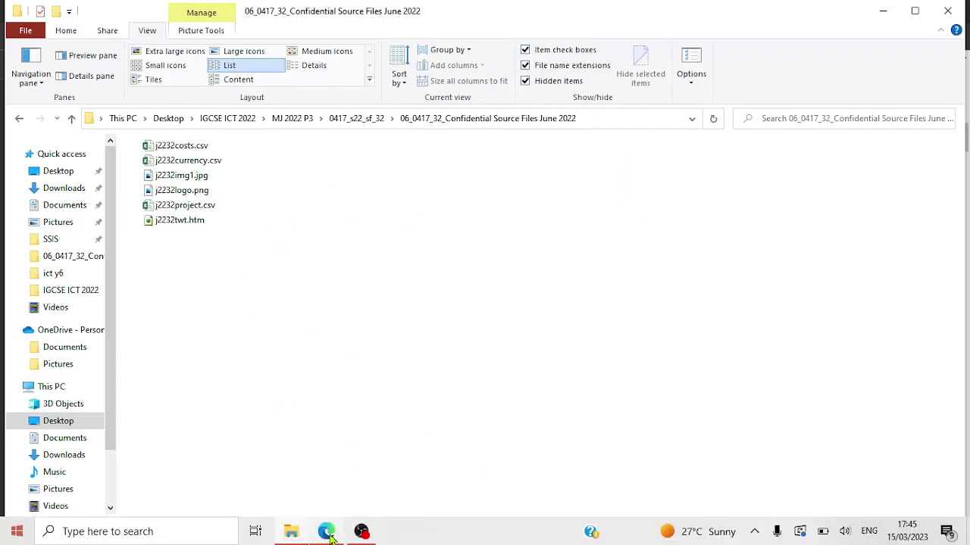
left_click(347, 538)
scroll(356, 229, "down", 1)
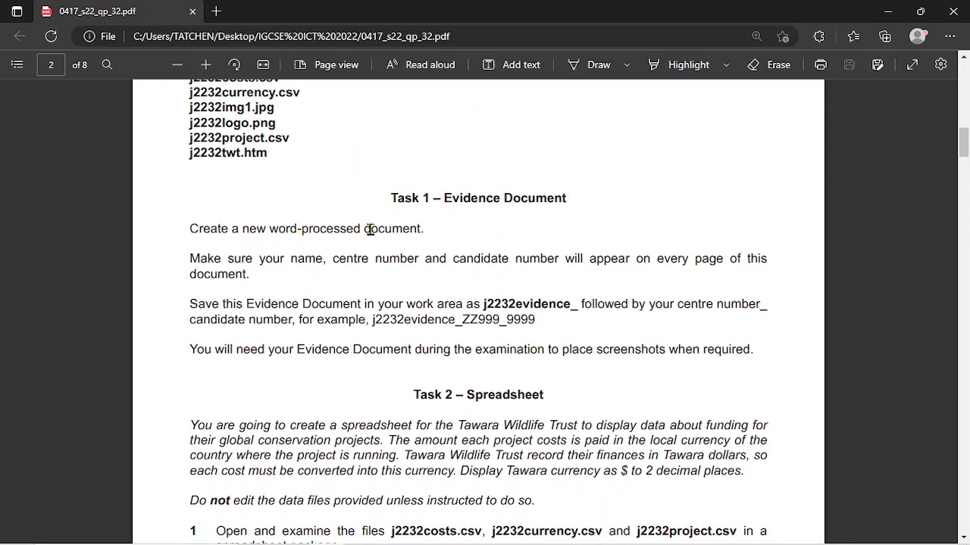
Create a new Microsoft Word document inside the source files folder in File Explorer
mouse_move(362, 535)
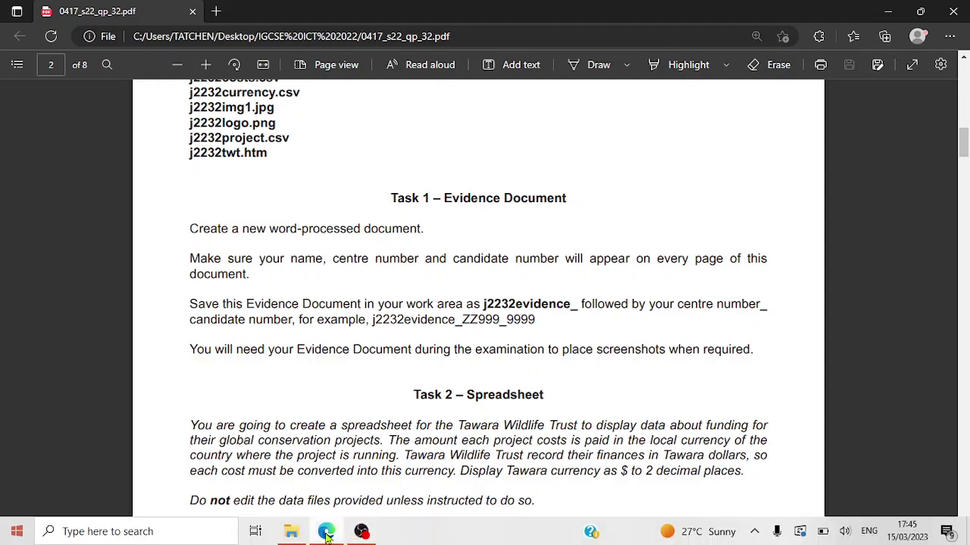
left_click(291, 531)
right_click(296, 282)
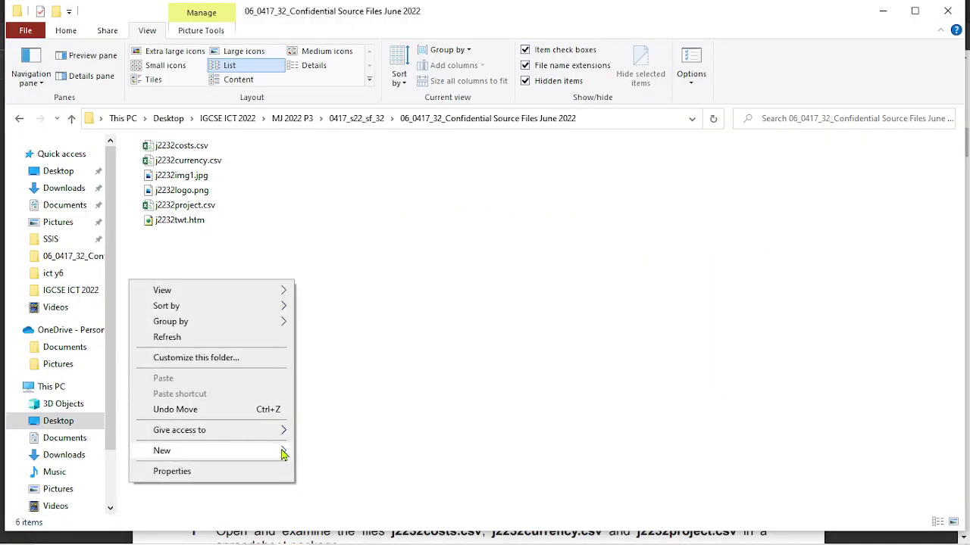
mouse_move(284, 453)
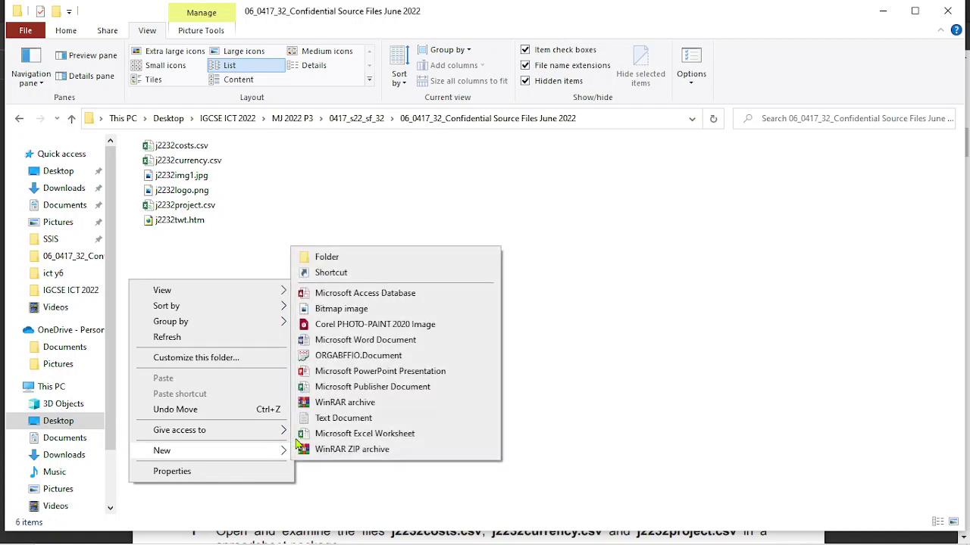
left_click(354, 342)
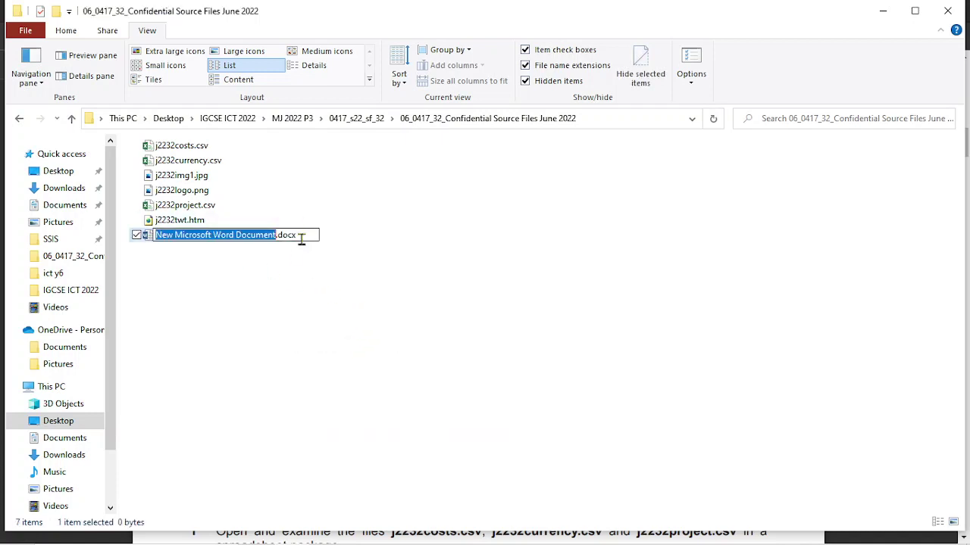
Rename the new Word document as j2232evidence_001_002.docx, following the file name given in Task 1 of the exam paper
left_click(326, 531)
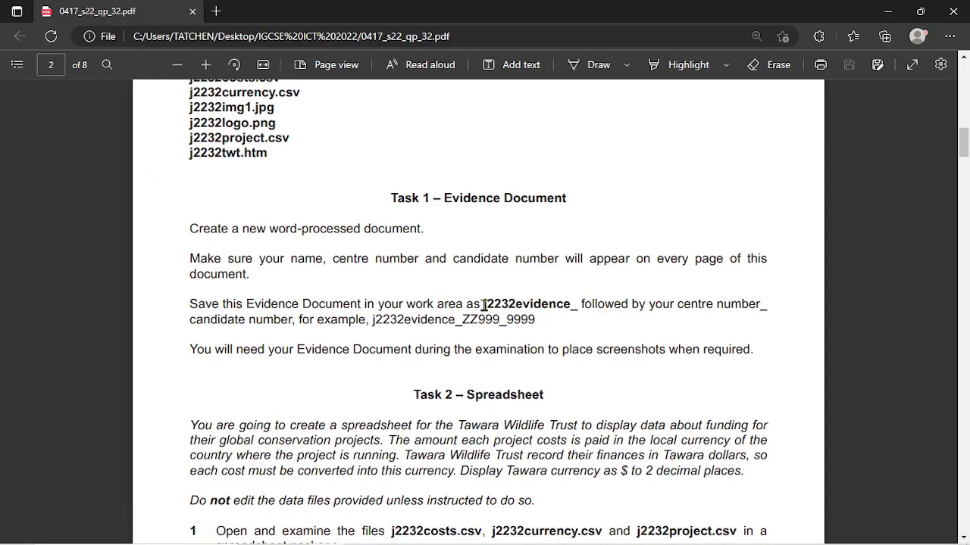
left_click_drag(484, 304, 568, 300)
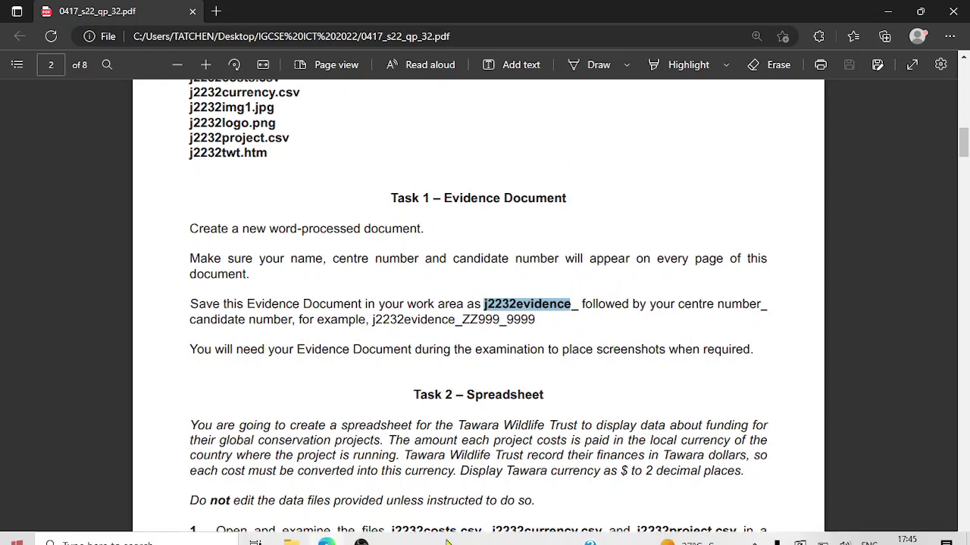
left_click(308, 529)
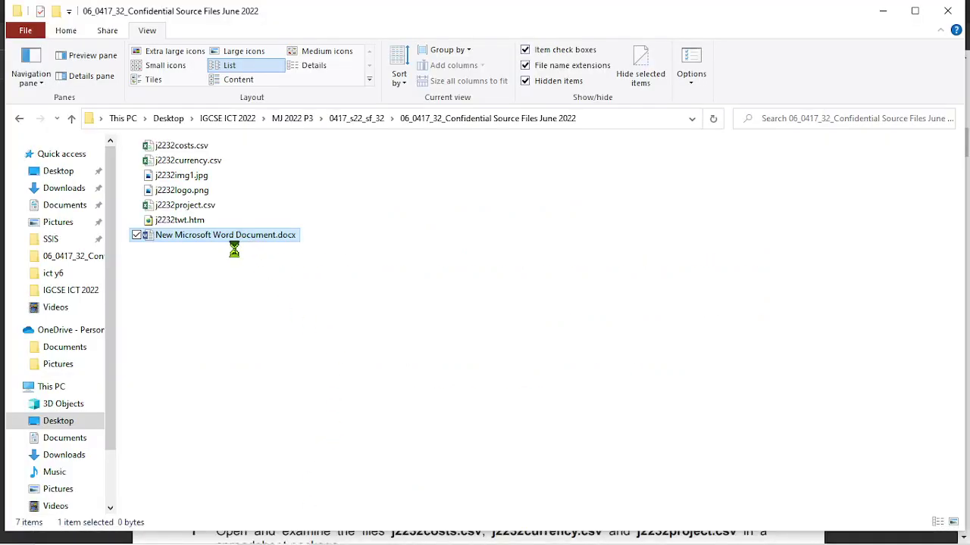
right_click(232, 240)
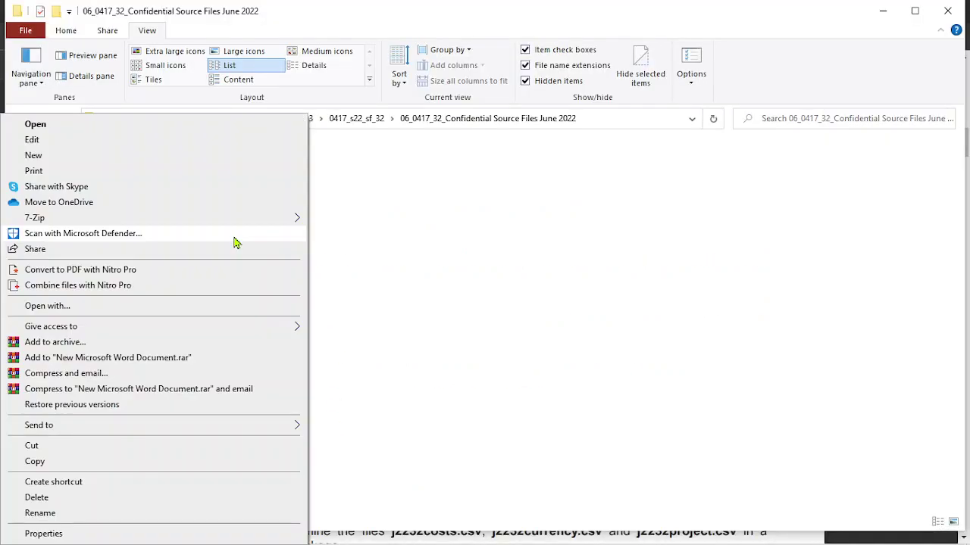
left_click(38, 513)
type("j2232evidence")
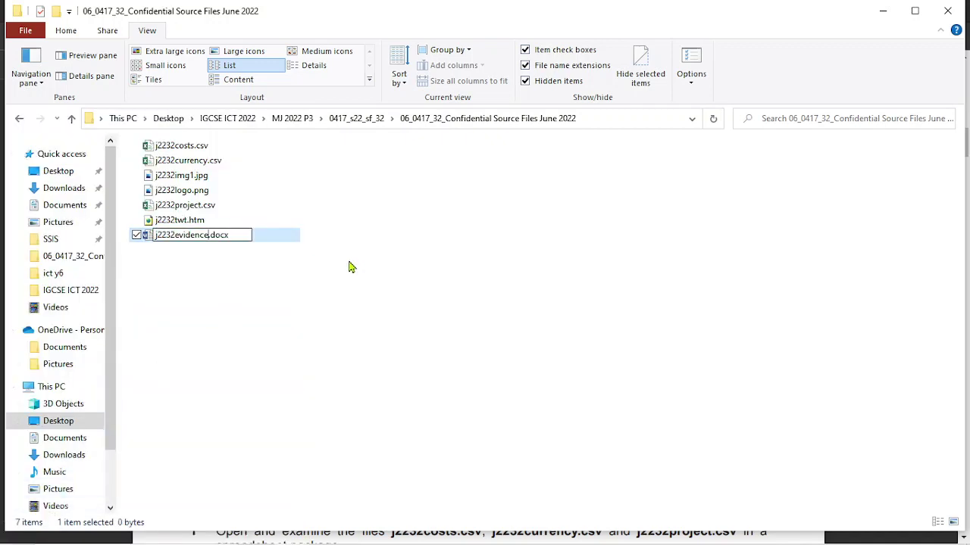
type("_001_")
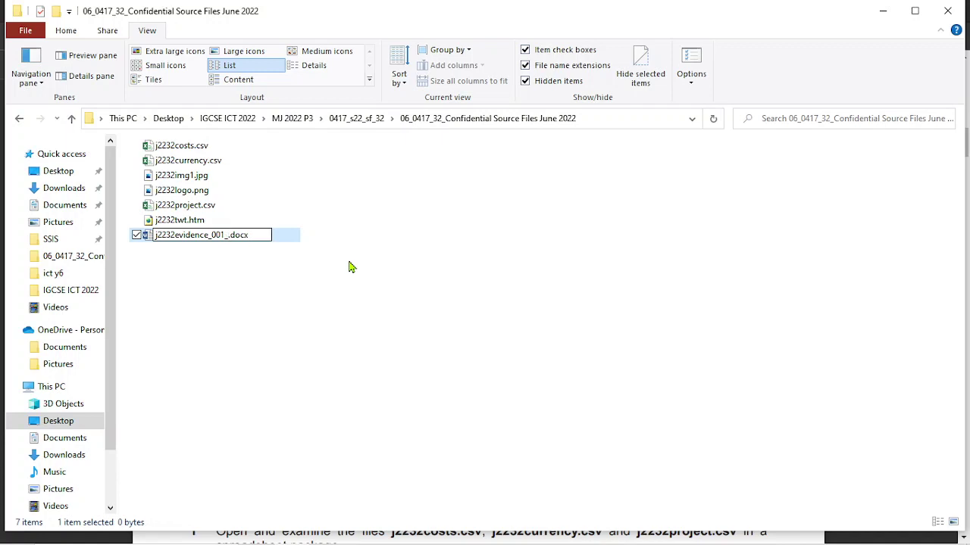
type("002")
key("Return")
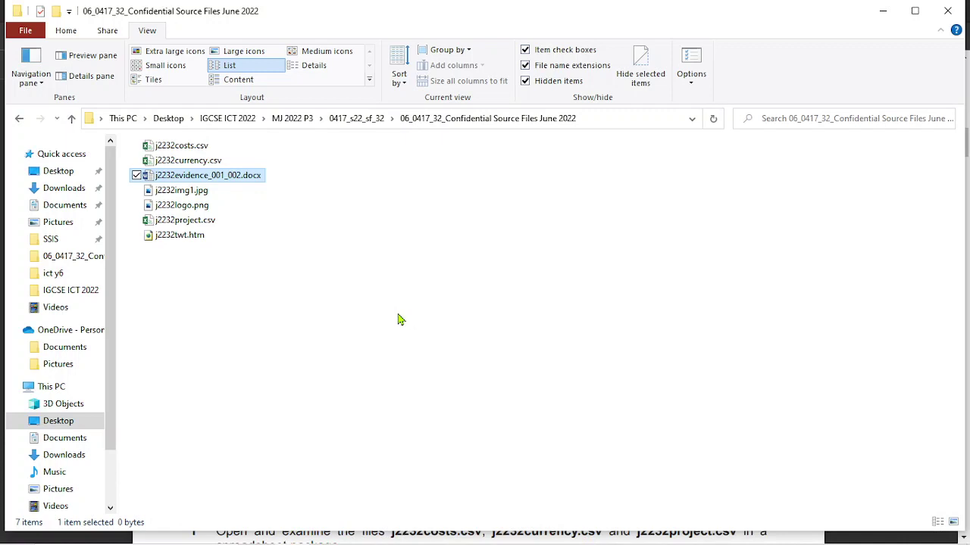
Open the evidence document in Word and enter the candidate's name, centre number and candidate number in the page header
key("Return")
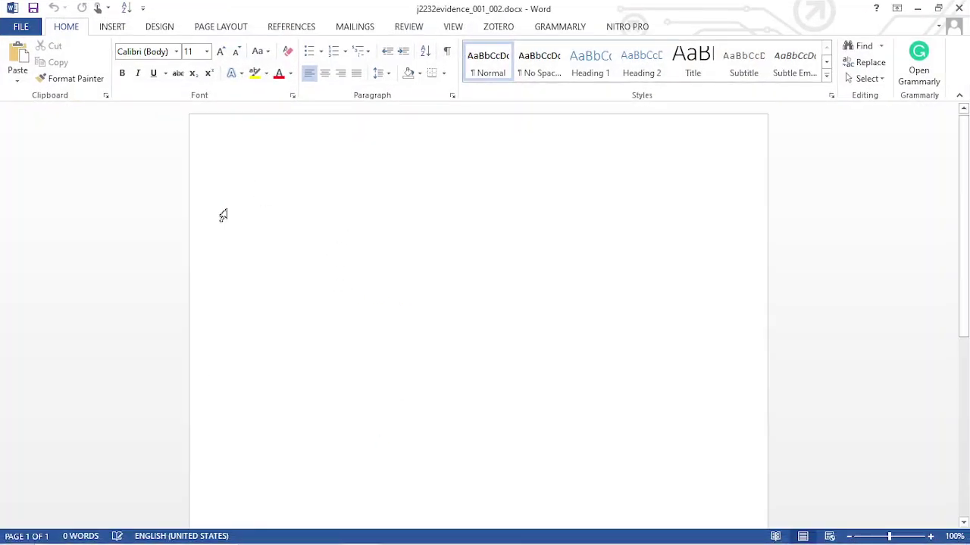
left_click(324, 535)
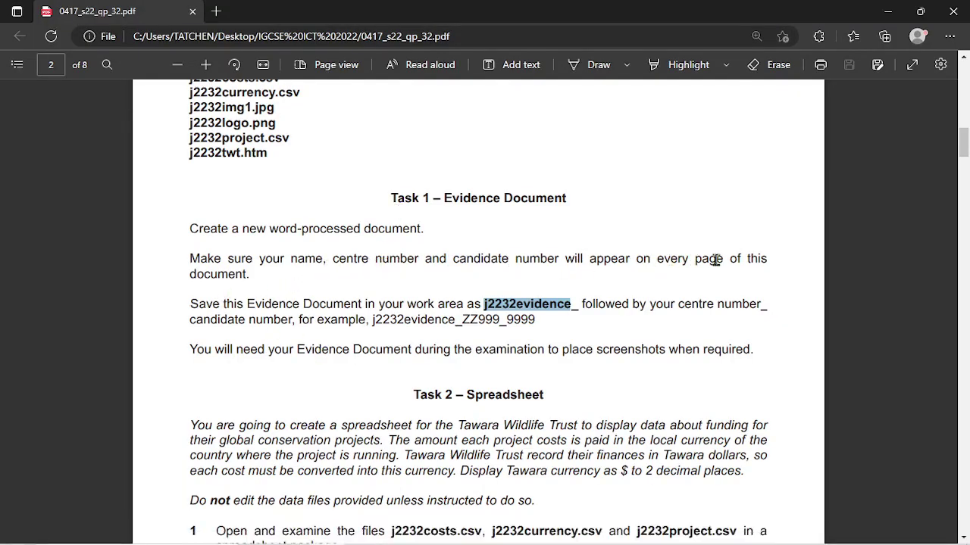
left_click(369, 534)
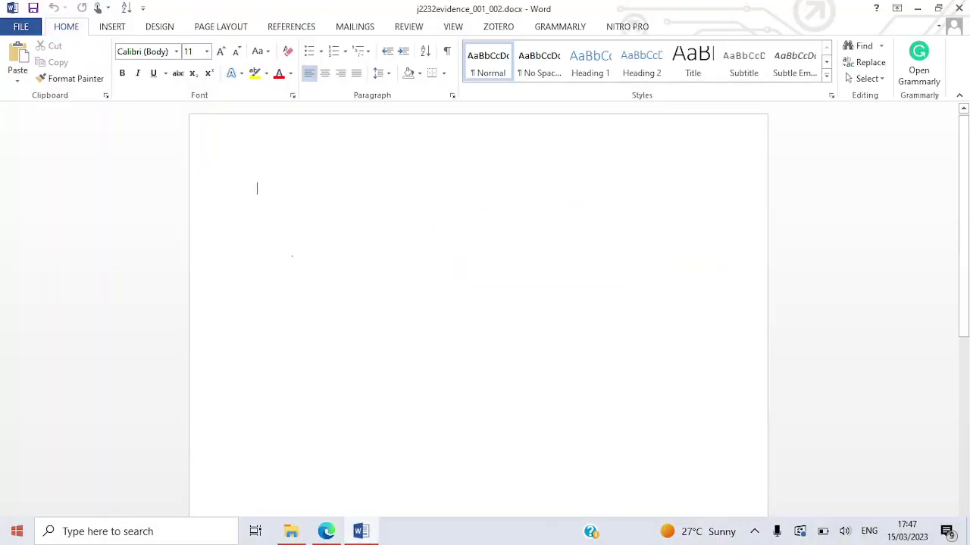
double_click(264, 156)
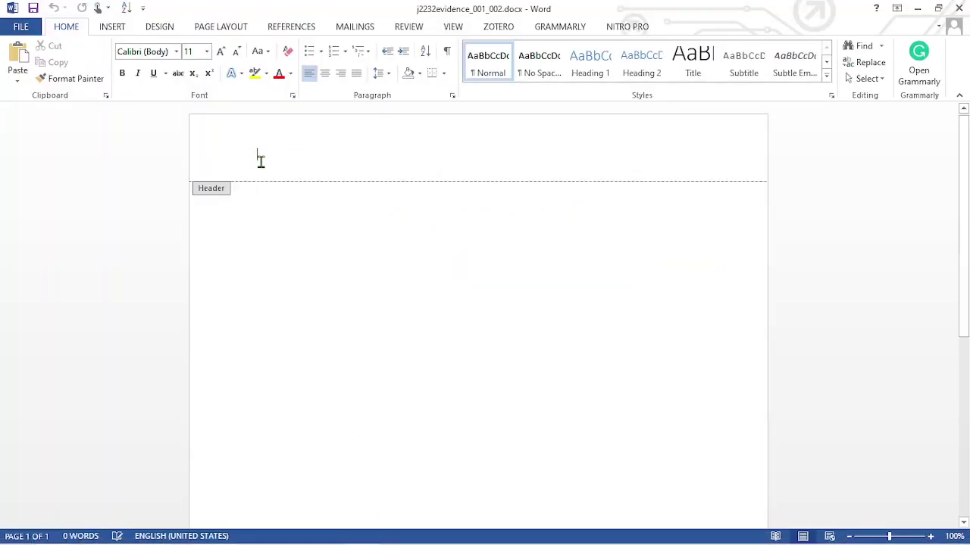
type("Kum, 001,002")
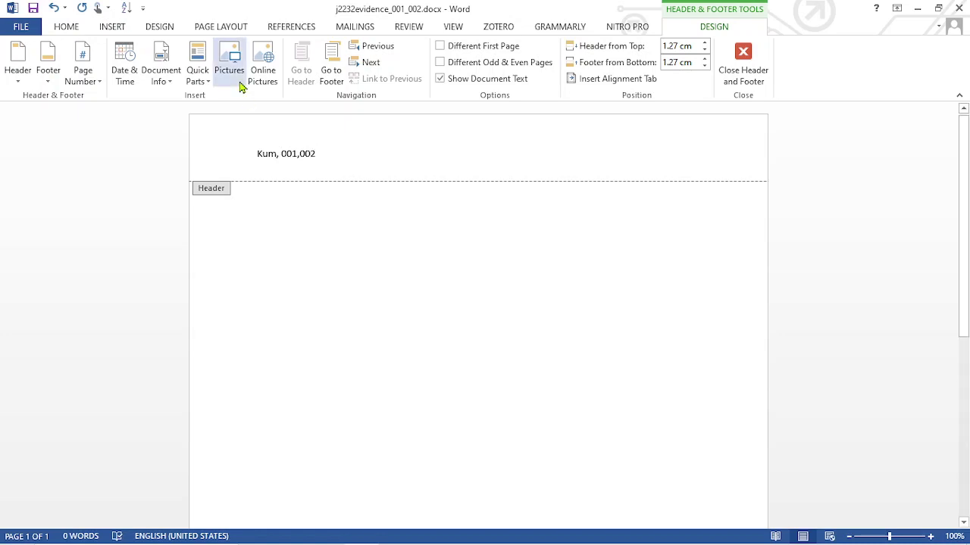
left_click_drag(256, 155, 320, 147)
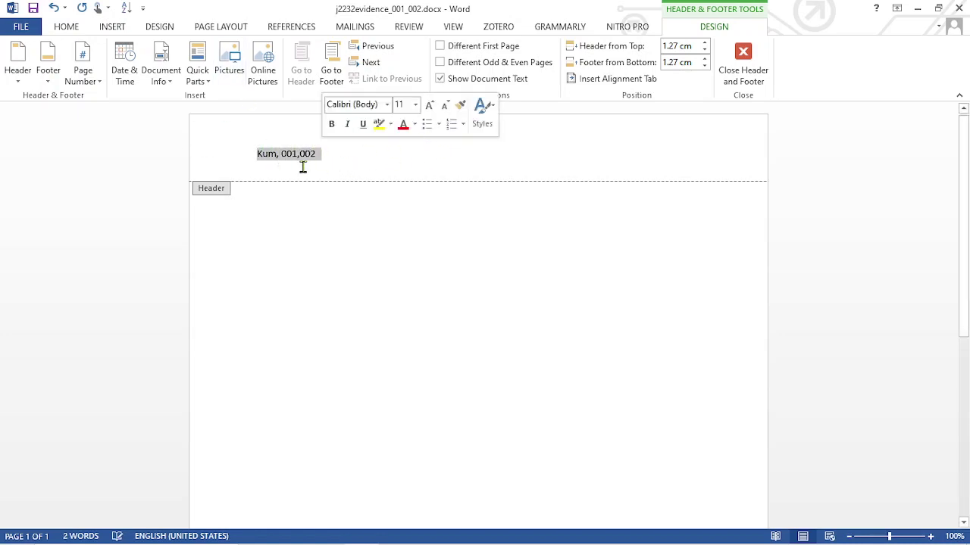
double_click(305, 210)
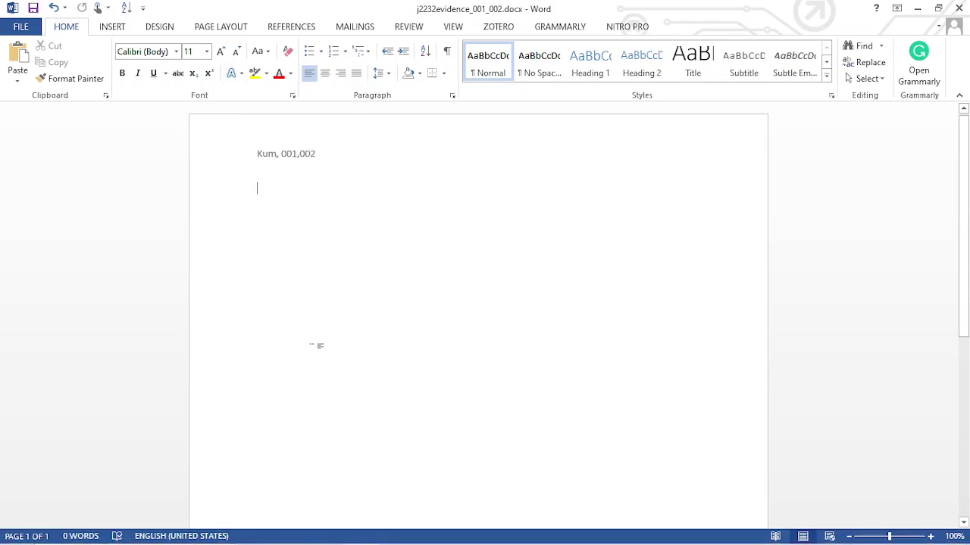
Add the heading "Evidence 1" to the document body and format it bold at 14 pt
type("Evidence 1")
left_click_drag(312, 189, 261, 188)
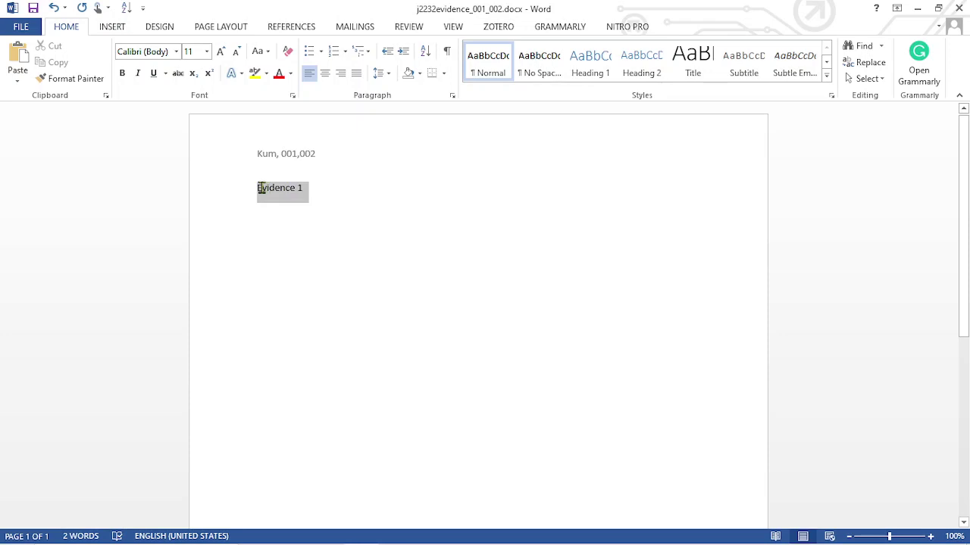
left_click(122, 73)
left_click(221, 53)
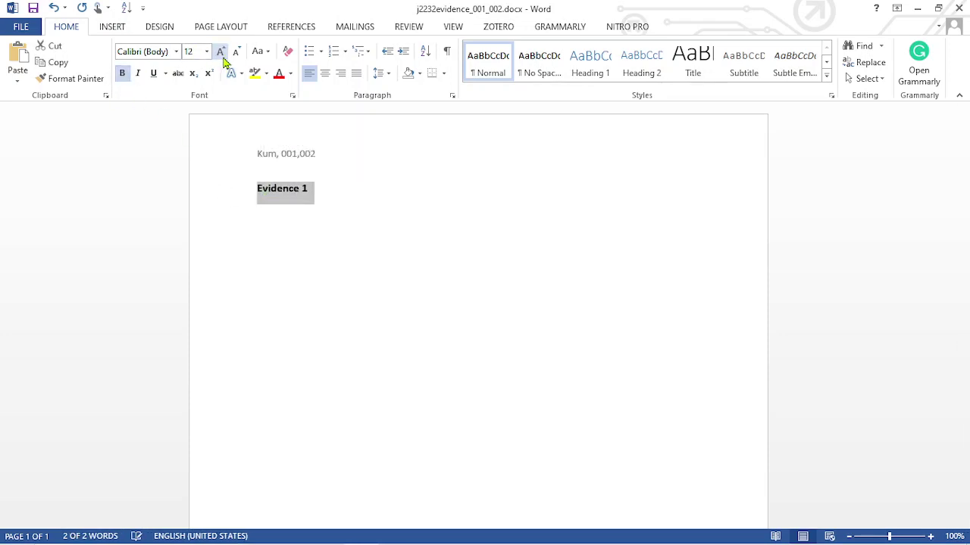
left_click(221, 51)
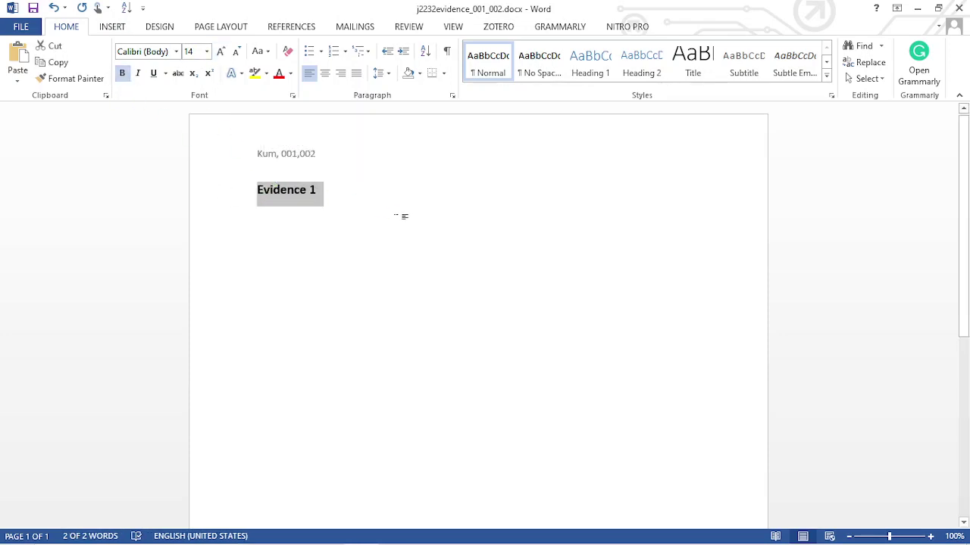
Paste nine copies of the "Evidence 1" heading on the lines below the original
left_click(337, 207)
key("ctrl+v")
key("ctrl+v")
key("ctrl+v")
key("ctrl+v")
key("ctrl+v")
key("ctrl+v")
key("ctrl+v")
key("ctrl+v")
key("ctrl+v")
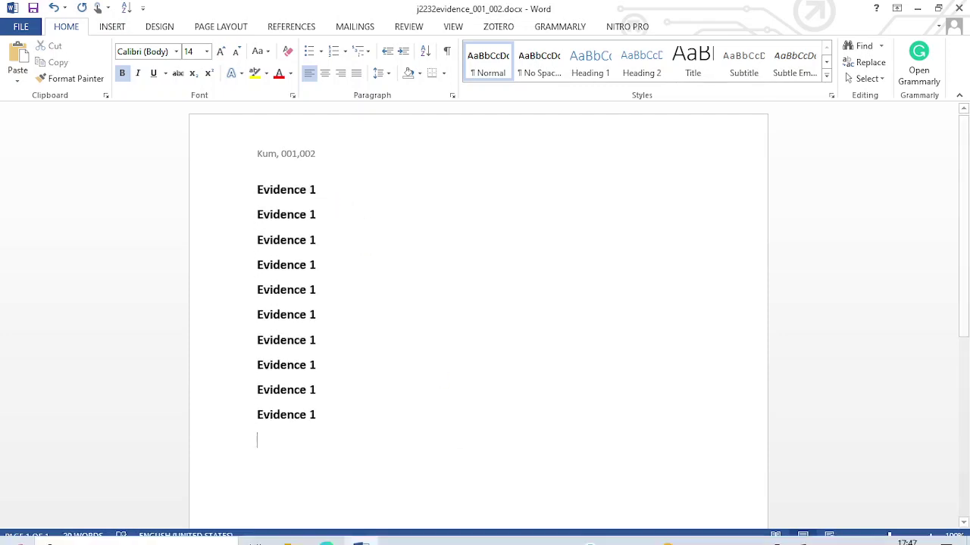
In the exam paper in Edge, highlight "Display Tawara currency as $ to 2 decimal places" in yellow in the Task 2 introduction
left_click(326, 531)
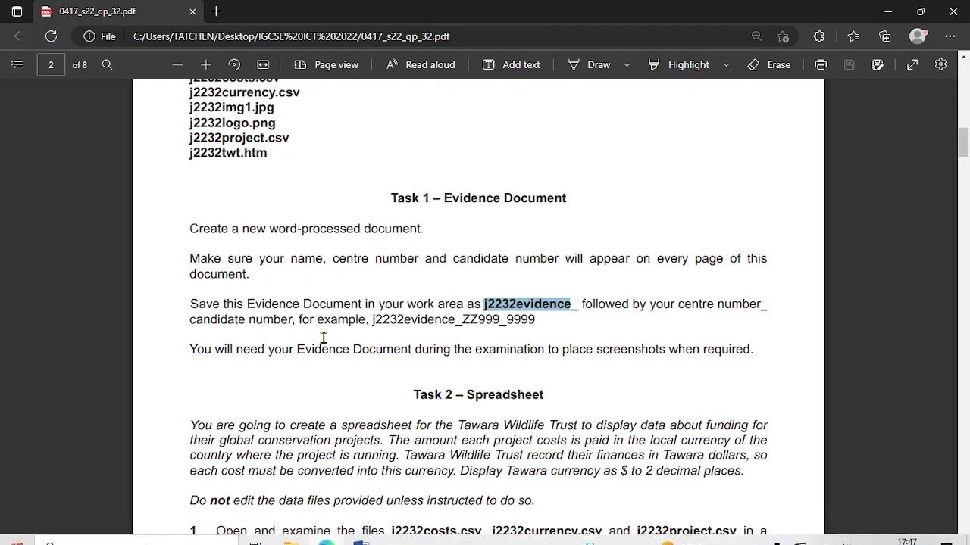
scroll(323, 337, "down", 2)
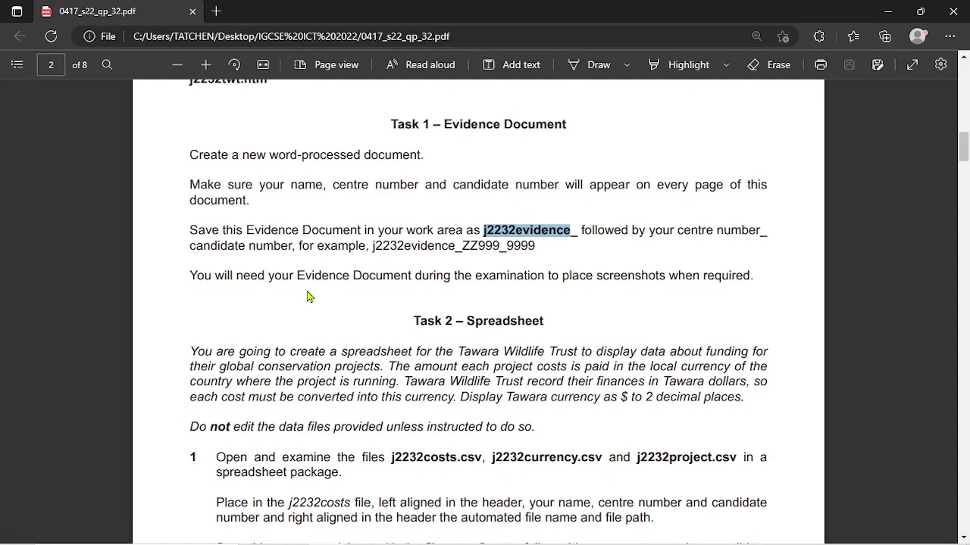
scroll(464, 281, "down", 4)
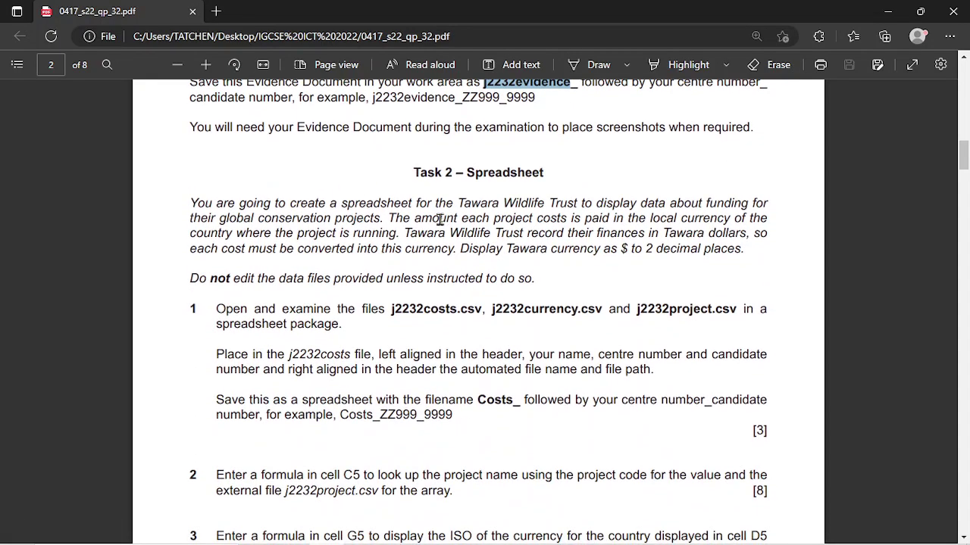
scroll(403, 216, "down", 2)
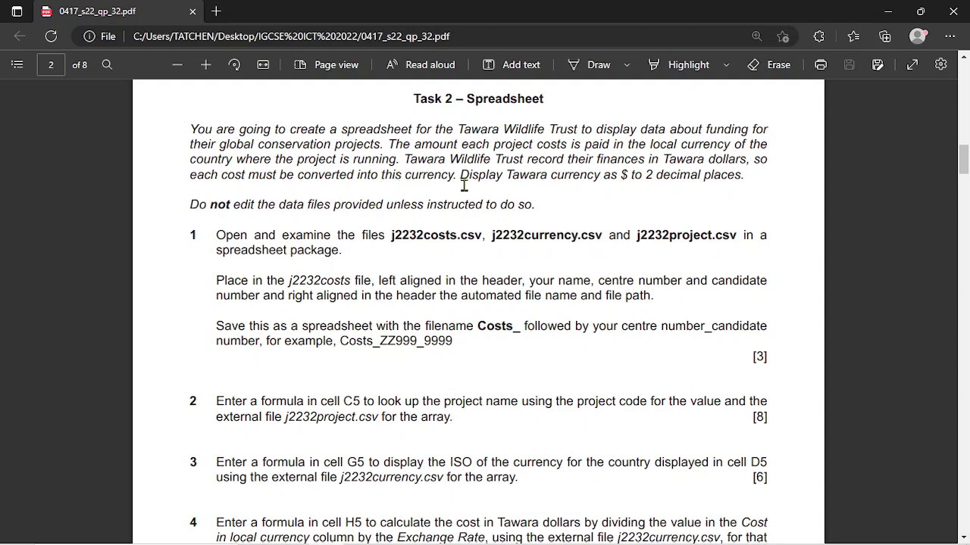
scroll(539, 186, "down", 1)
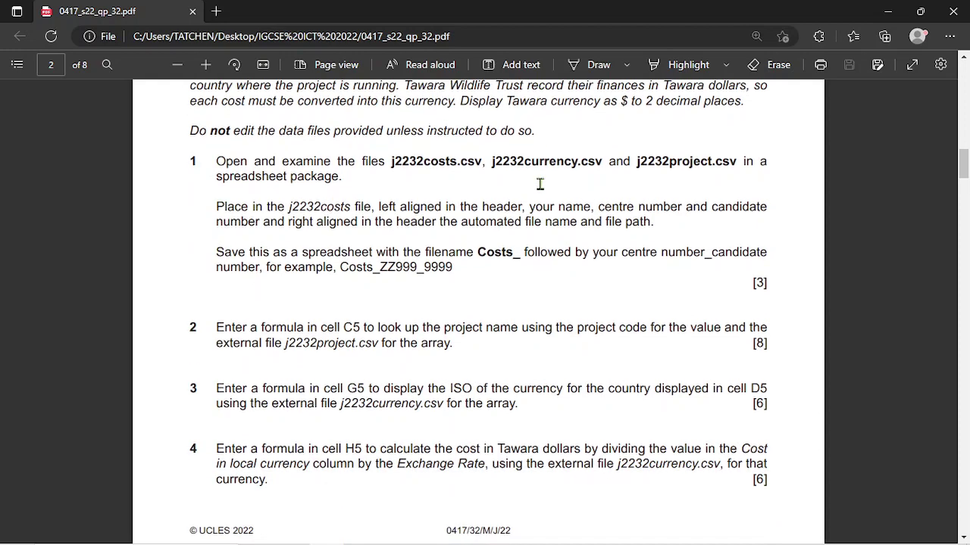
scroll(593, 155, "up", 1)
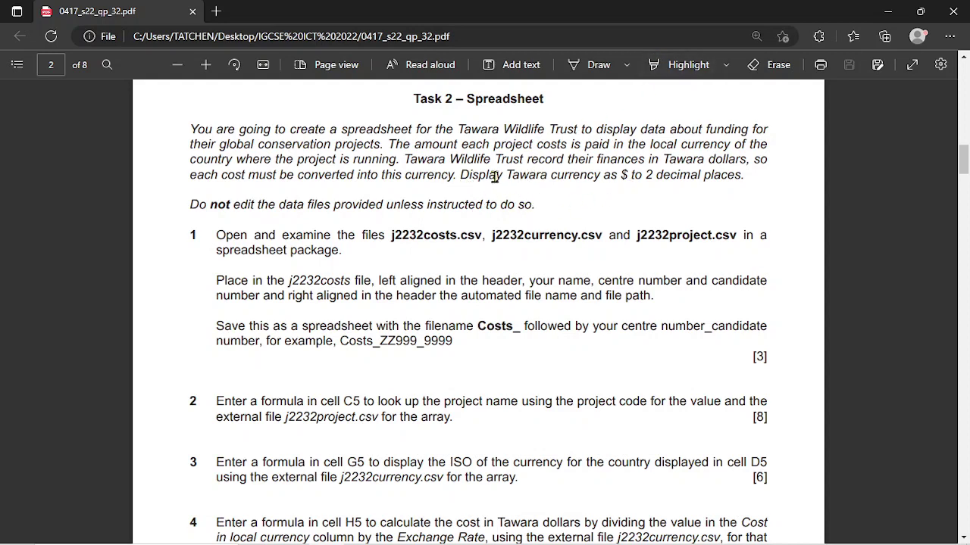
left_click(688, 65)
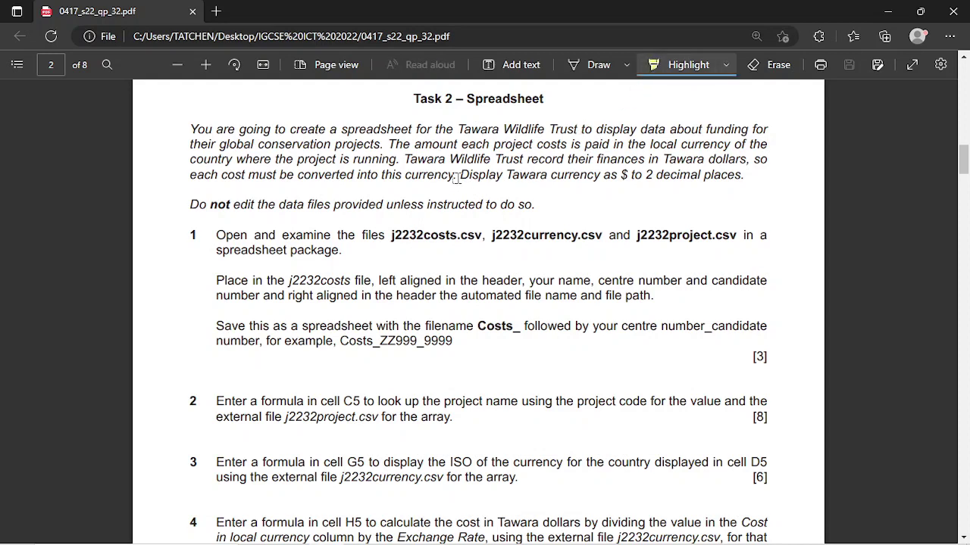
left_click_drag(465, 176, 744, 172)
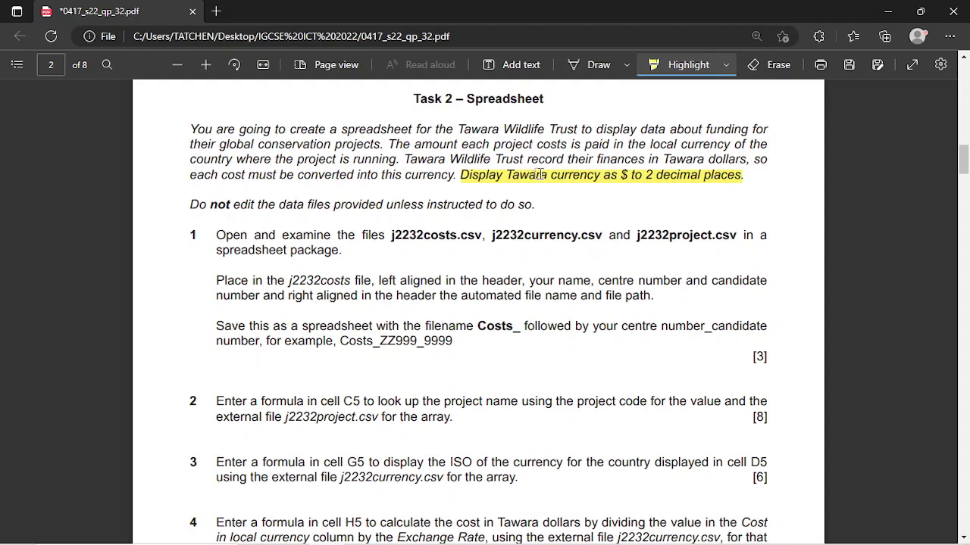
Open j2232costs.csv, j2232currency.csv and j2232project.csv from the Confidential Source Files June 2022 folder in Excel
scroll(386, 255, "down", 2)
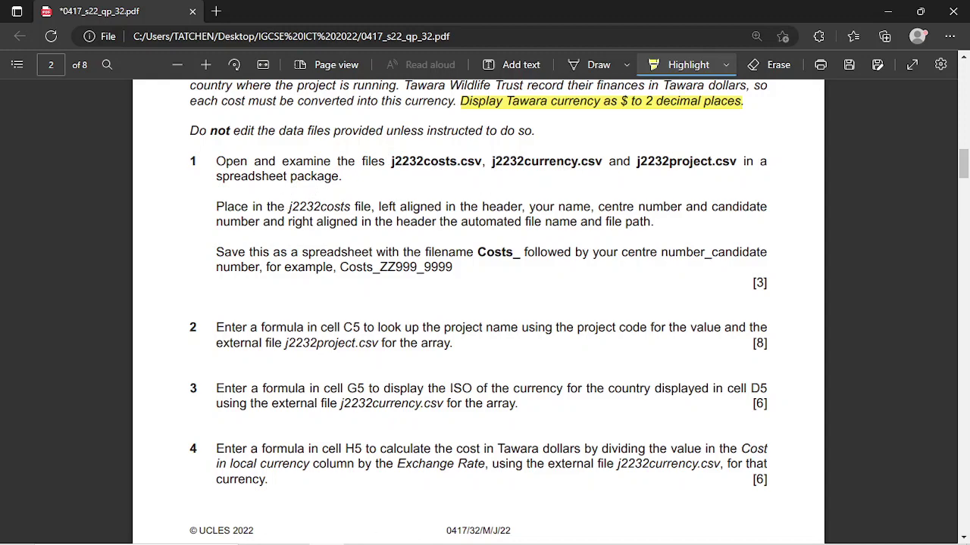
mouse_move(356, 535)
left_click(294, 535)
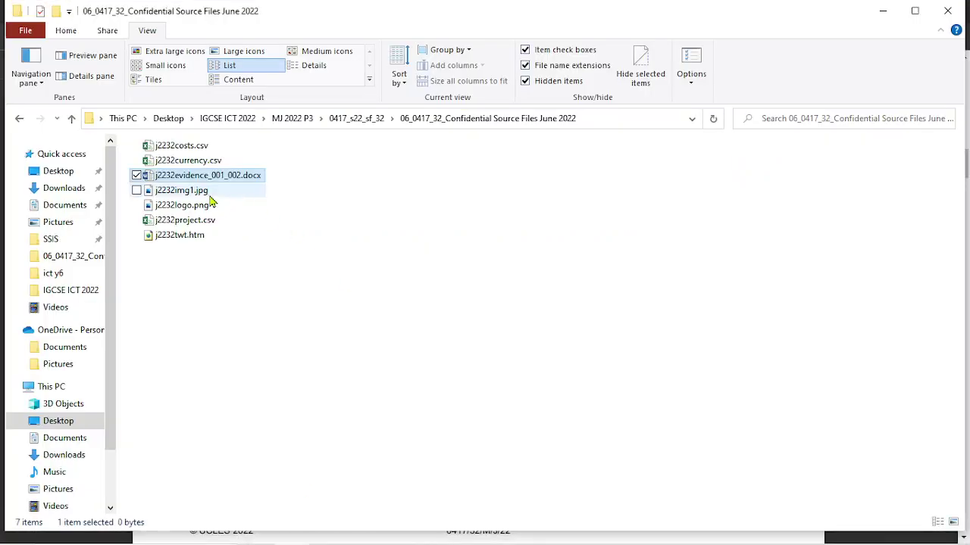
left_click(171, 160)
left_click(180, 148, "ctrl")
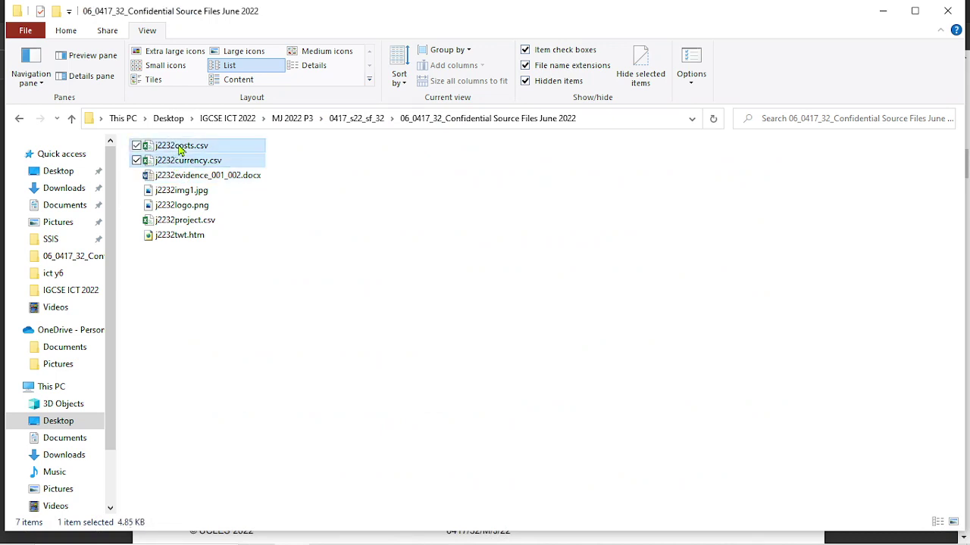
left_click(189, 221, "ctrl")
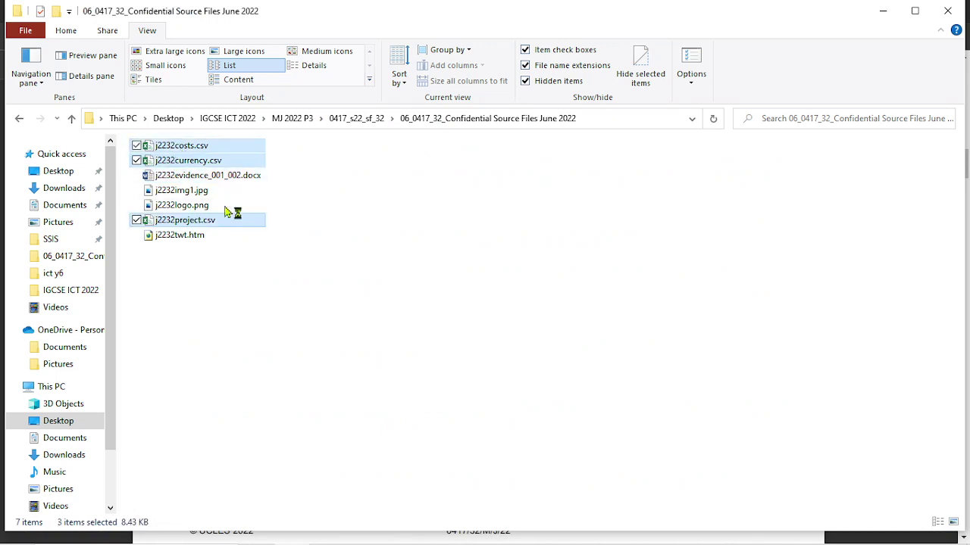
left_click(883, 11)
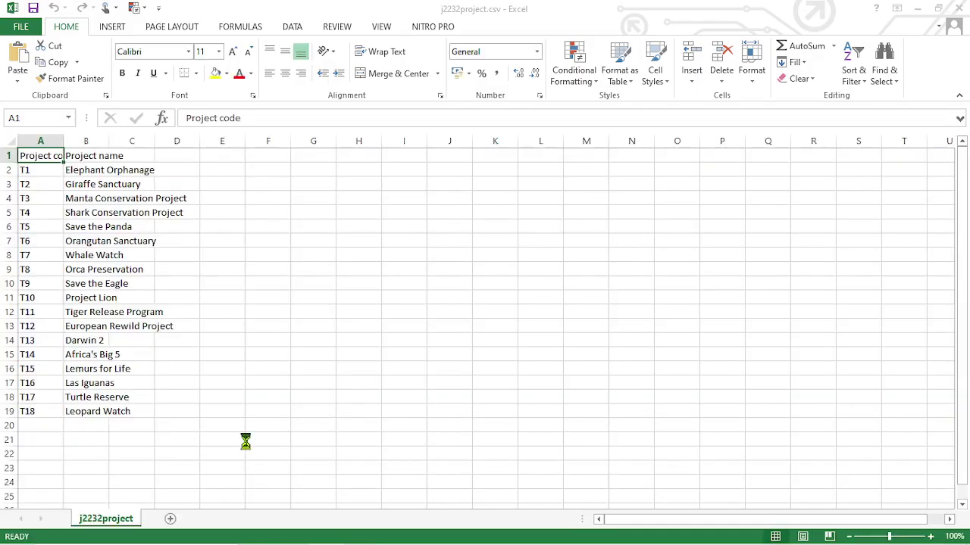
Bring up the j2232costs.csv workbook, widen column A to fit the dates and look through the rows
mouse_move(252, 530)
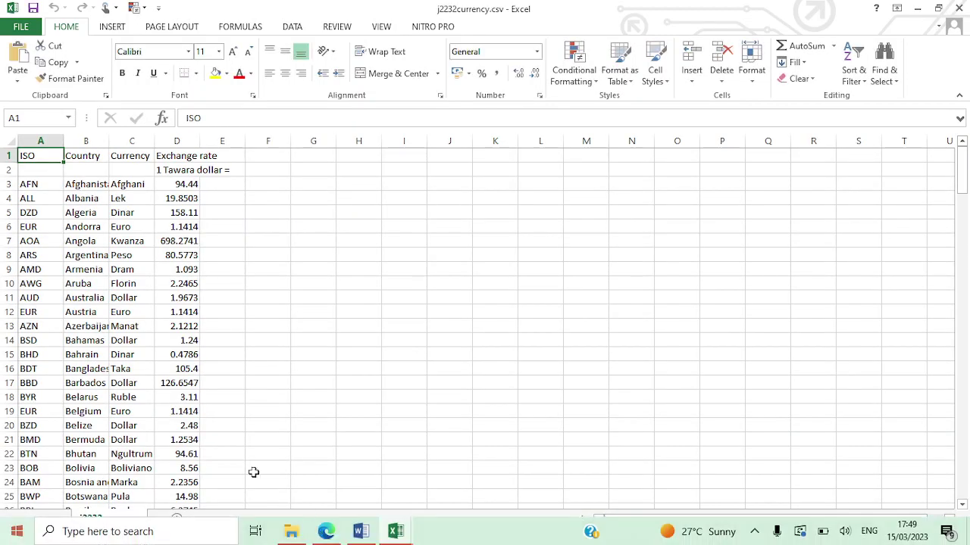
mouse_move(343, 542)
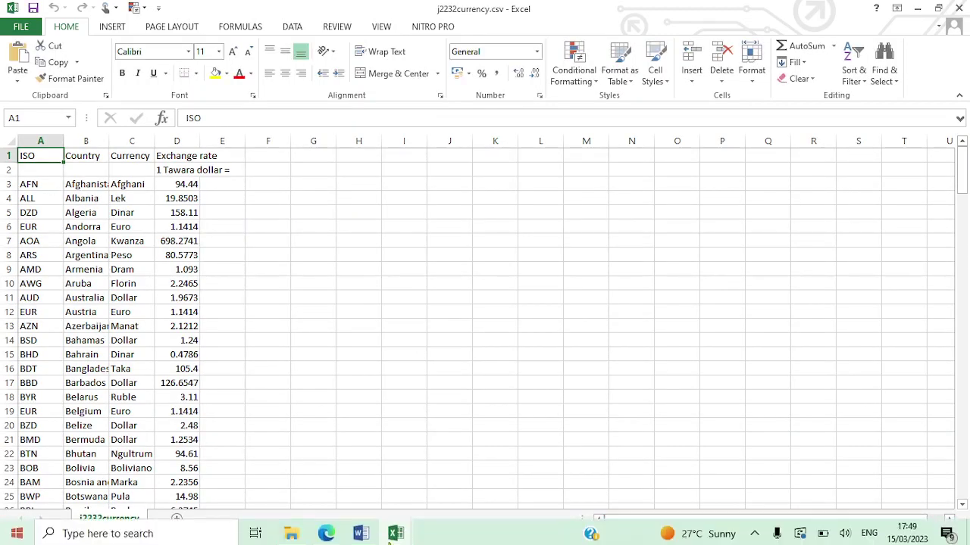
left_click(397, 531)
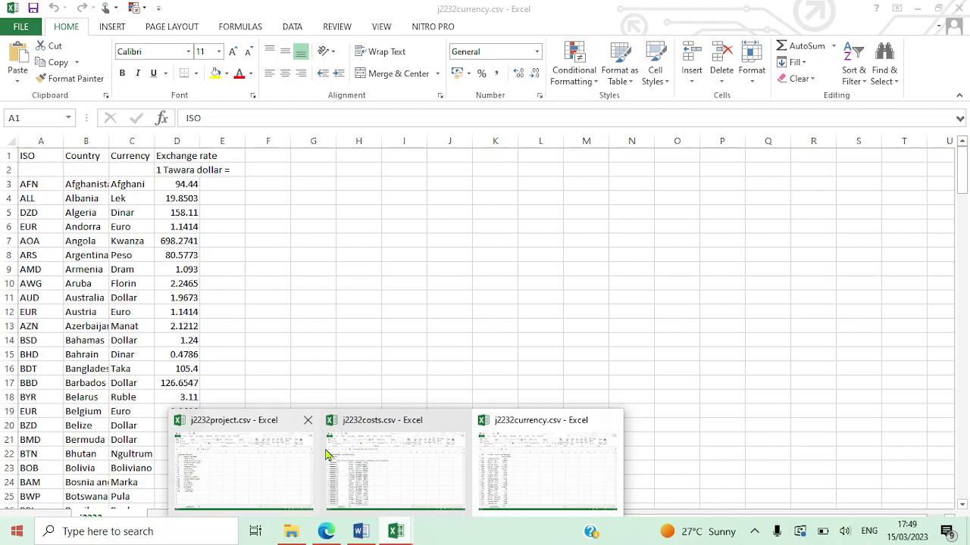
left_click(390, 459)
left_click_drag(64, 141, 90, 144)
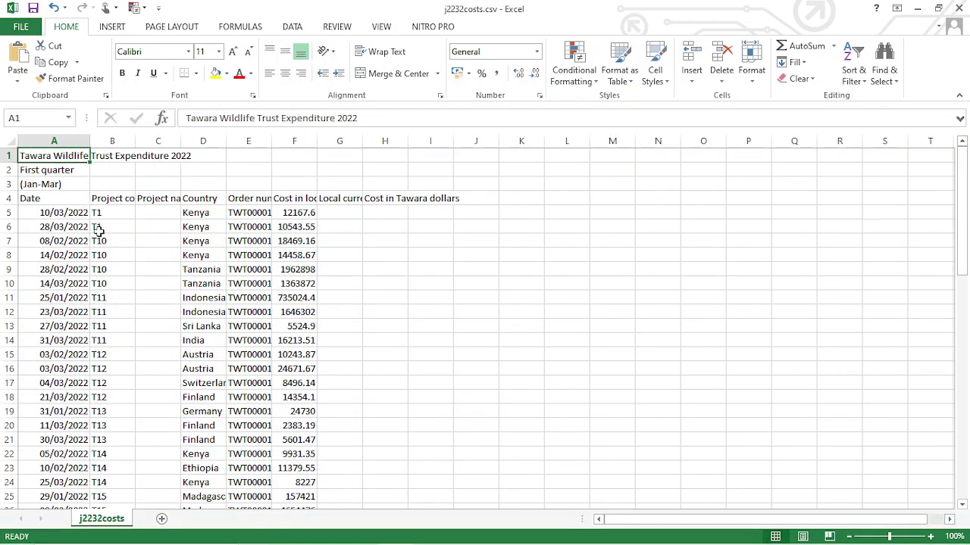
scroll(65, 231, "down", 8)
scroll(65, 231, "up", 8)
In the exam paper in Edge, highlight in yellow the question 1 instruction about the j2232costs header contents
mouse_move(415, 539)
left_click(361, 532)
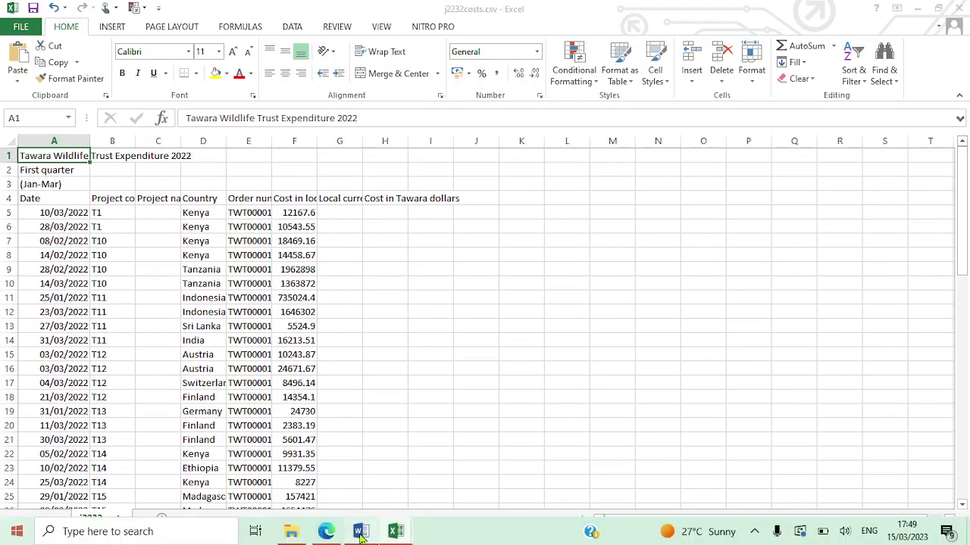
left_click(326, 532)
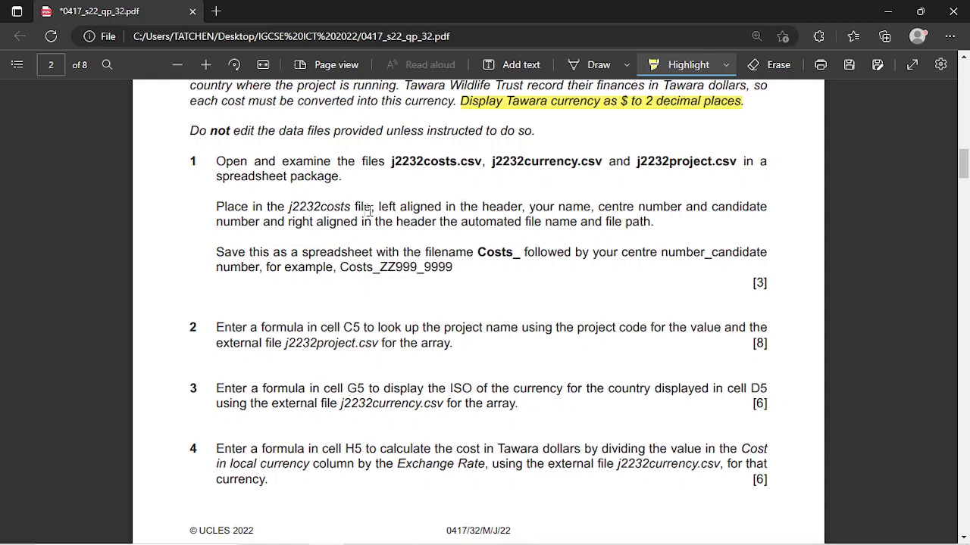
left_click_drag(225, 208, 665, 225)
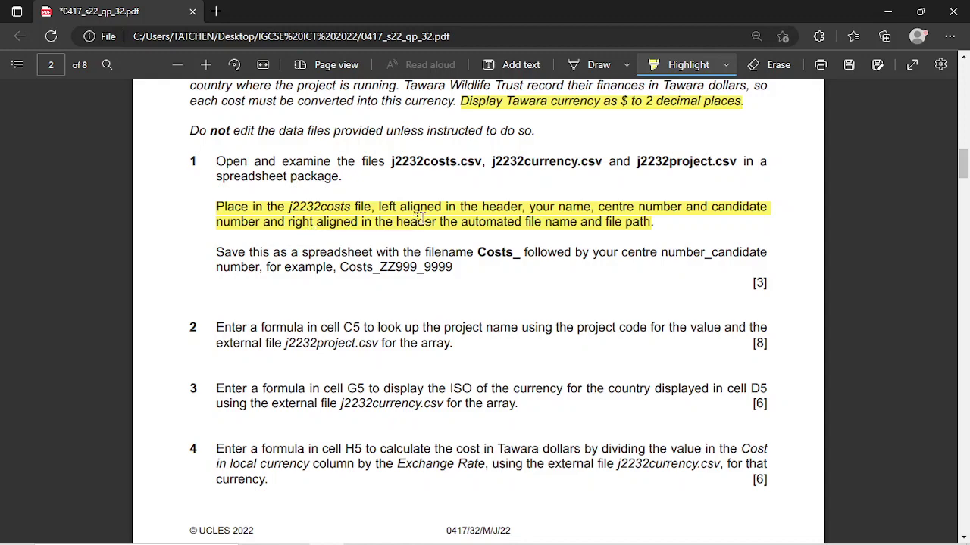
In the j2232costs workbook in Excel, switch to Page Layout view and enter the candidate's name, centre number and candidate number left aligned in the header
mouse_move(394, 541)
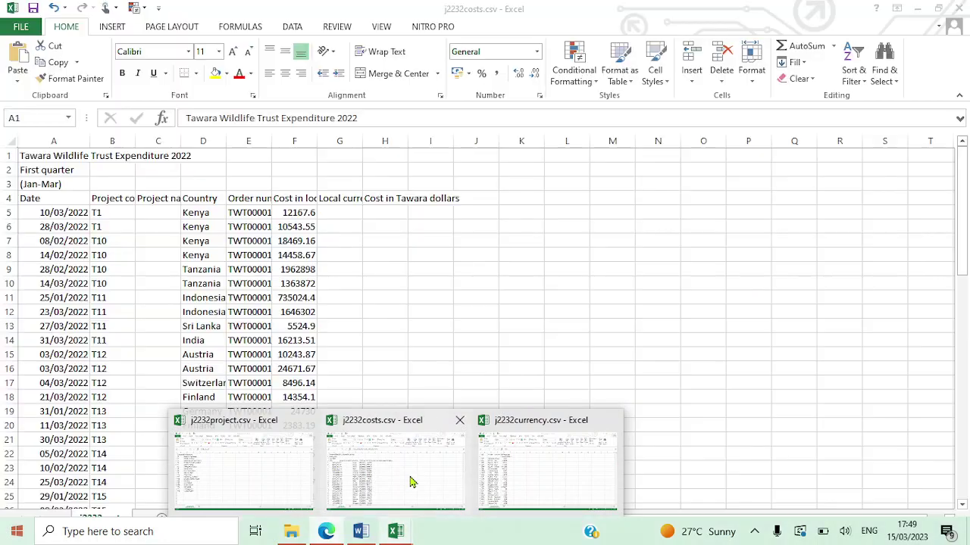
left_click(412, 481)
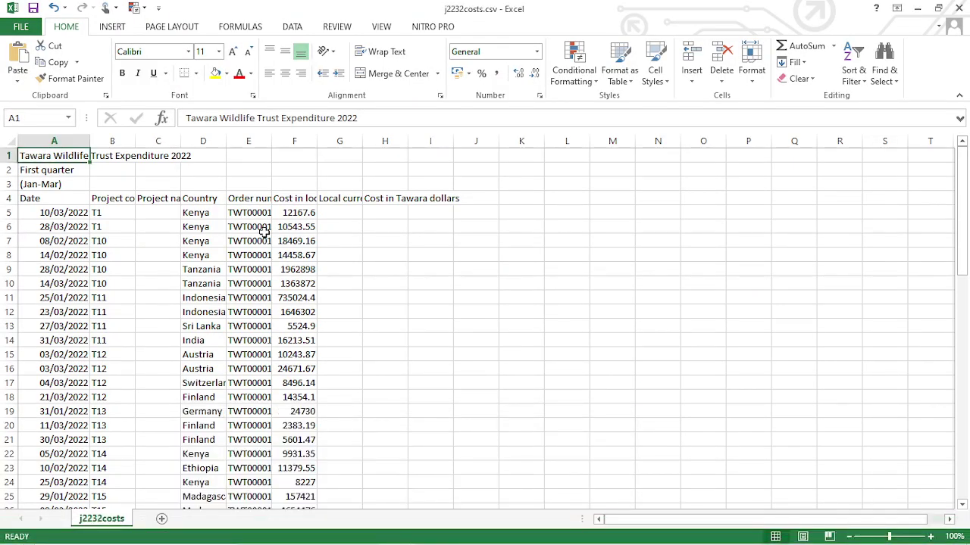
left_click(112, 28)
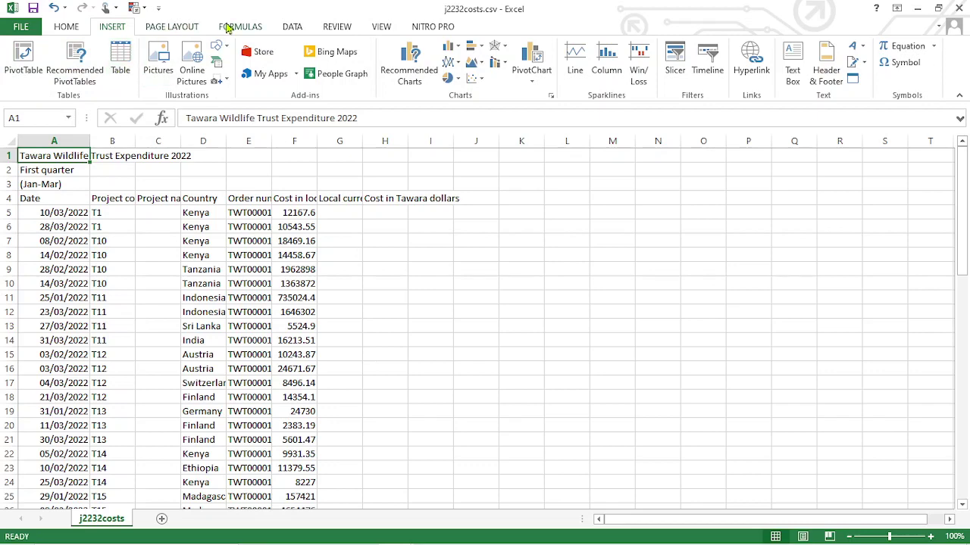
left_click(228, 28)
left_click(171, 28)
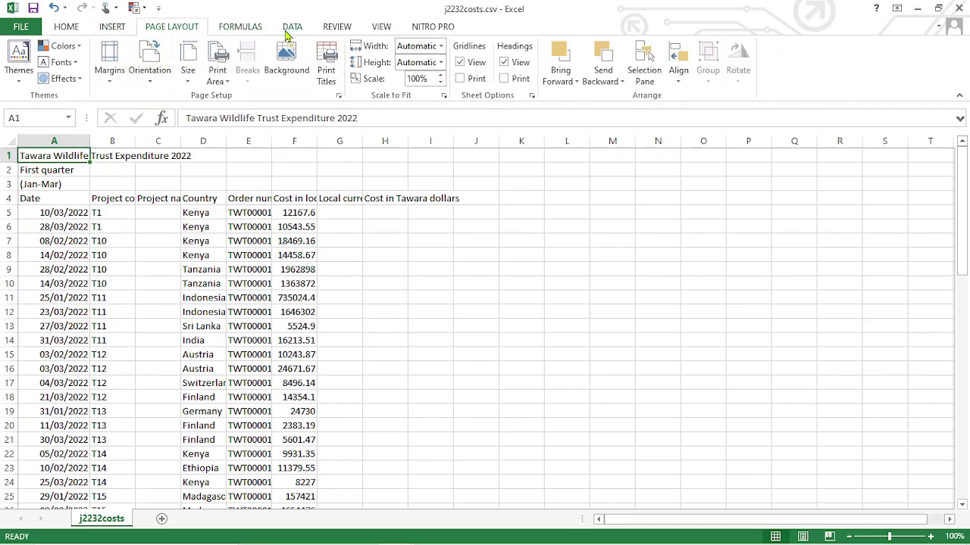
left_click(336, 28)
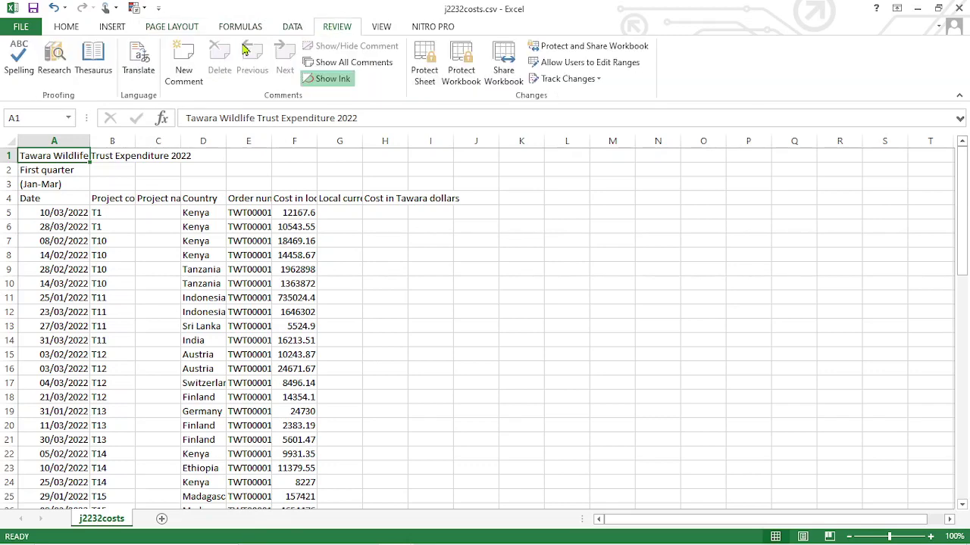
left_click(377, 29)
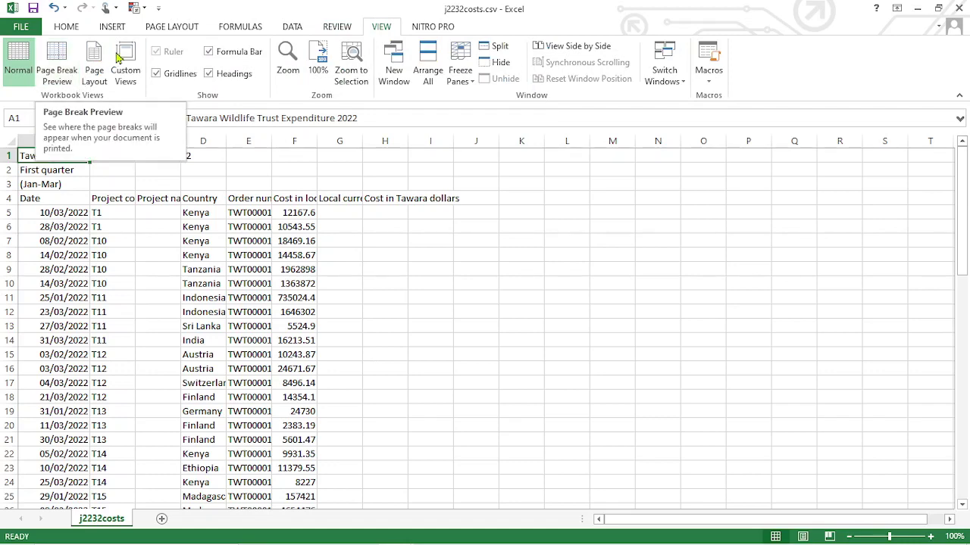
left_click(95, 64)
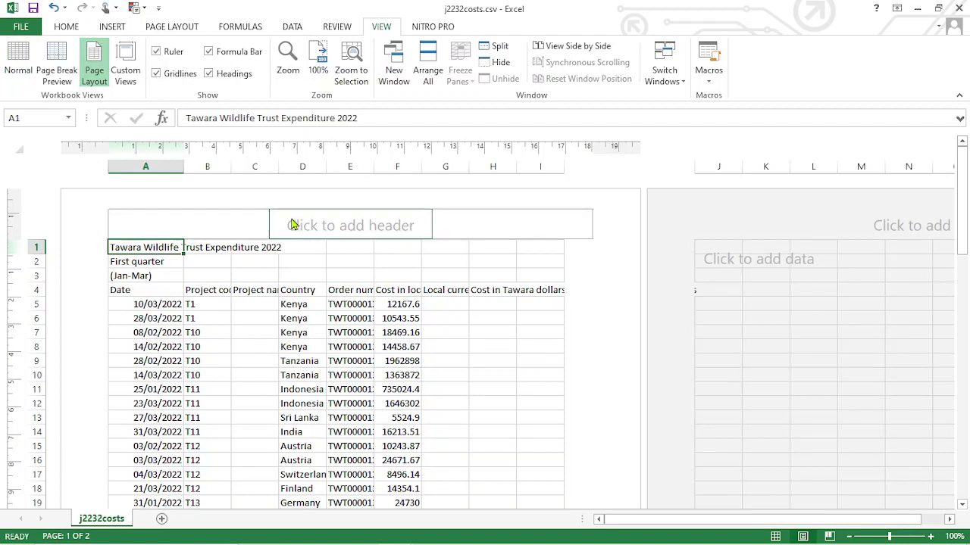
left_click(294, 225)
left_click(152, 221)
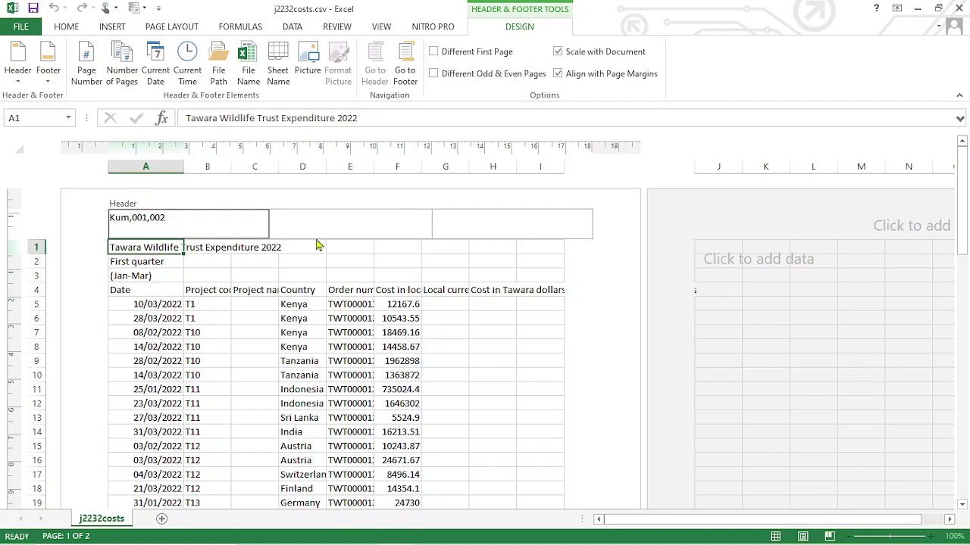
left_click(462, 219)
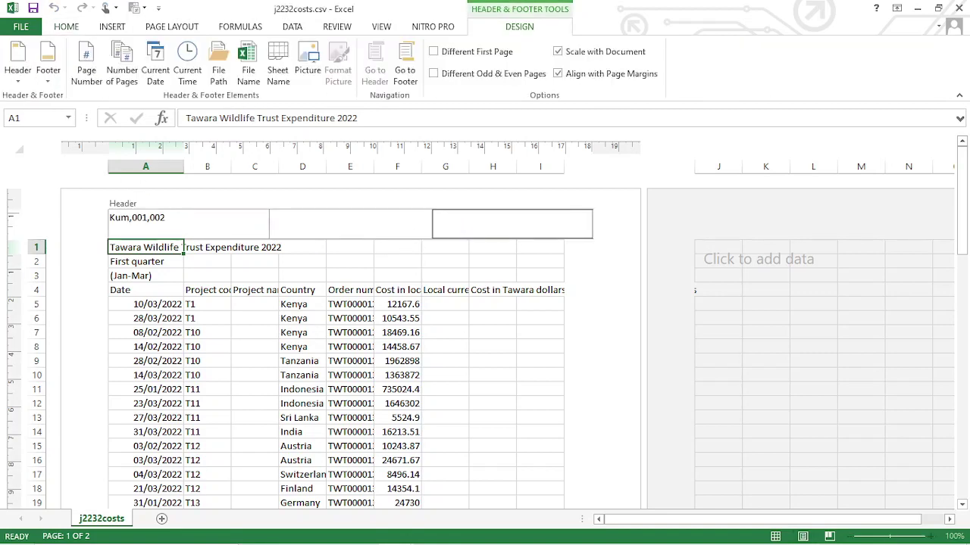
In the exam paper in Edge, highlight "automated file name and file path." in green in question 1
left_click(326, 531)
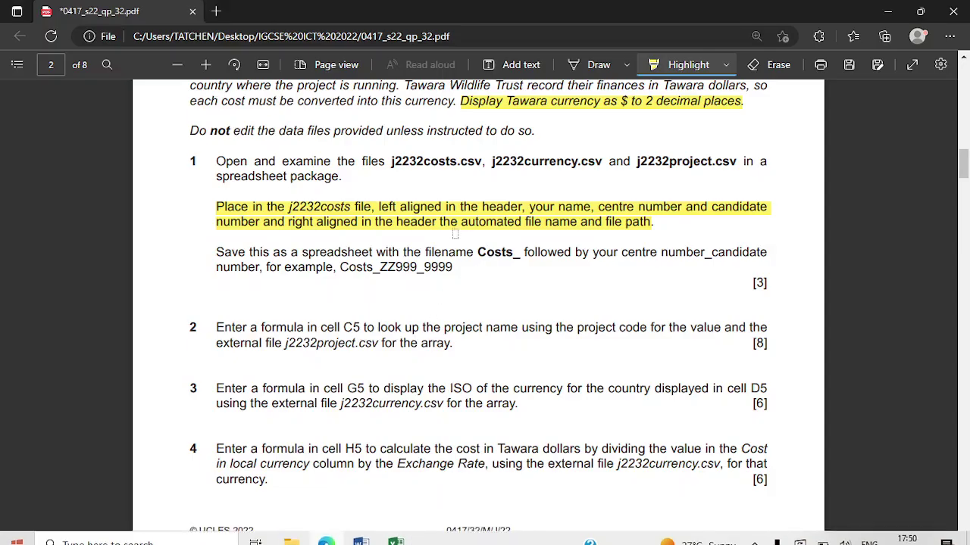
left_click(725, 65)
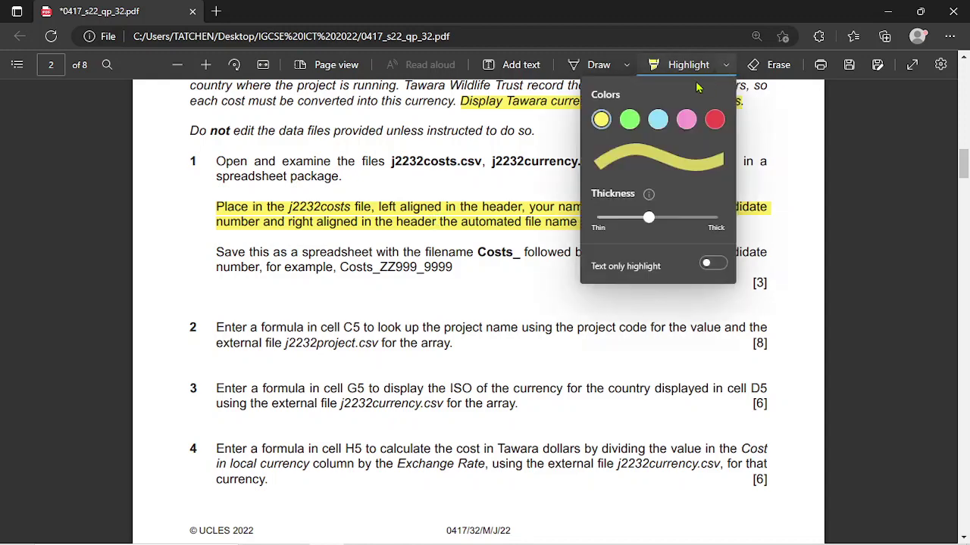
left_click(628, 121)
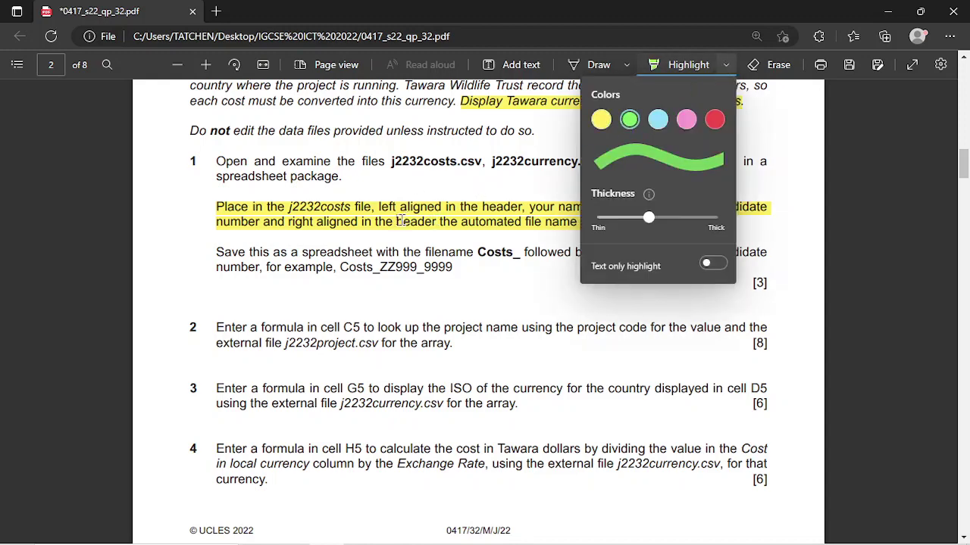
left_click_drag(460, 224, 654, 227)
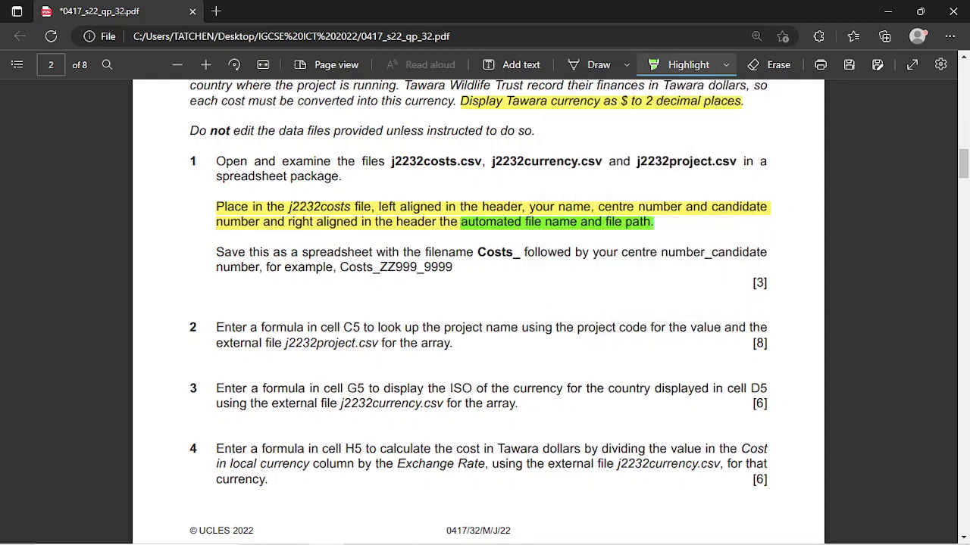
In the j2232costs workbook in Excel, insert the automated file name and file path in the right section of the header
mouse_move(415, 542)
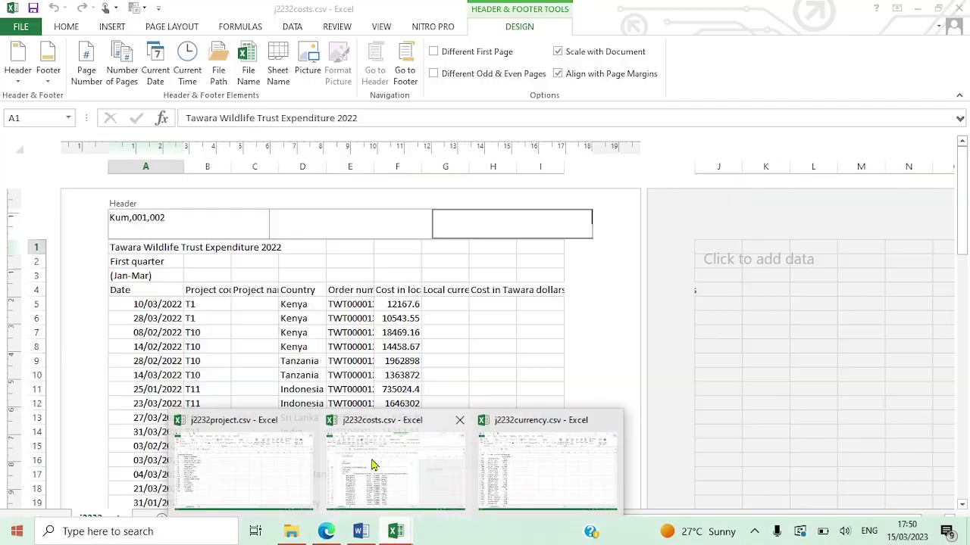
left_click(373, 473)
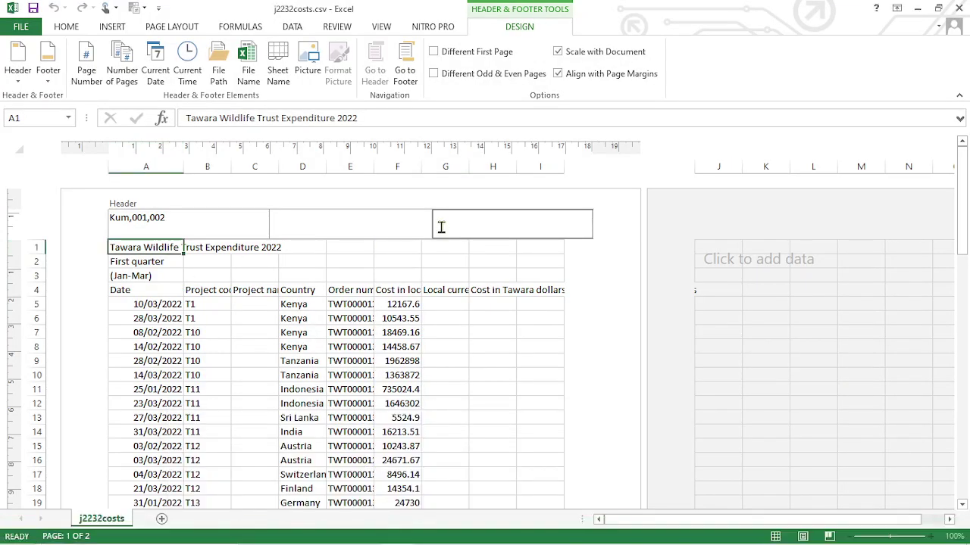
left_click(248, 74)
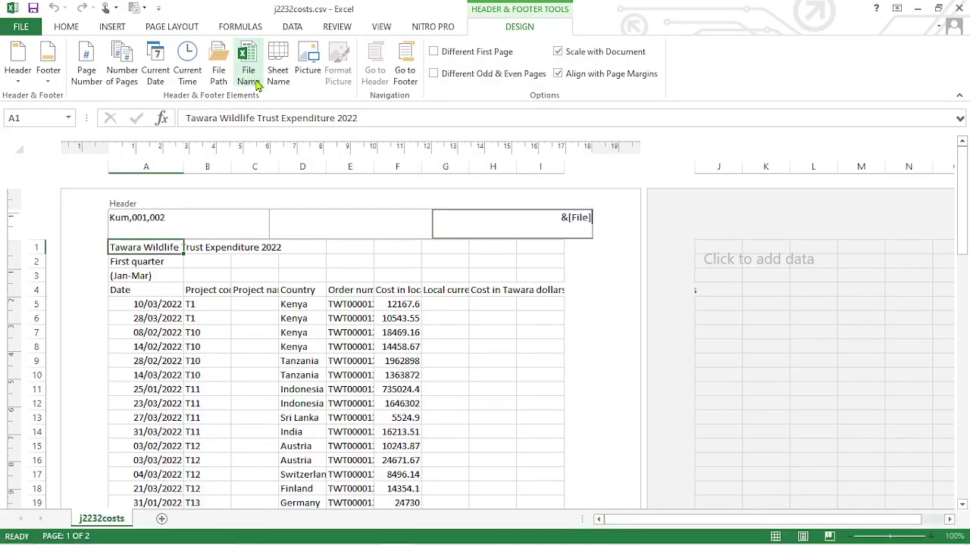
left_click(220, 68)
left_click(438, 266)
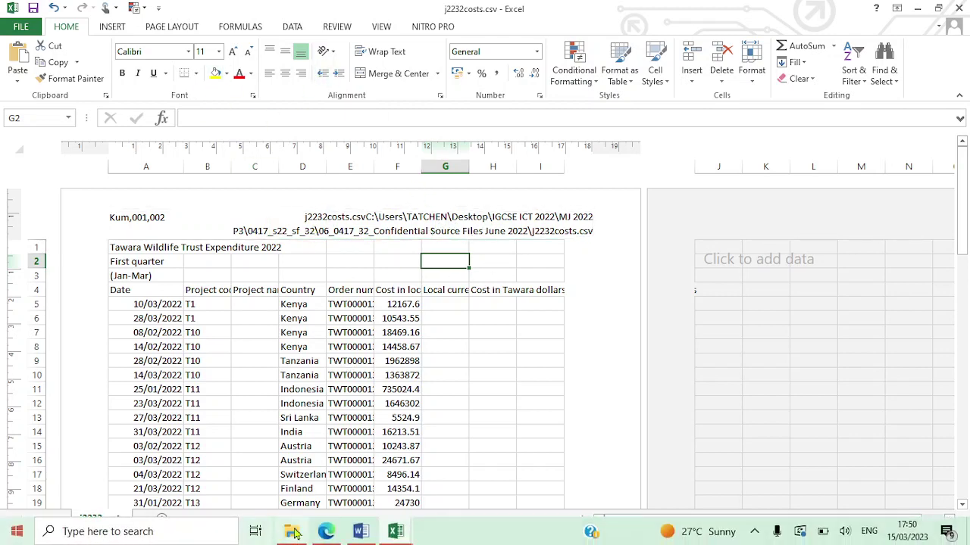
In the exam paper in Edge, turn off highlighting and select the filename text "Costs_" in question 1
left_click(326, 531)
scroll(298, 294, "down", 1)
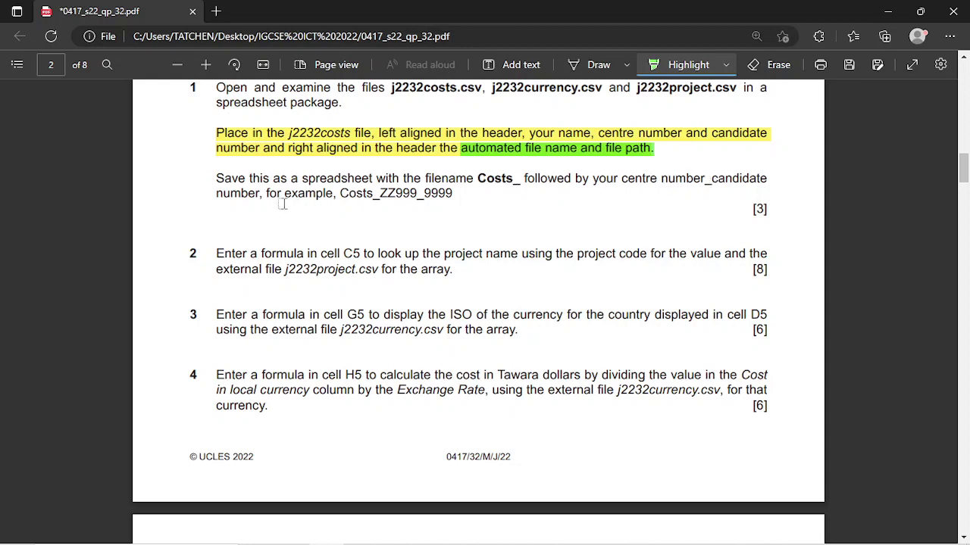
key("Escape")
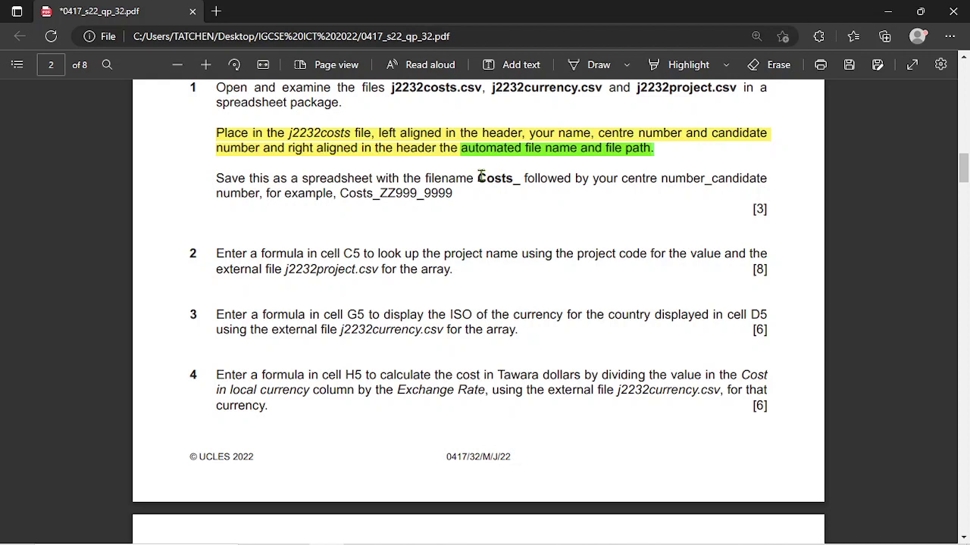
left_click_drag(479, 176, 521, 180)
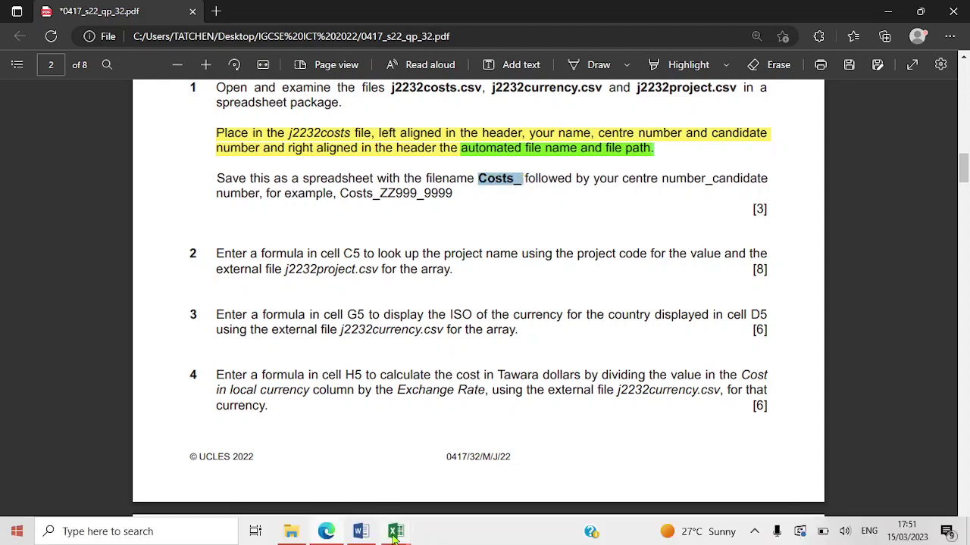
In the j2232costs workbook in Excel, save a copy in the current folder as Costs_001_002 in Excel Workbook (*.xlsx) format
left_click(395, 531)
left_click(450, 470)
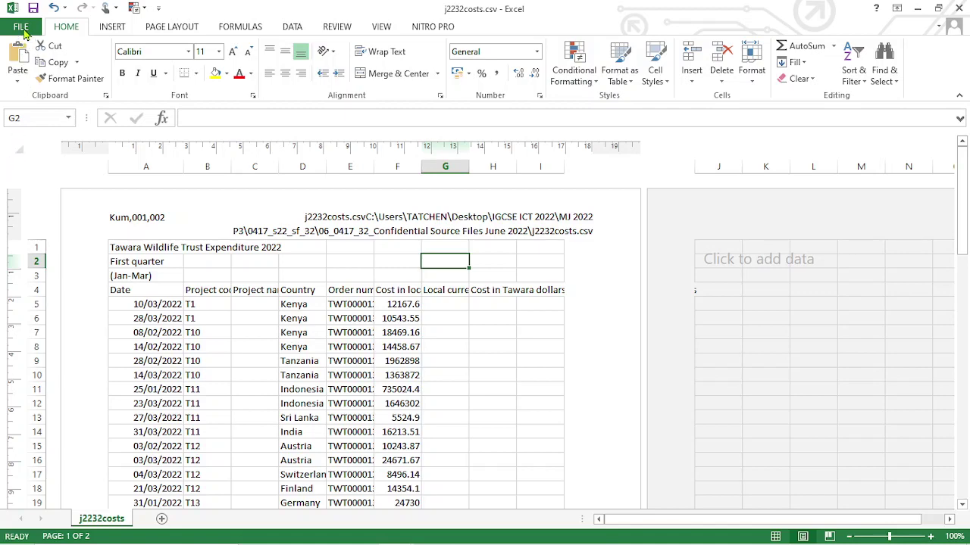
left_click(22, 28)
left_click(33, 168)
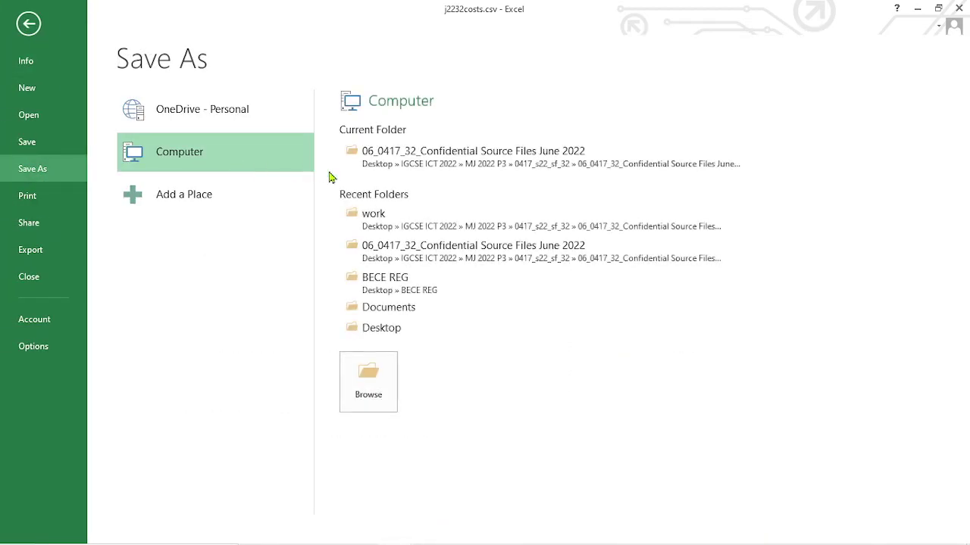
left_click(399, 159)
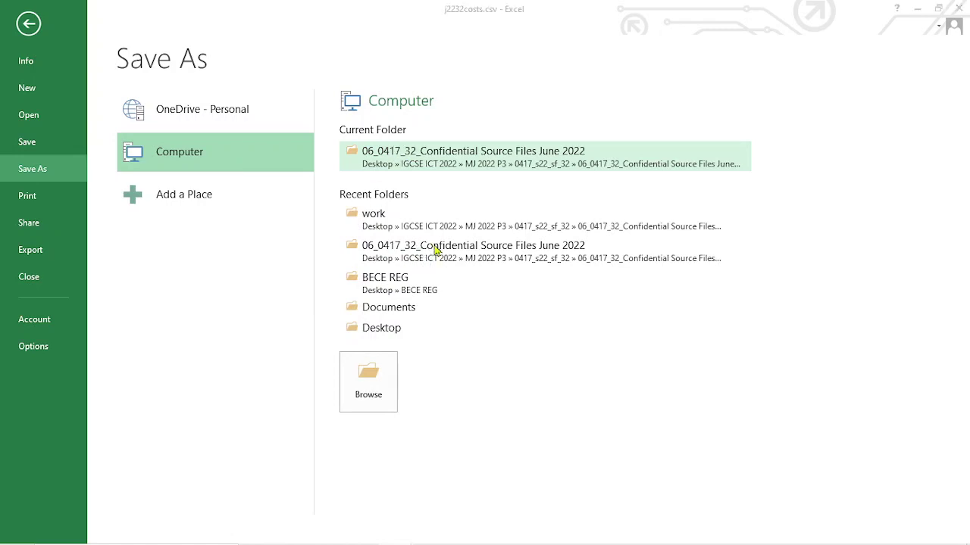
type("Costs_001_002")
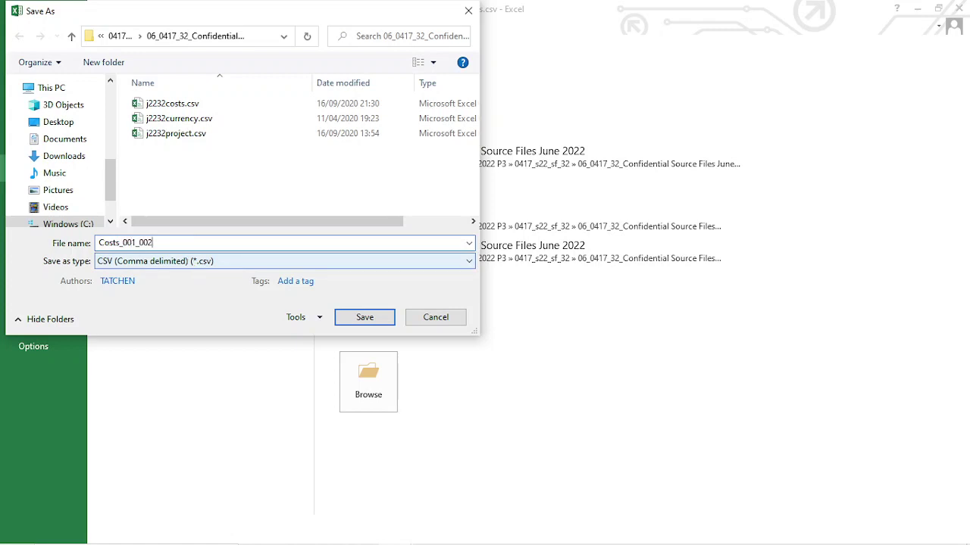
left_click(274, 265)
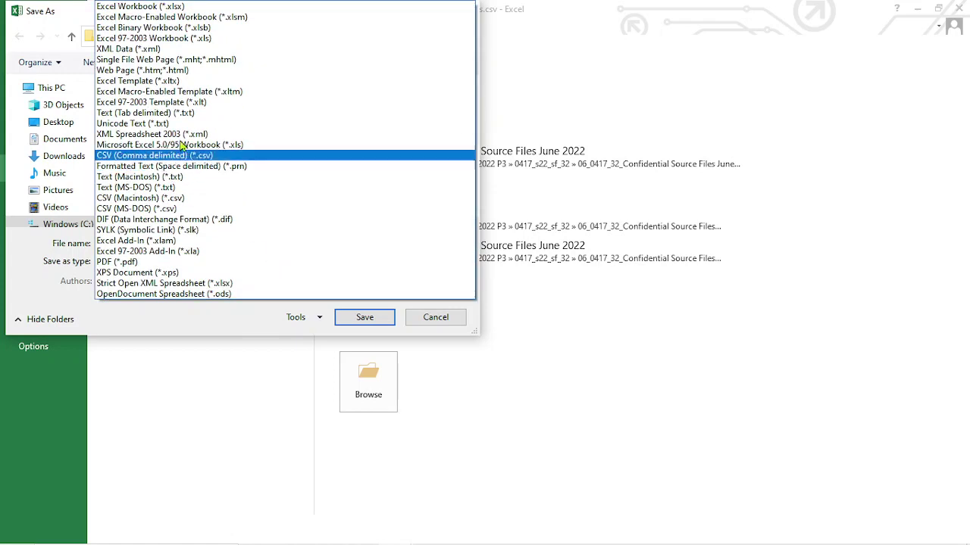
left_click(176, 6)
left_click(367, 339)
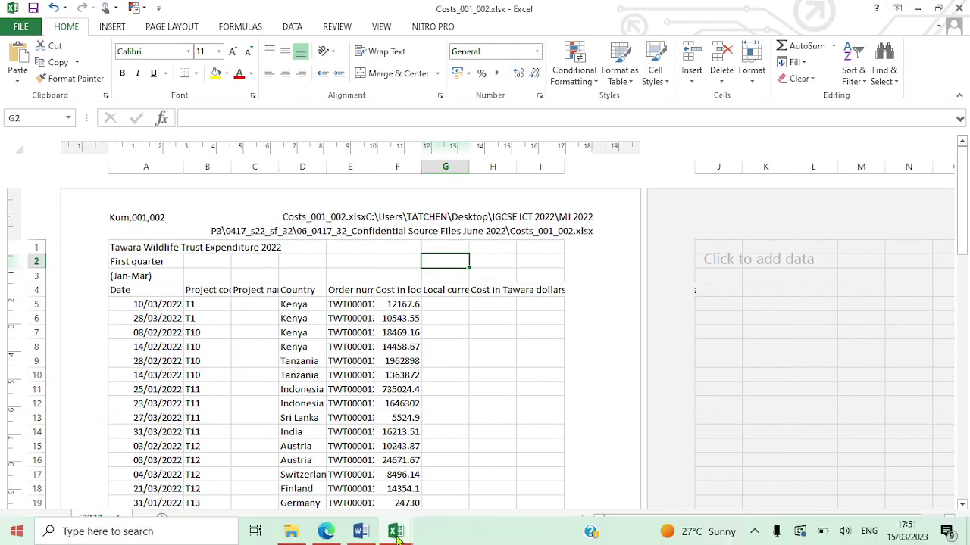
Switch the Costs_001_002 workbook to Normal view
left_click(388, 30)
left_click(56, 67)
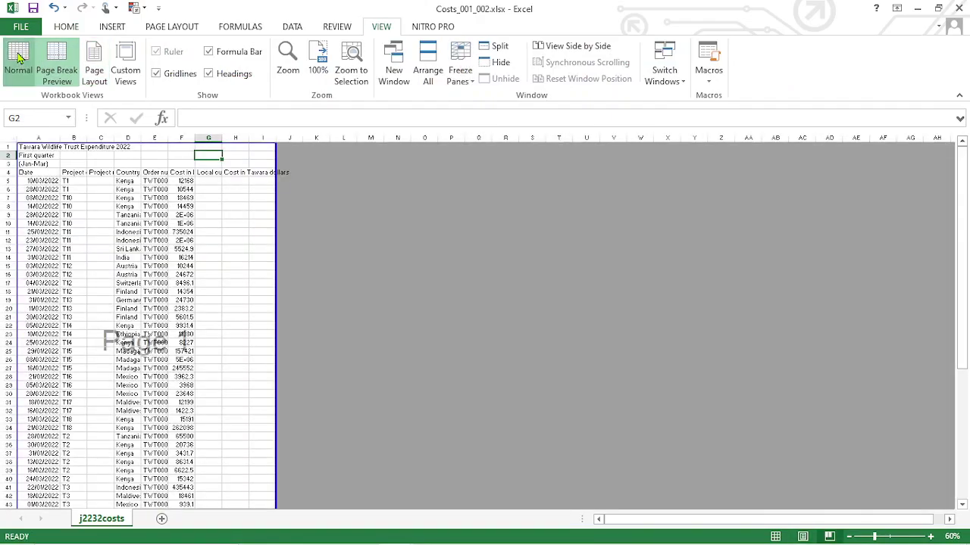
left_click(19, 59)
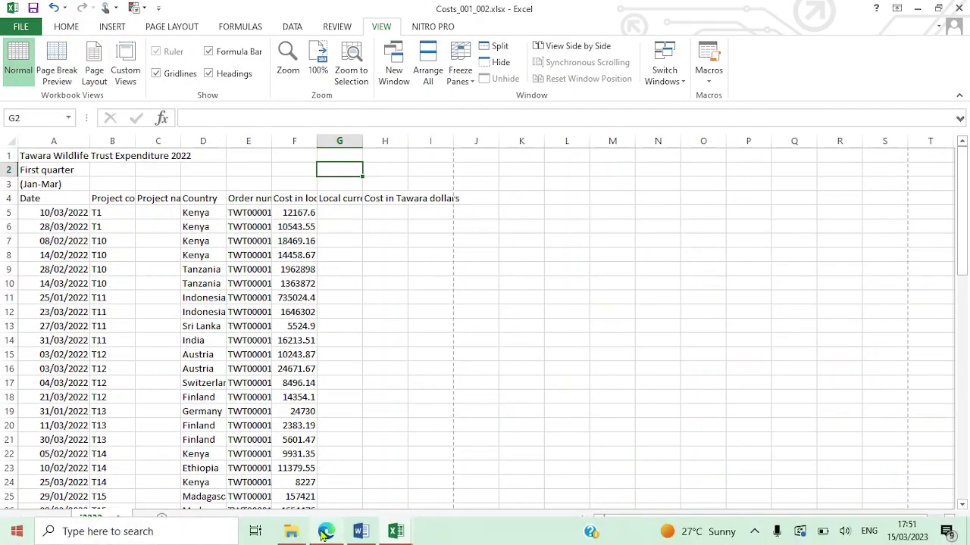
In the exam paper in Edge, highlight question 1's instruction to save the spreadsheet with the Costs_ filename in green, then turn off highlighting
left_click(325, 533)
scroll(307, 301, "down", 1)
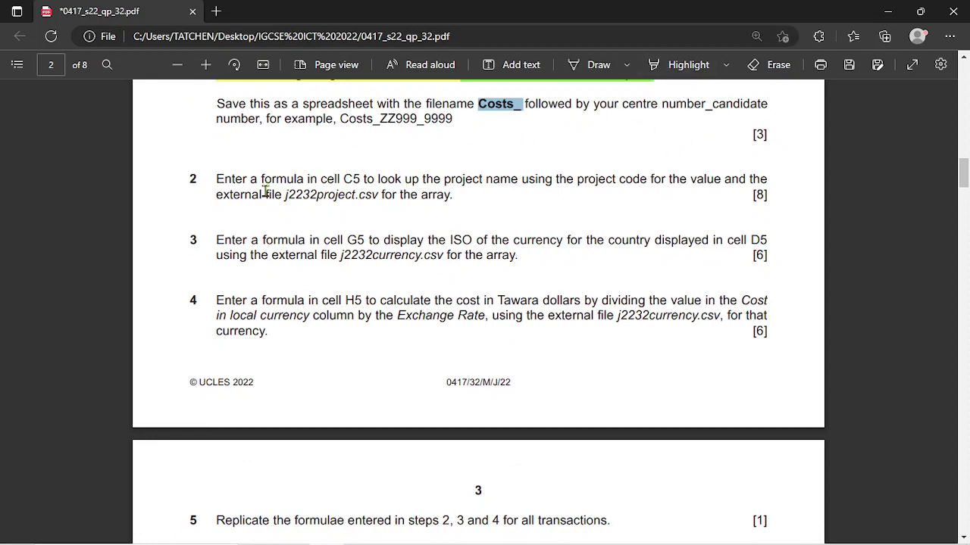
left_click(681, 65)
left_click_drag(231, 106, 479, 122)
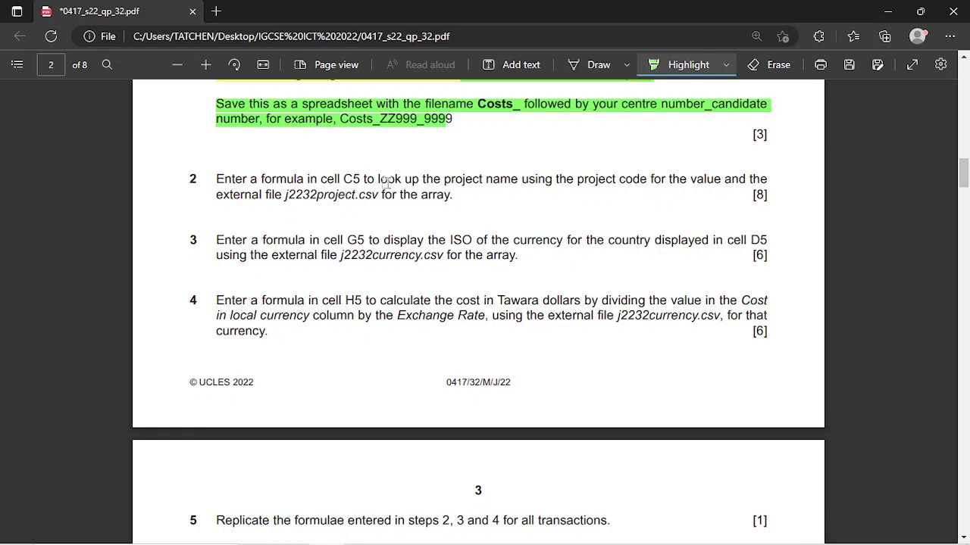
left_click(716, 63)
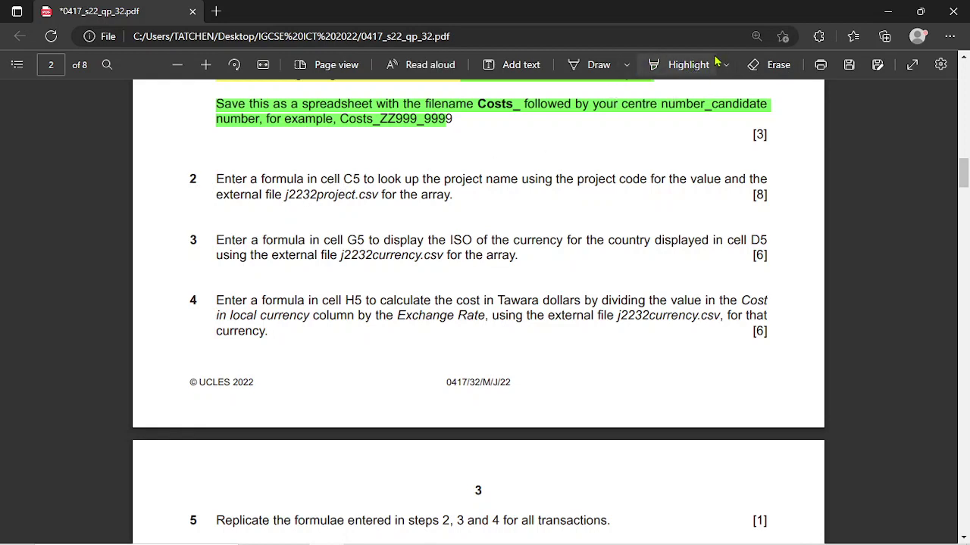
Highlight "cell C5 to look up the project name" and "project code" in question 2 in yellow
left_click(725, 65)
left_click(601, 119)
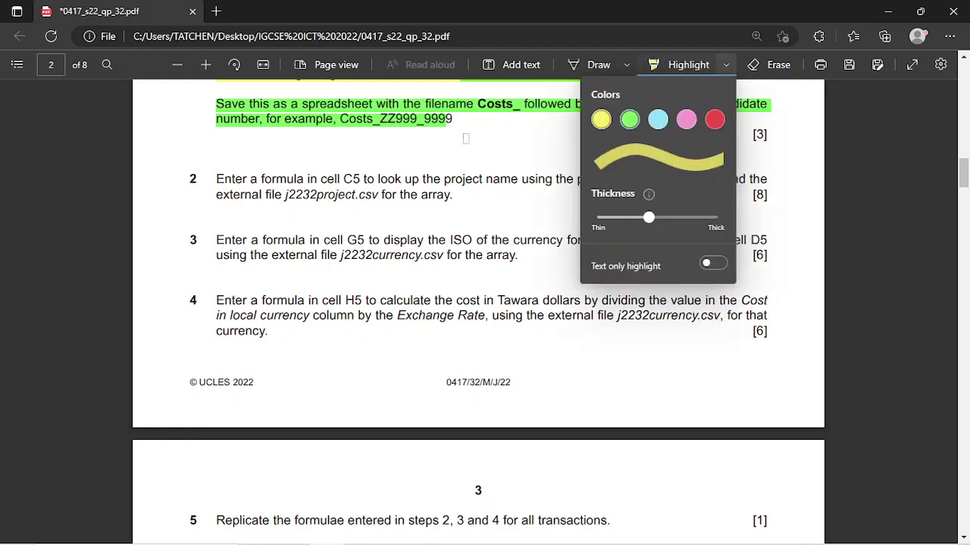
left_click_drag(321, 180, 518, 180)
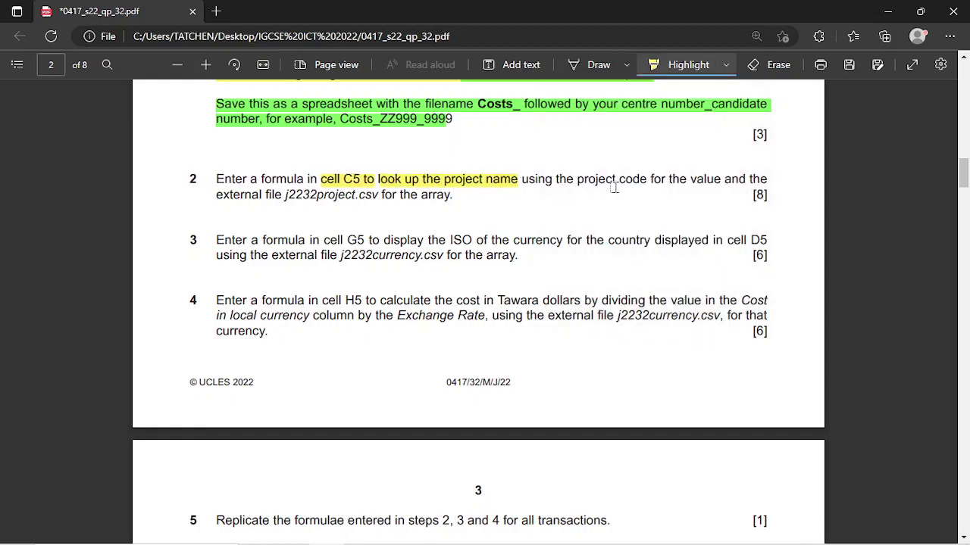
left_click_drag(577, 180, 650, 179)
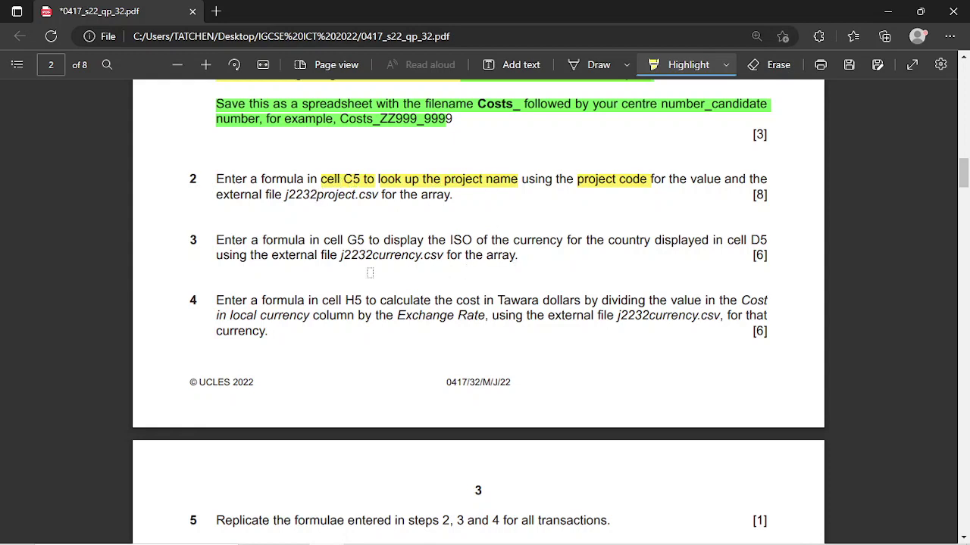
In the Costs_001_002 workbook in Excel, widen the Order number and Local currency ISO columns so their contents fit
mouse_move(386, 535)
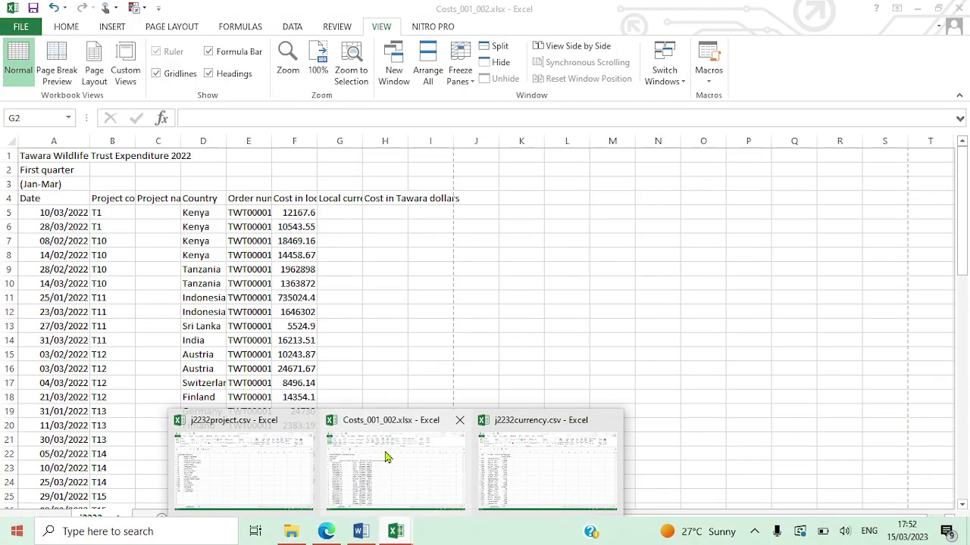
left_click(383, 455)
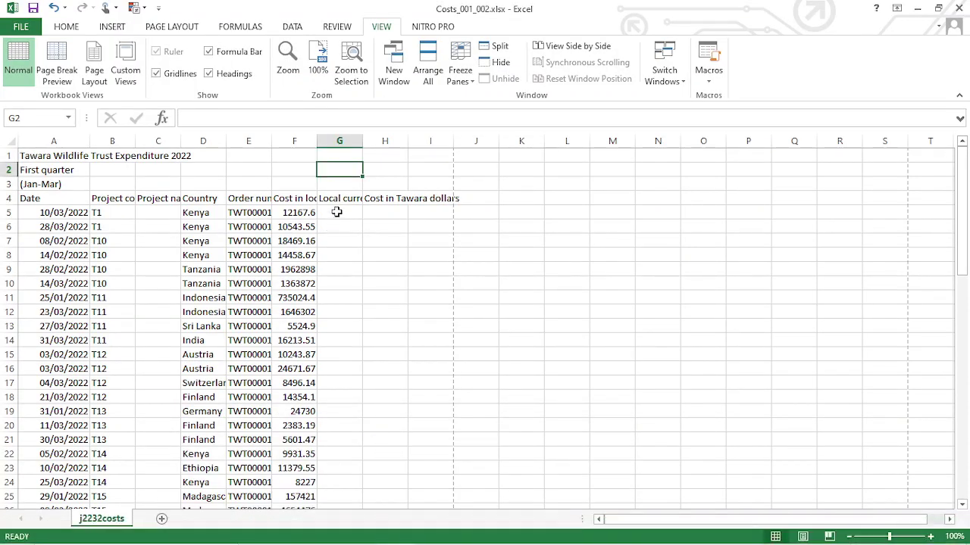
left_click(155, 212)
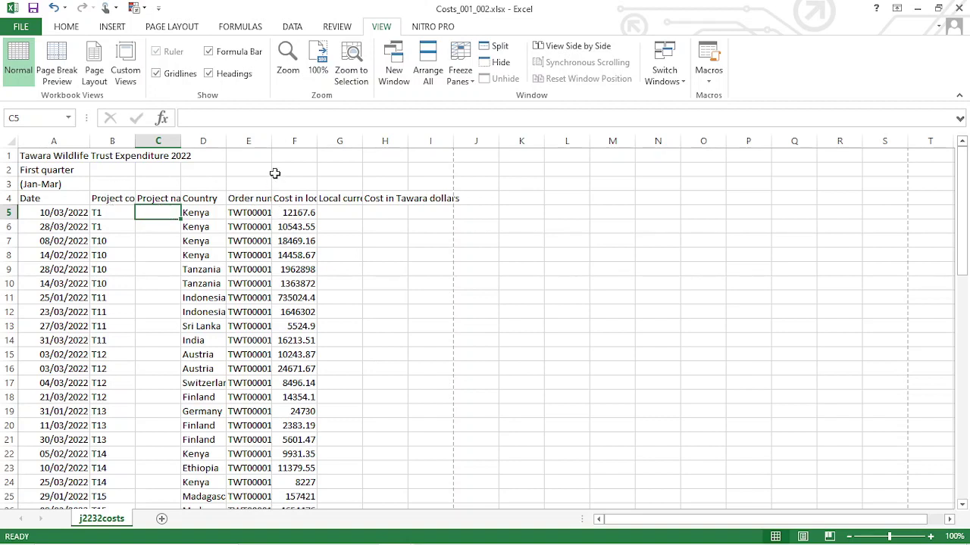
left_click_drag(271, 142, 317, 142)
left_click_drag(306, 144, 304, 144)
left_click_drag(394, 140, 457, 137)
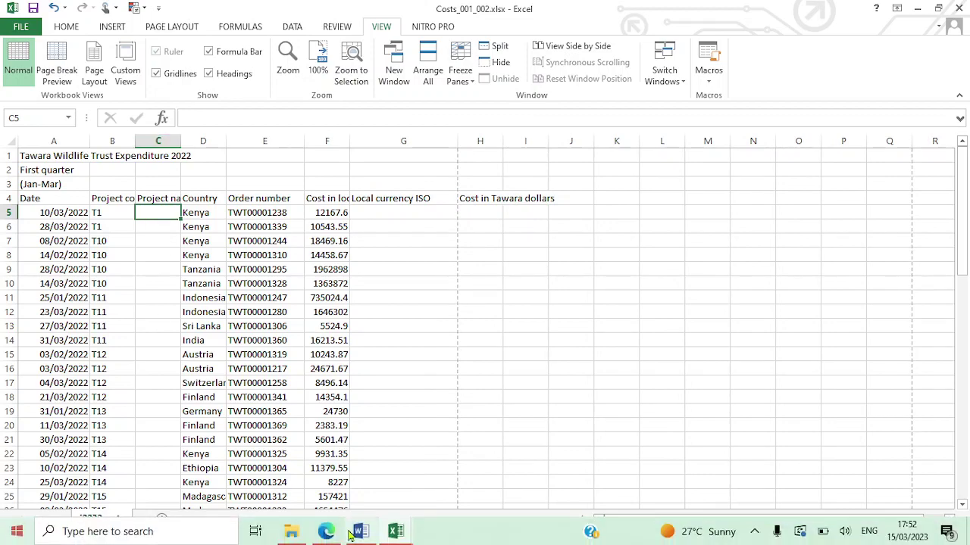
Check the project code in cell B5, and in the exam paper in Edge highlight question 2's "external file j2232project.csv for the array." in yellow
left_click(328, 531)
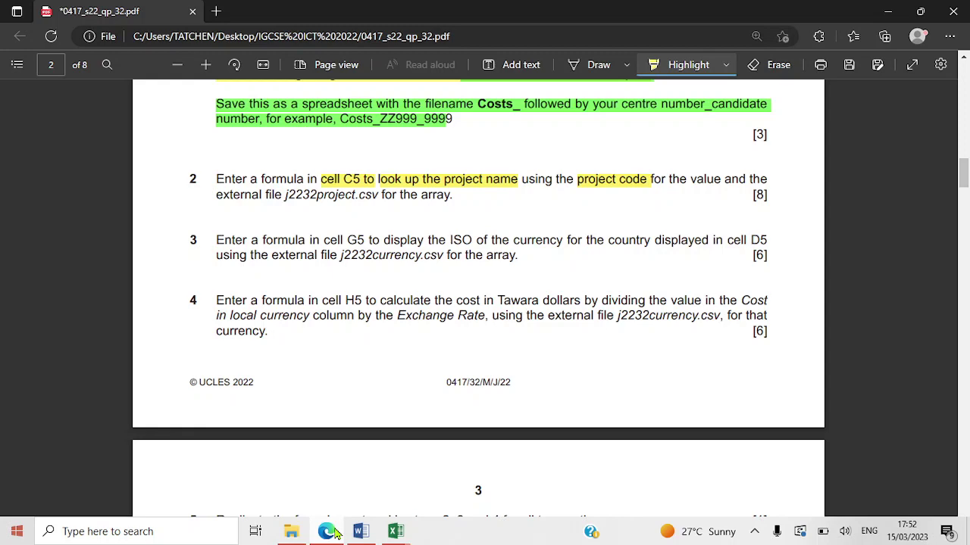
left_click(328, 531)
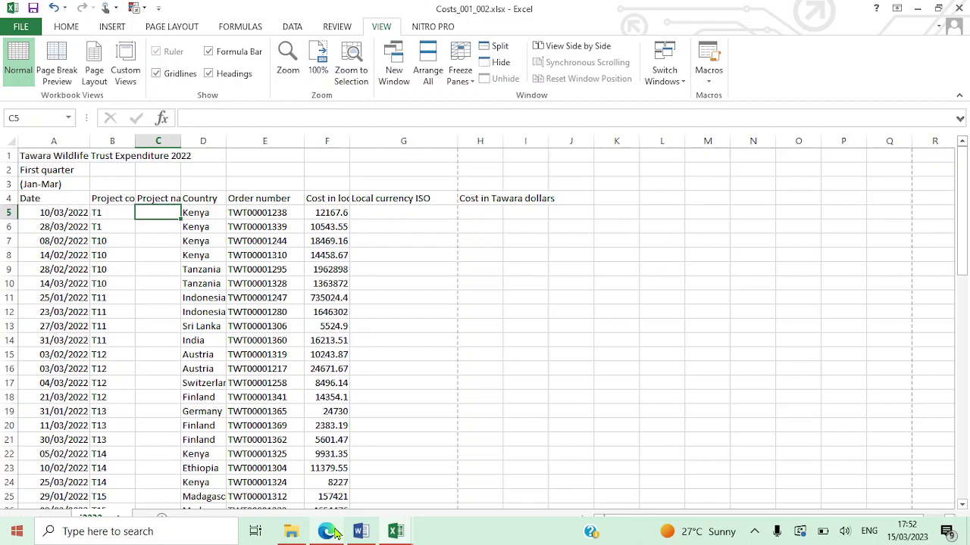
left_click(117, 212)
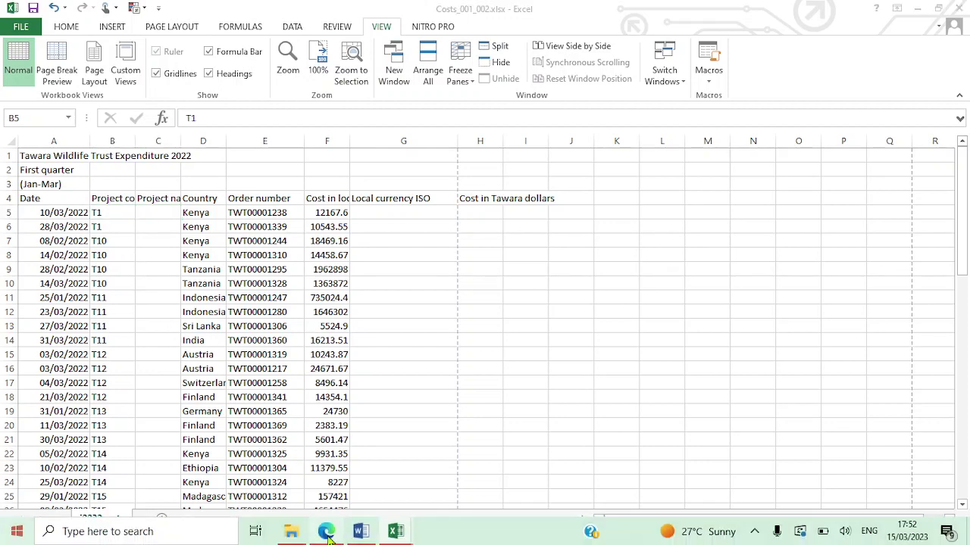
left_click(326, 532)
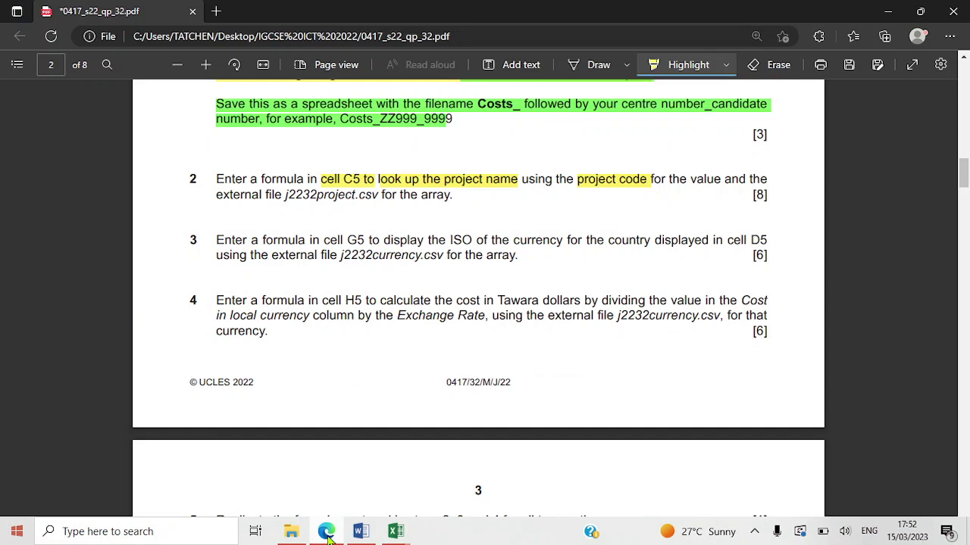
left_click_drag(217, 195, 469, 198)
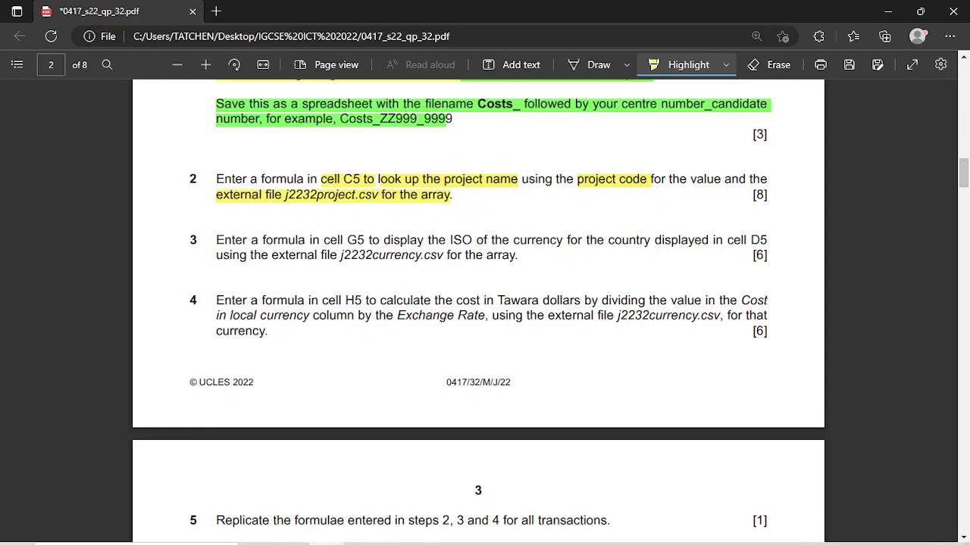
In the j2232project workbook in Excel, examine the project codes and project names needed for the lookup
mouse_move(390, 531)
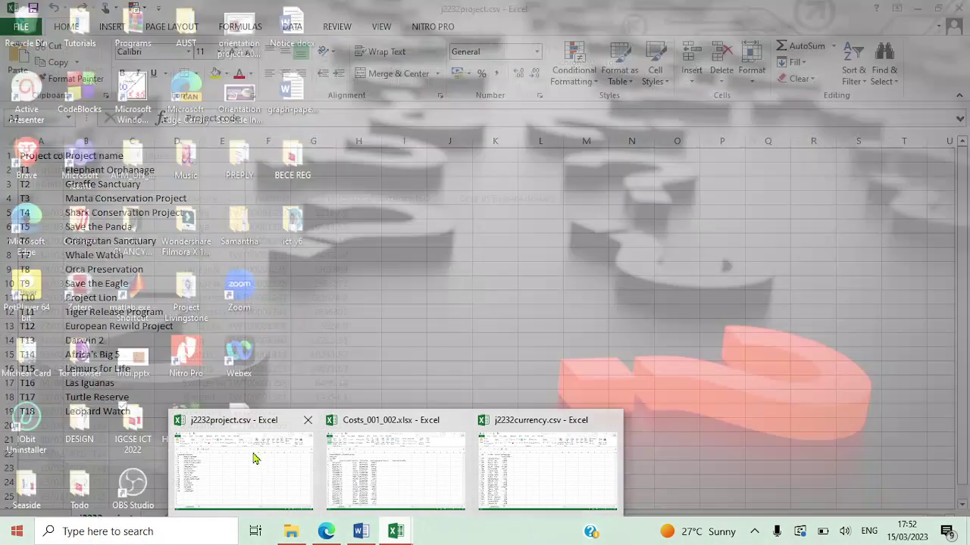
left_click(254, 459)
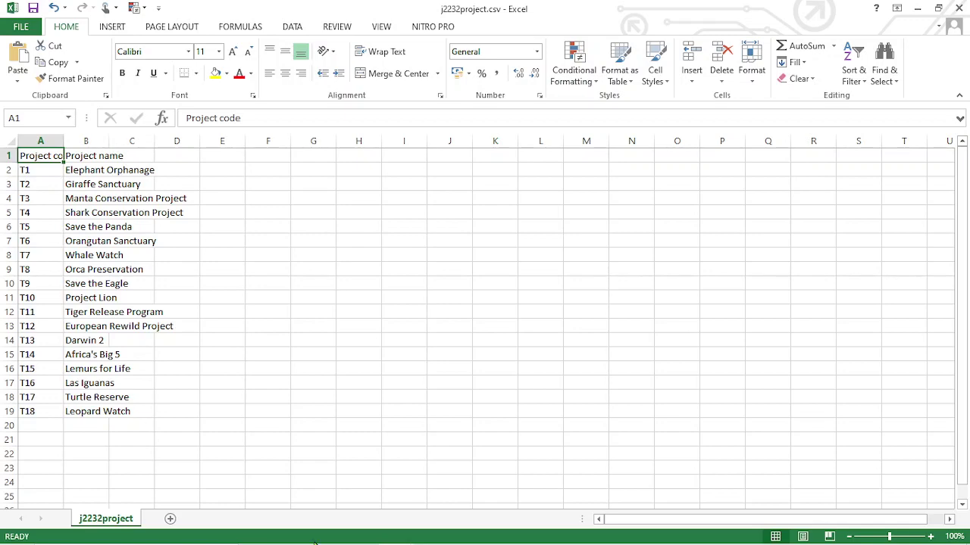
mouse_move(395, 530)
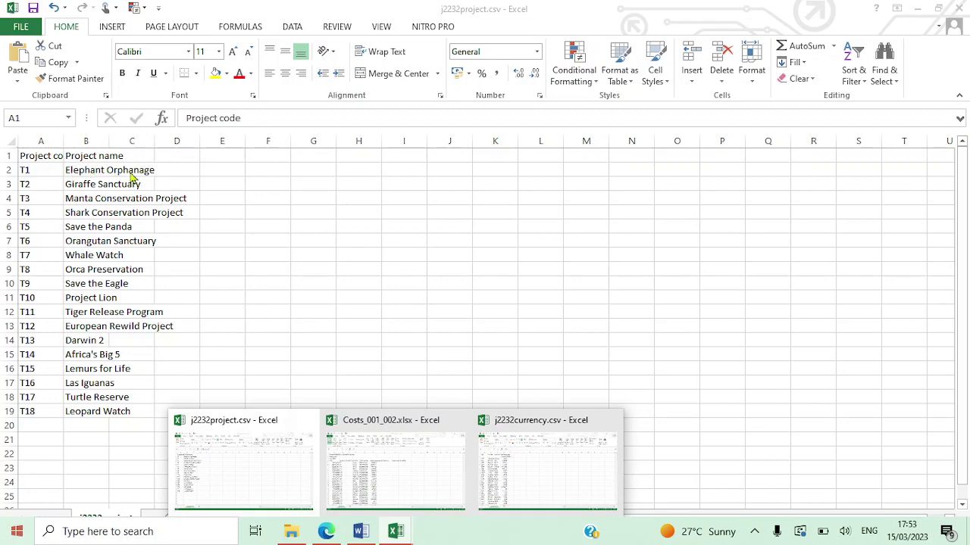
In cell C5 of the Costs_001_002 workbook, start a VLOOKUP formula with B5 as the lookup value
left_click(404, 463)
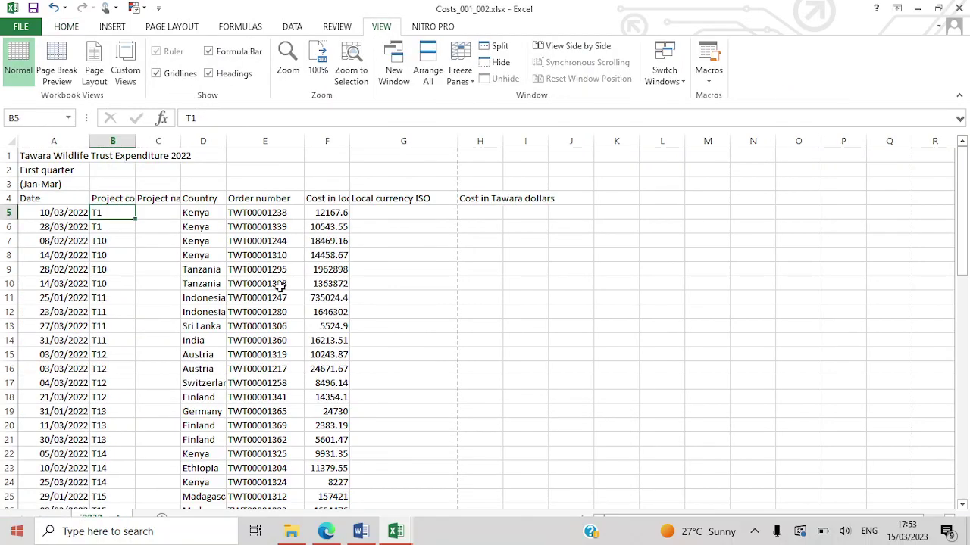
left_click(158, 213)
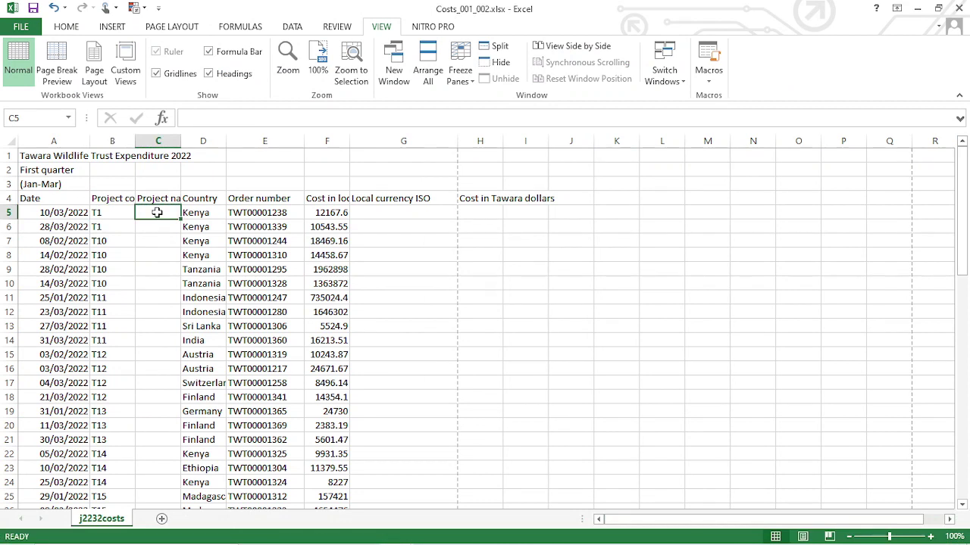
type("=vlo")
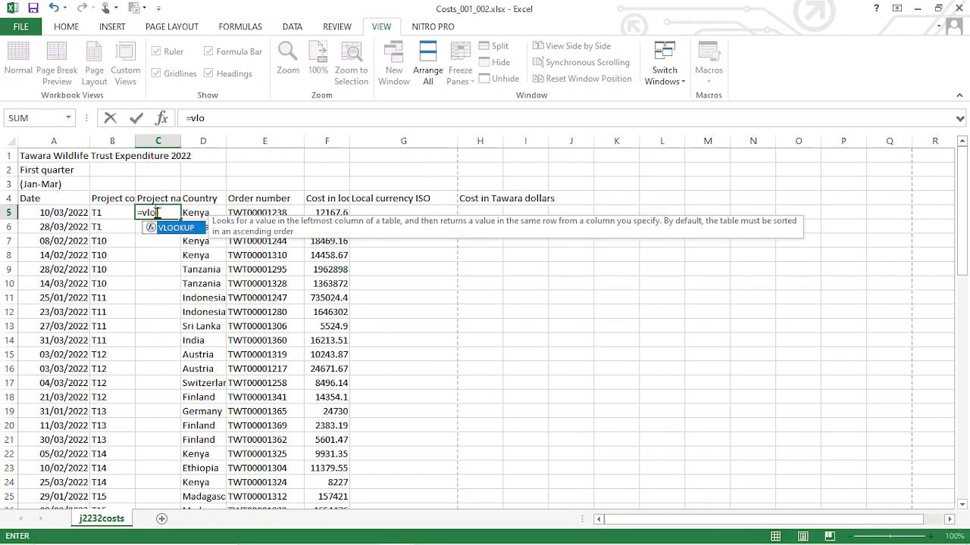
type("o")
key("Tab")
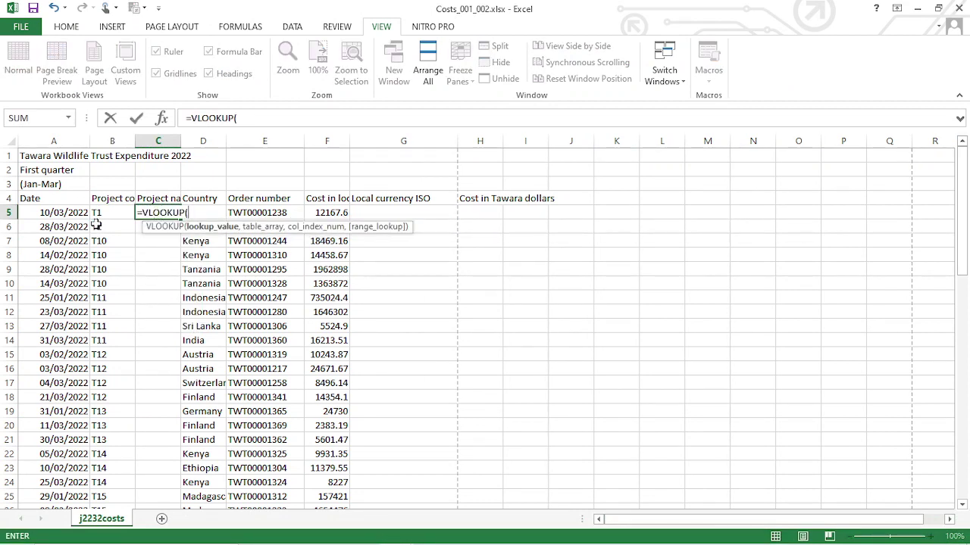
left_click(100, 212)
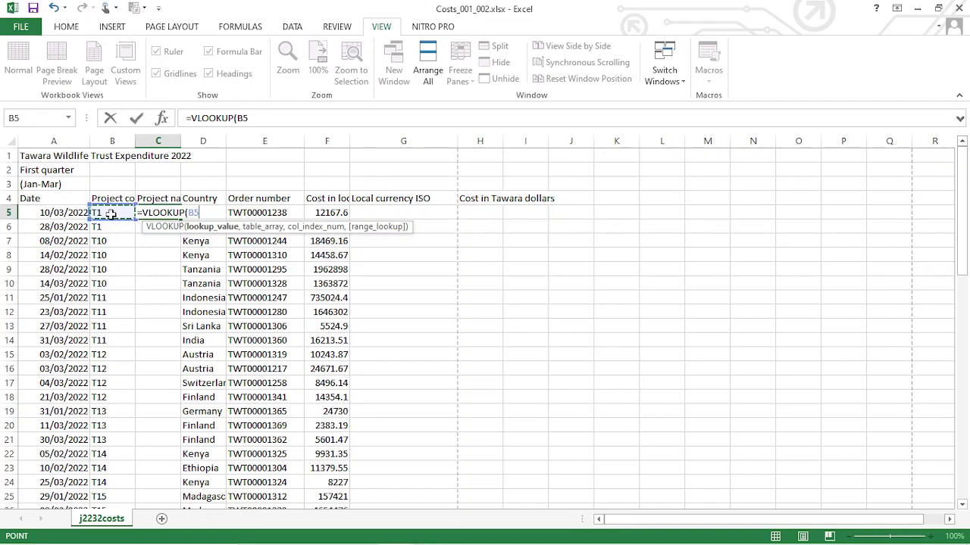
type(",")
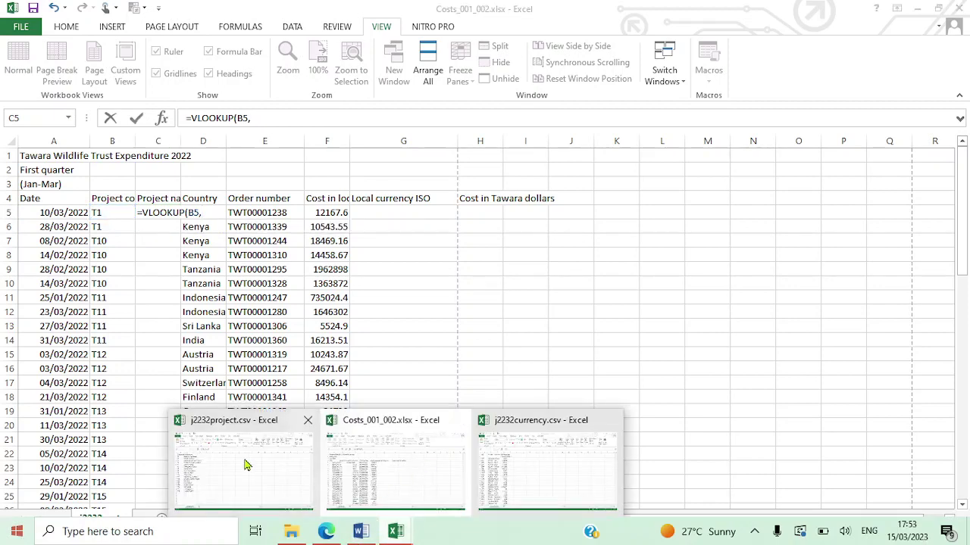
Set the C5 lookup's table array to $A$2:$C$19 in the j2232project workbook, and return to the Costs_001_002 formula for the next argument
left_click(199, 456)
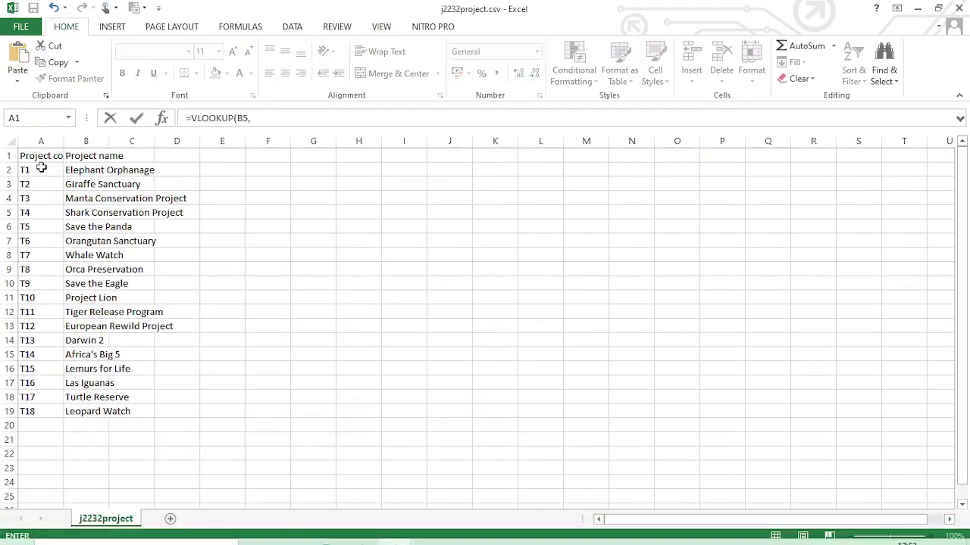
left_click_drag(40, 165, 145, 411)
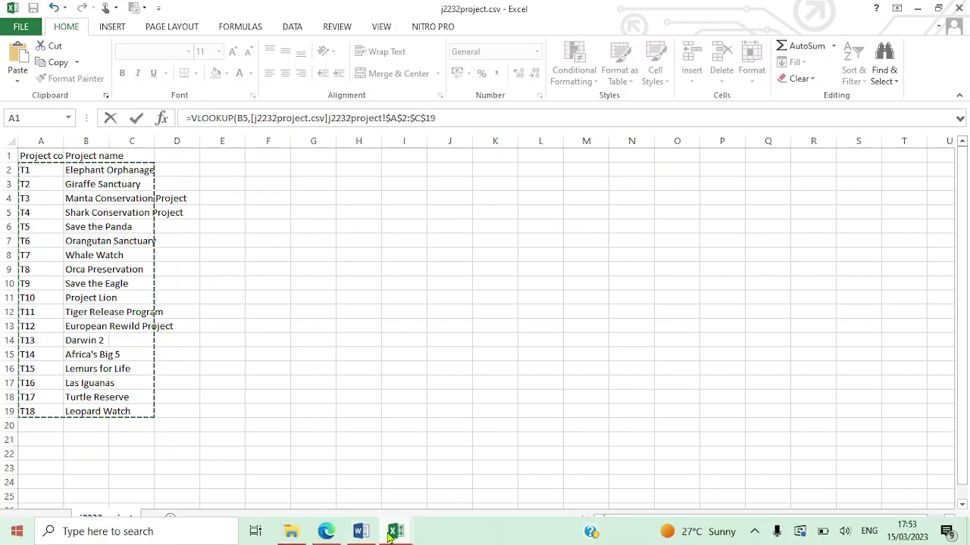
mouse_move(396, 531)
mouse_move(424, 488)
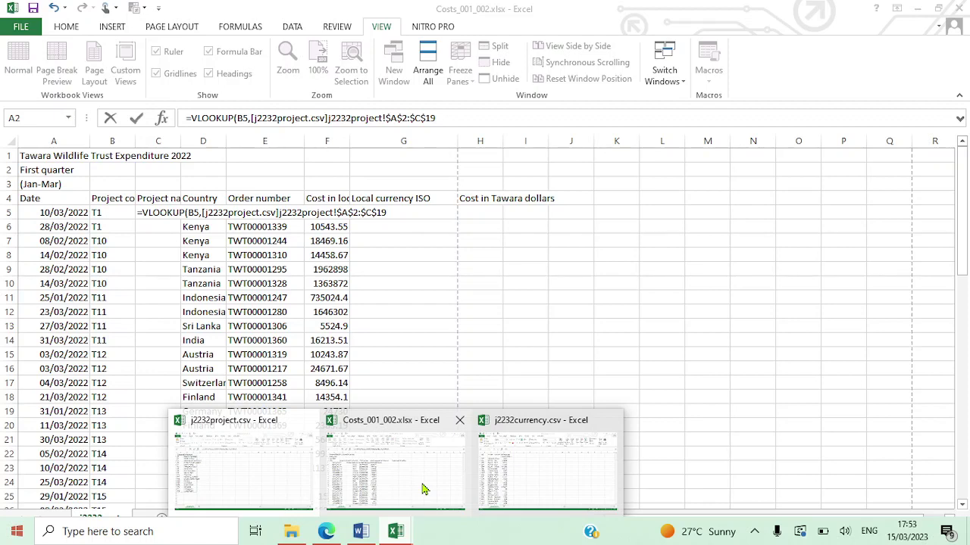
left_click(424, 489)
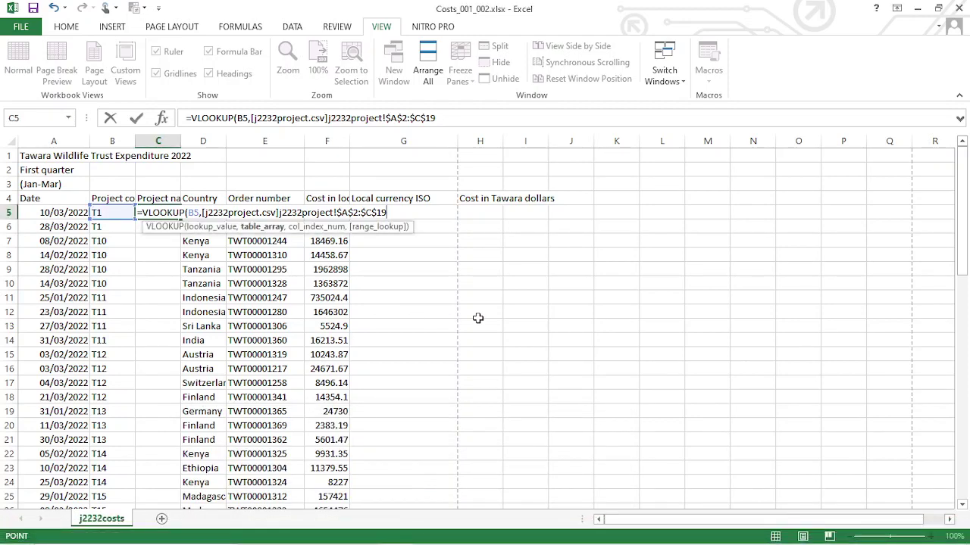
type(",")
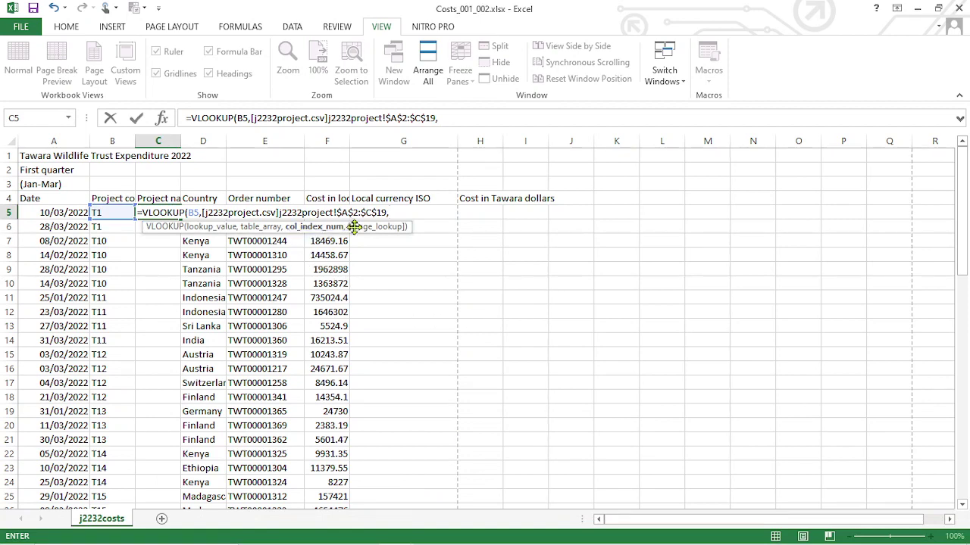
Complete the VLOOKUP in C5 with column index 2 and range lookup 0 for an exact match
left_click(393, 535)
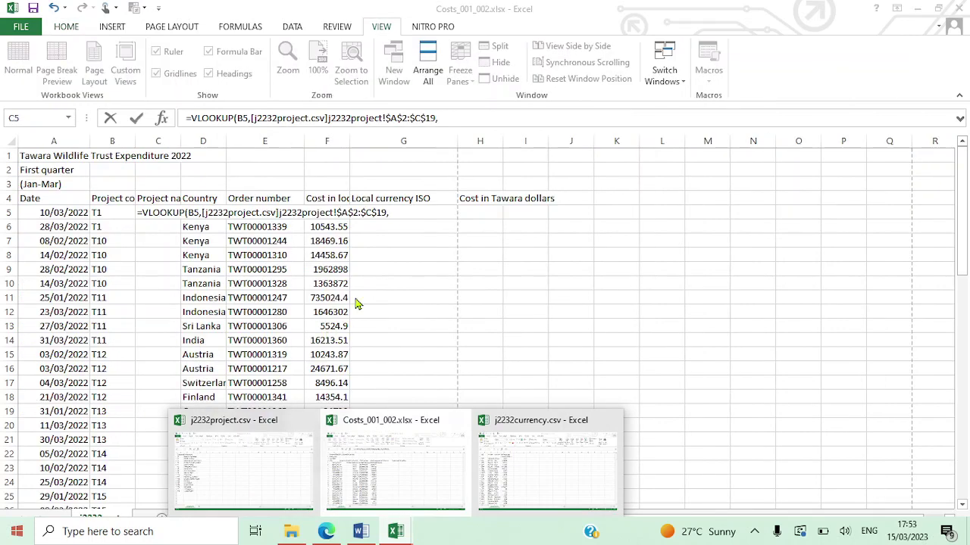
left_click(400, 212)
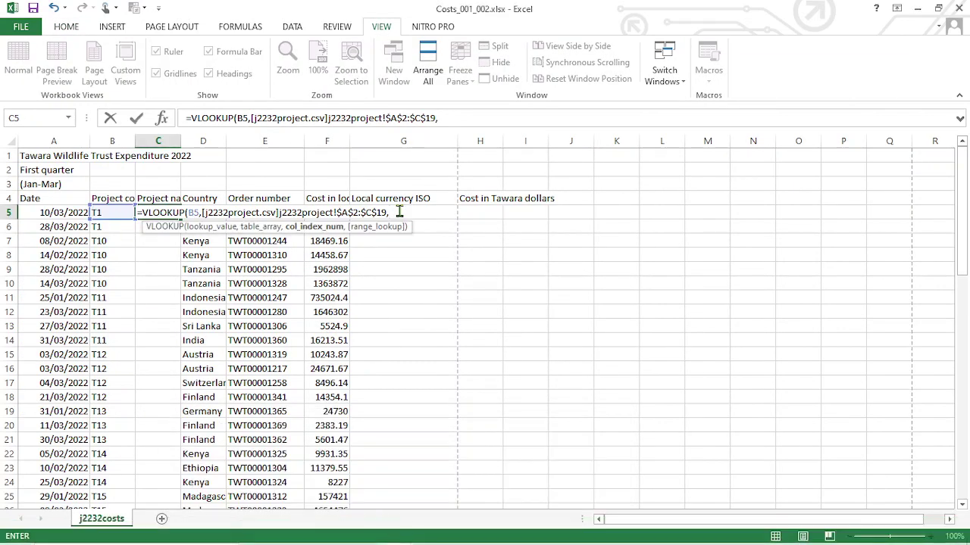
type("19,2")
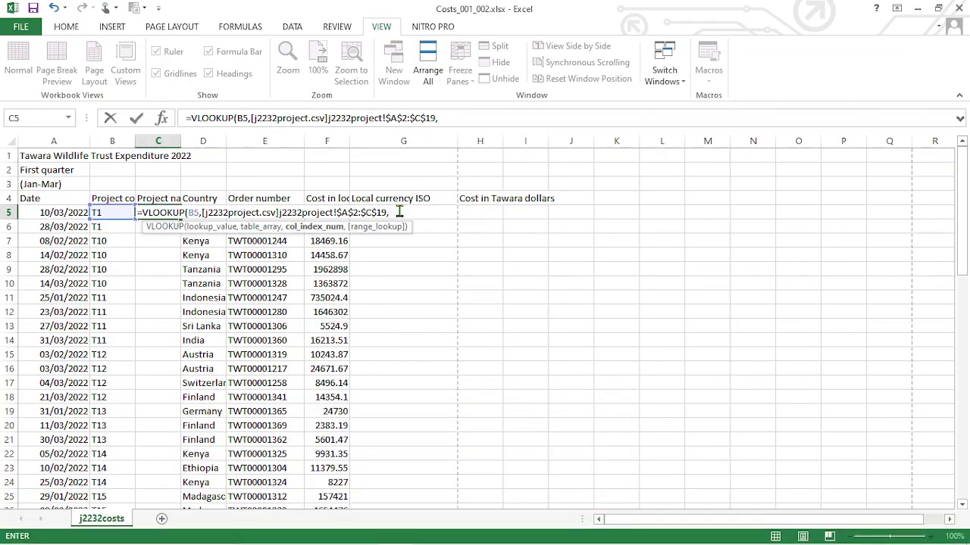
type(",")
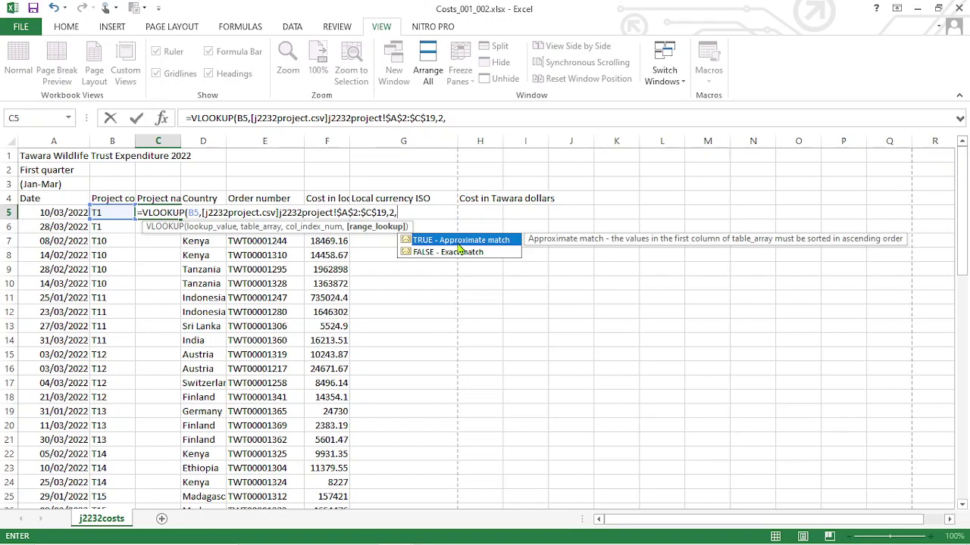
type(")")
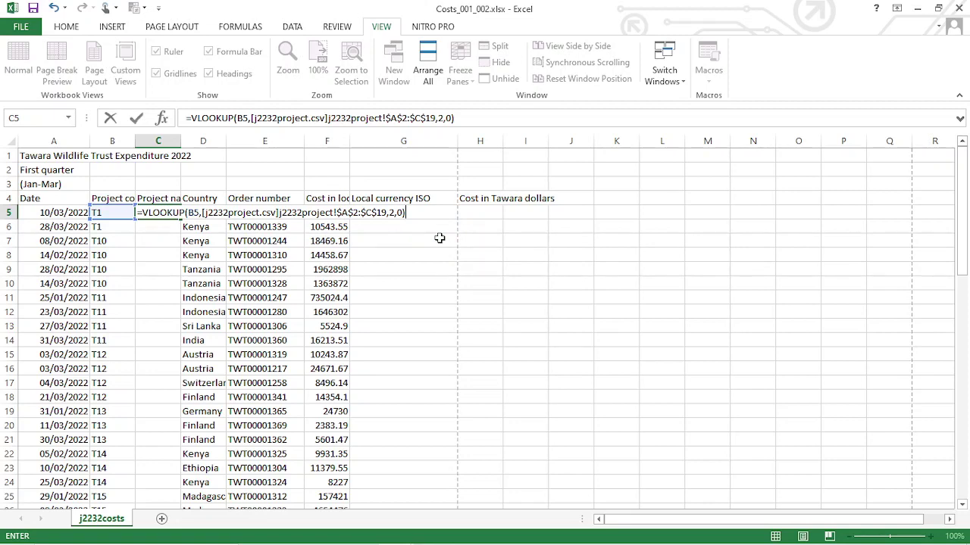
key("Return")
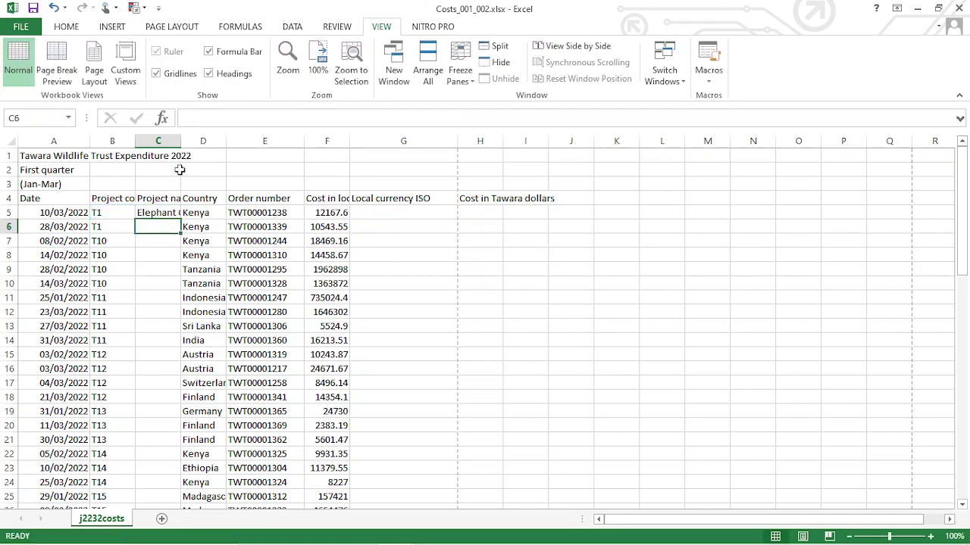
Widen the Project name column in the costs sheet and column C in the j2232project workbook
left_click_drag(184, 142, 244, 146)
left_click(191, 212)
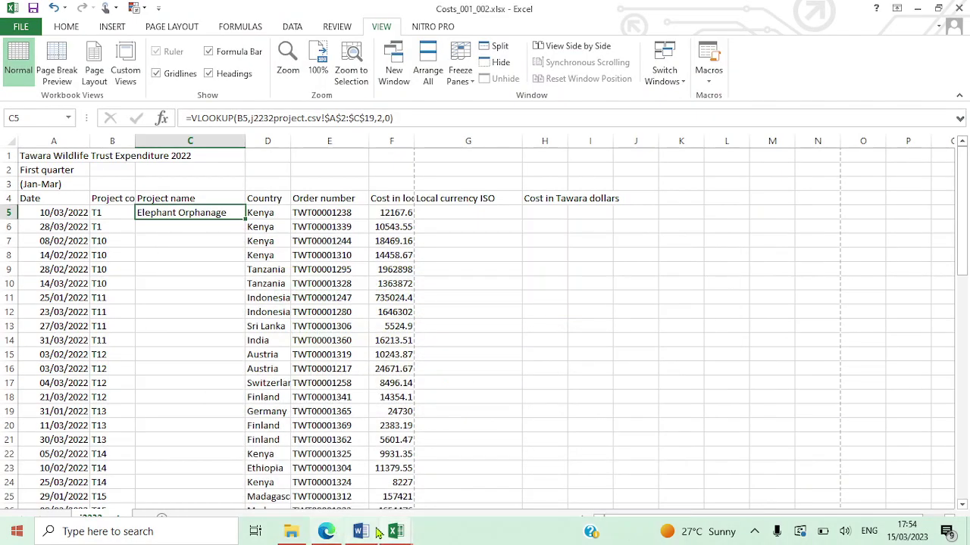
left_click(391, 531)
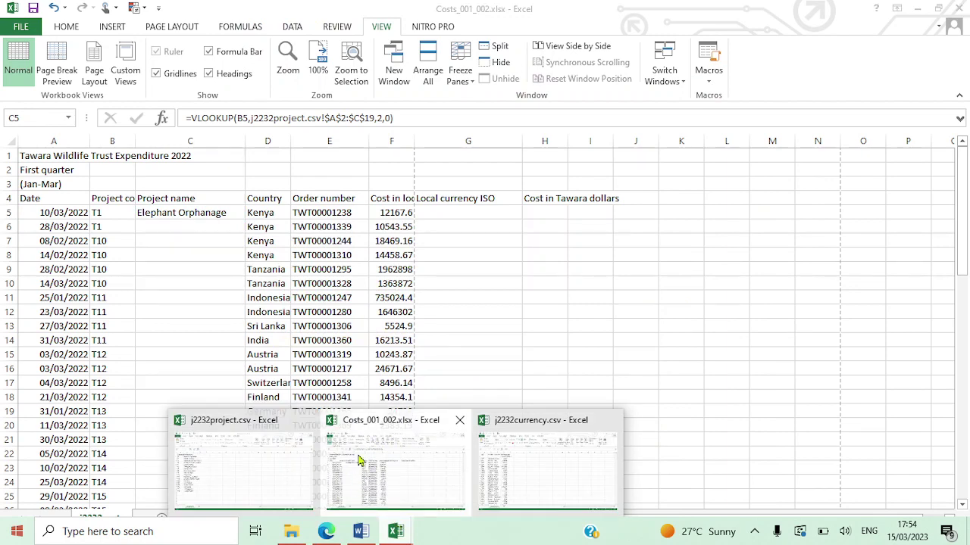
left_click(229, 468)
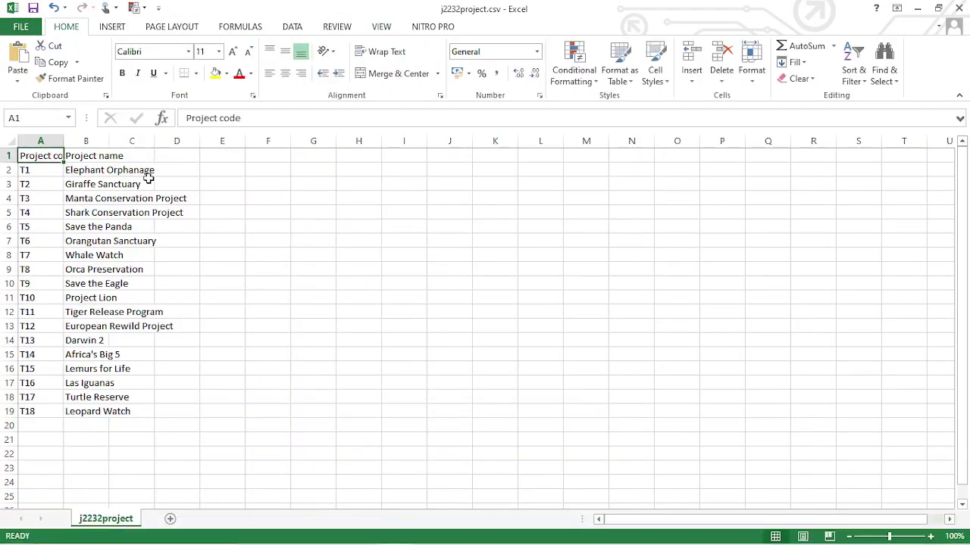
left_click_drag(154, 143, 191, 146)
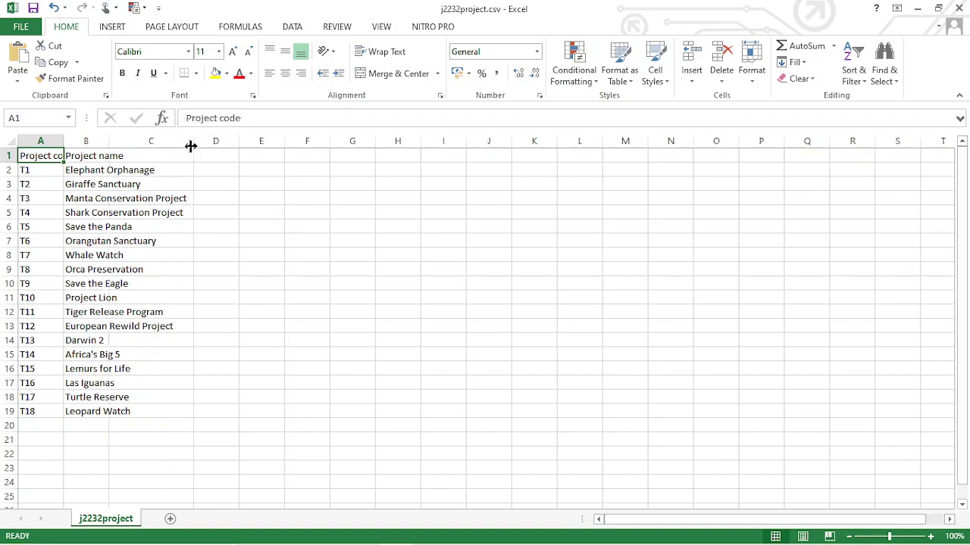
In the Costs_001_002 workbook, check how far the transaction rows extend below C5
left_click(396, 532)
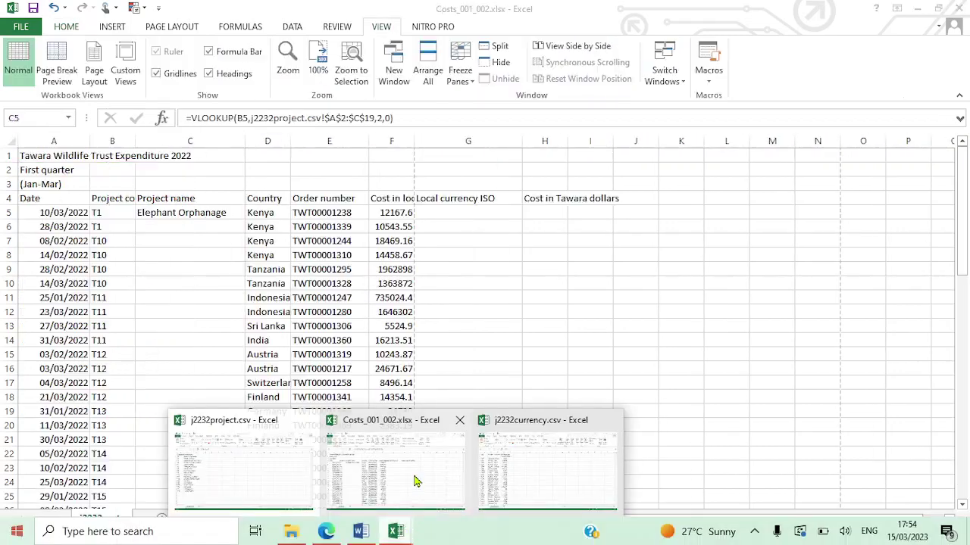
left_click(415, 481)
scroll(184, 275, "down", 4)
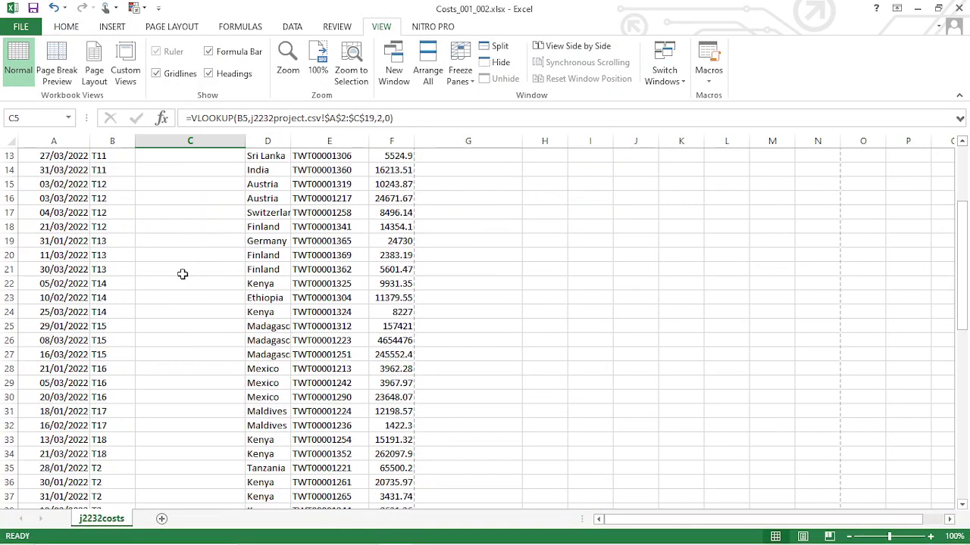
scroll(184, 275, "up", 4)
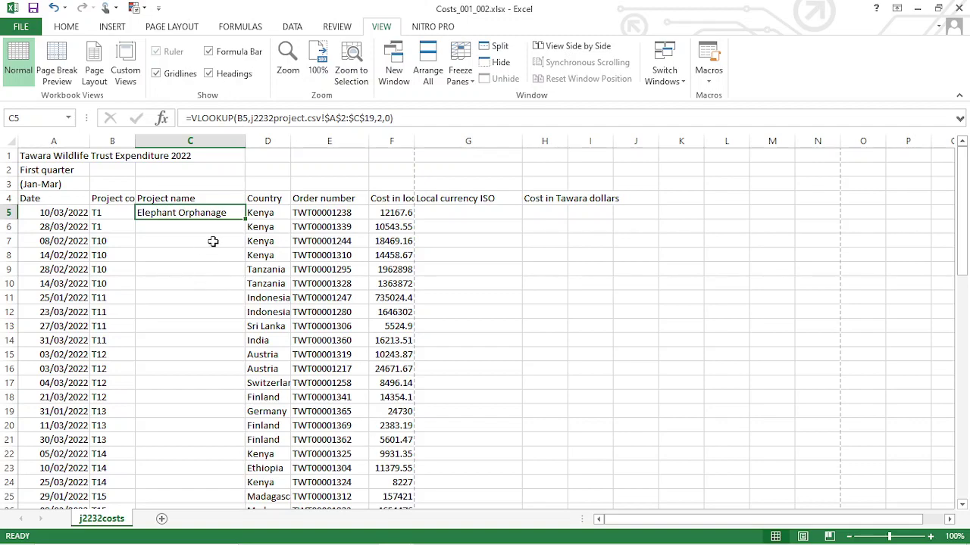
scroll(227, 320, "down", 7)
scroll(201, 297, "down", 11)
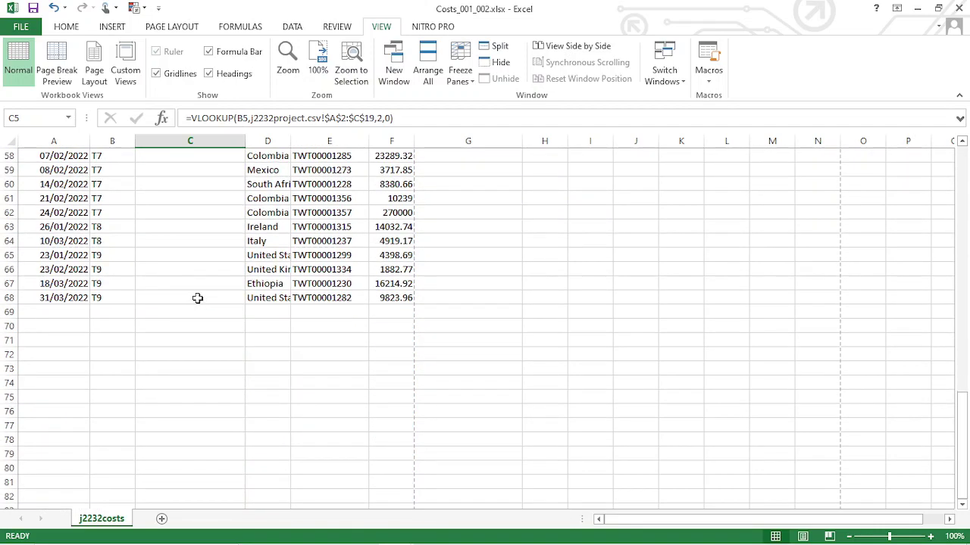
scroll(180, 303, "up", 17)
scroll(179, 303, "up", 1)
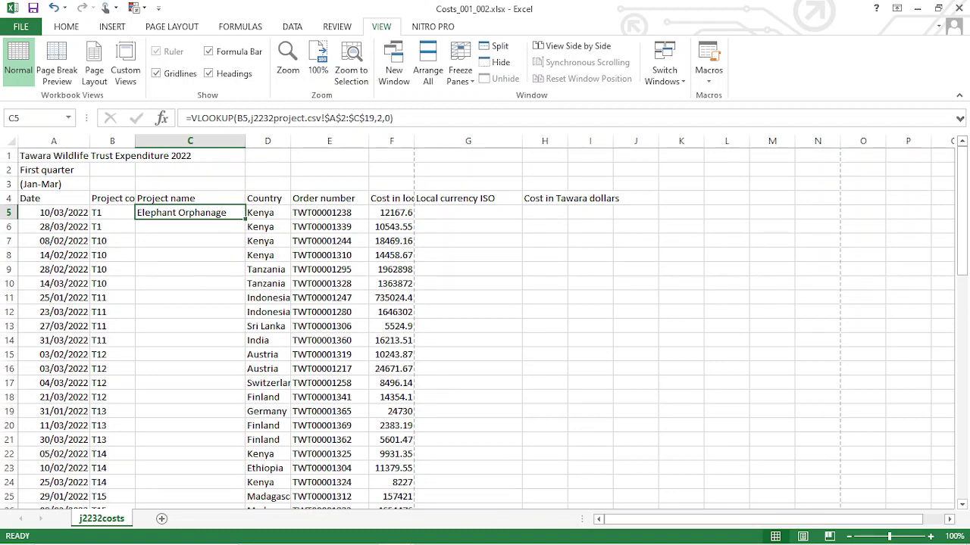
In the exam paper in Edge, highlight question 5's "Replicate the formulae entered in steps 2, 3 and 4 for all transactions." in yellow
left_click(338, 532)
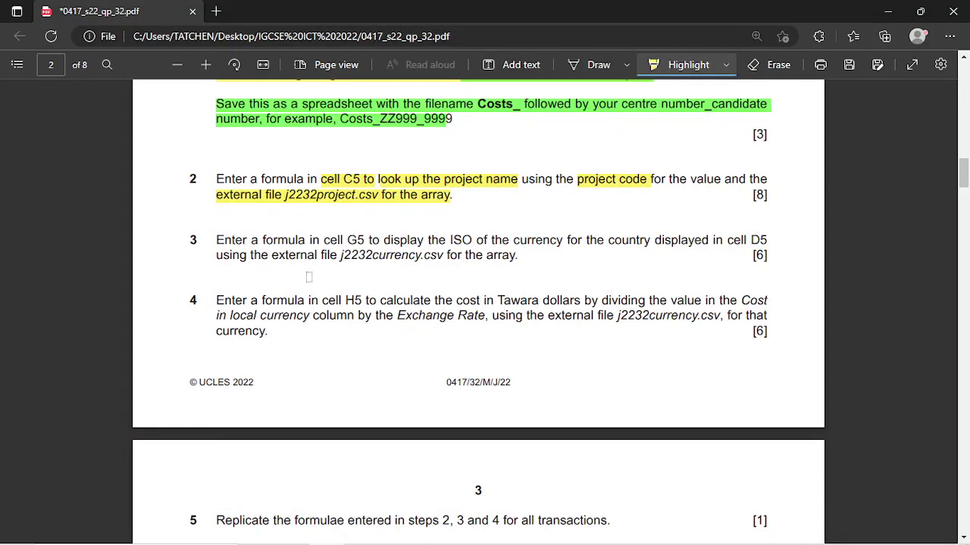
scroll(466, 276, "down", 5)
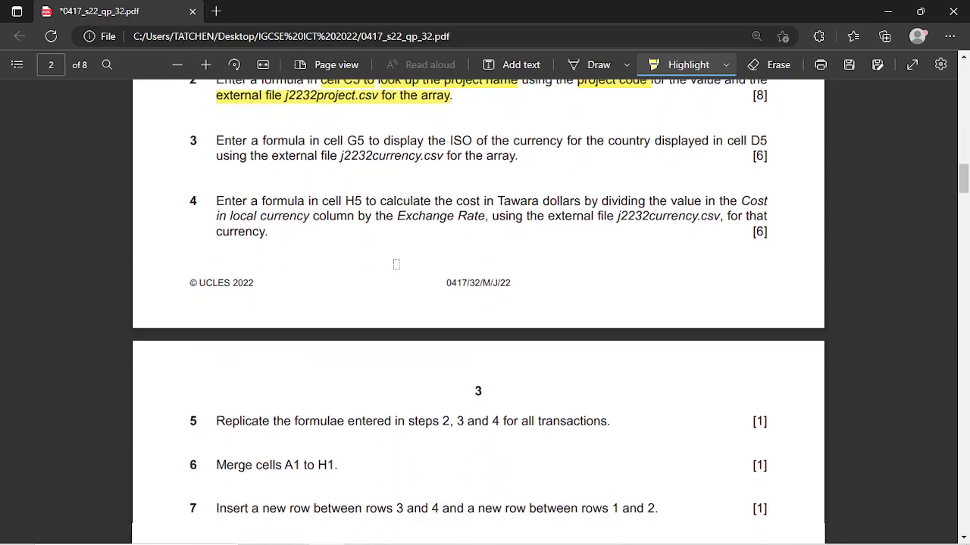
left_click_drag(216, 149, 596, 151)
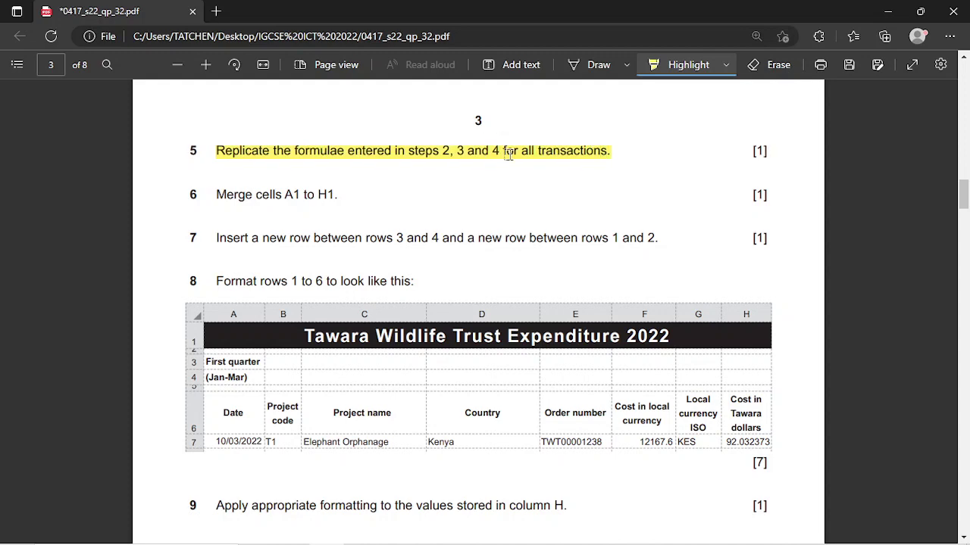
In the Costs_001_002 workbook in Excel, replicate the C5 lookup down to C68 and fit the Project name column to its contents
left_click(401, 531)
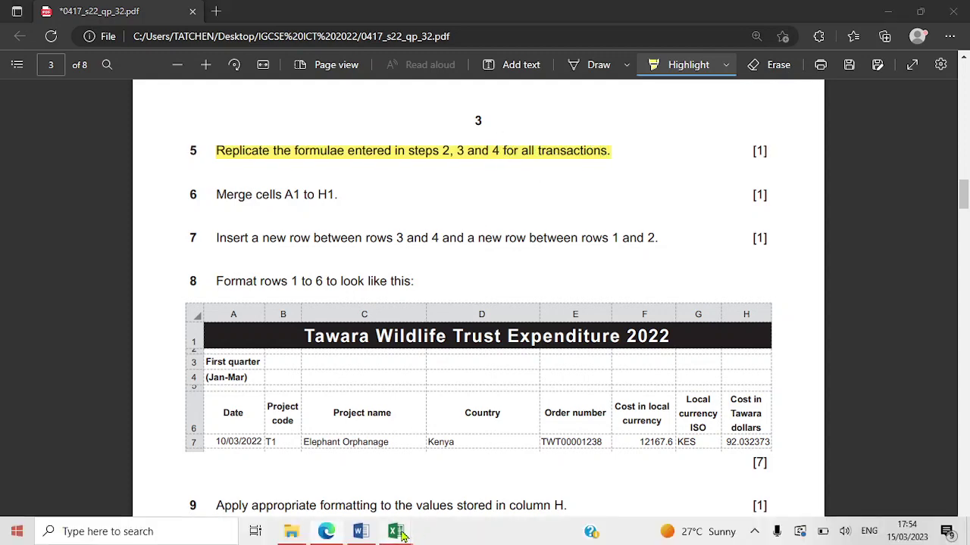
mouse_move(439, 478)
left_click(409, 479)
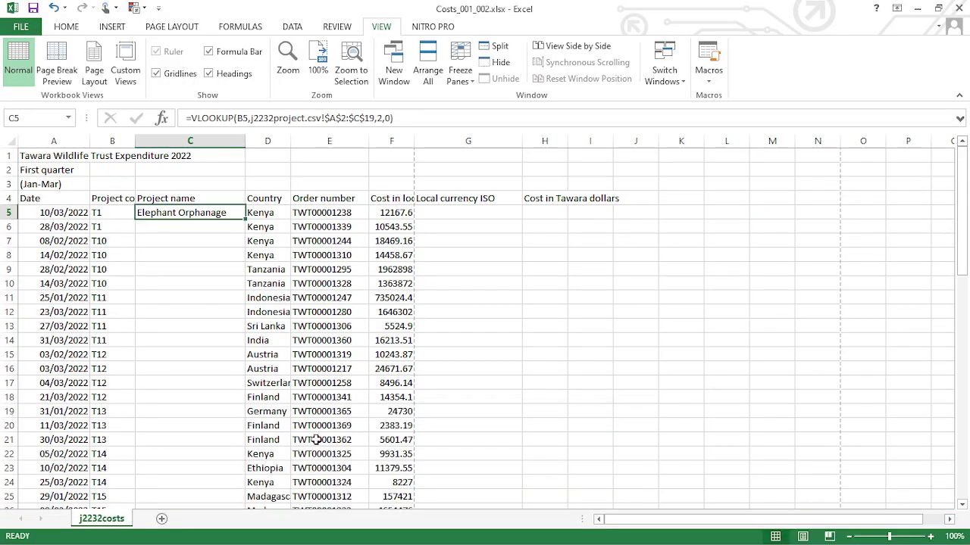
mouse_move(245, 219)
left_mouse_down()
mouse_move(231, 264)
mouse_move(239, 540)
mouse_move(257, 485)
mouse_move(234, 472)
left_mouse_up()
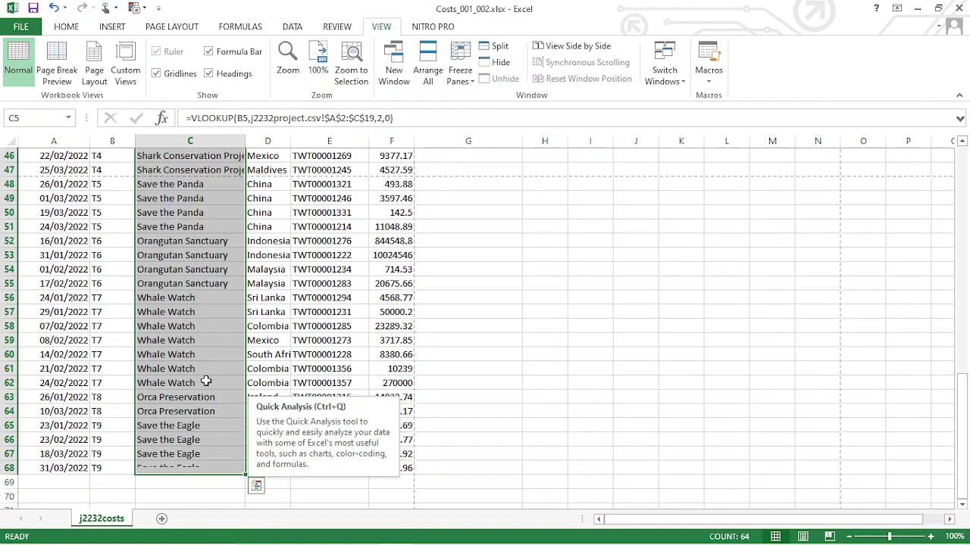
scroll(206, 277, "up", 14)
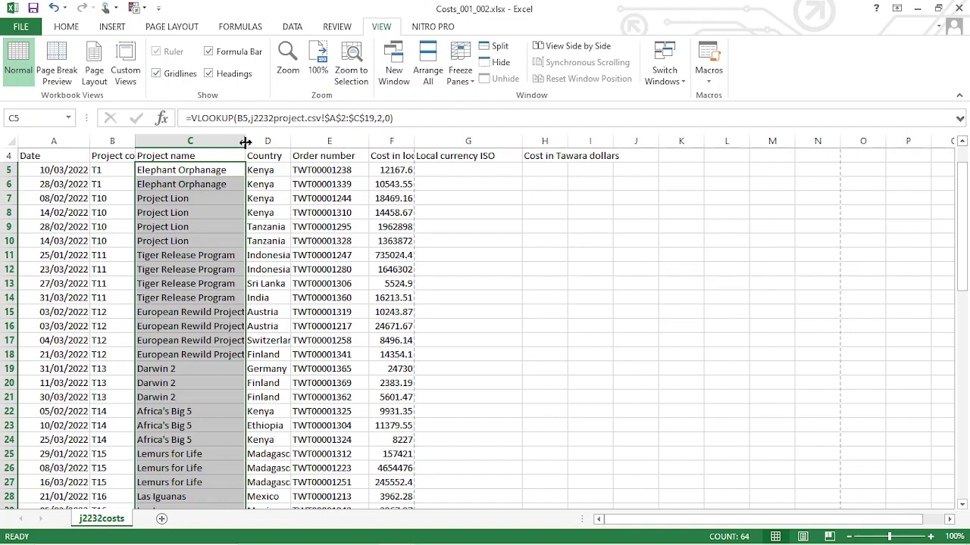
double_click(245, 143)
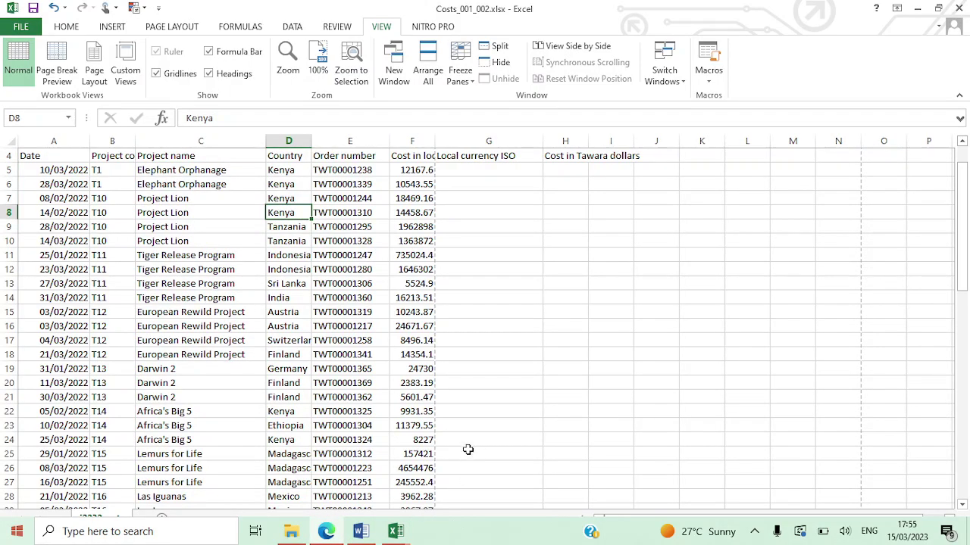
Examine the replicated project names against the project codes throughout the transactions list
left_click(754, 532)
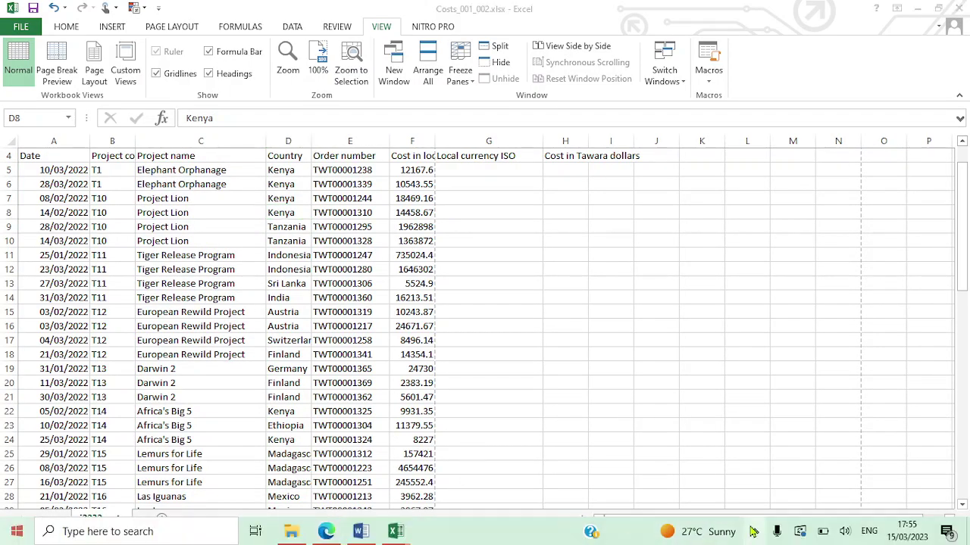
left_click(278, 294)
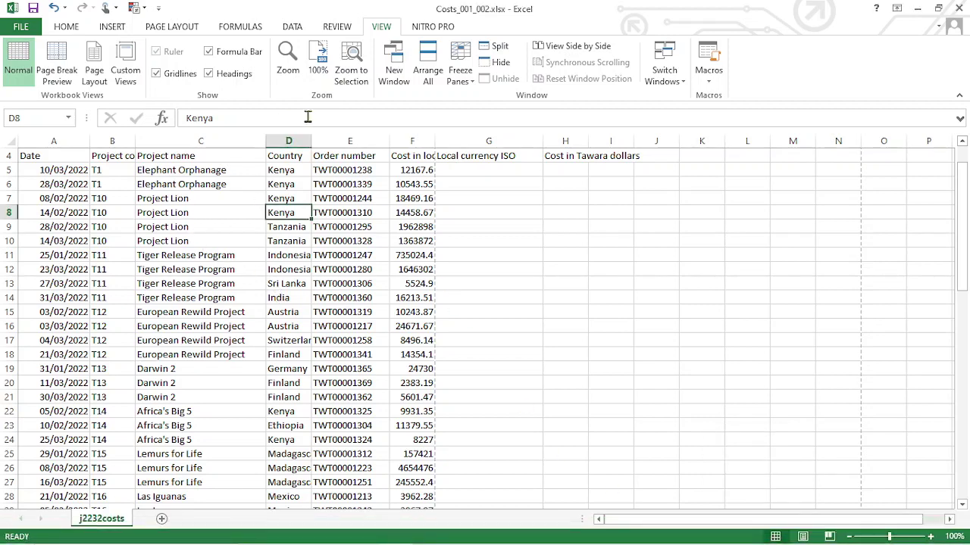
scroll(301, 285, "down", 2)
scroll(280, 272, "down", 4)
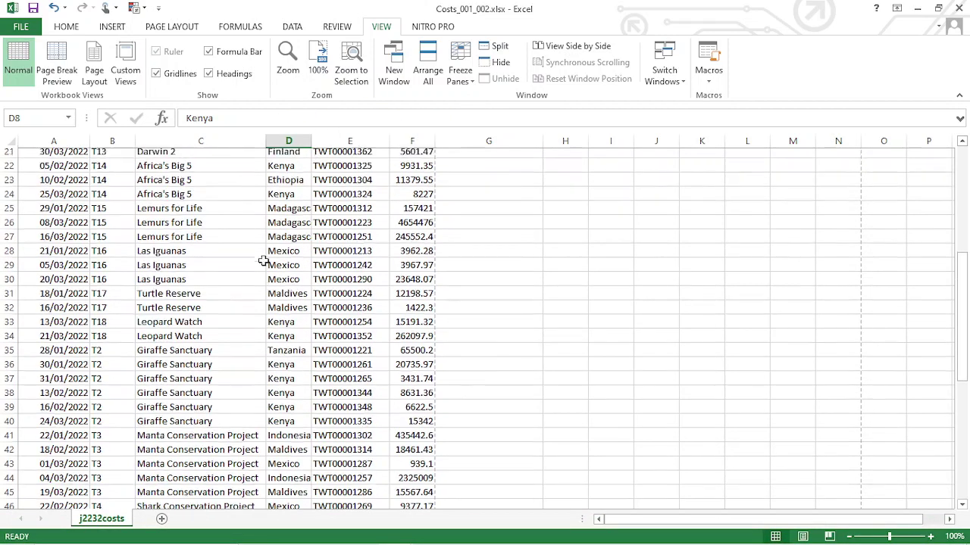
scroll(262, 259, "up", 7)
scroll(262, 260, "down", 9)
scroll(263, 260, "down", 3)
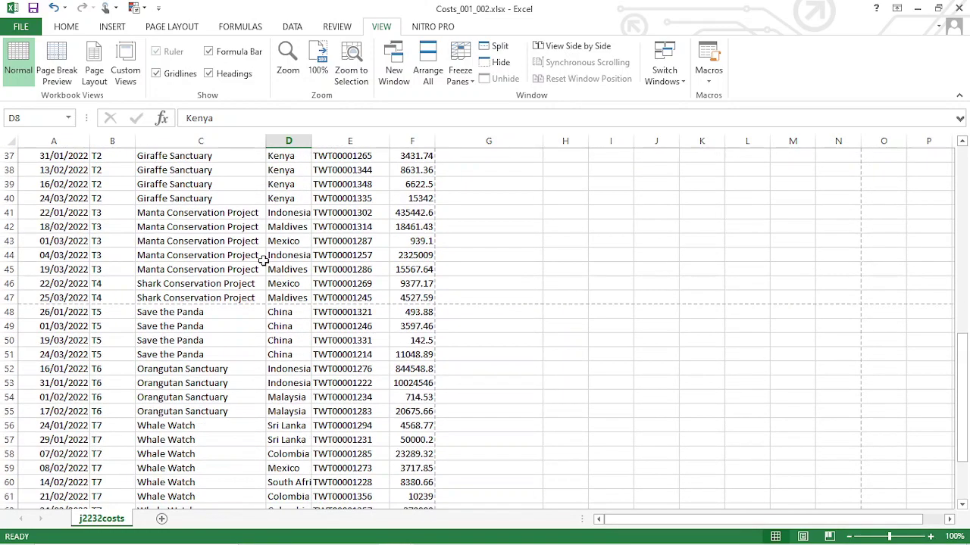
scroll(262, 255, "up", 12)
In the exam paper in Edge, find question 3 on displaying the currency ISO in cell G5
left_click(328, 533)
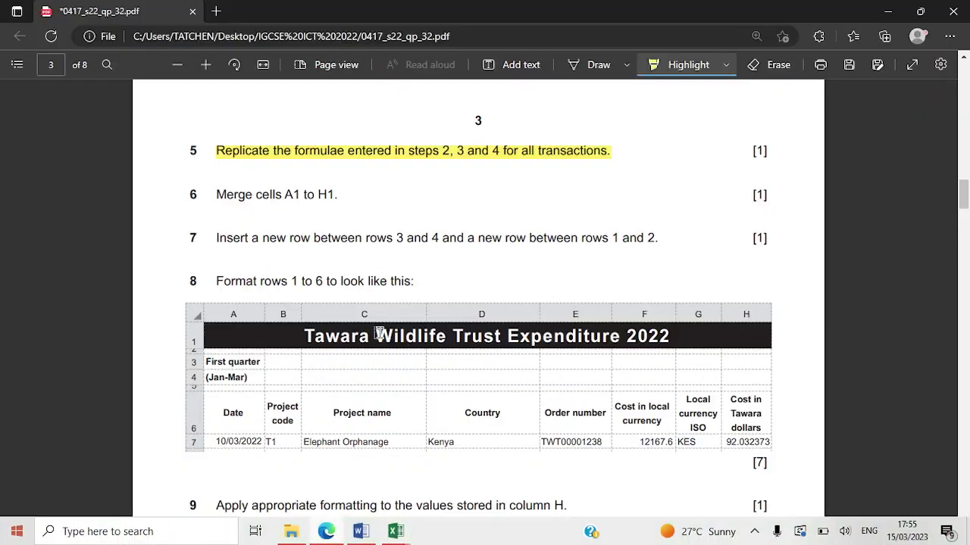
scroll(388, 302, "down", 1)
scroll(385, 302, "up", 5)
scroll(385, 302, "up", 3)
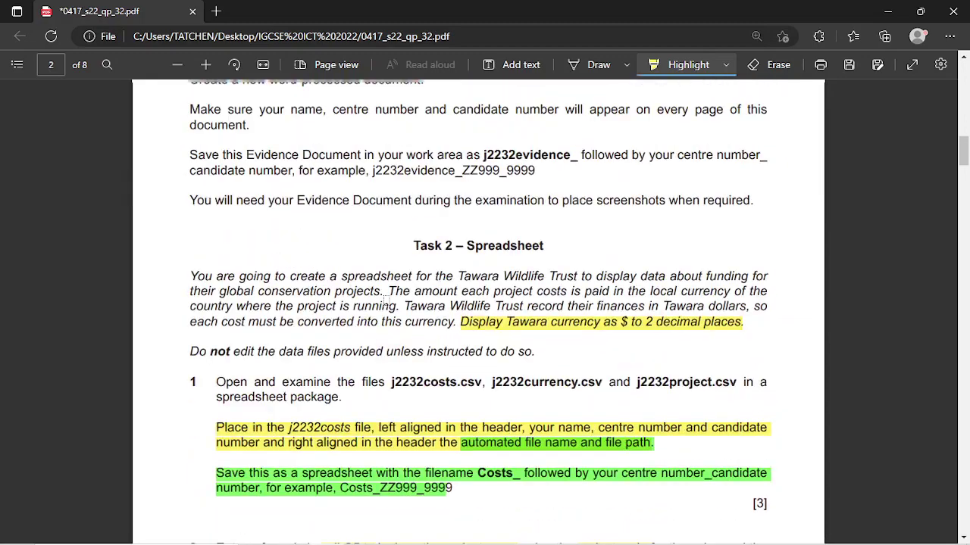
scroll(364, 296, "down", 7)
scroll(340, 273, "up", 1)
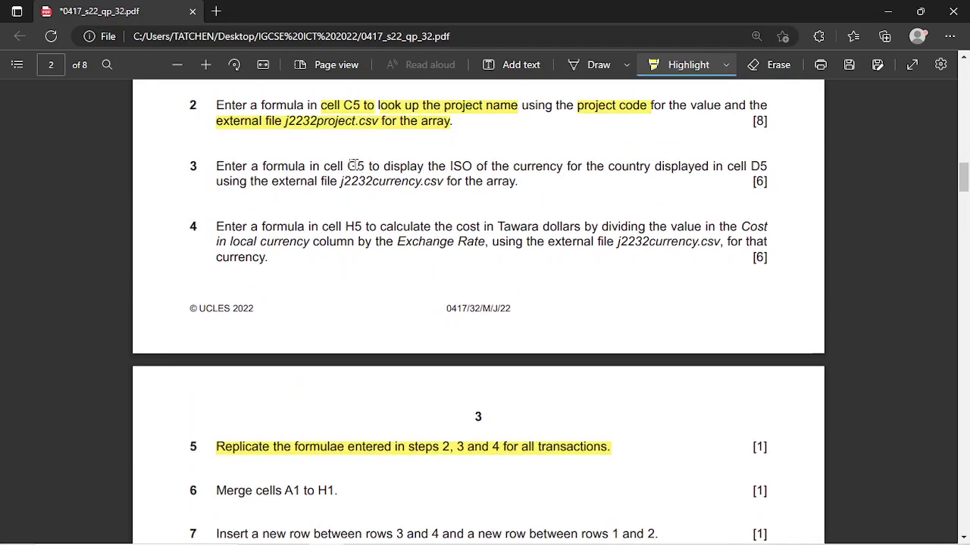
In question 3, highlight "G5 to display", "ISO of", "cell D5" and most of the currency file name in yellow
left_click_drag(353, 166, 488, 167)
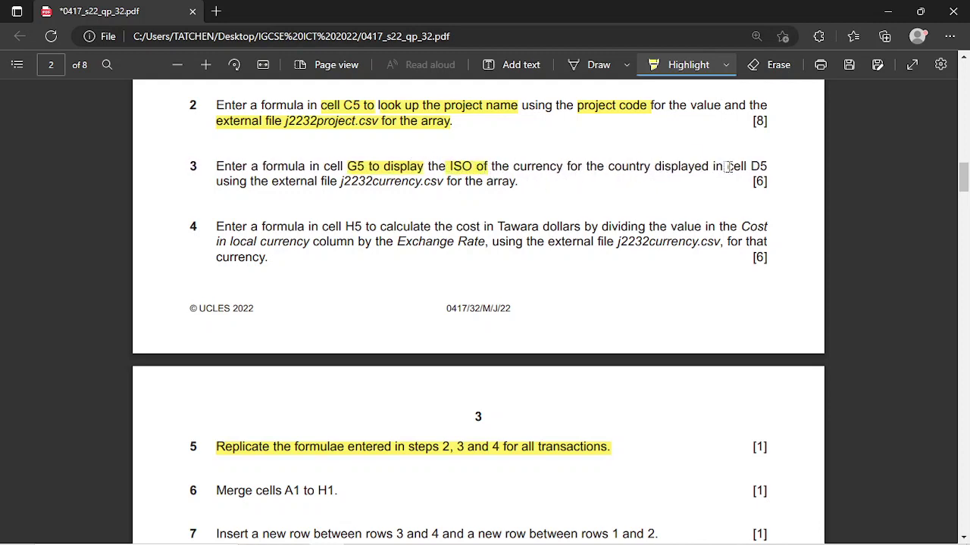
left_click_drag(727, 167, 766, 167)
left_click_drag(345, 189, 428, 192)
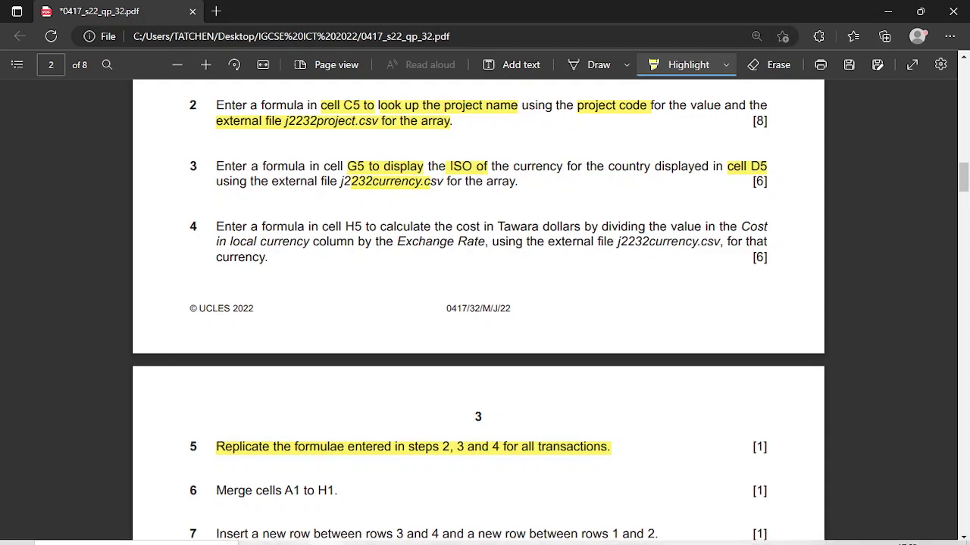
In Excel, examine the columns of j2232currency.csv, comparing them with question 3 in Edge and the country in D5 of the Costs_001_002 workbook
left_click(396, 531)
mouse_move(457, 496)
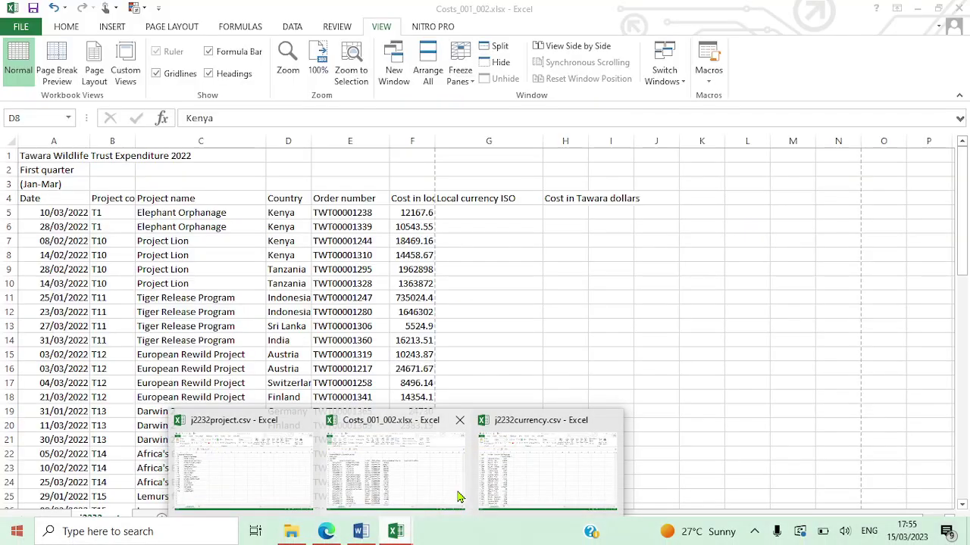
left_click(500, 485)
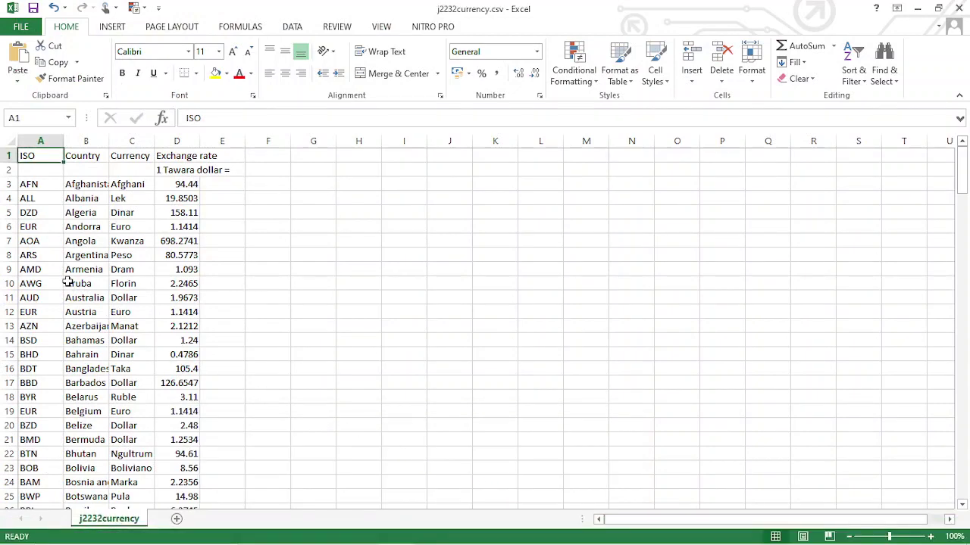
left_click(42, 185)
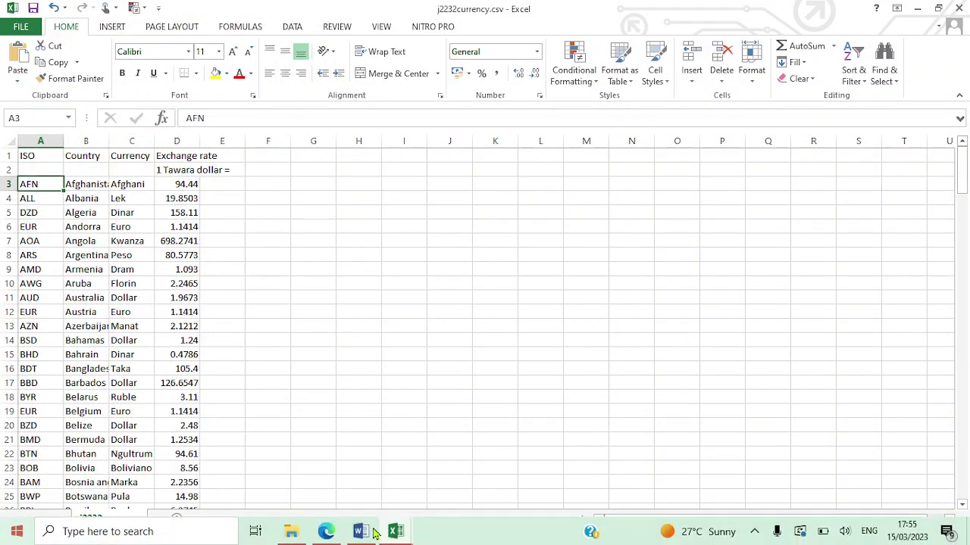
mouse_move(369, 539)
left_click(395, 531)
left_click(325, 533)
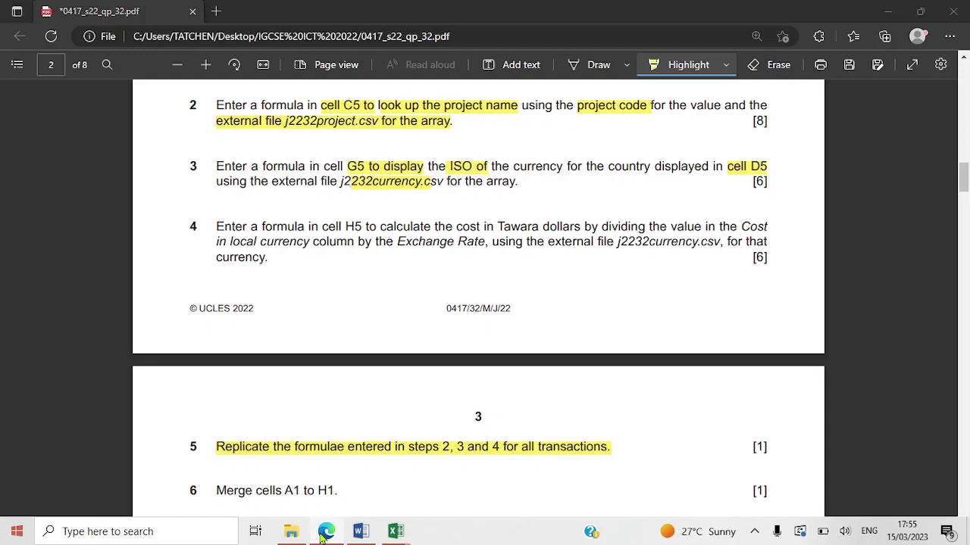
key("alt+Tab")
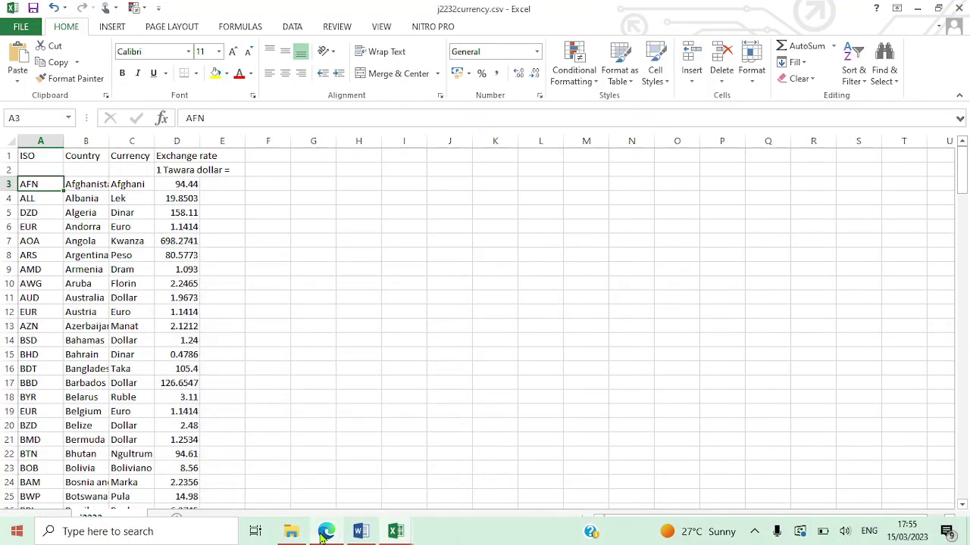
left_click(325, 532)
left_click(395, 531)
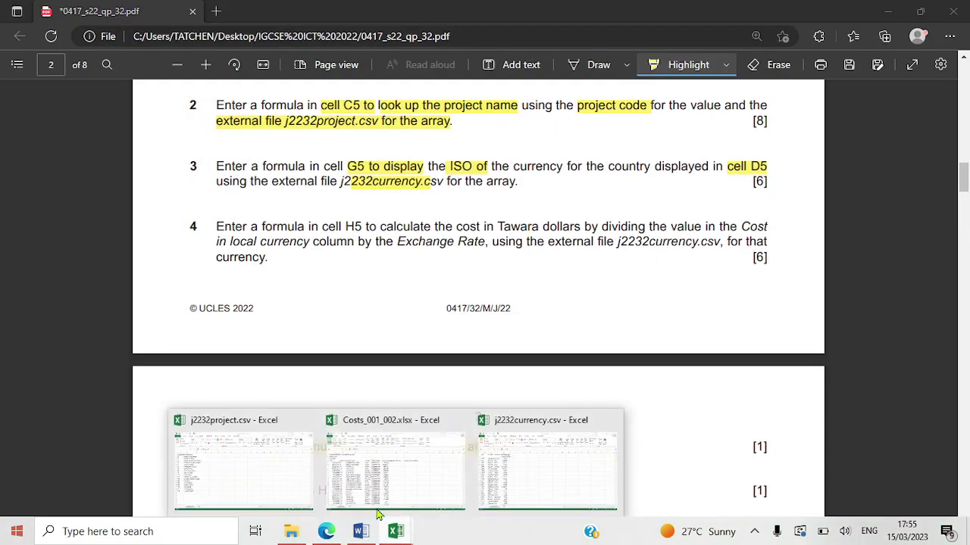
left_click(362, 475)
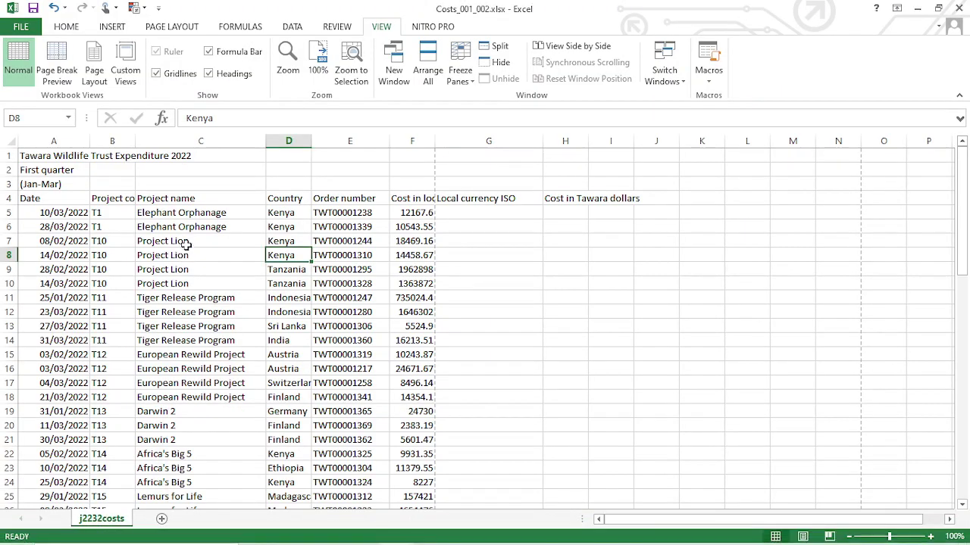
left_click(291, 213)
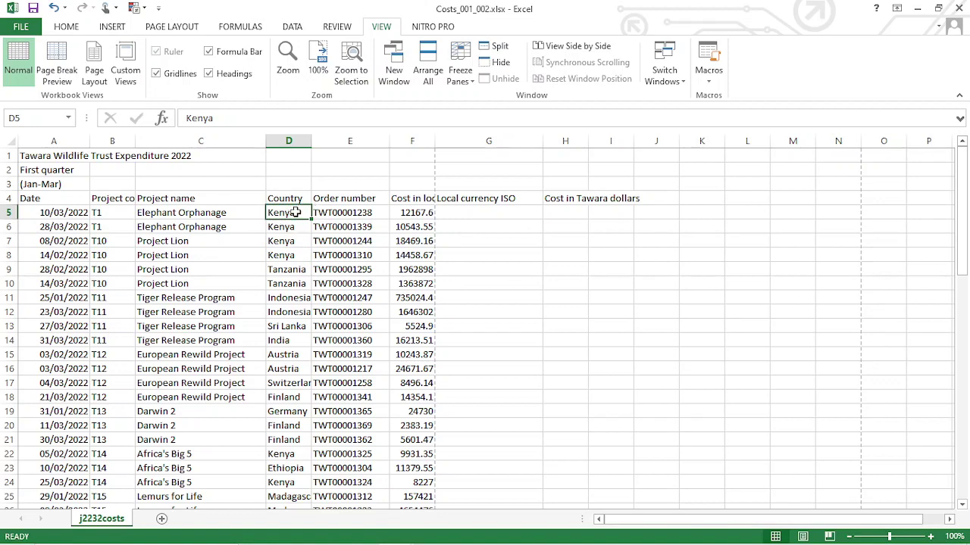
left_click(474, 213)
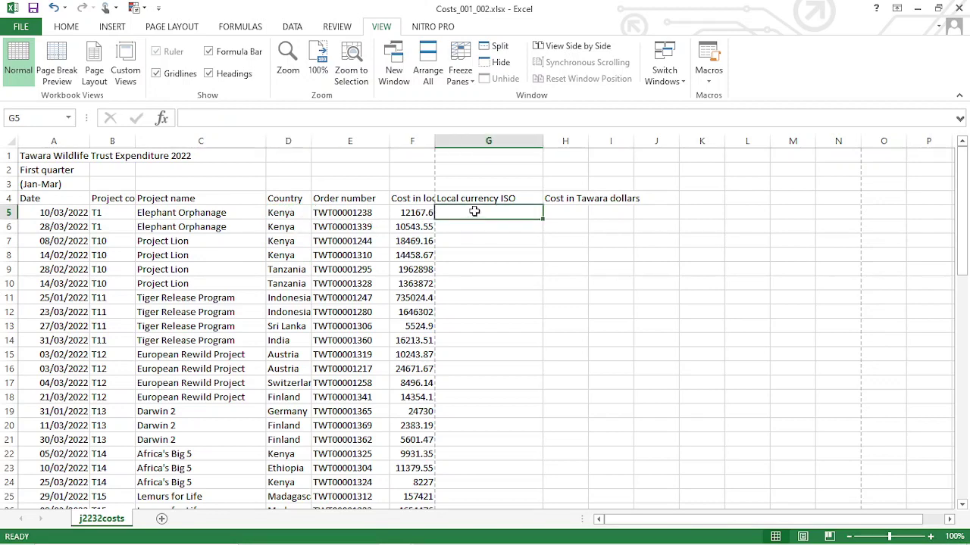
type("=")
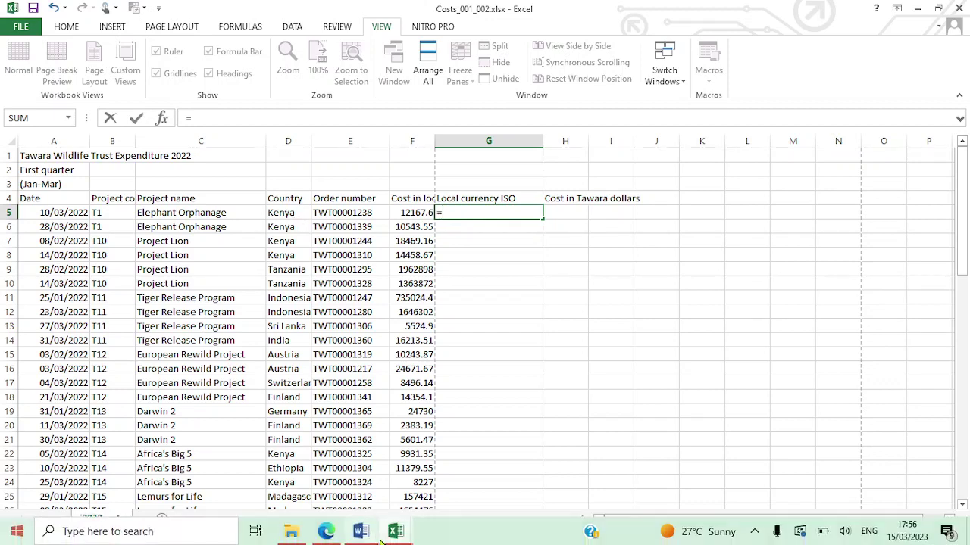
left_click(396, 531)
mouse_move(258, 447)
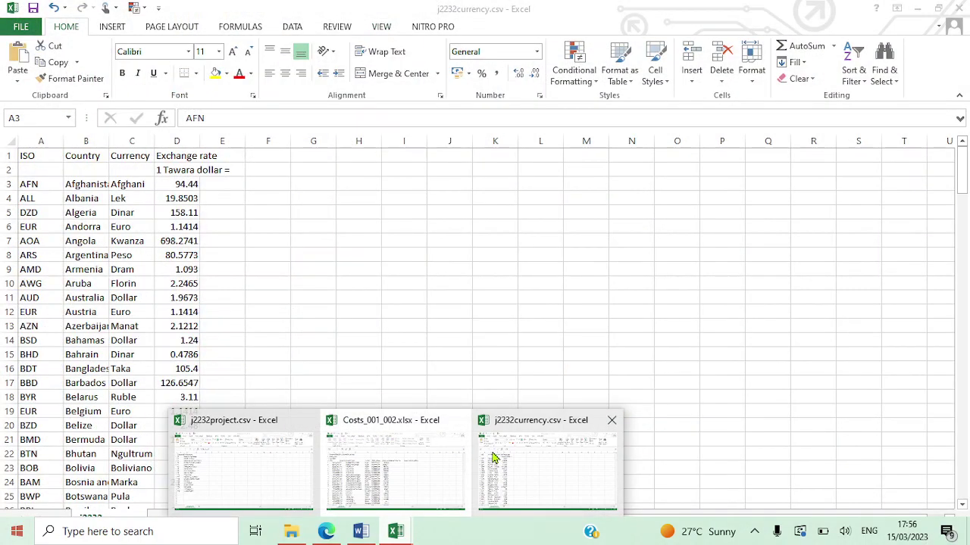
left_click(491, 457)
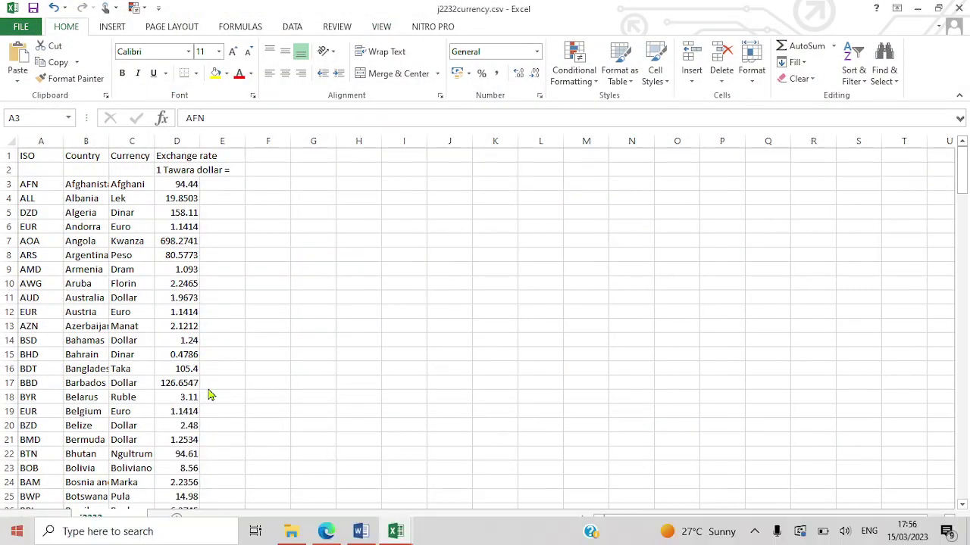
type("=")
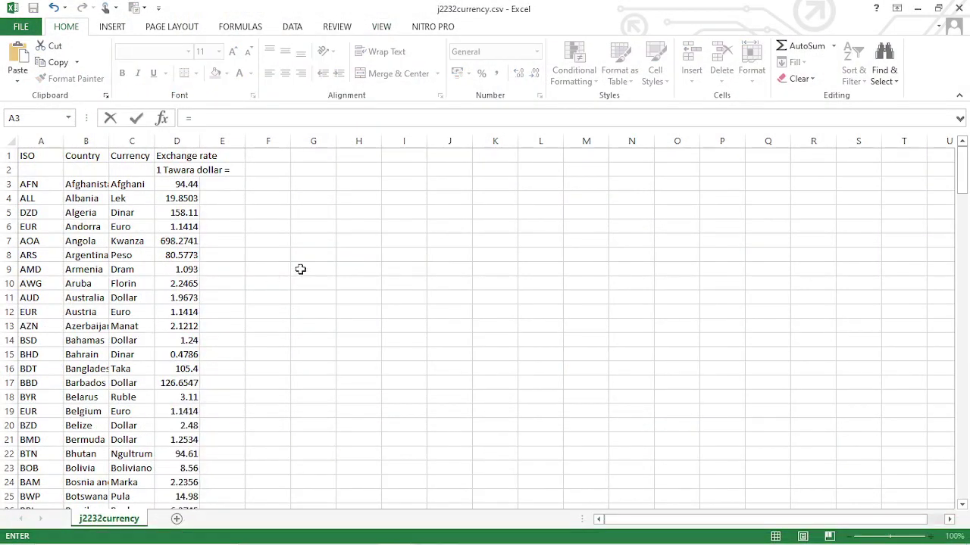
left_click(202, 141)
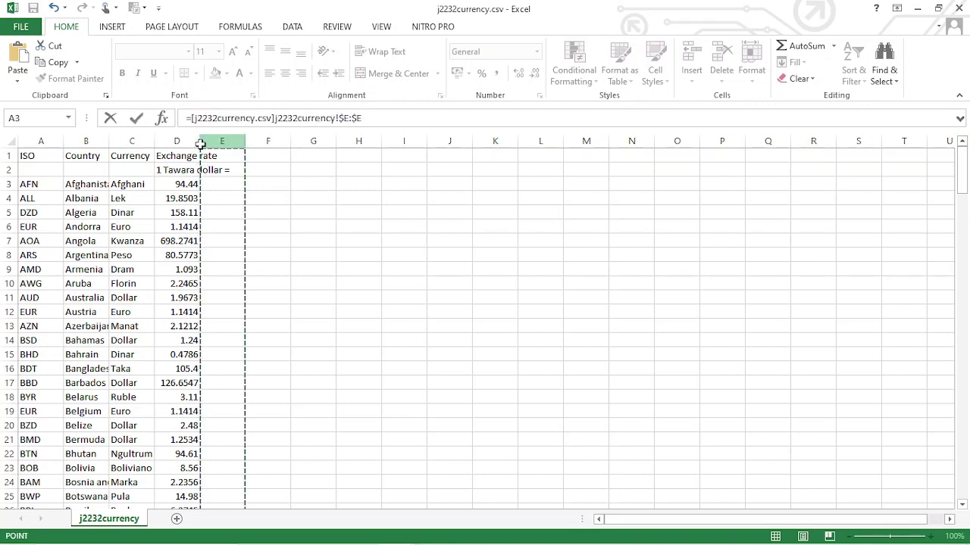
key("Escape")
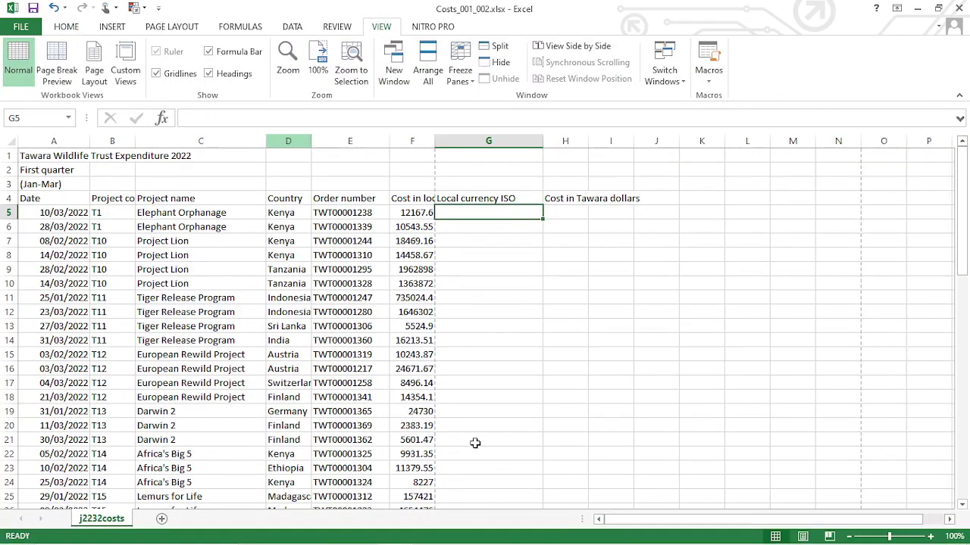
Check country cell D5 in Costs_001_002 against the wording of question 3 in the exam paper in Edge
left_click(285, 212)
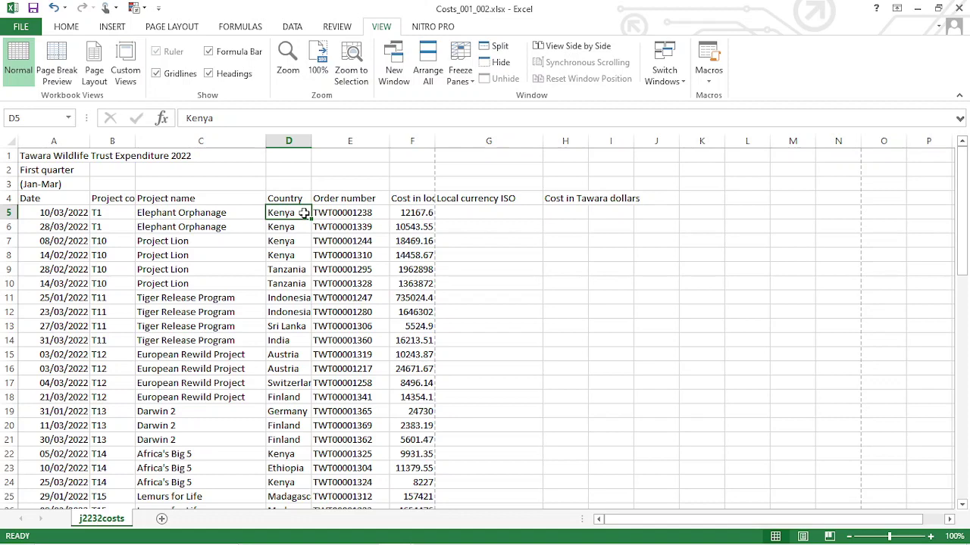
mouse_move(369, 543)
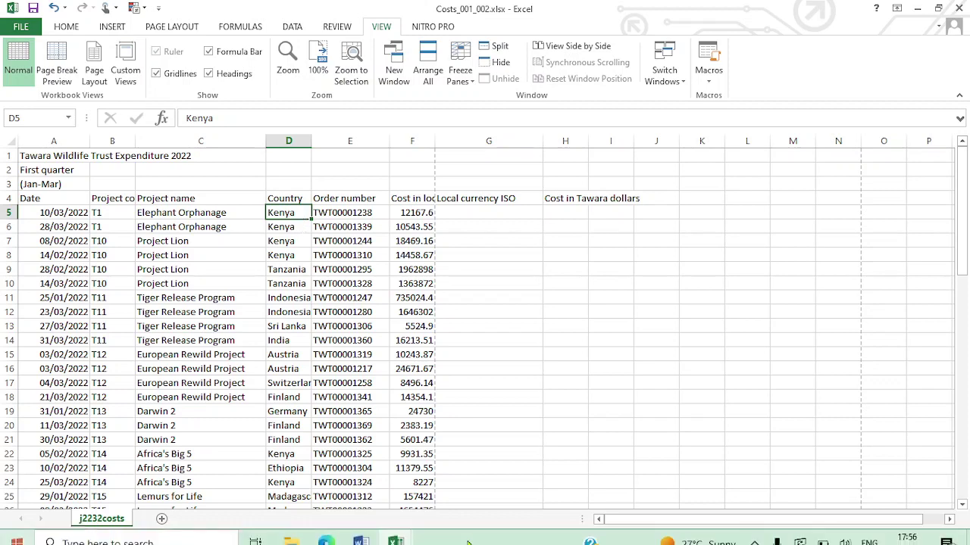
left_click(326, 533)
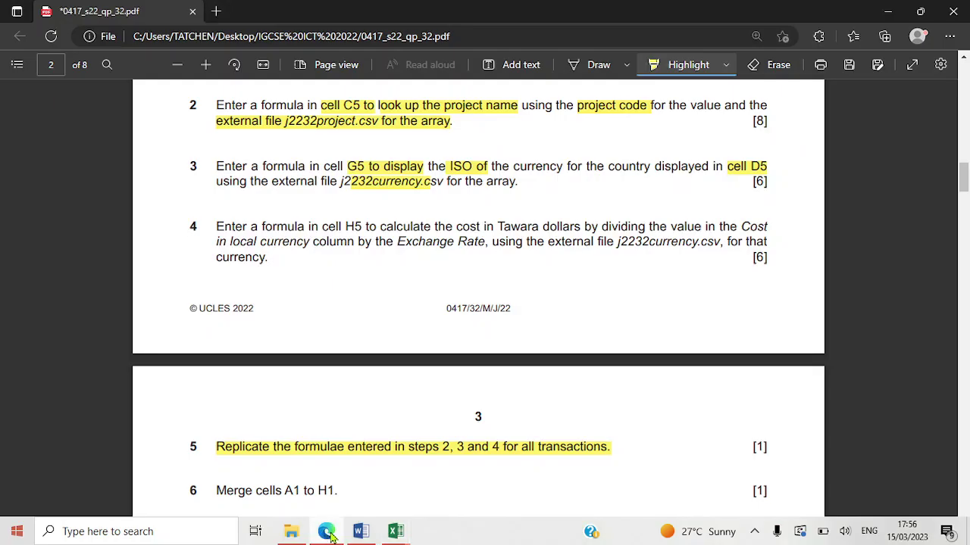
left_click(327, 533)
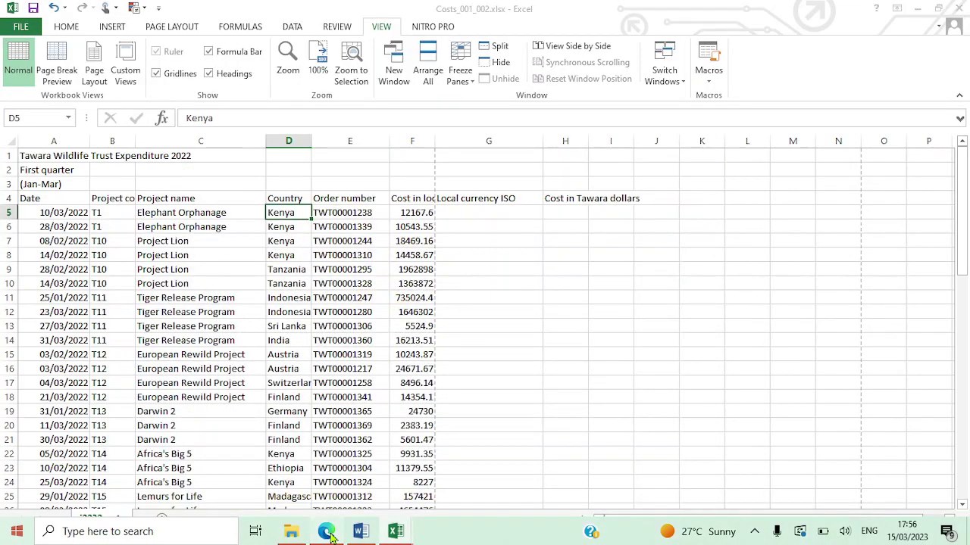
left_click(327, 534)
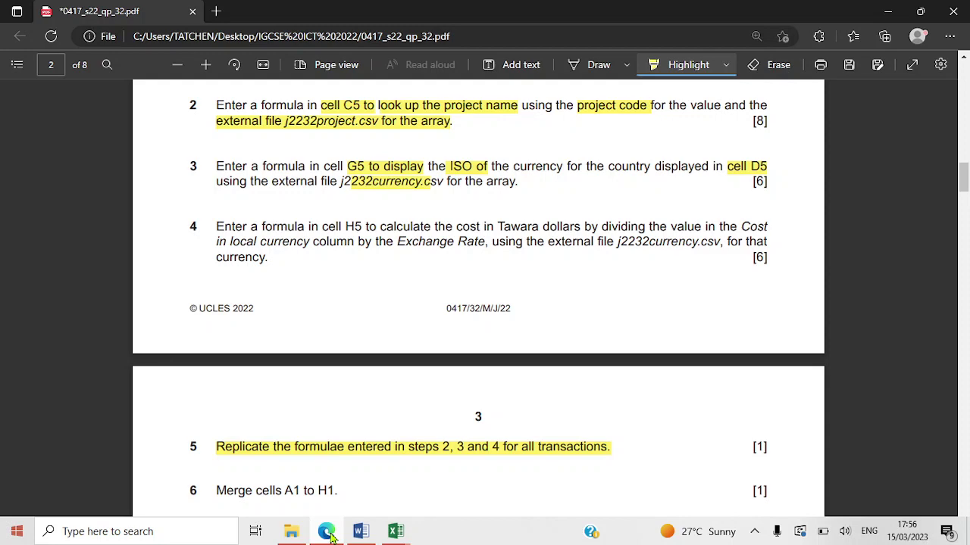
left_click(327, 533)
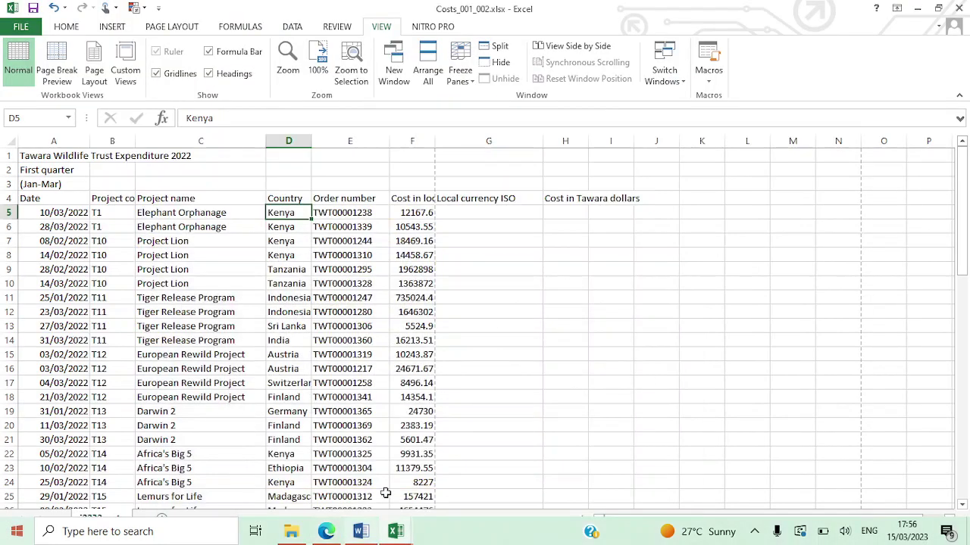
In the Costs_001_002 workbook in Excel, begin a LOOKUP formula in G5 with D5 as the lookup value
left_click(468, 214)
type("=")
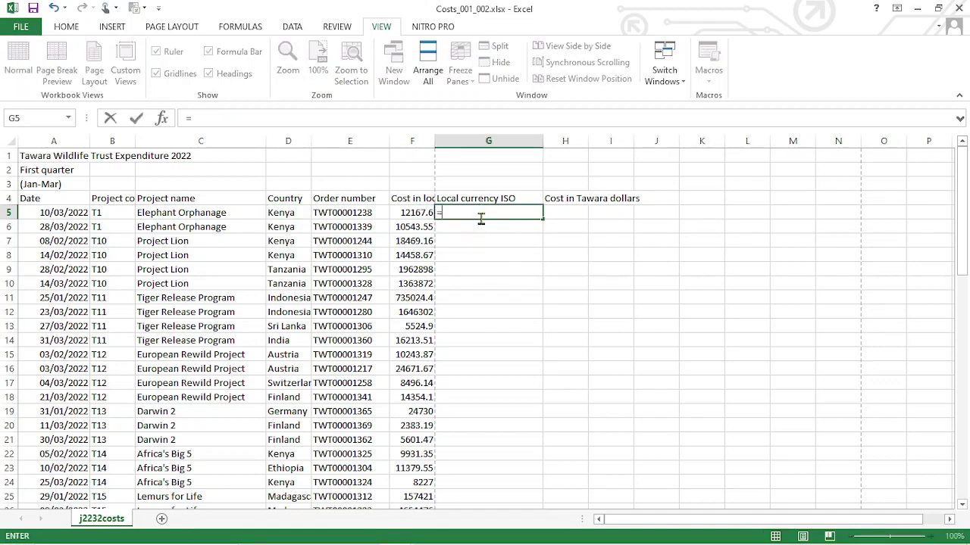
type("Loo")
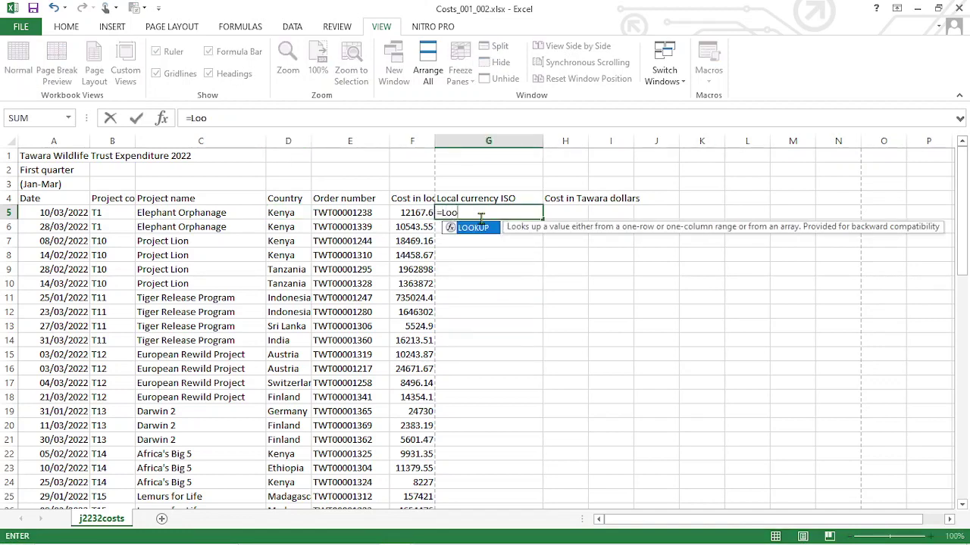
type("k")
key("Tab")
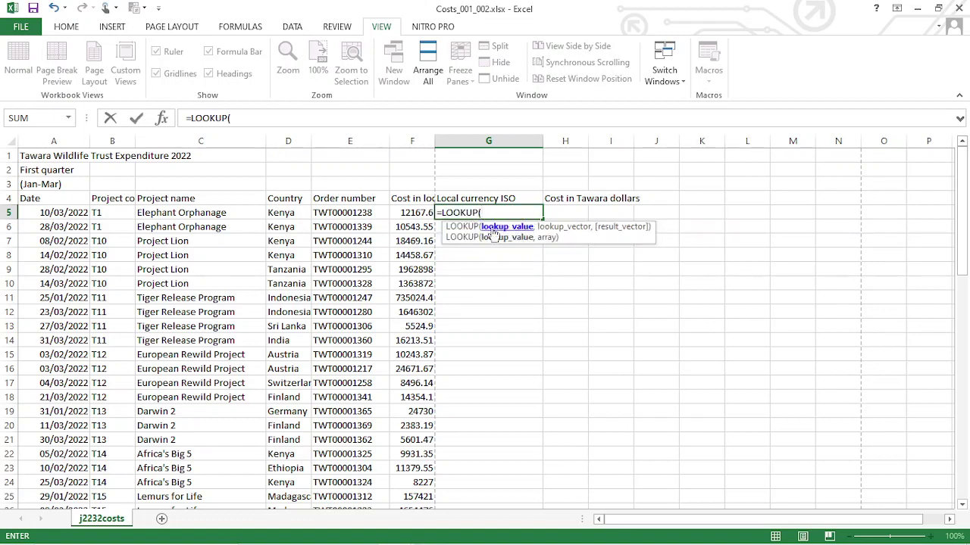
left_click(295, 215)
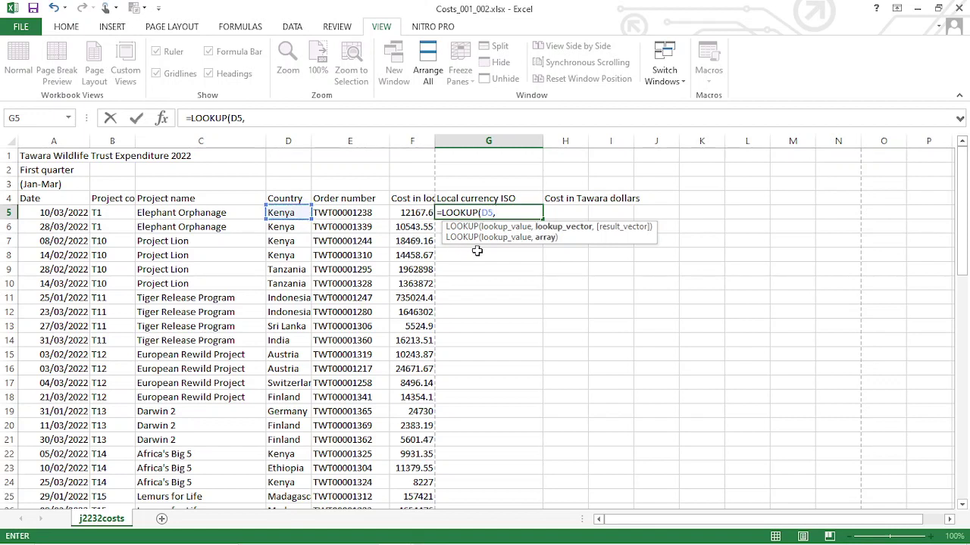
type(",")
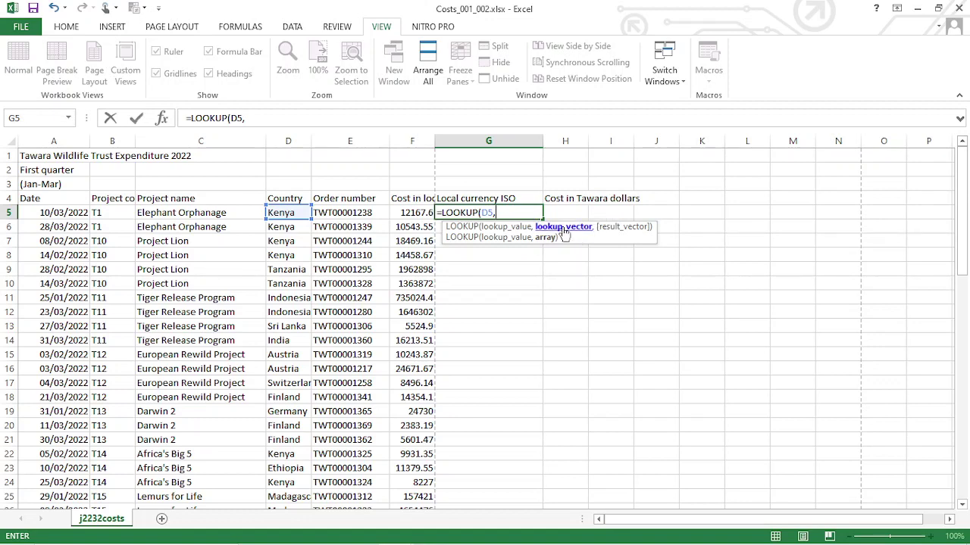
Set the LOOKUP formula's lookup vector to $B$3:$D$184 in j2232currency.csv and continue to the result vector in G5
mouse_move(386, 527)
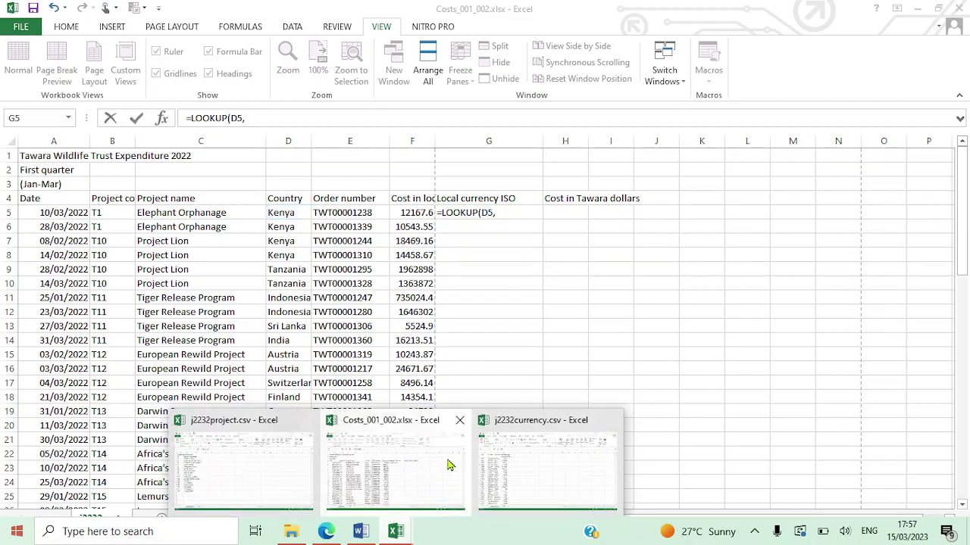
left_click(507, 471)
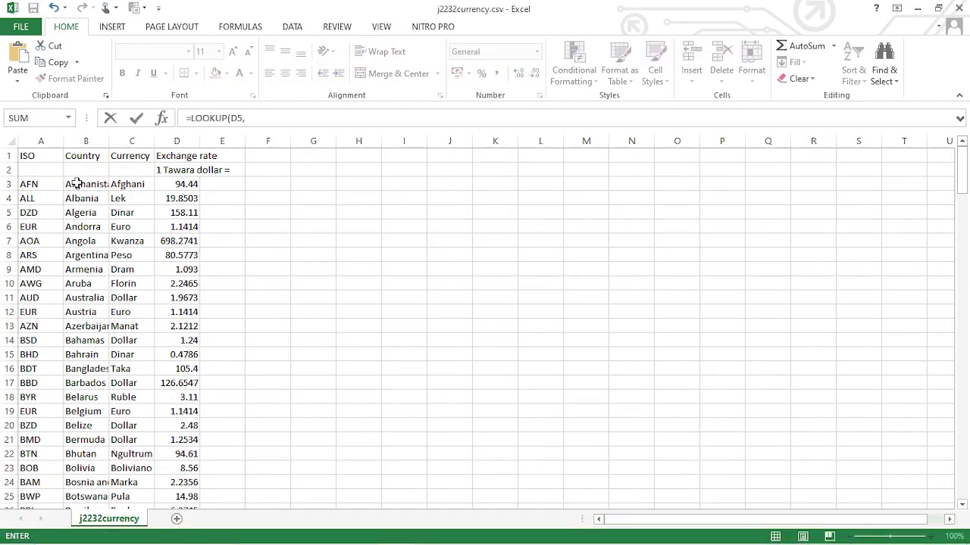
left_click_drag(66, 182, 197, 481)
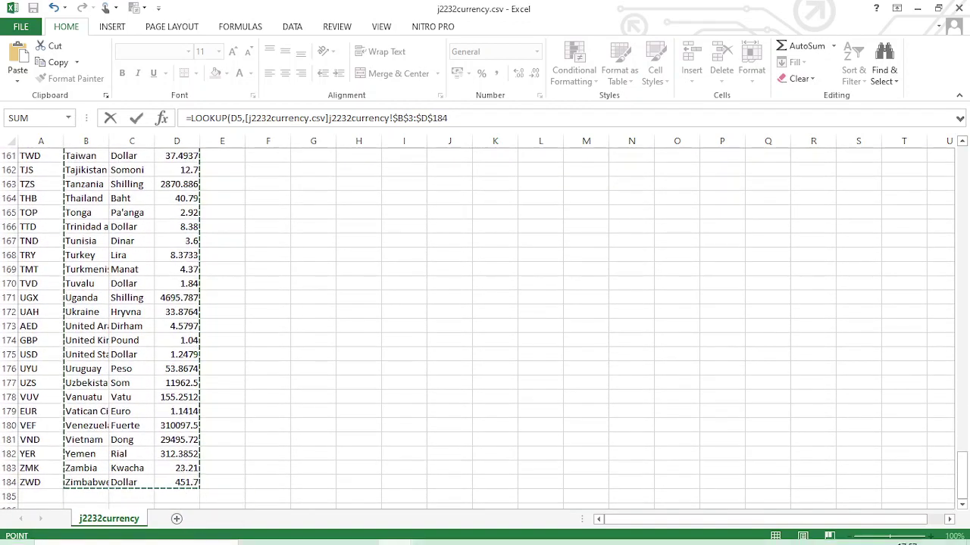
left_click(394, 532)
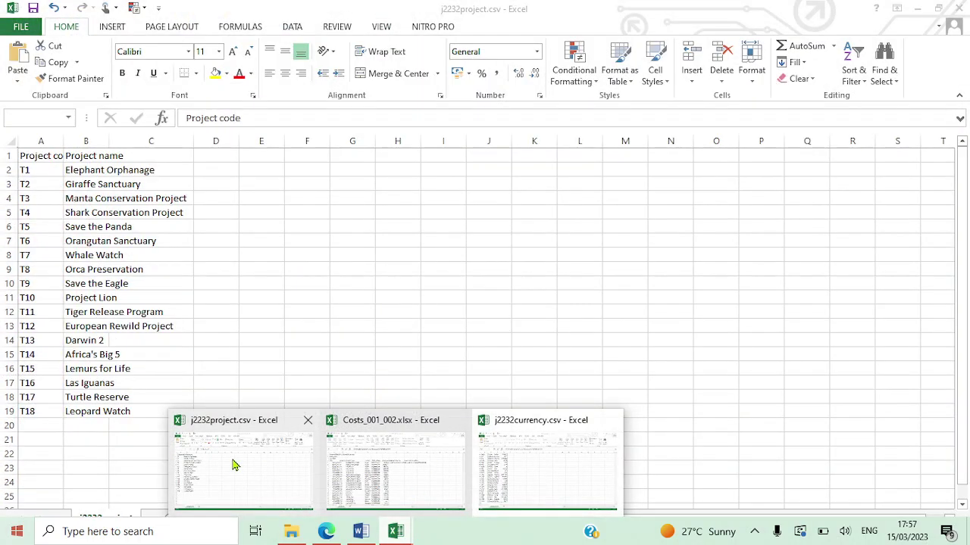
left_click(349, 461)
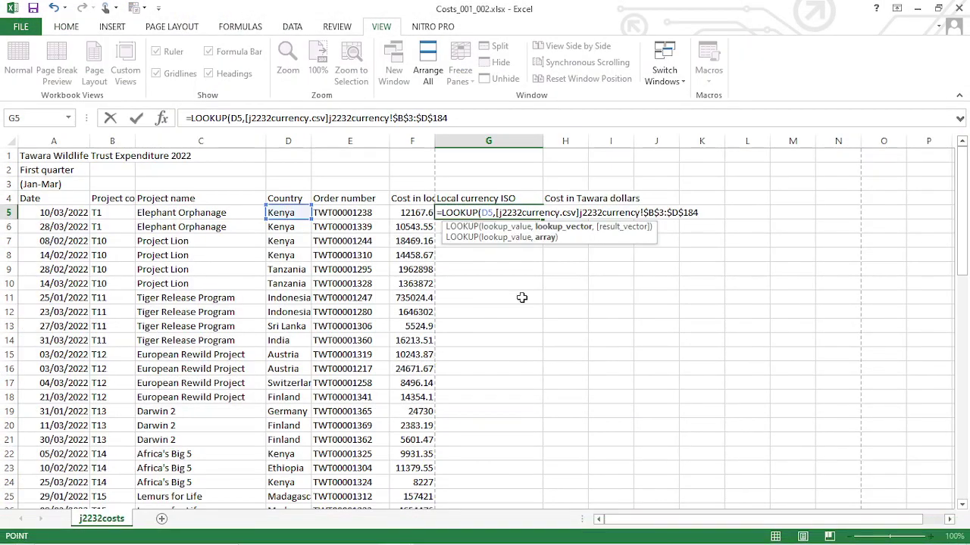
type(",")
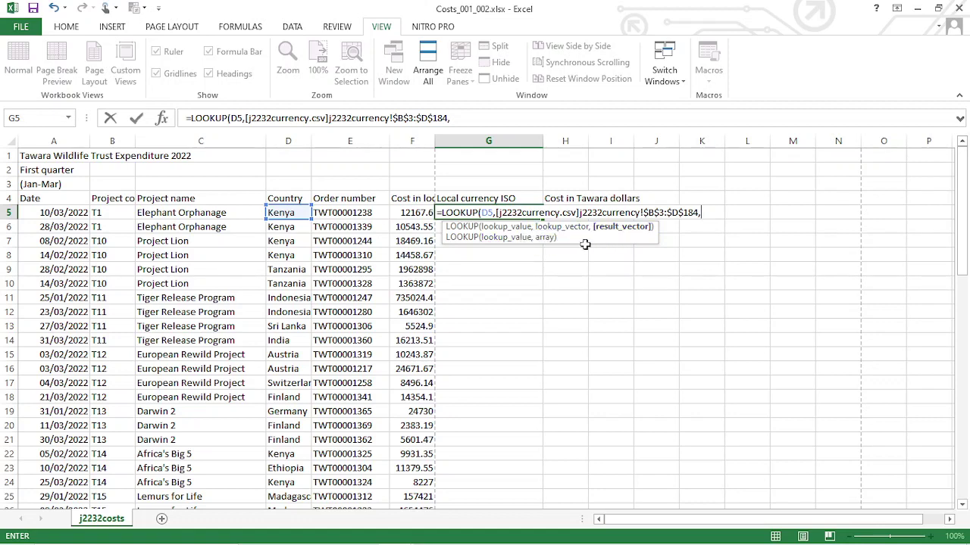
Set the LOOKUP formula's result vector to the ISO codes in $A$3:$A$184 of j2232currency.csv
mouse_move(400, 534)
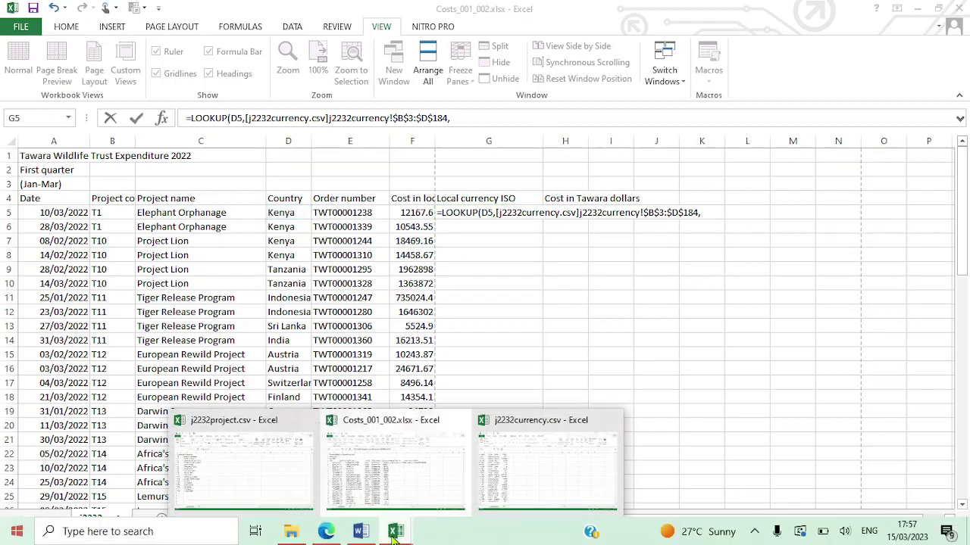
left_click(244, 487)
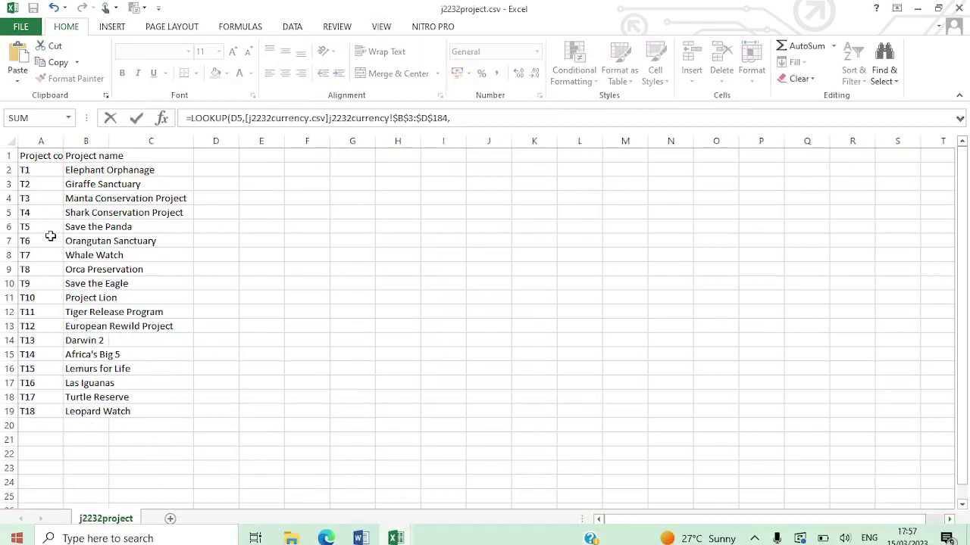
mouse_move(353, 533)
mouse_move(395, 531)
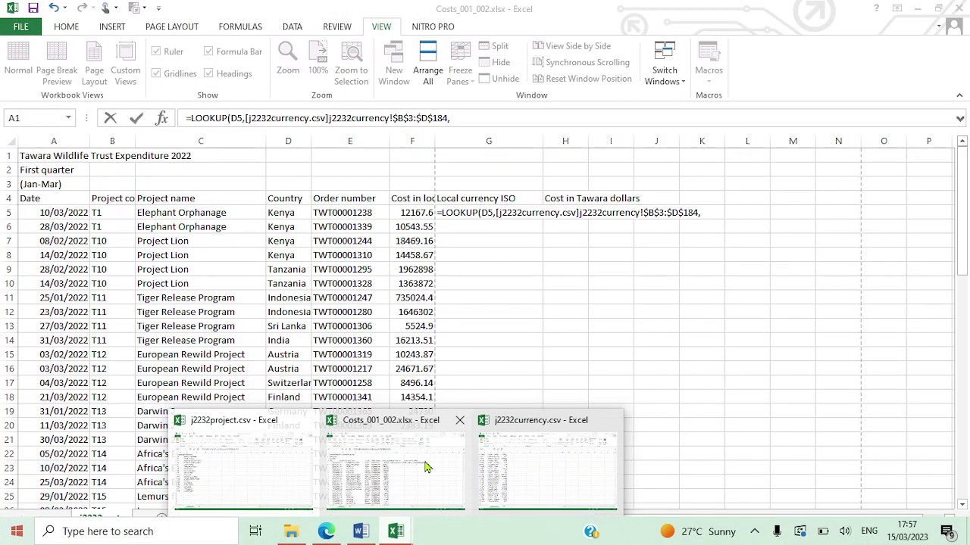
left_click(520, 457)
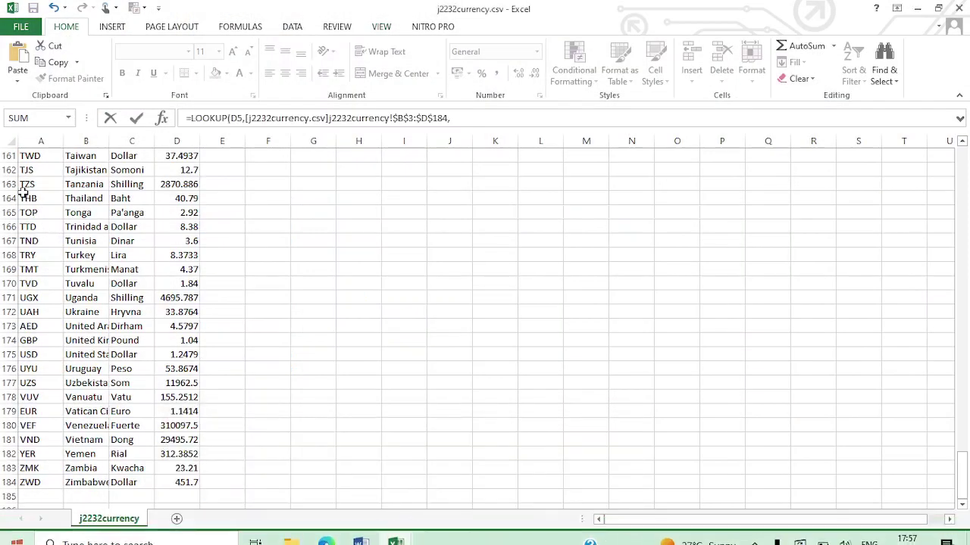
scroll(28, 189, "up", 17)
scroll(28, 194, "up", 20)
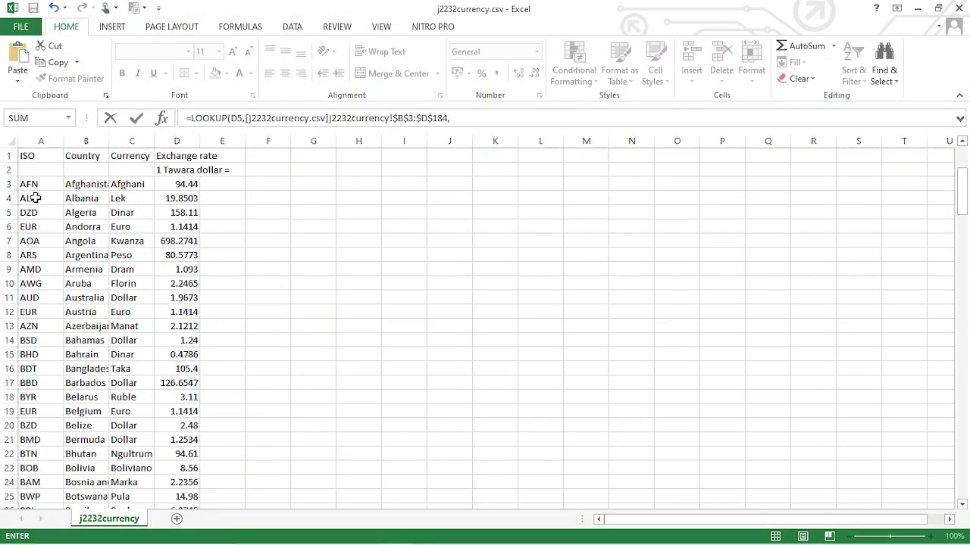
left_click_drag(31, 184, 34, 470)
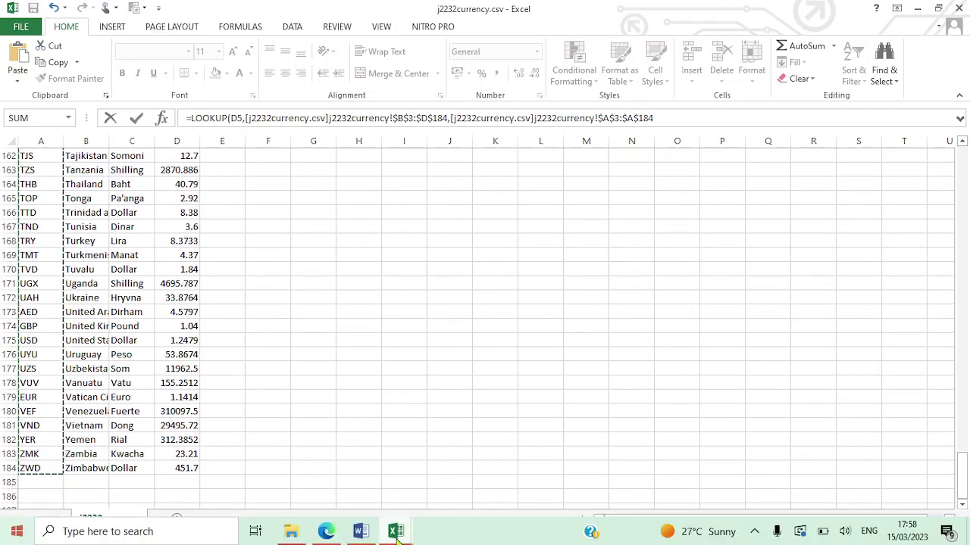
Review the unfinished G5 formula against question 3 in Edge and the ISO and country columns of j2232currency.csv in Excel
left_click(326, 531)
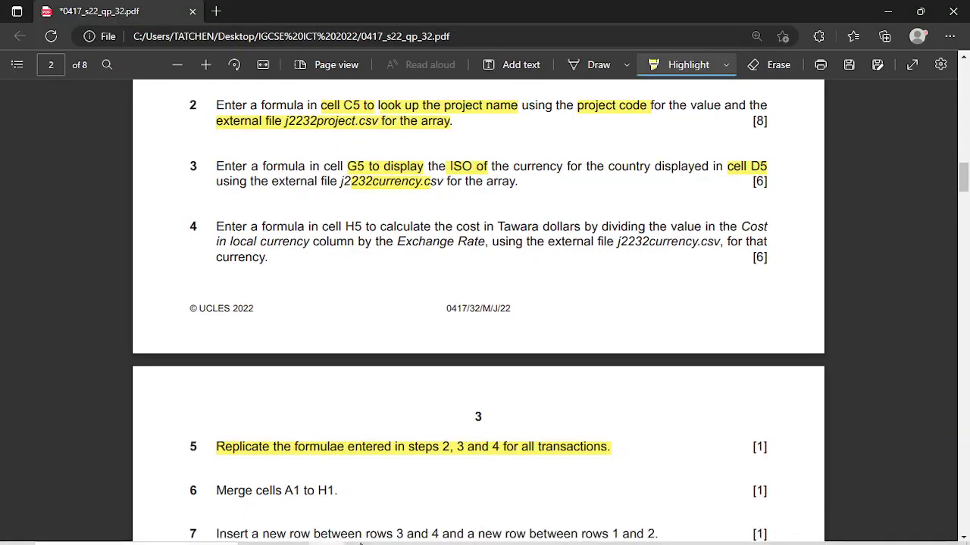
mouse_move(395, 531)
mouse_move(506, 473)
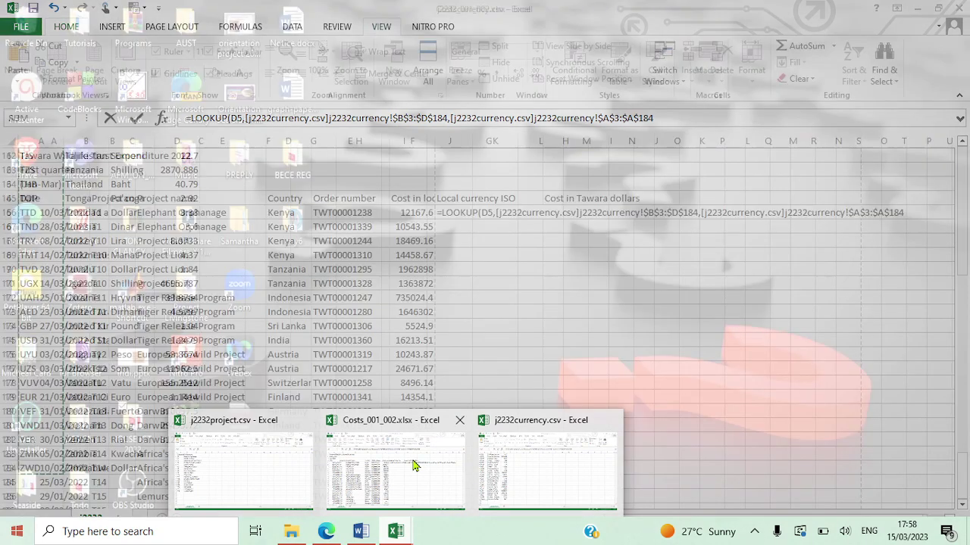
left_click(414, 465)
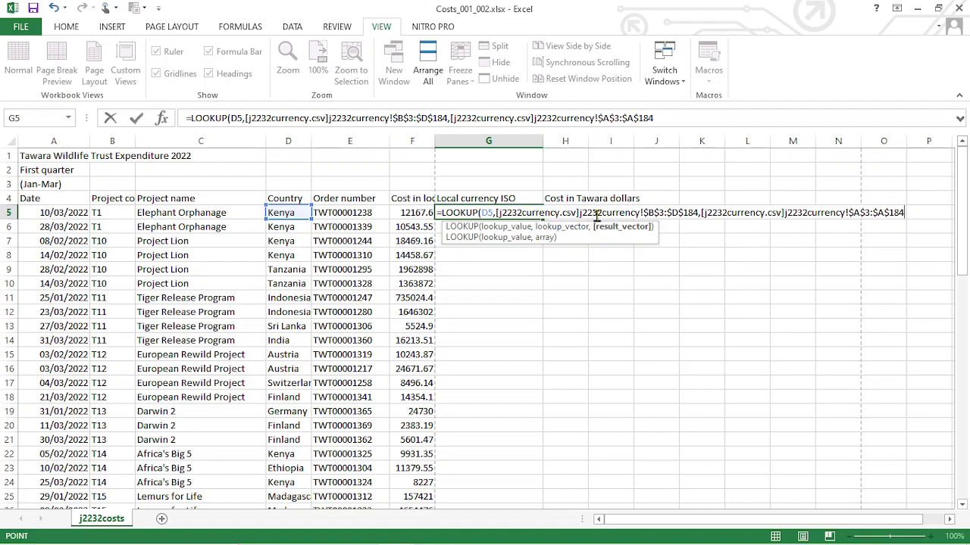
mouse_move(483, 543)
mouse_move(427, 542)
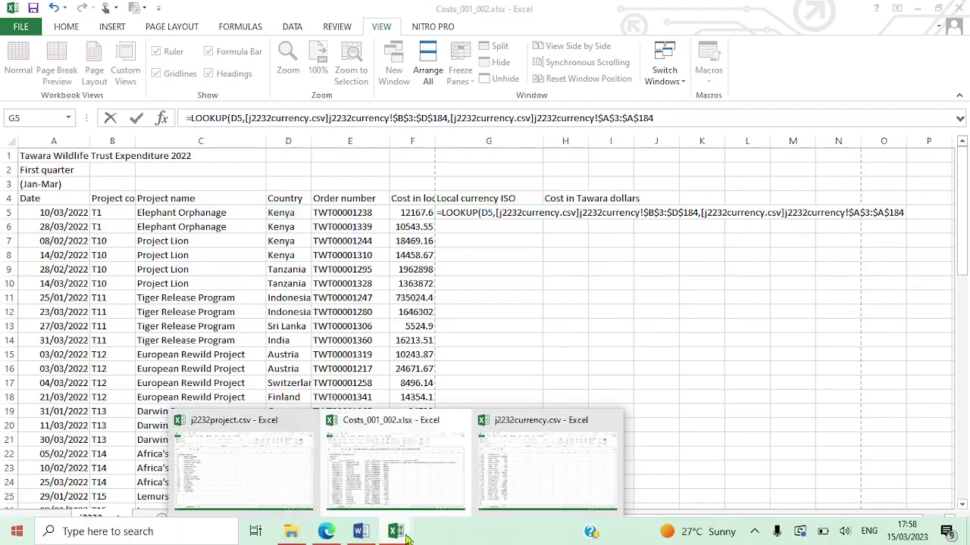
mouse_move(511, 460)
mouse_move(251, 483)
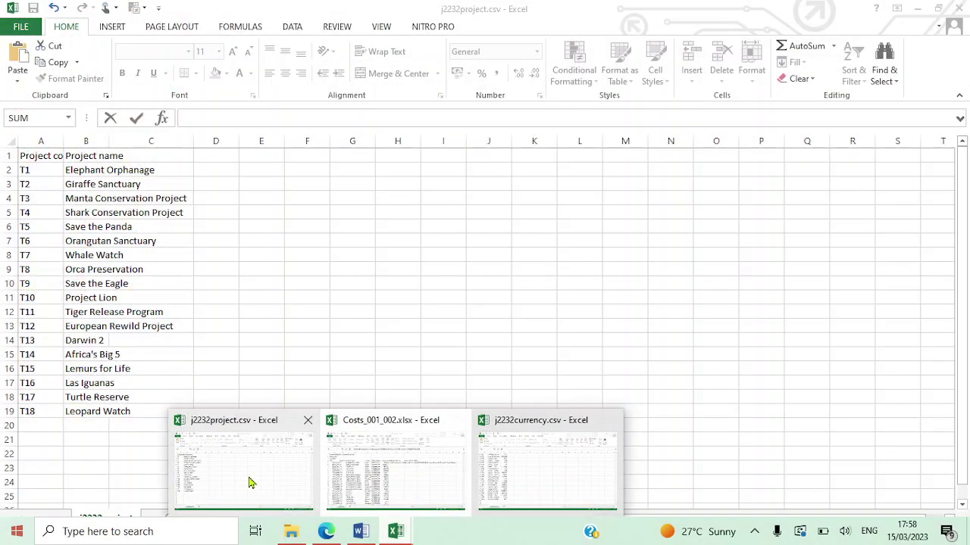
left_click(530, 458)
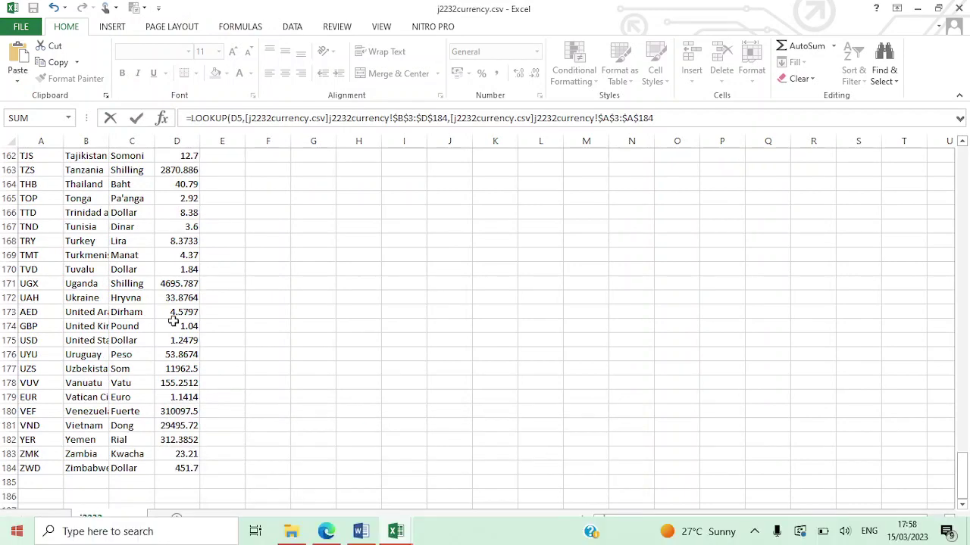
scroll(234, 317, "up", 20)
scroll(160, 312, "up", 20)
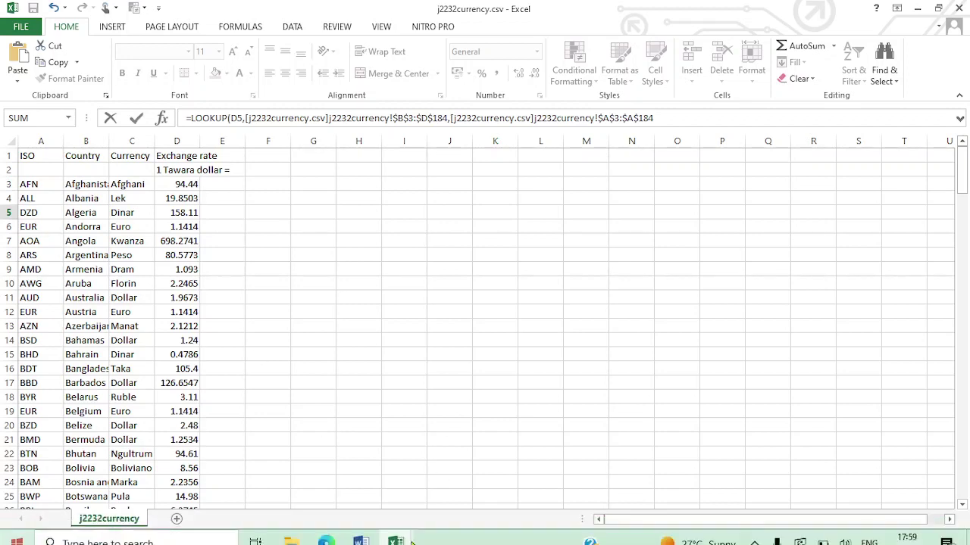
Return to the Costs_001_002 workbook, enter the completed LOOKUP formula in G5 and reselect that cell
mouse_move(402, 536)
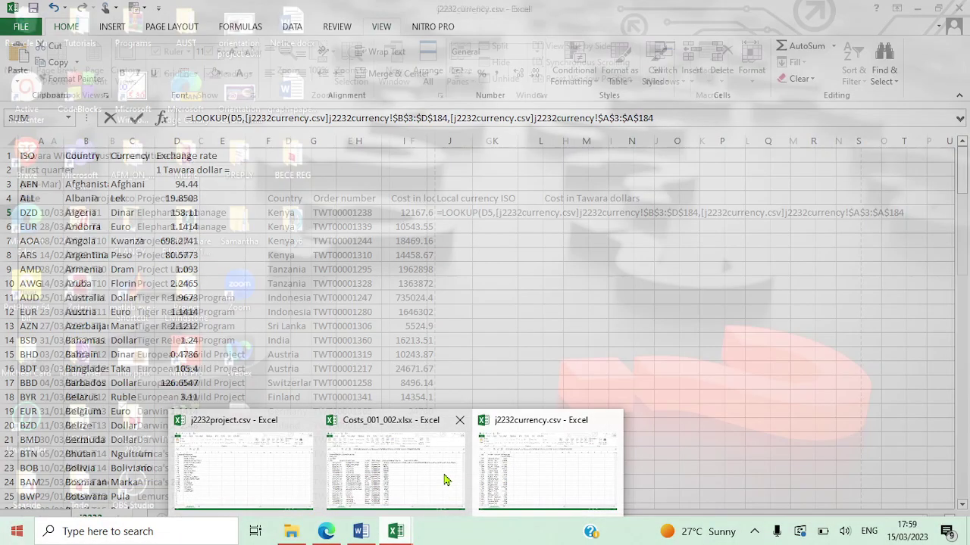
left_click(444, 474)
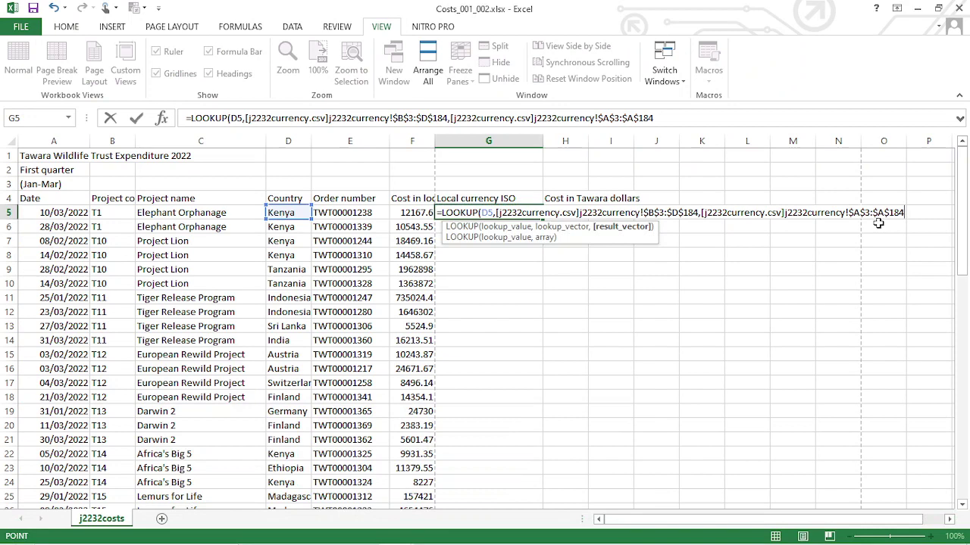
key("Return")
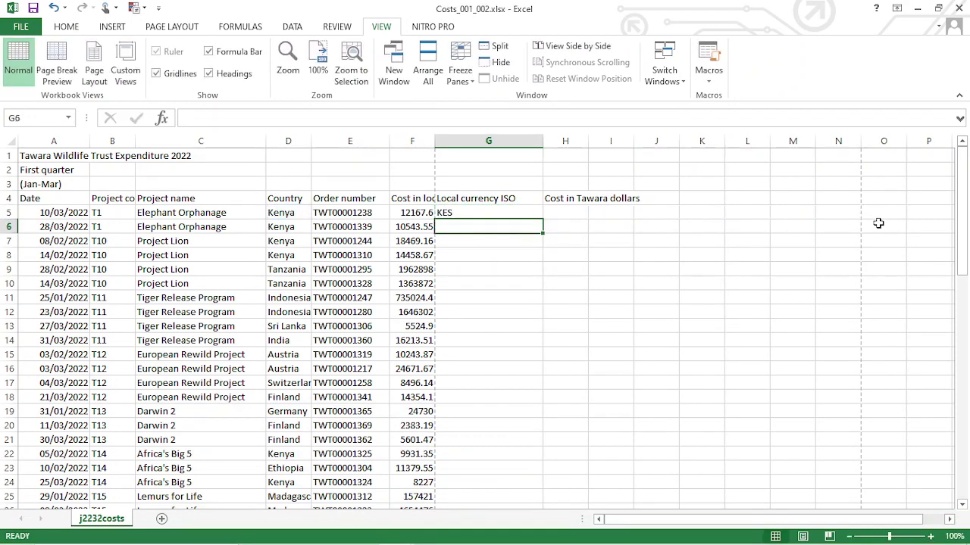
left_click(500, 214)
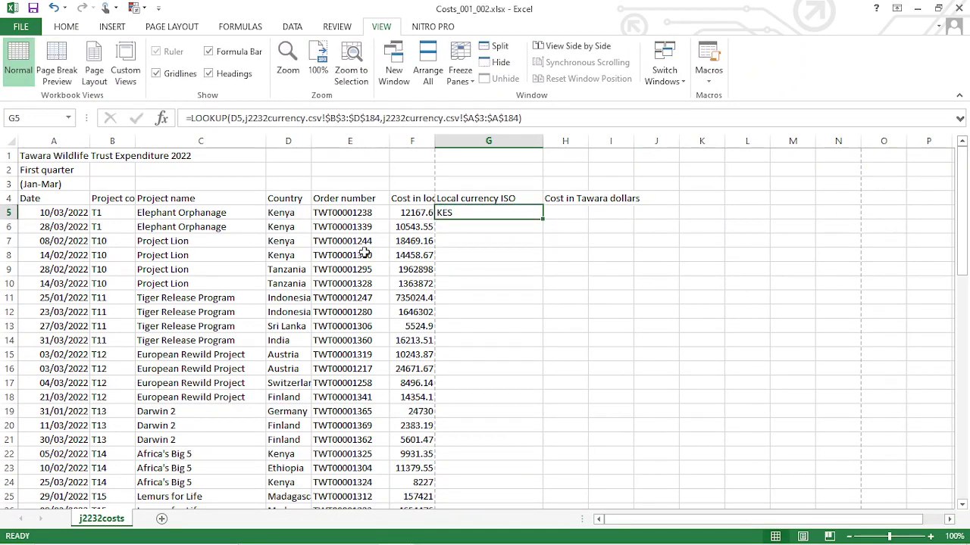
Find Kenya in the Country column of j2232currency.csv to check the ISO code displayed in G5
mouse_move(285, 539)
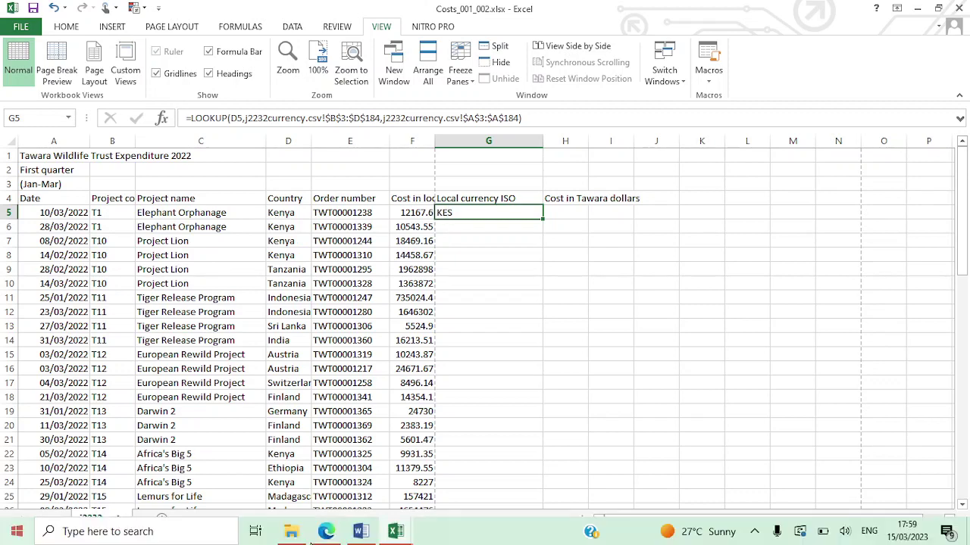
mouse_move(395, 531)
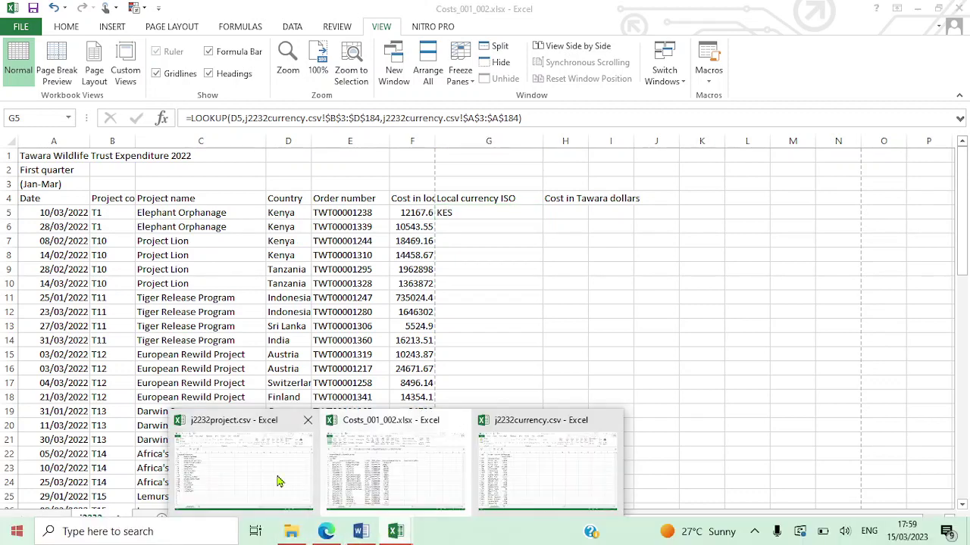
mouse_move(278, 481)
mouse_move(356, 483)
left_click(486, 476)
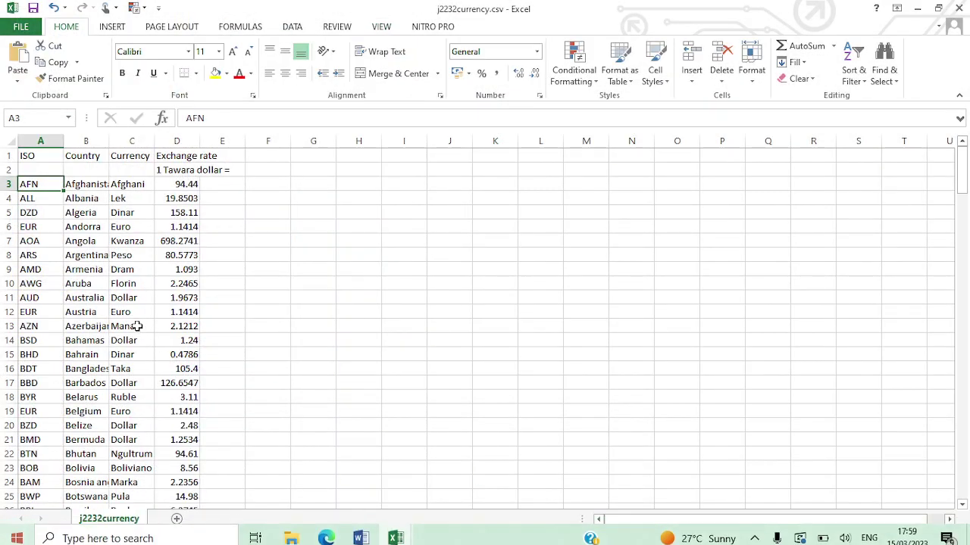
scroll(137, 325, "down", 6)
scroll(136, 326, "up", 6)
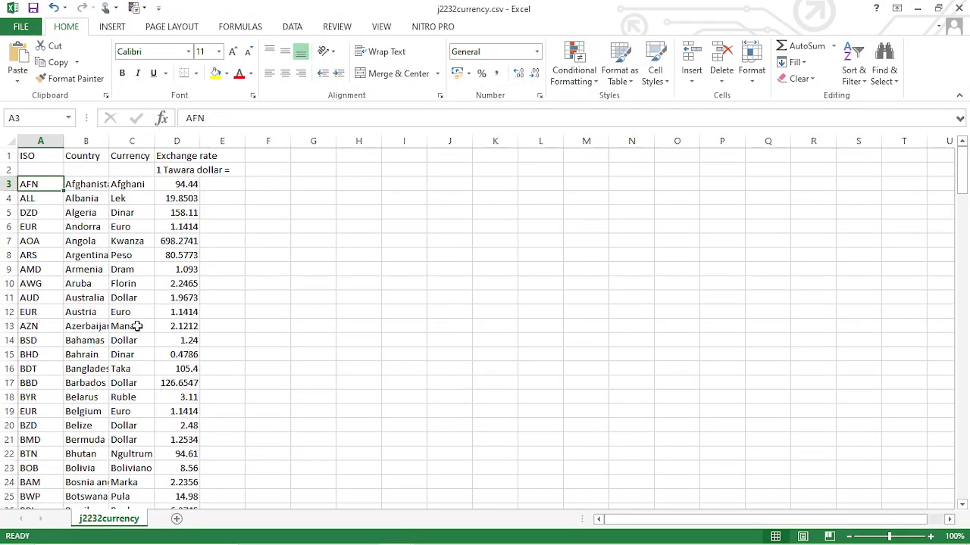
scroll(136, 326, "down", 16)
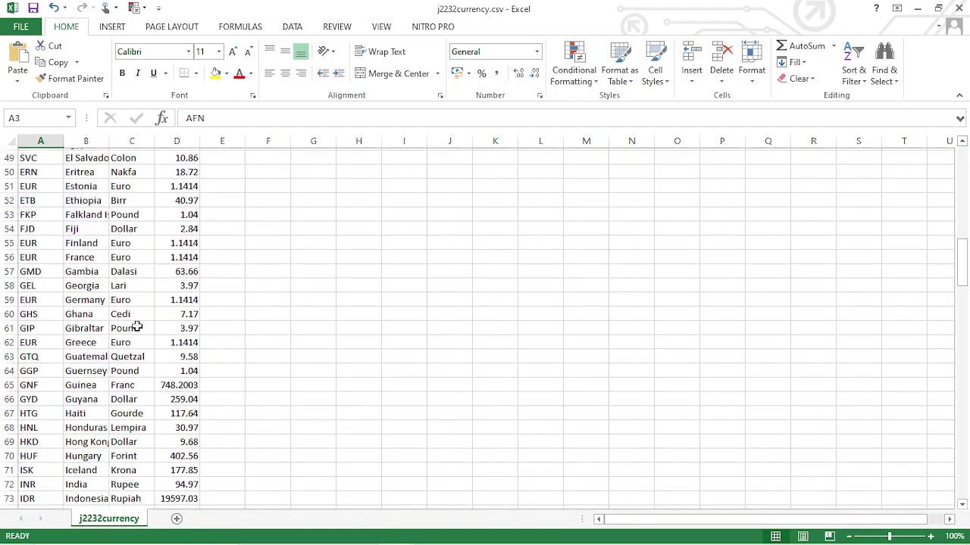
scroll(136, 326, "down", 8)
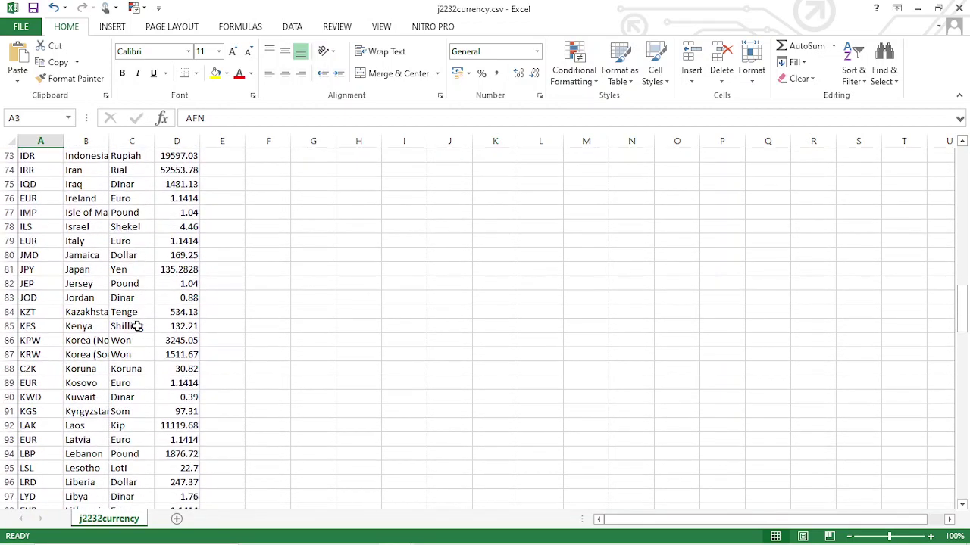
left_click(91, 327)
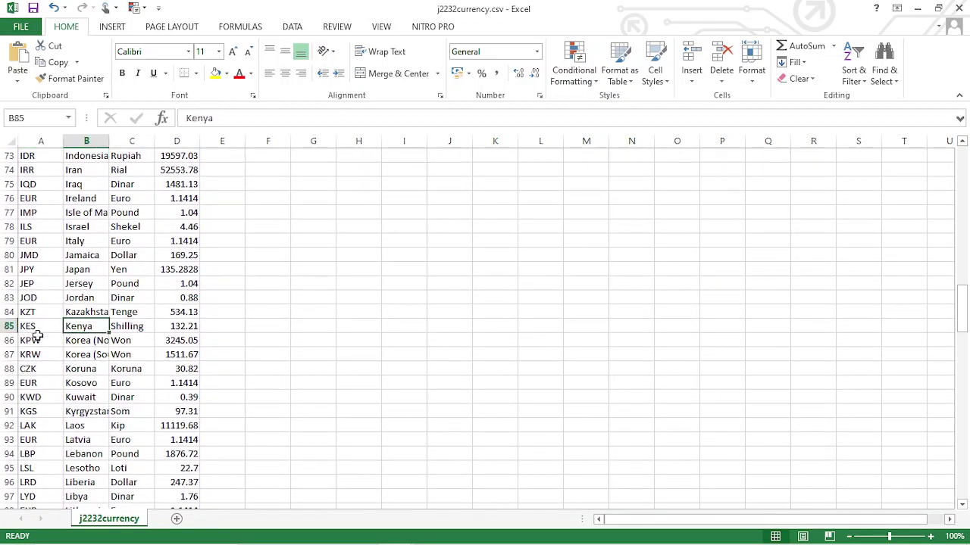
In the Costs_001_002 workbook, replicate the G5 currency ISO formula down column G for all transactions
left_click(411, 530)
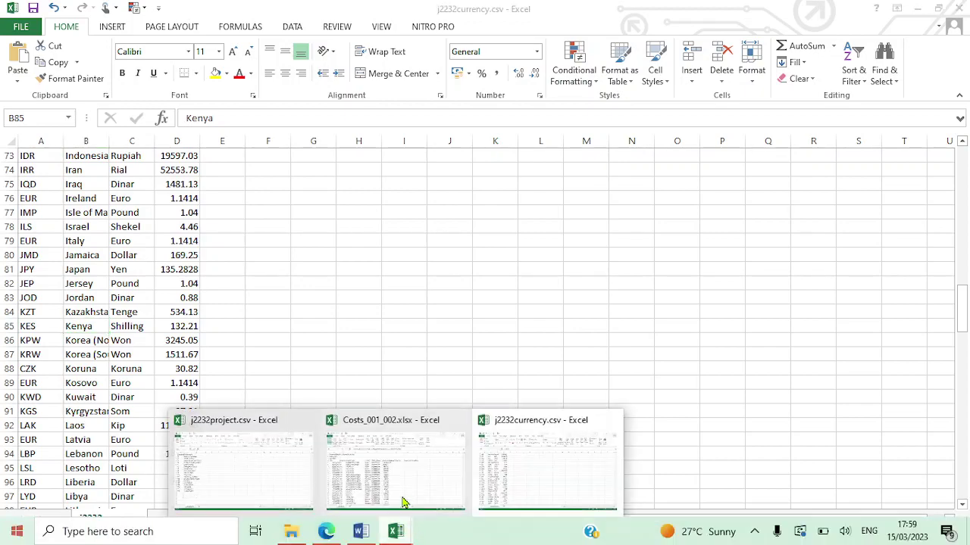
left_click(413, 458)
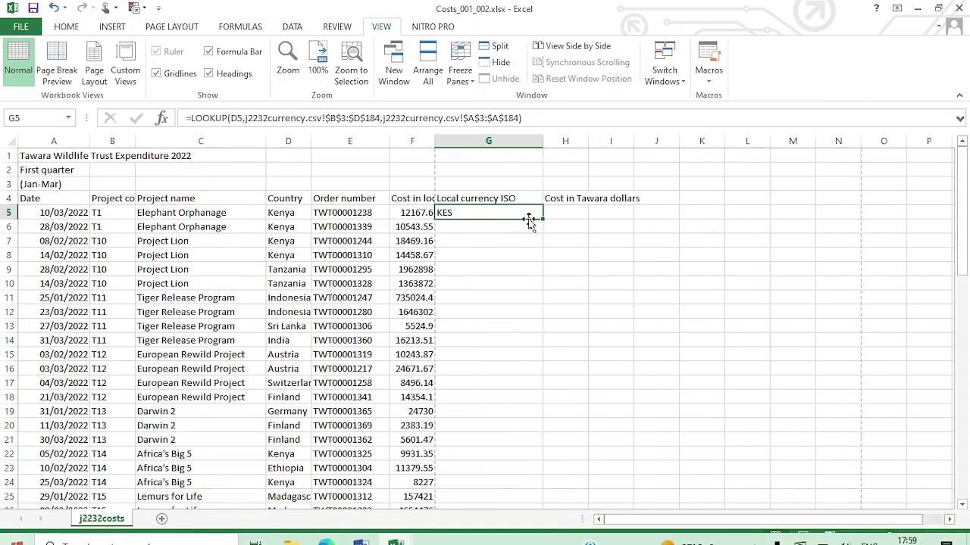
left_click_drag(543, 218, 538, 485)
scroll(534, 220, "up", 15)
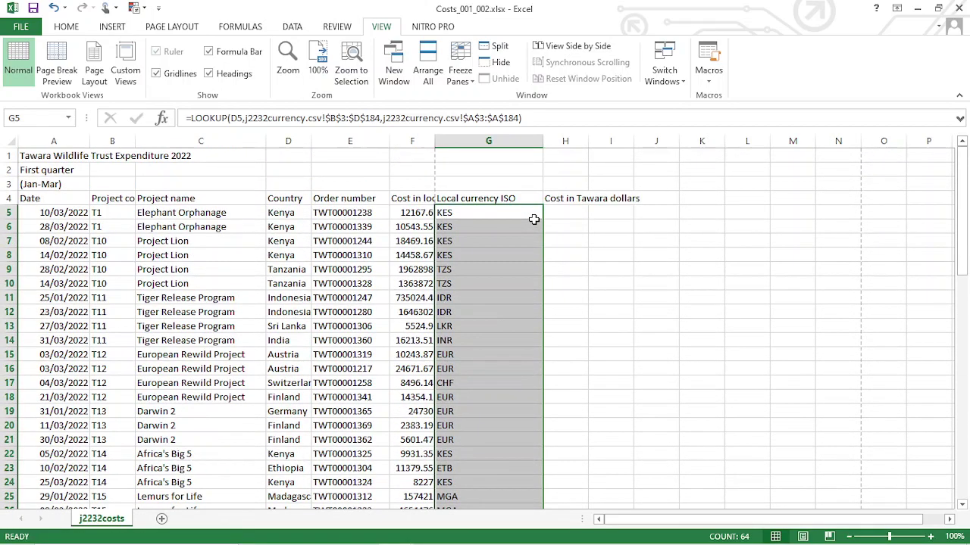
Select H5 in the Costs_001_002 workbook and switch to Edge to read question 4 in the exam paper
left_click(573, 215)
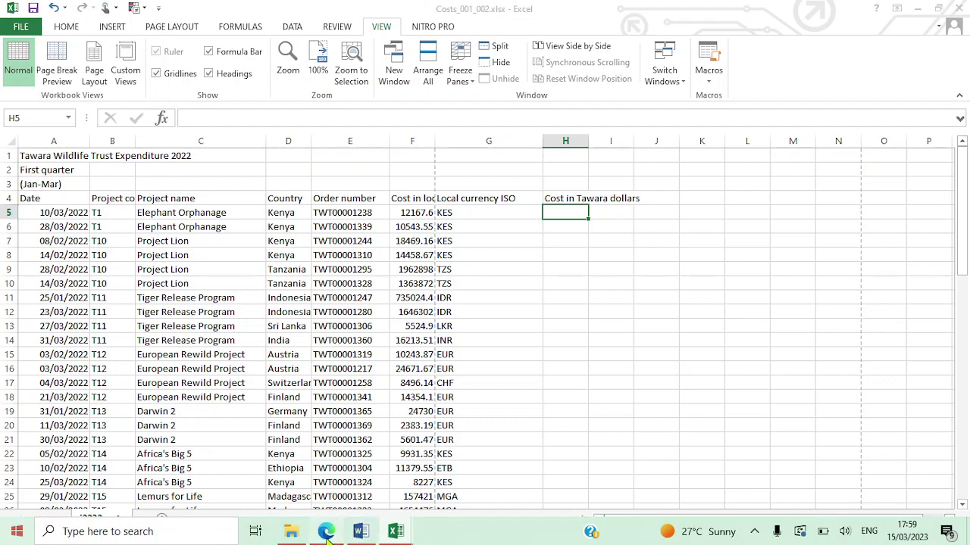
left_click(371, 534)
scroll(340, 254, "down", 1)
scroll(336, 250, "up", 1)
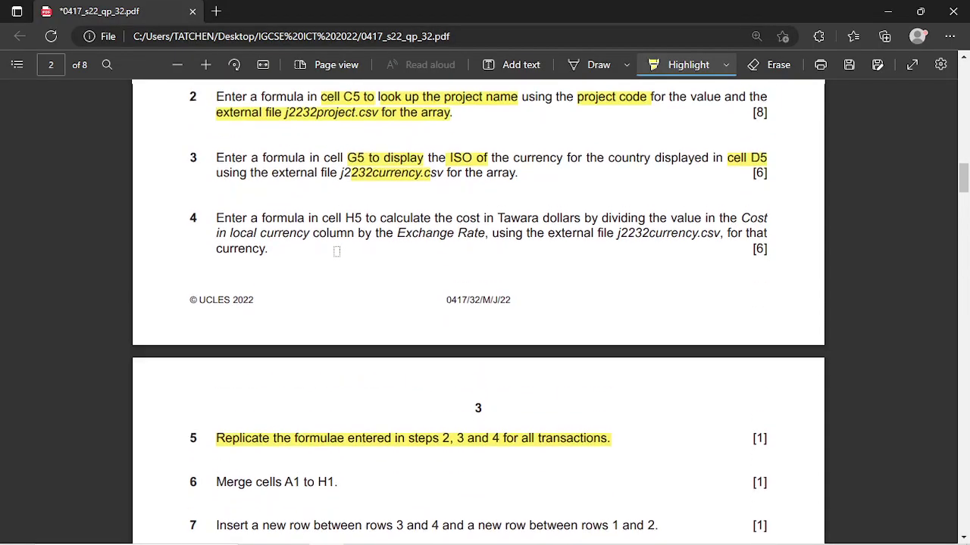
Highlight question 4's opening in yellow and mark its H5, cost division and Exchange Rate phrases in green
left_click_drag(214, 227, 772, 227)
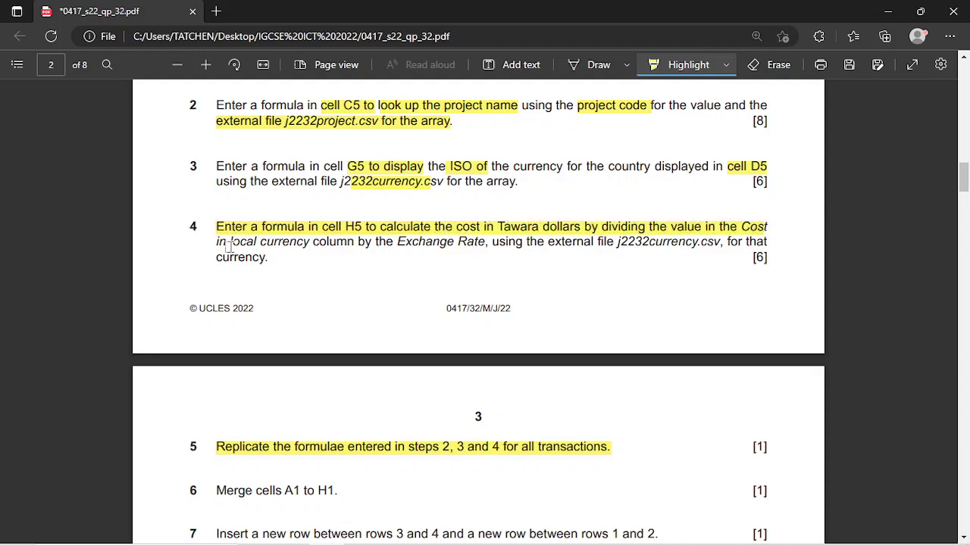
left_click_drag(213, 242, 330, 243)
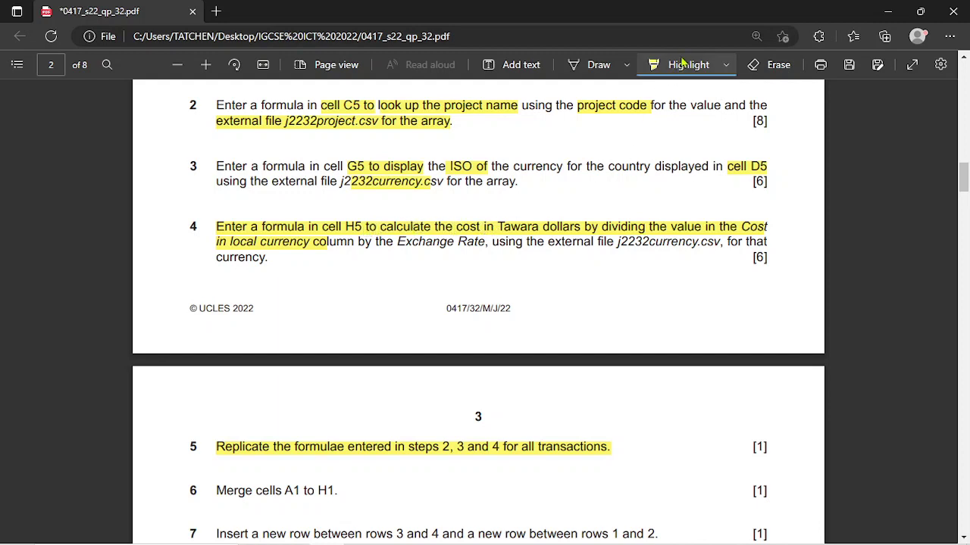
left_click(725, 65)
left_click(635, 121)
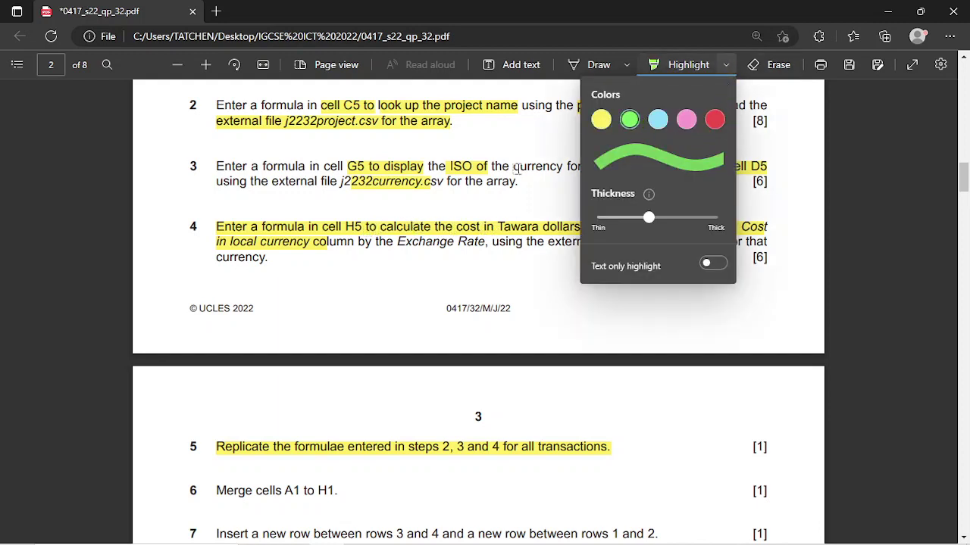
left_click_drag(346, 227, 767, 226)
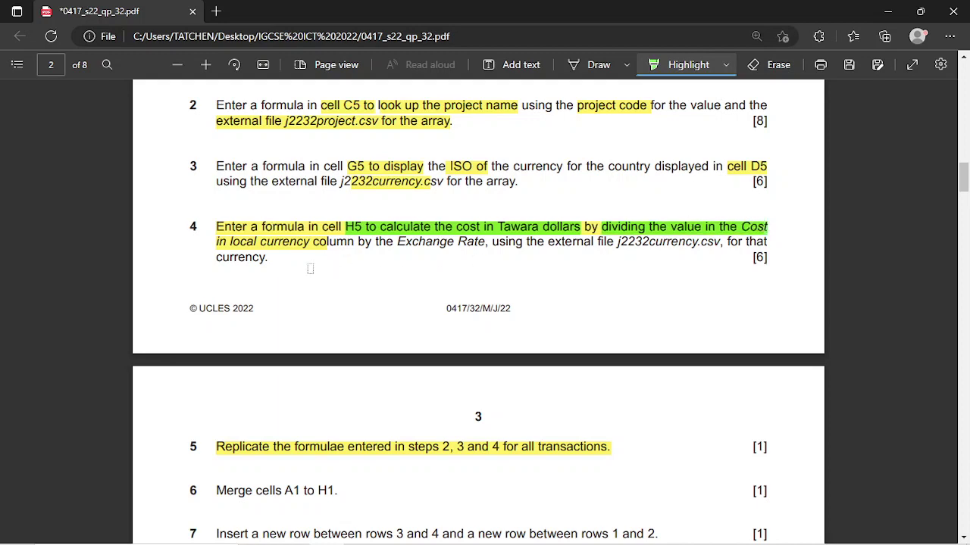
left_click_drag(217, 242, 485, 244)
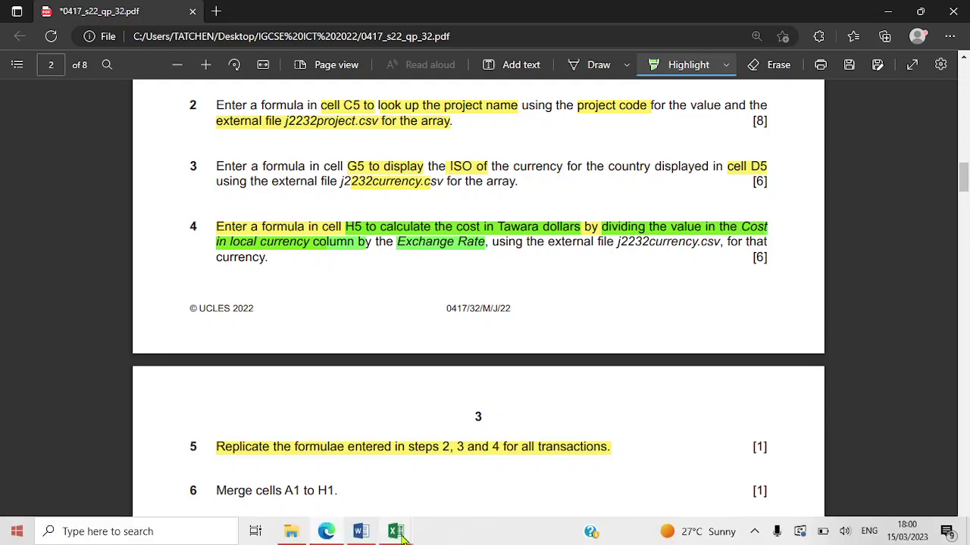
Switch to the Costs_001_002 workbook in Excel and widen column F to fit the Cost in local currency heading
mouse_move(402, 535)
mouse_move(435, 489)
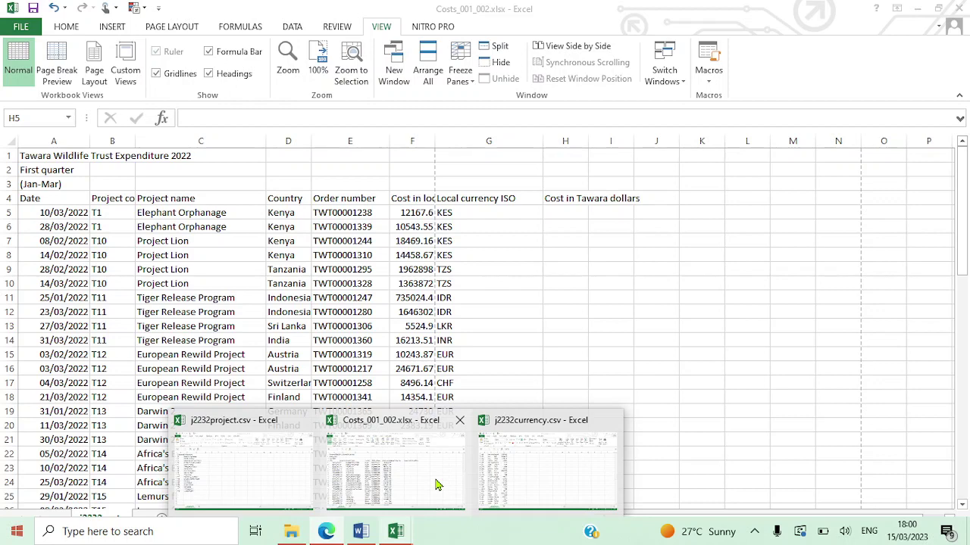
left_click(436, 485)
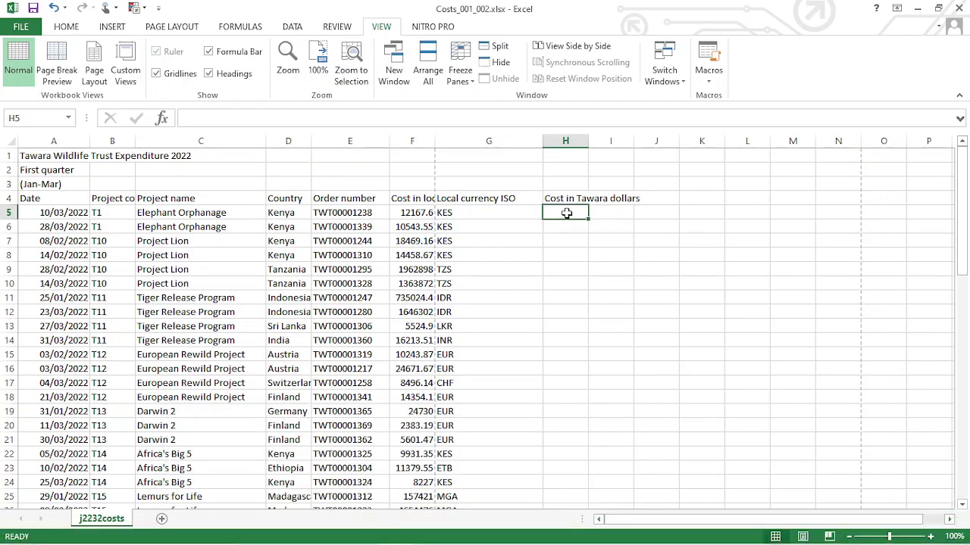
mouse_move(325, 531)
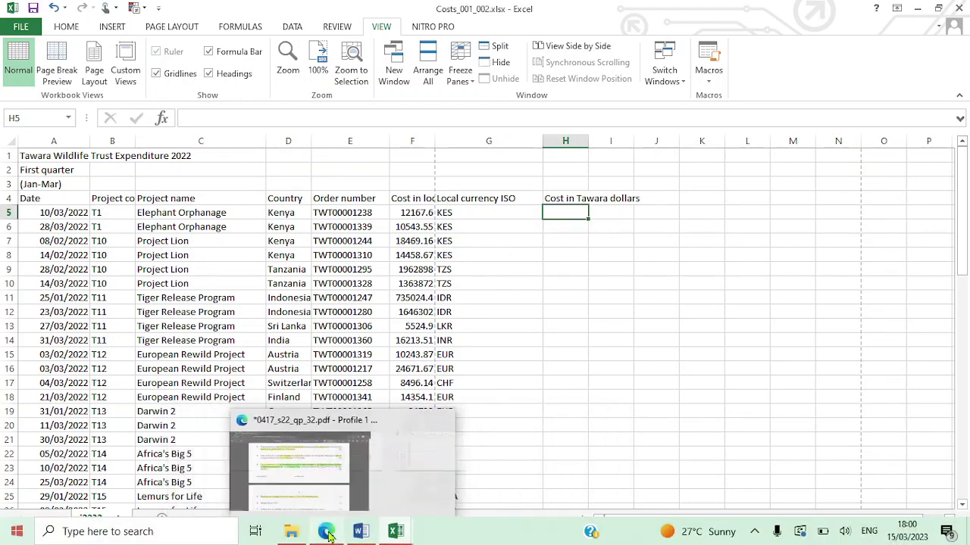
mouse_move(348, 453)
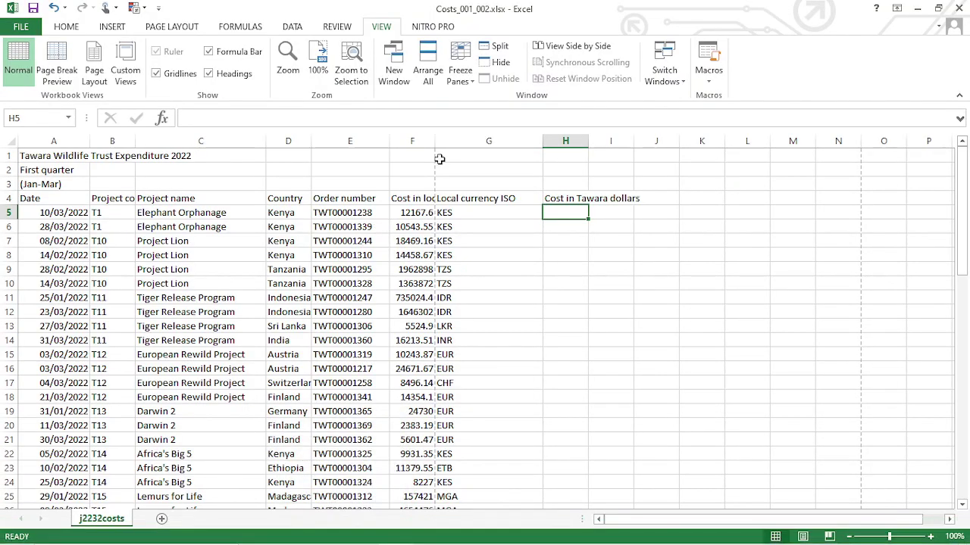
left_click_drag(433, 137, 497, 139)
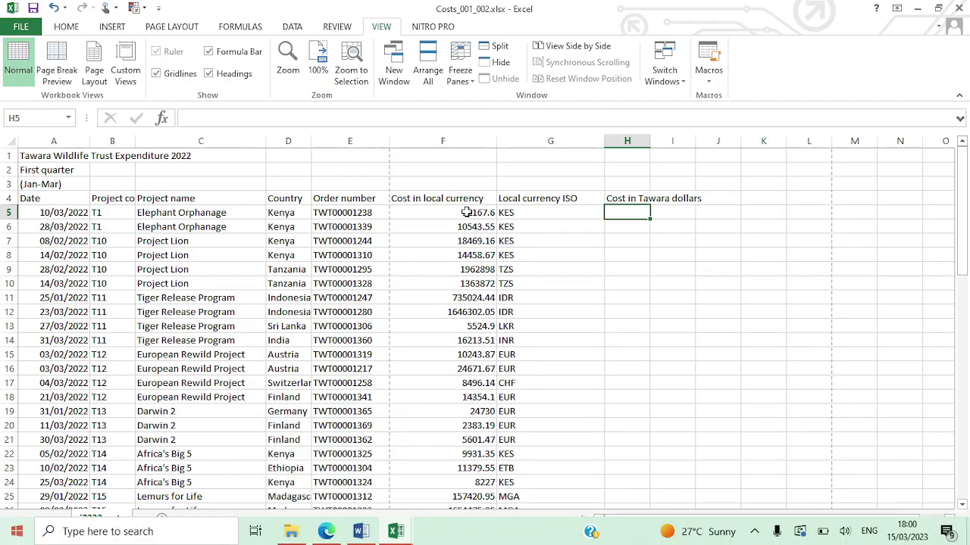
Switch to Edge and reread question 4's instruction about dividing the value in the Cost in local currency column
left_click(332, 533)
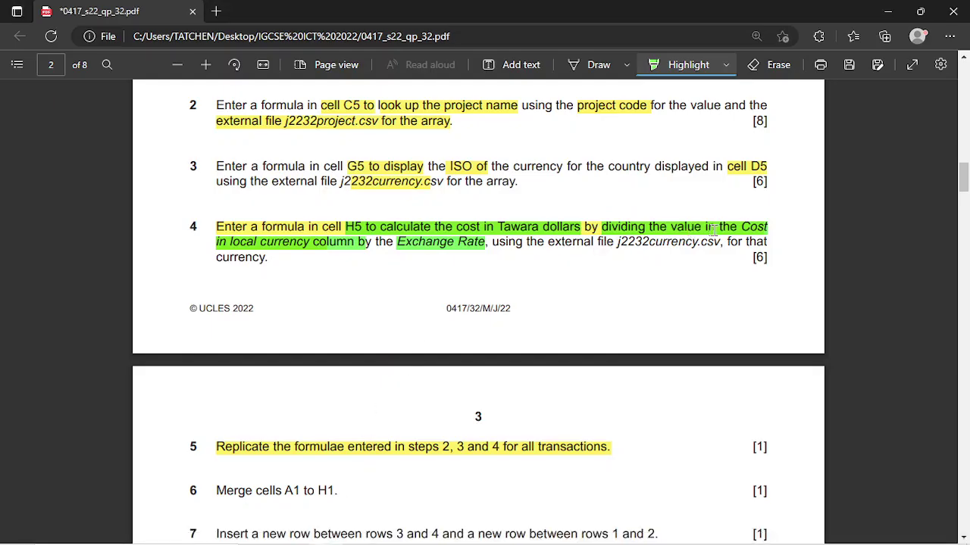
left_click_drag(712, 229, 746, 230)
left_click_drag(305, 246, 350, 246)
Return to the Costs_001_002 workbook in Excel and fill cell F5 with yellow
mouse_move(394, 536)
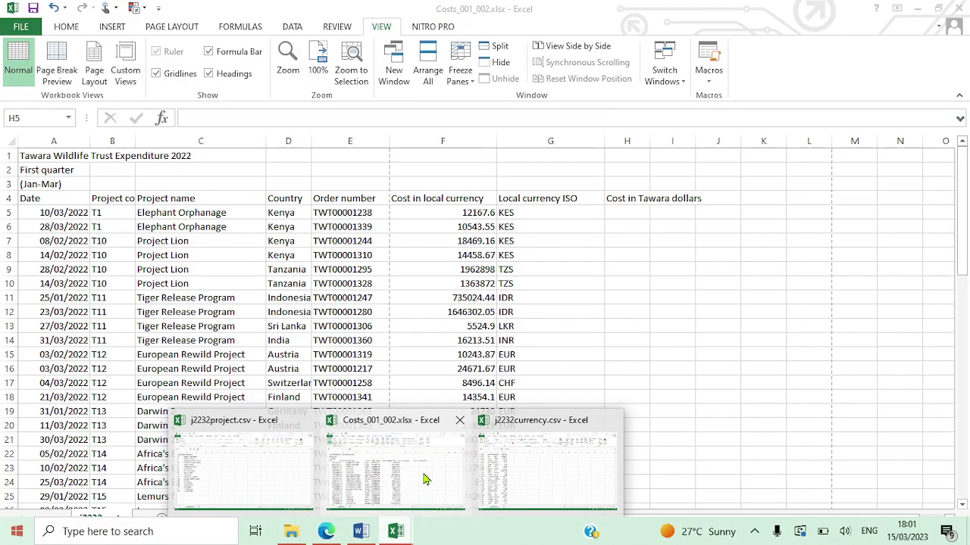
left_click(427, 479)
left_click(480, 212)
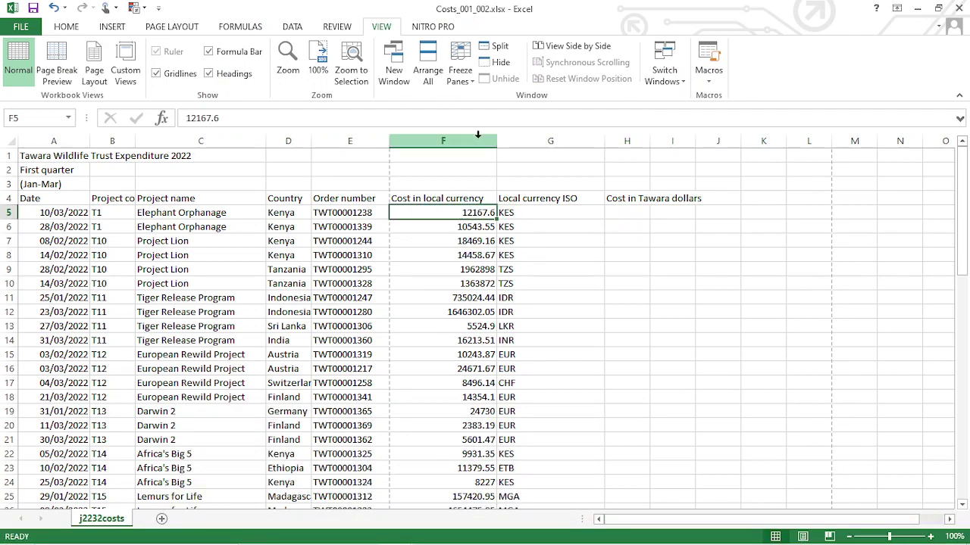
left_click(76, 26)
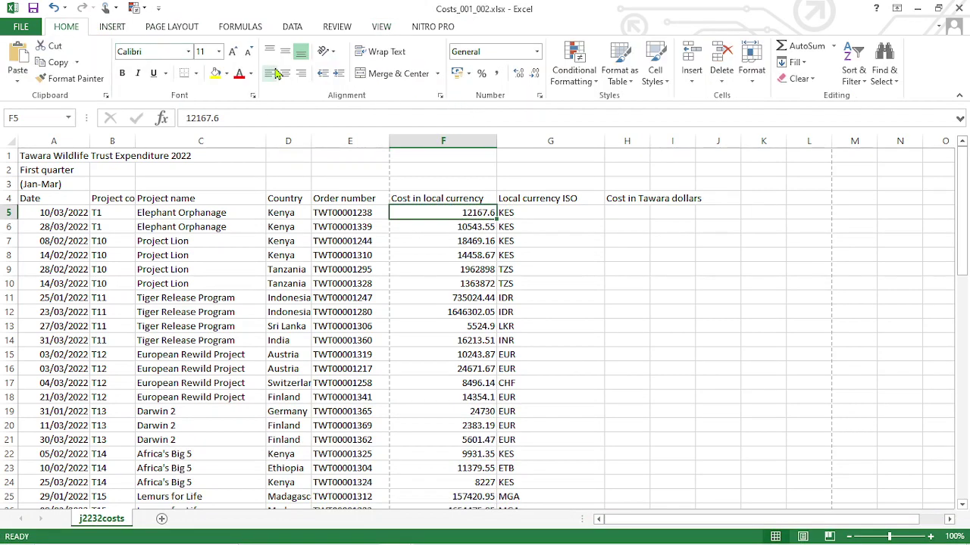
left_click(217, 73)
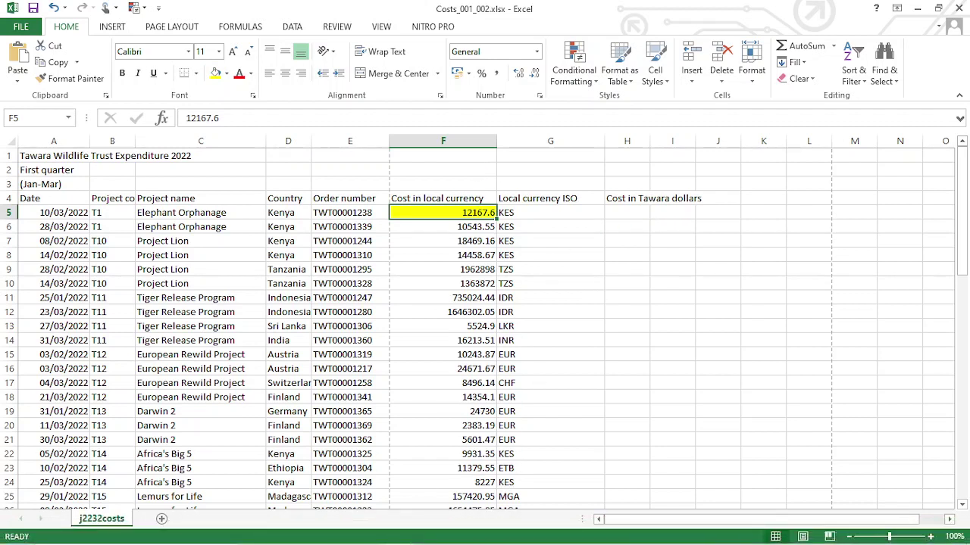
Check question 4 in Edge, then widen the Exchange rate column D in Excel's j2232currency.csv to fit its headings
left_click(326, 531)
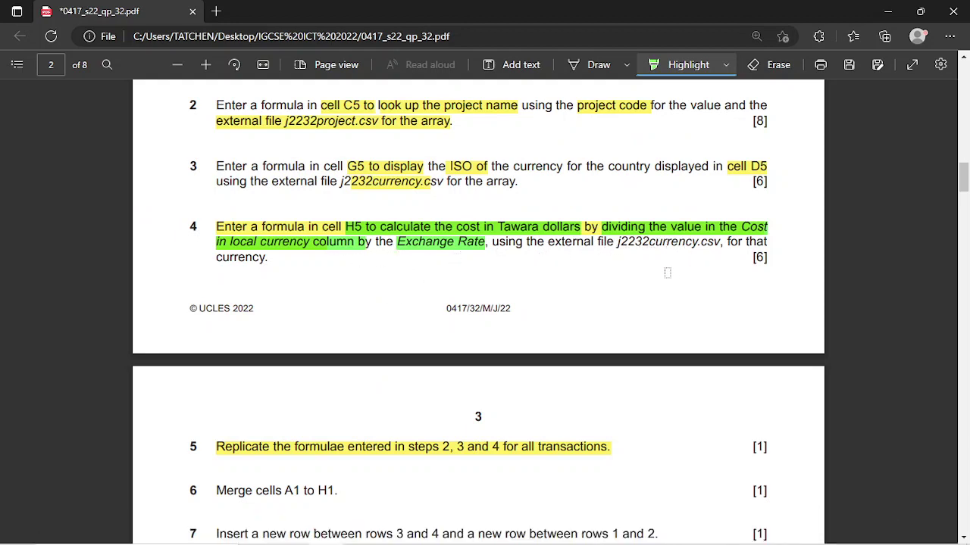
left_click(396, 531)
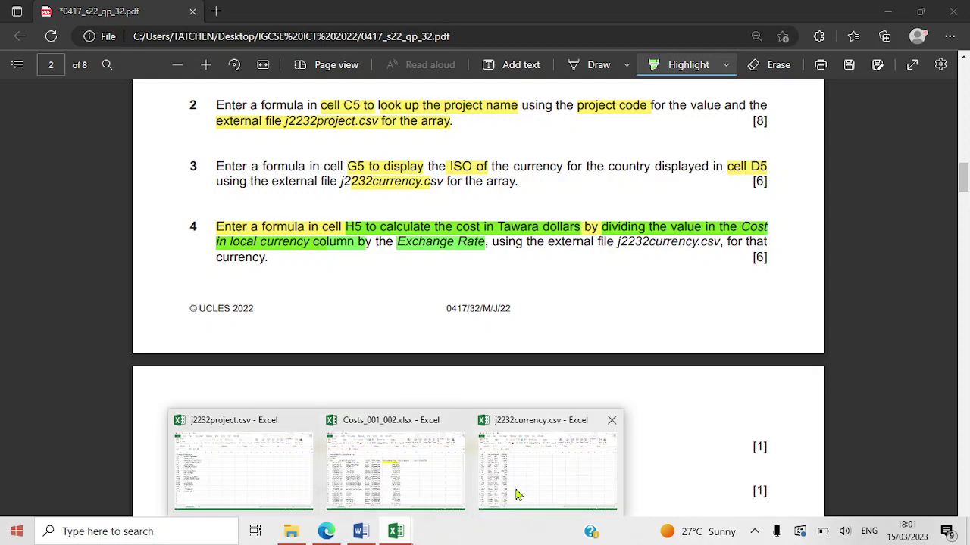
left_click(516, 494)
scroll(89, 228, "up", 2)
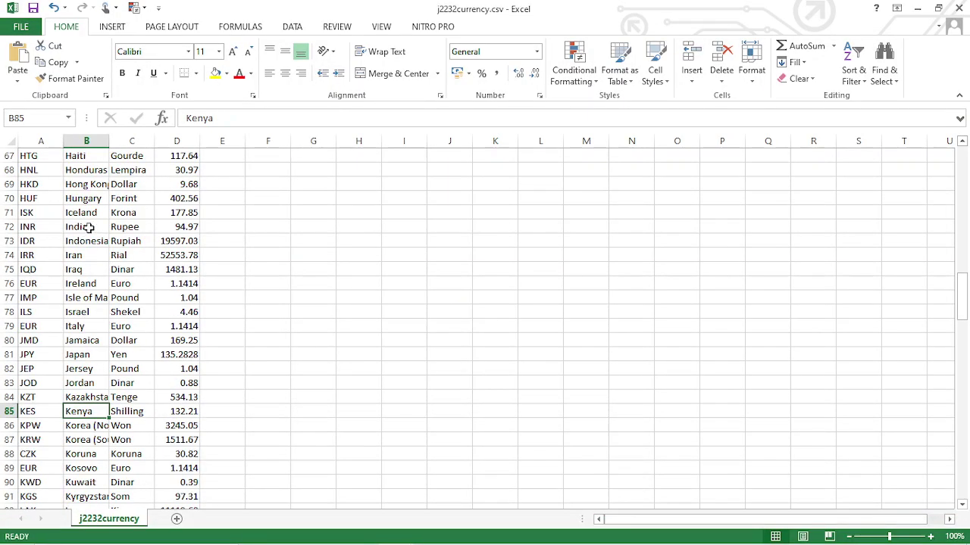
scroll(89, 227, "up", 20)
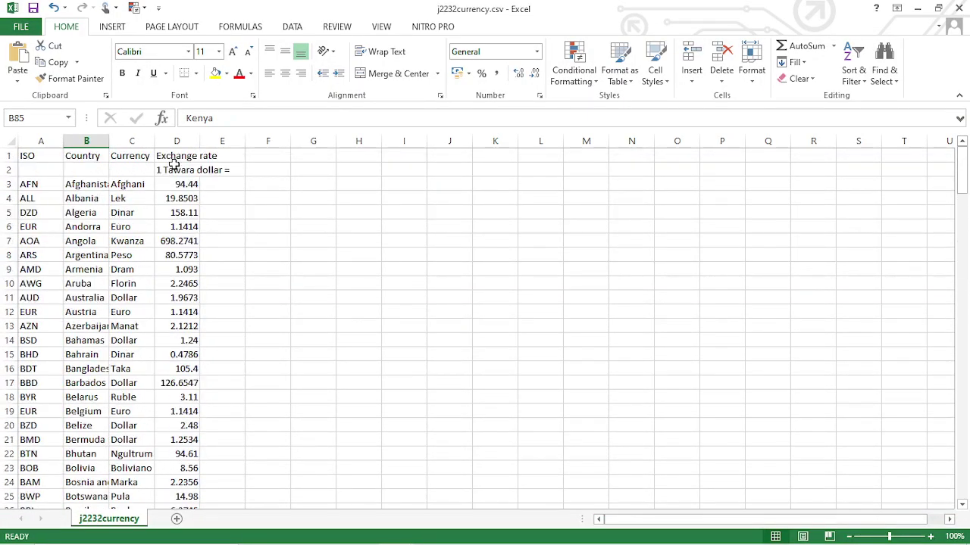
left_click_drag(200, 140, 245, 142)
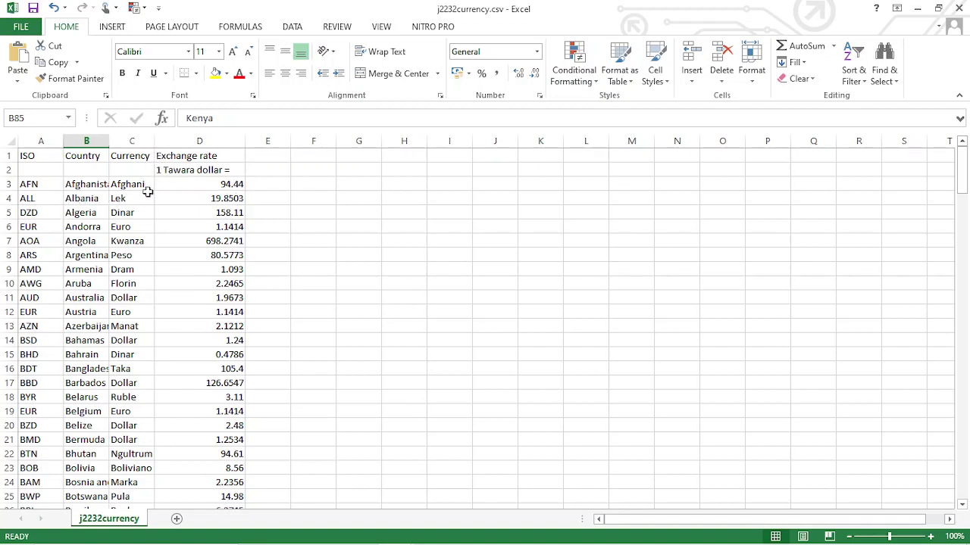
In the Costs_001_002 workbook, start the H5 formula with =F5, referencing the first local currency cost
mouse_move(417, 521)
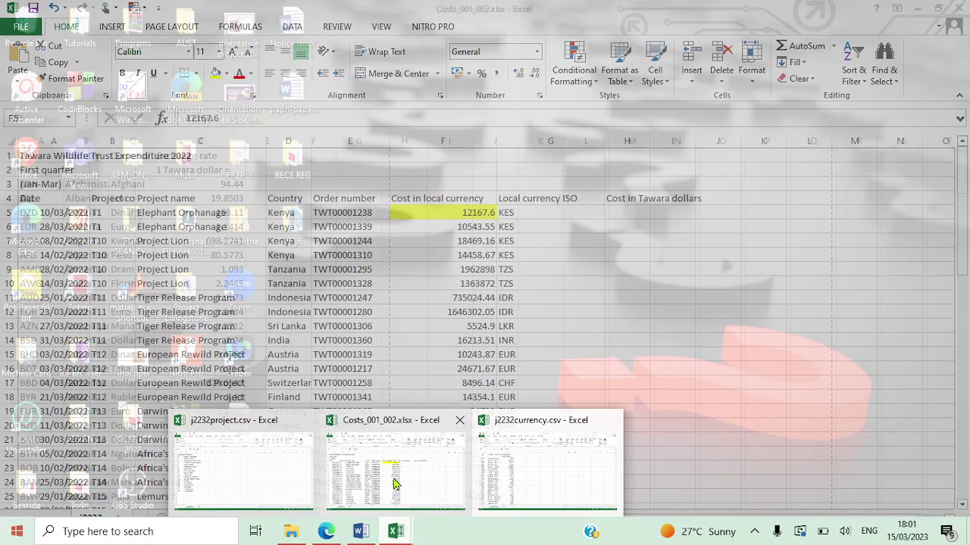
left_click(395, 466)
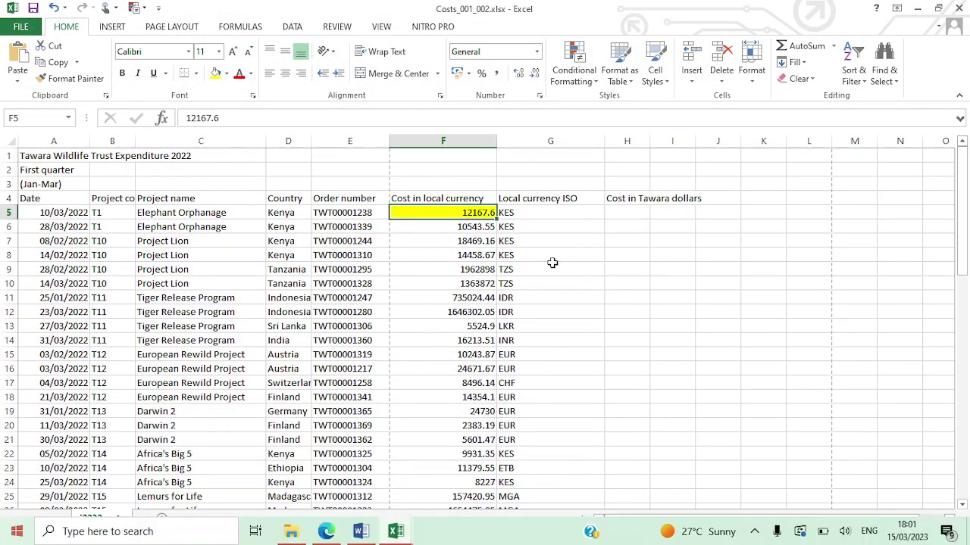
left_click(627, 213)
type("=")
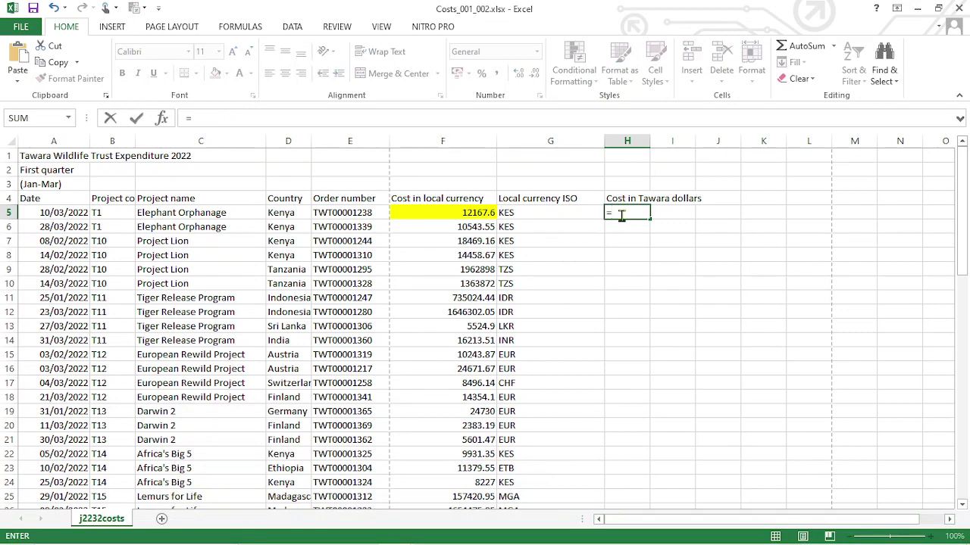
left_click(465, 214)
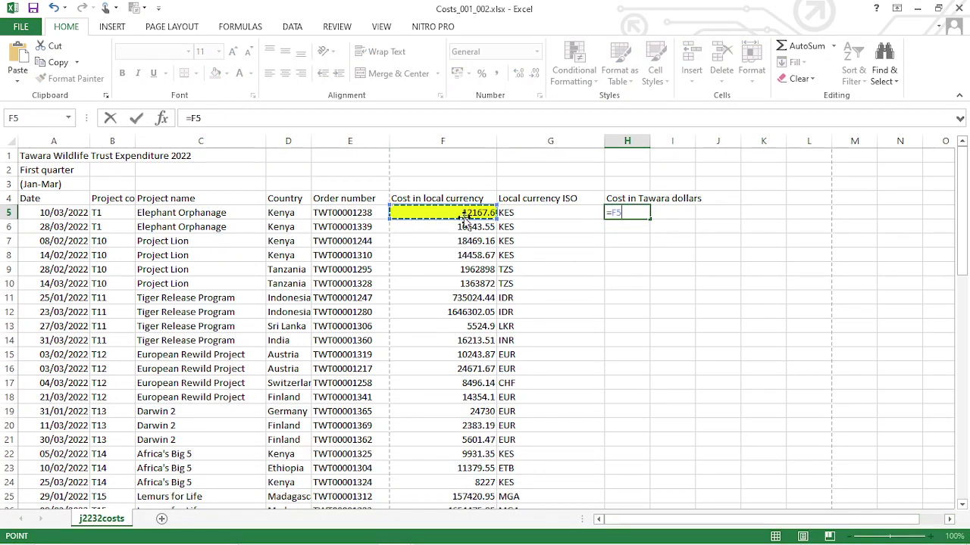
Check question 4 in Edge, then extend the H5 formula in the Costs_001_002 workbook to =F5/VLOOKUP(
left_click(326, 531)
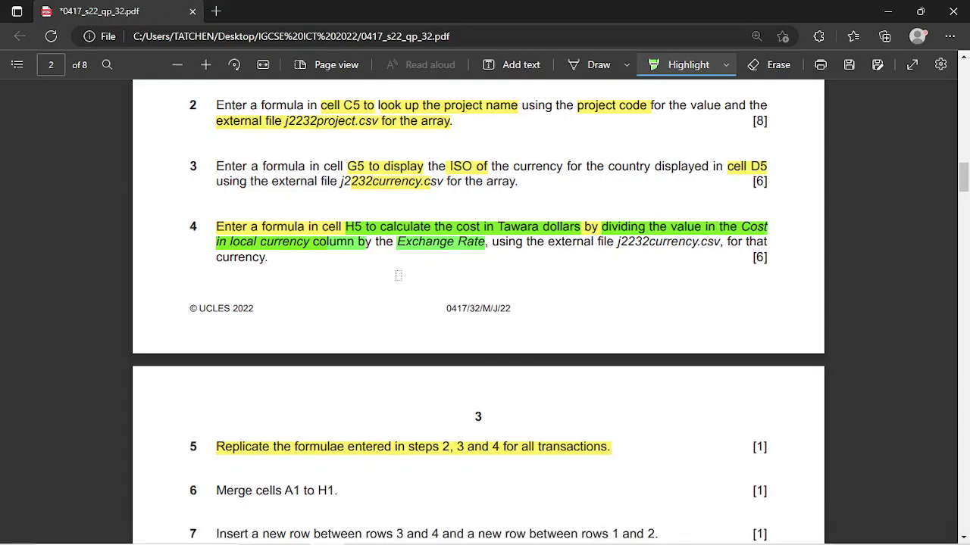
mouse_move(395, 531)
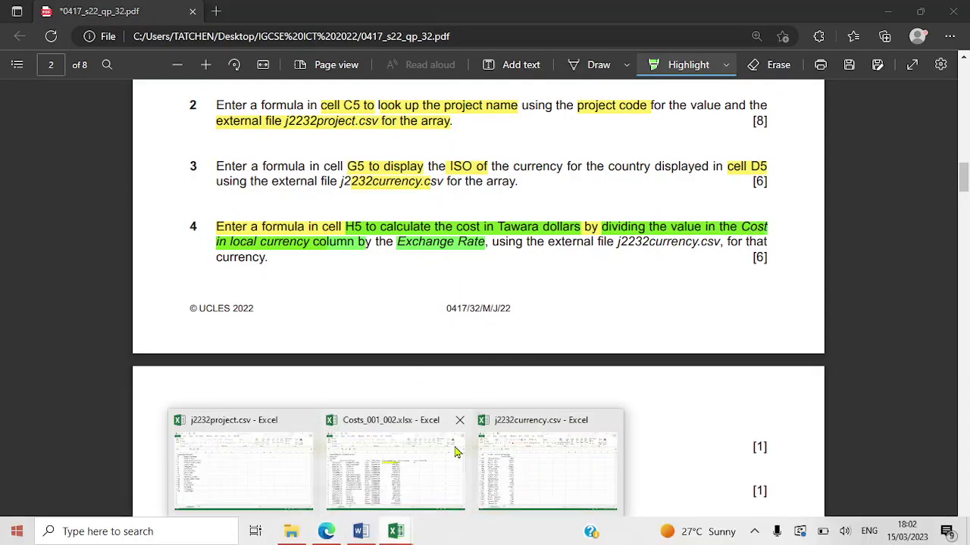
left_click(412, 459)
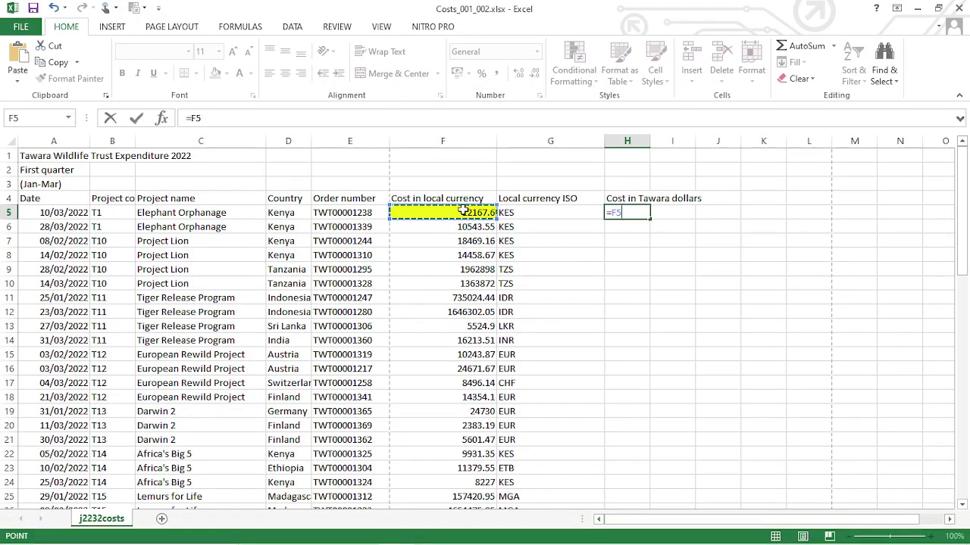
type("/")
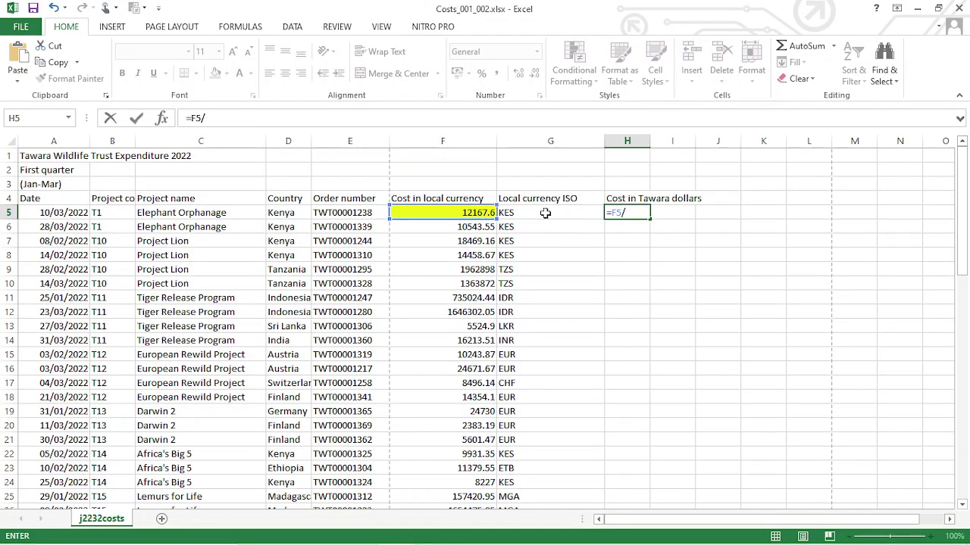
type("VL")
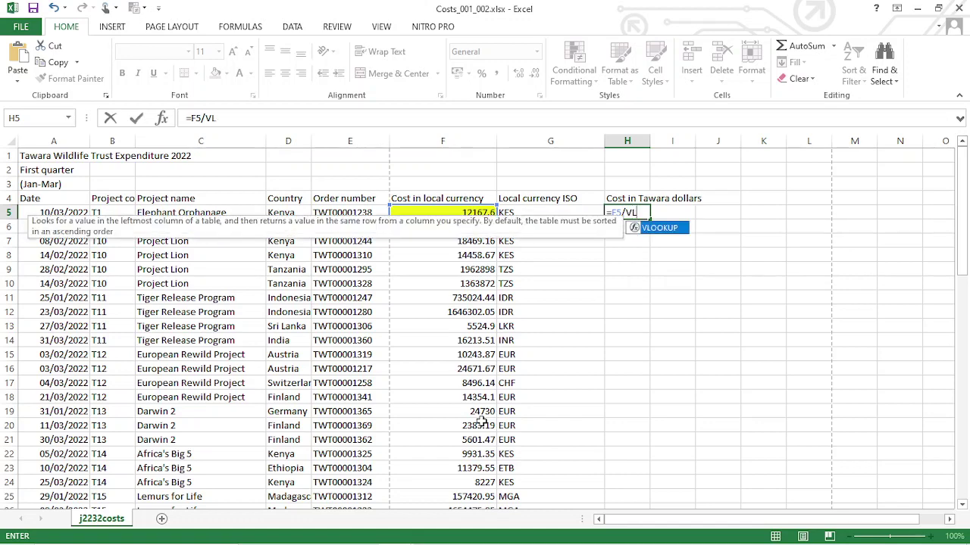
type("O")
key("Tab")
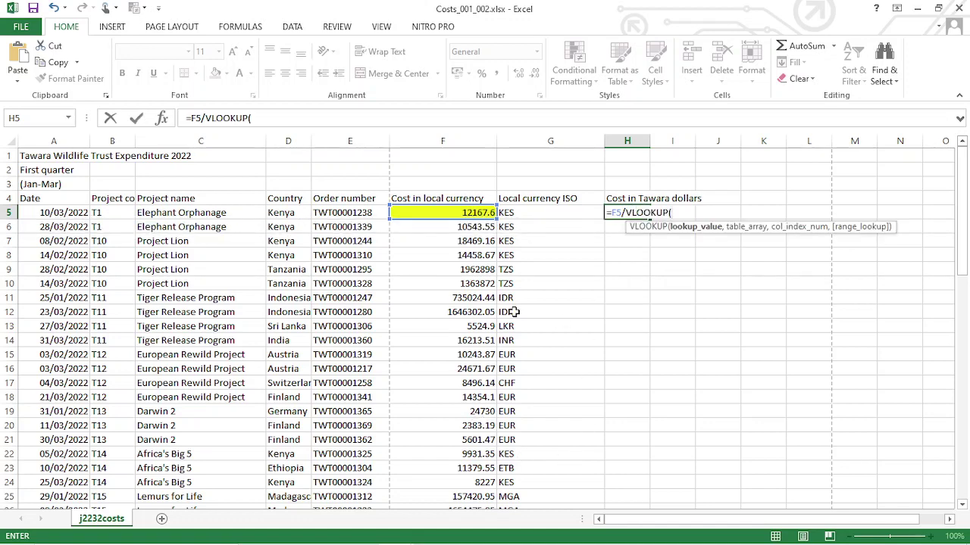
Recheck question 4's exchange rate and external file wording in Edge against the open H5 formula in Costs_001_002
left_click(324, 534)
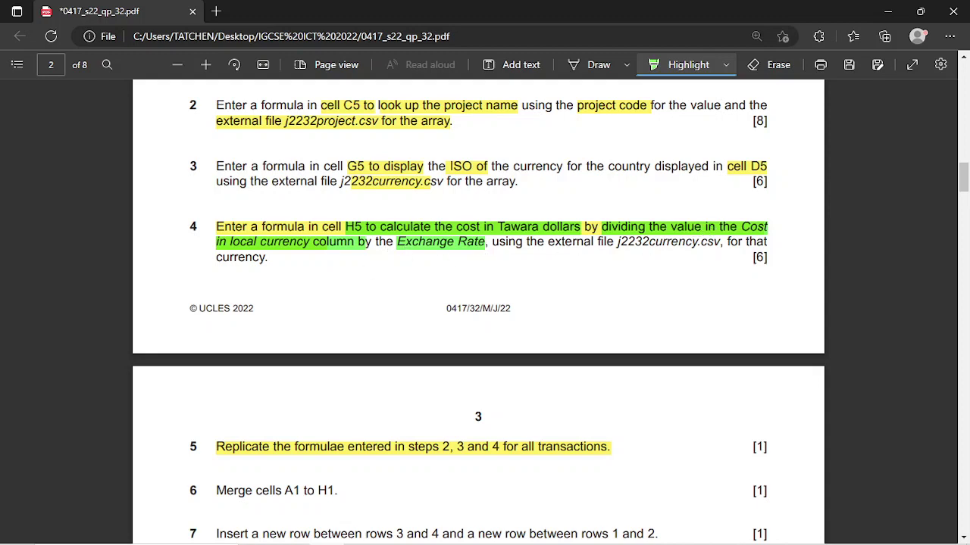
left_click(396, 531)
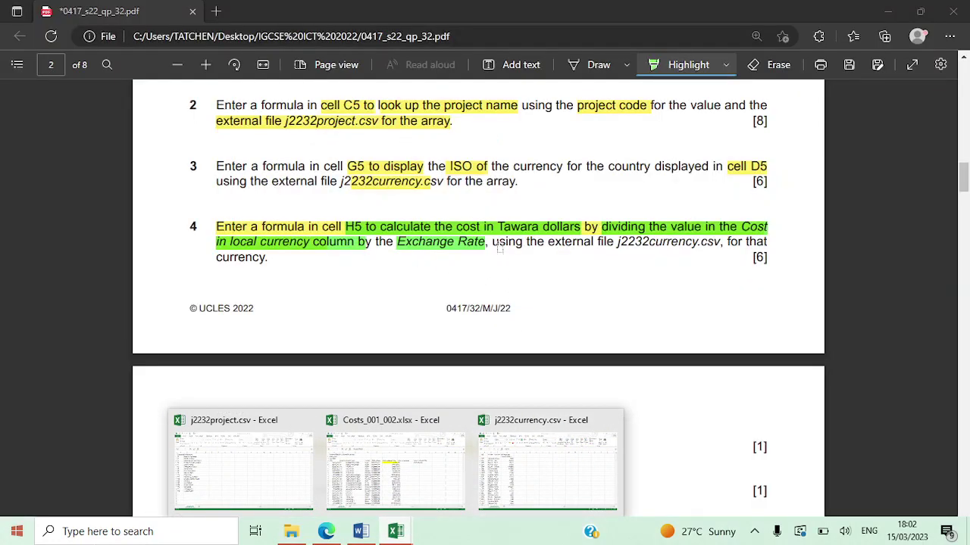
left_click(491, 468)
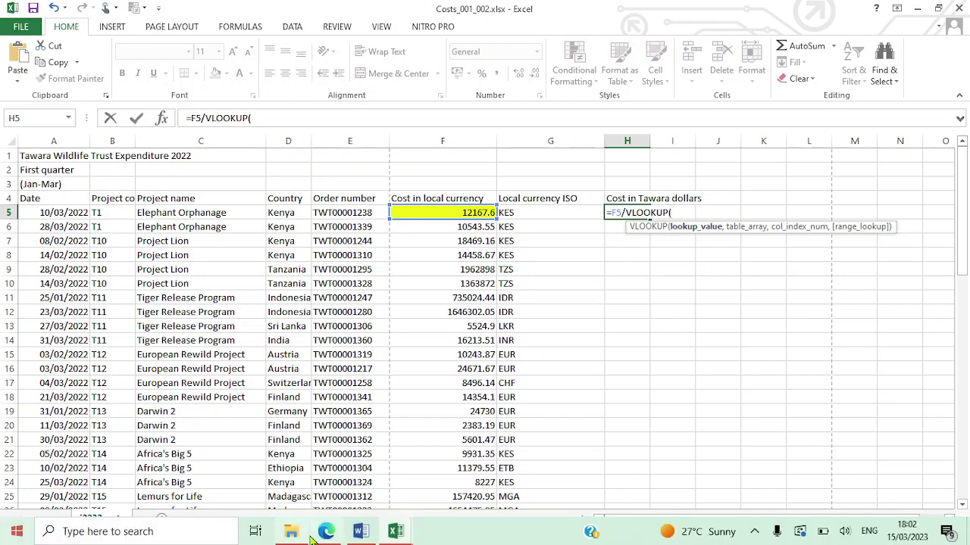
mouse_move(325, 534)
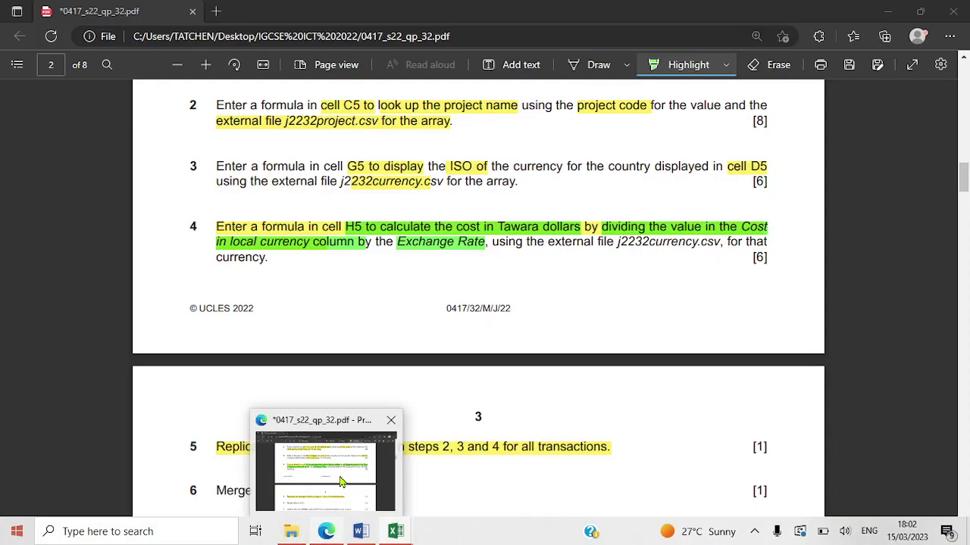
mouse_move(342, 483)
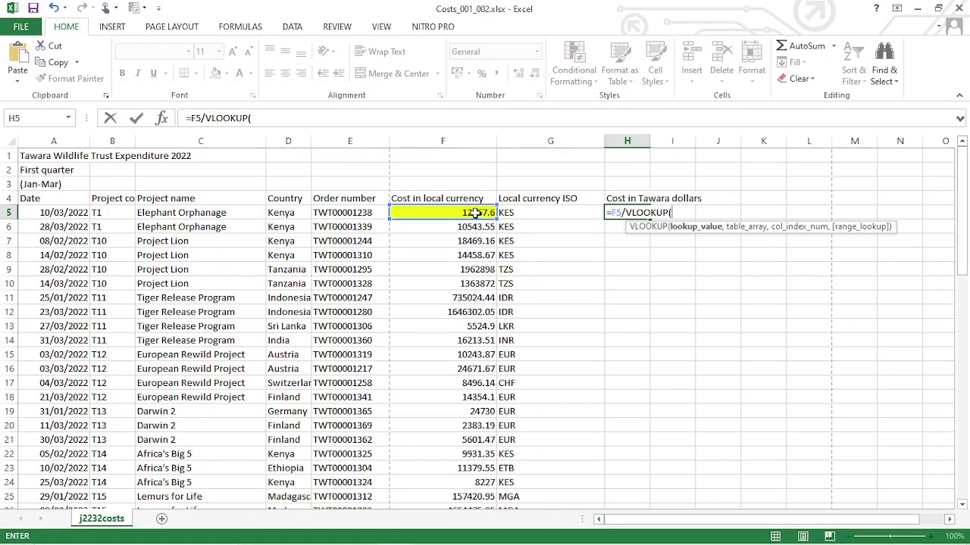
Extend the H5 formula with lookup value D5 and the table array $B$3:$D$184 from the j2232currency.csv workbook
left_click(302, 212)
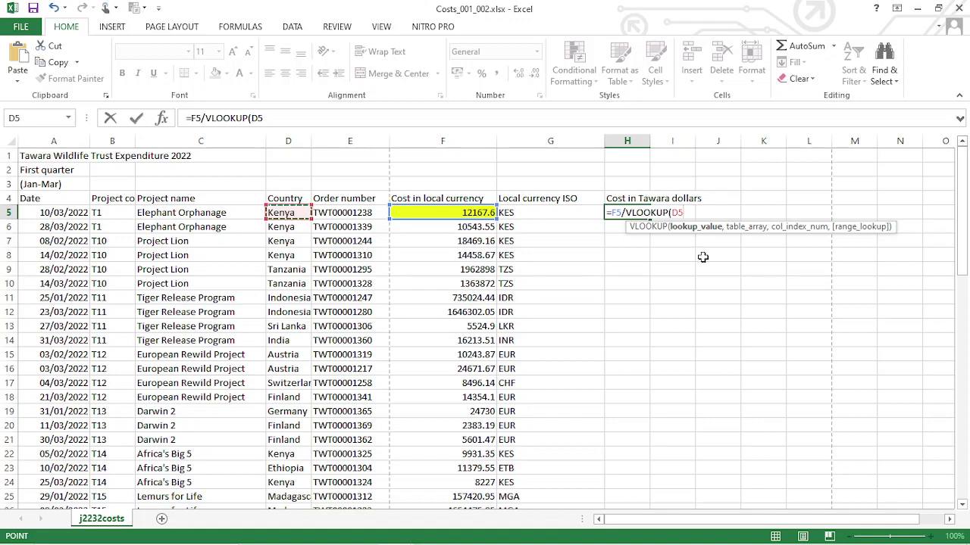
type(",")
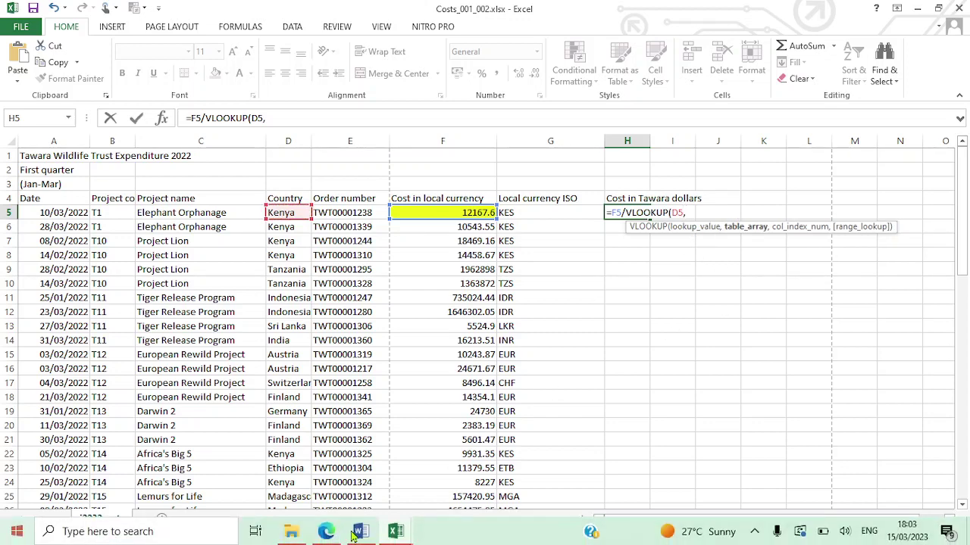
mouse_move(393, 534)
left_click(517, 457)
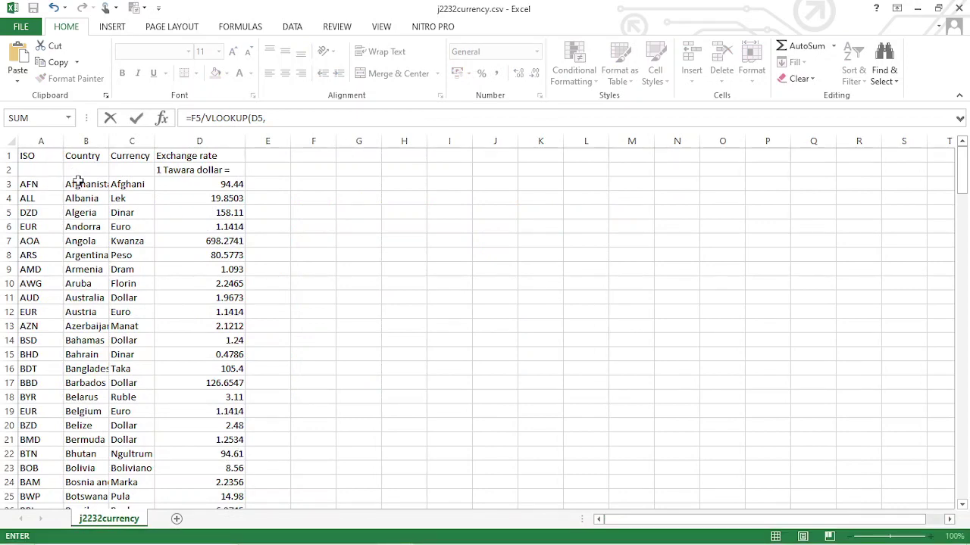
left_click_drag(69, 183, 245, 482)
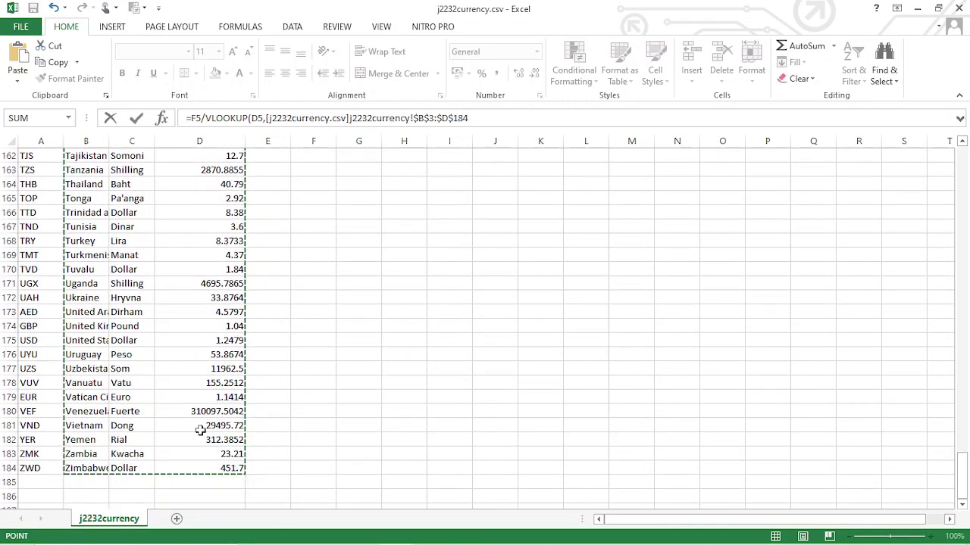
scroll(195, 382, "up", 9)
scroll(195, 383, "up", 20)
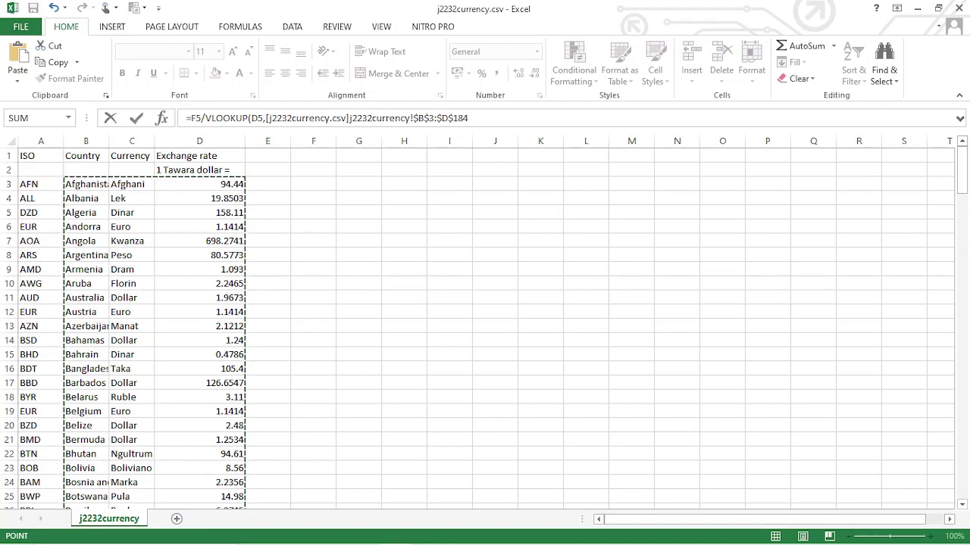
Back in the Costs_001_002 workbook, complete the H5 VLOOKUP with column index 3 and range lookup 0, and enter it
left_click(398, 541)
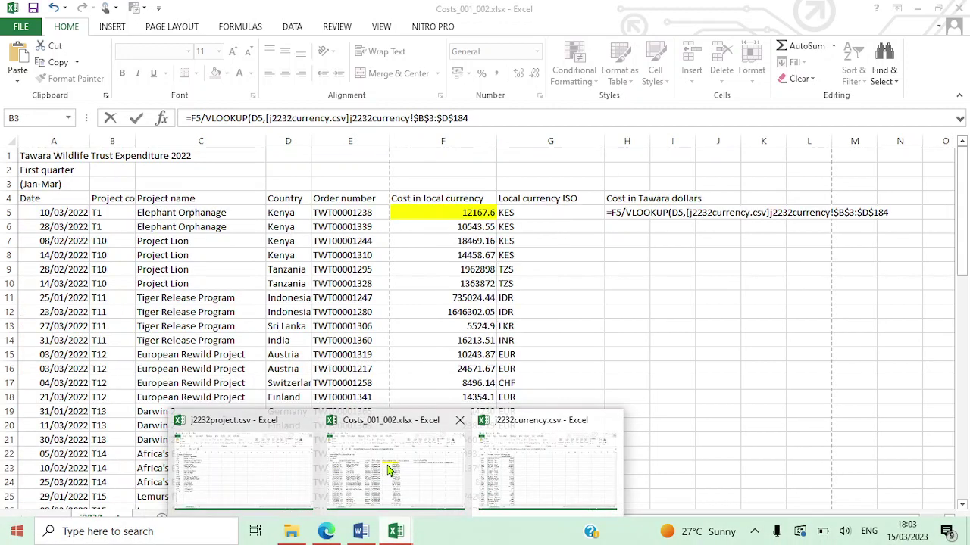
left_click(388, 470)
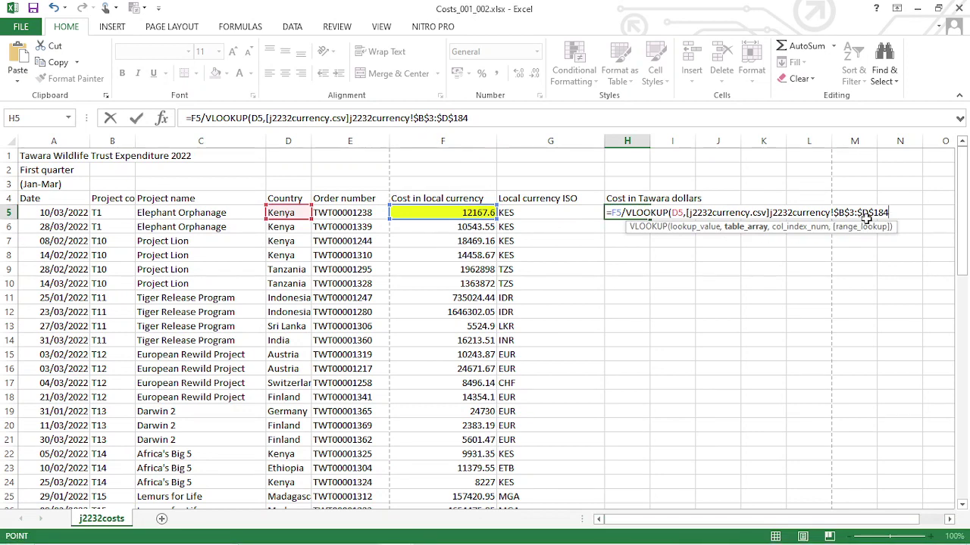
type(",")
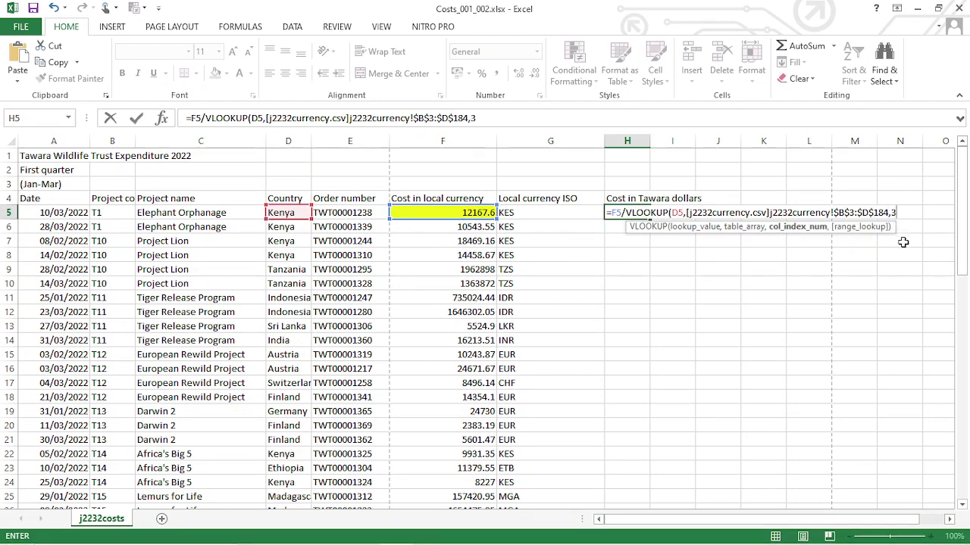
type("3,")
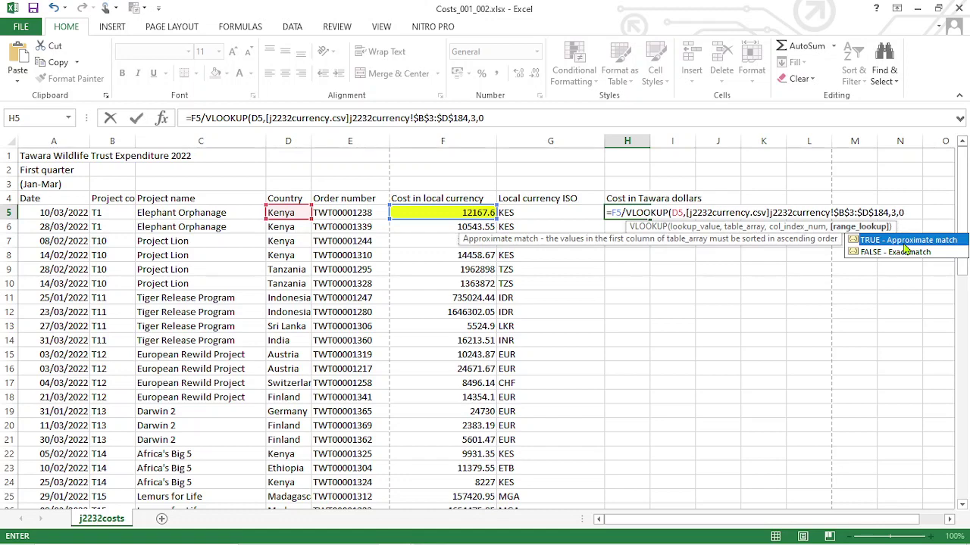
type("0)")
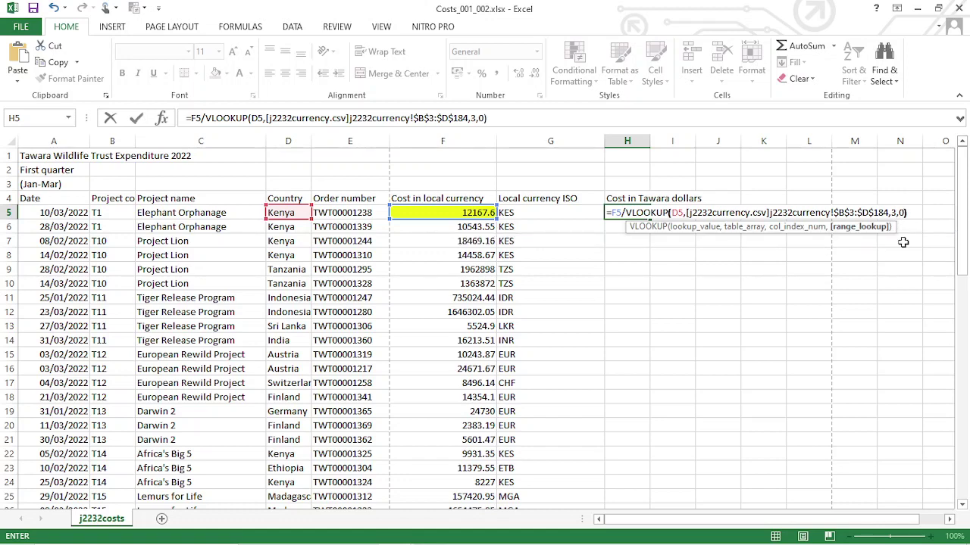
key("Return")
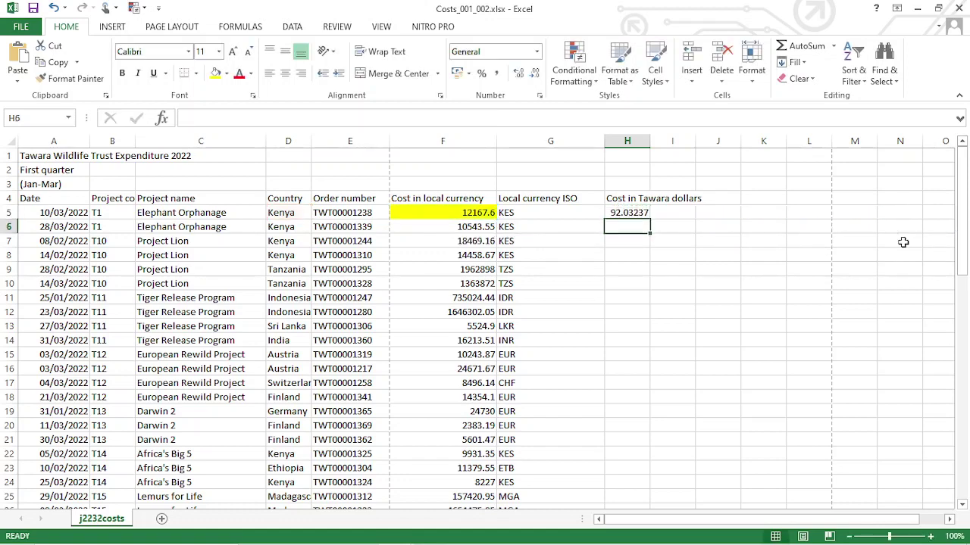
Review the arguments of the H5 formula against question 4 in Edge and the columns of j2232currency.csv in Excel
double_click(636, 213)
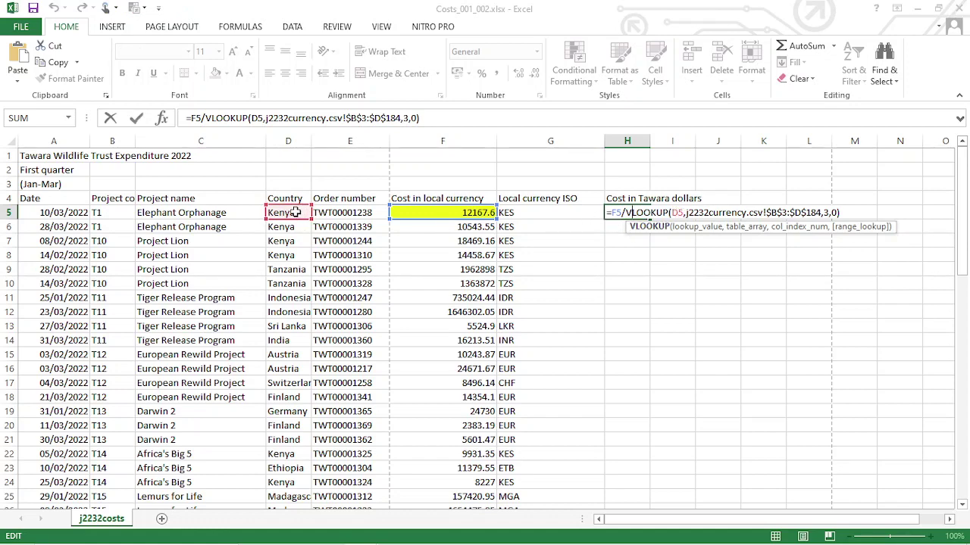
left_click(330, 537)
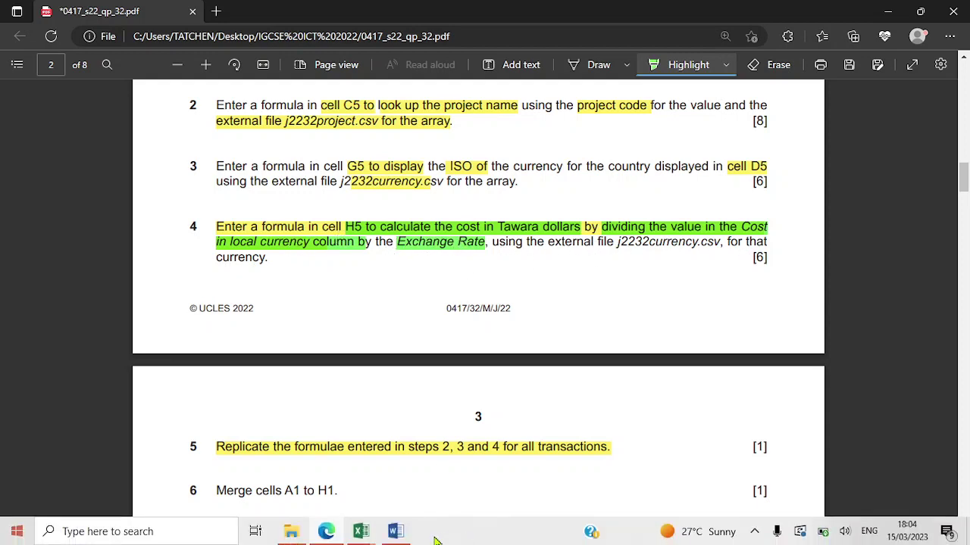
mouse_move(361, 537)
left_click(388, 477)
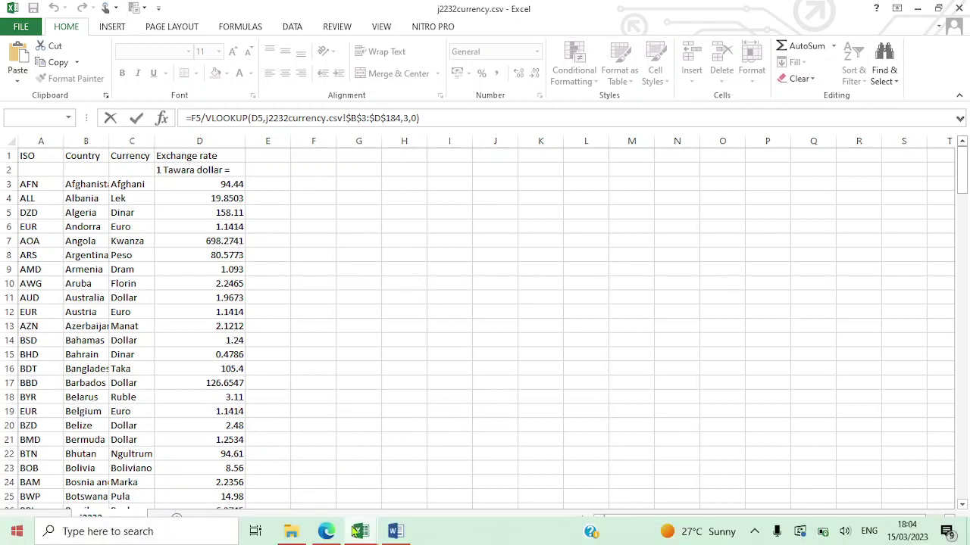
mouse_move(358, 532)
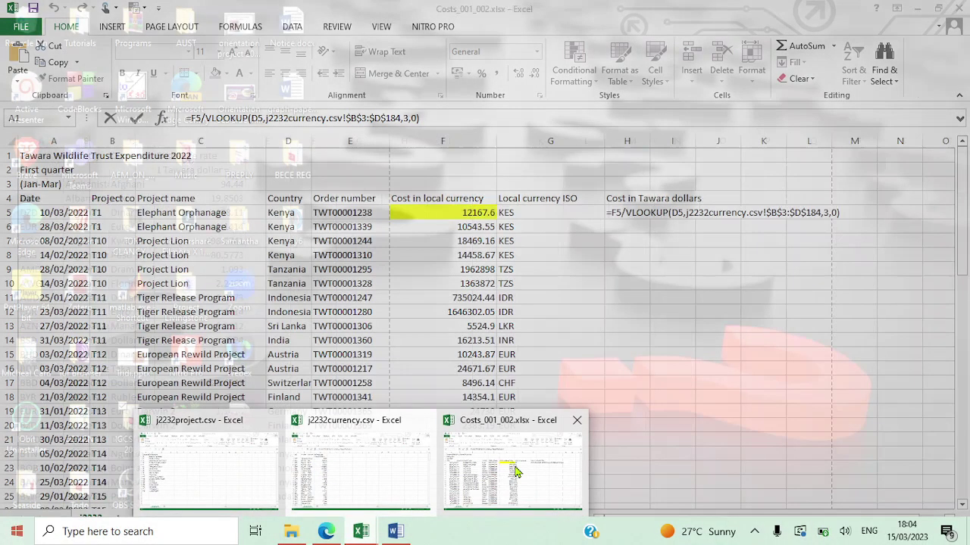
left_click(512, 470)
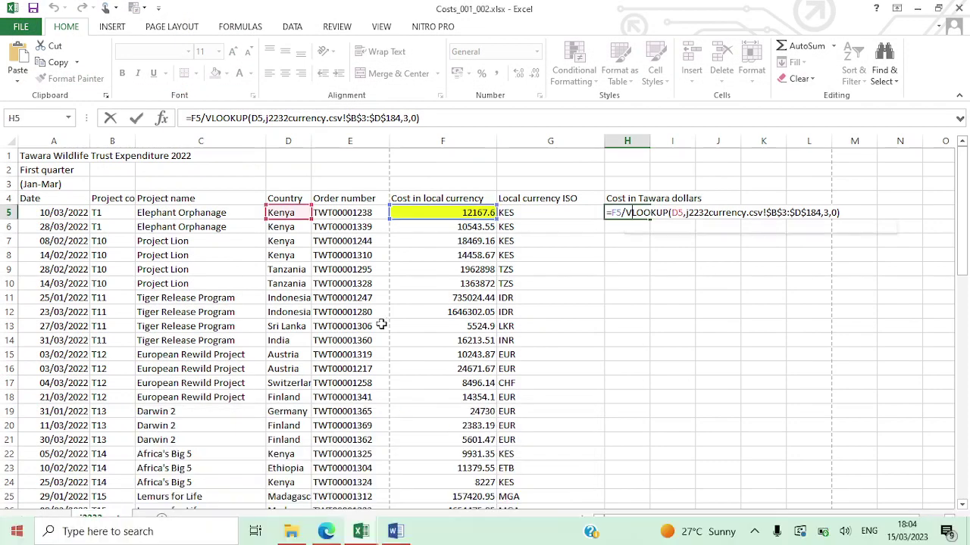
left_click(684, 213)
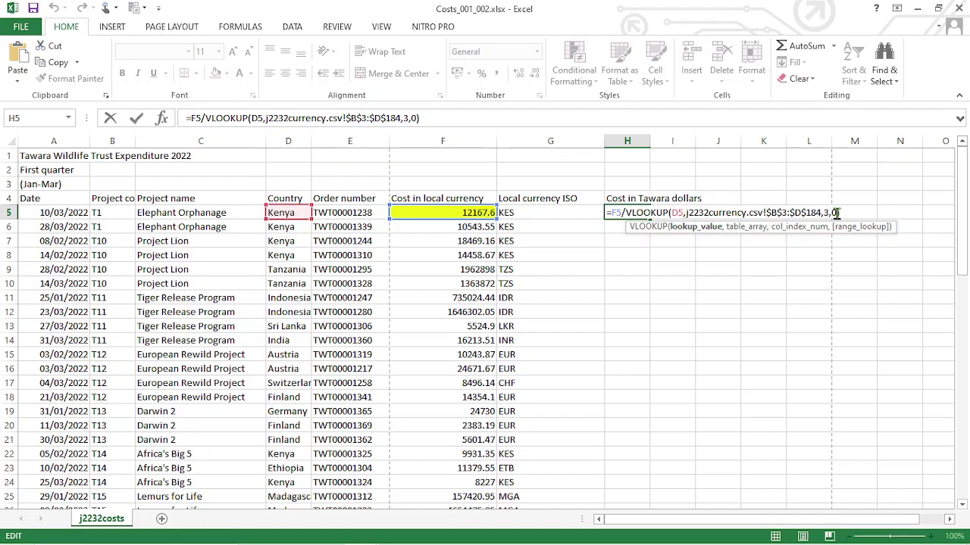
left_click(804, 226)
key("ctrl+Return")
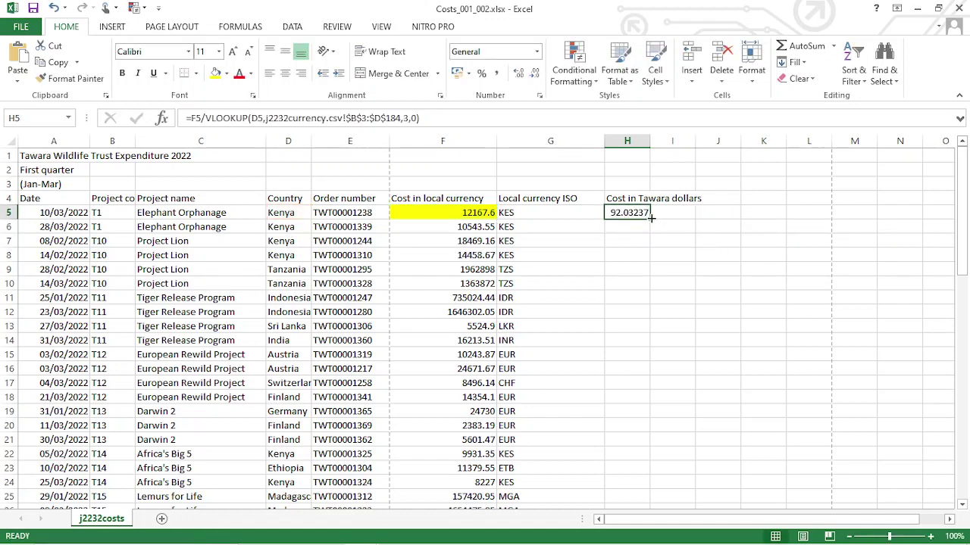
Replicate the H5 formula down to H68 and widen column H to fit its Cost in Tawara dollars heading
left_click_drag(650, 219, 643, 467)
scroll(686, 241, "up", 15)
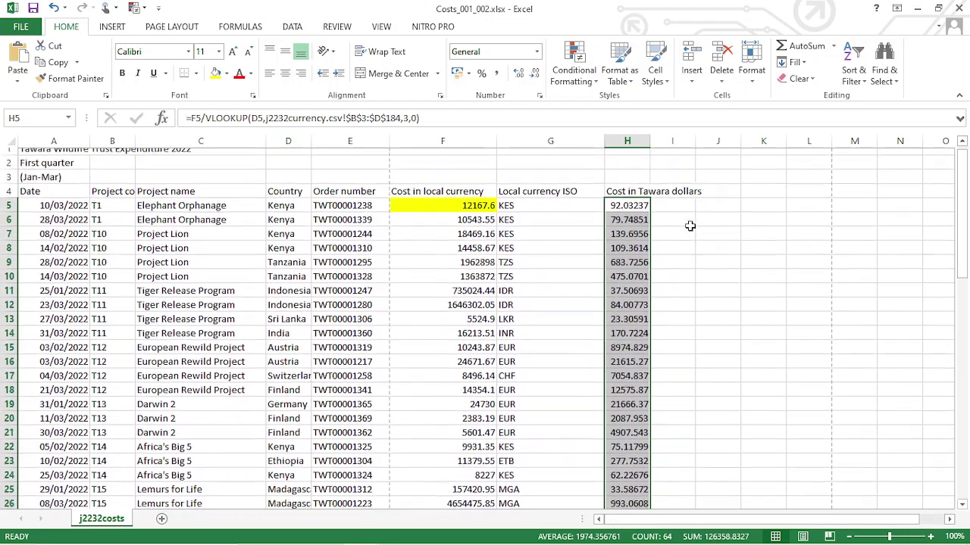
left_click_drag(649, 141, 708, 149)
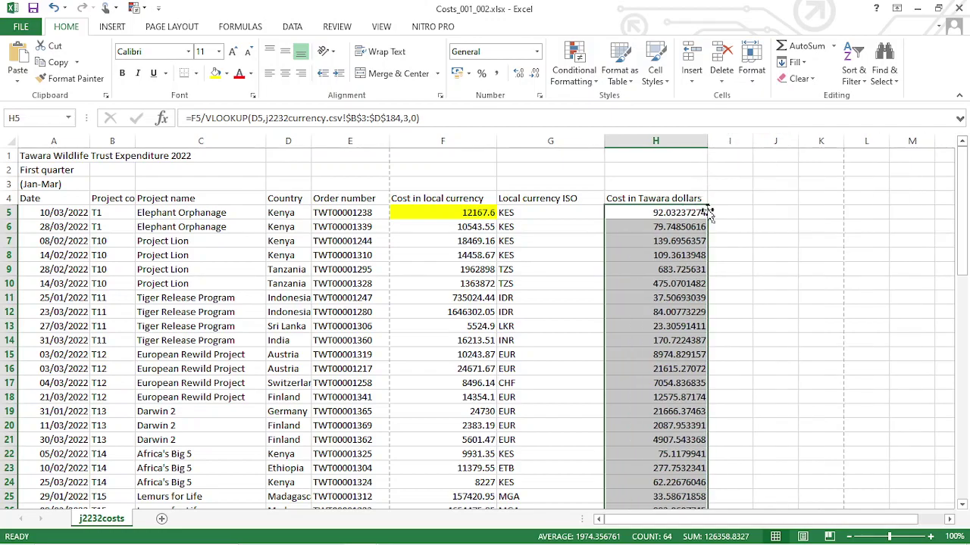
scroll(704, 212, "down", 7)
scroll(654, 205, "up", 7)
scroll(587, 193, "down", 10)
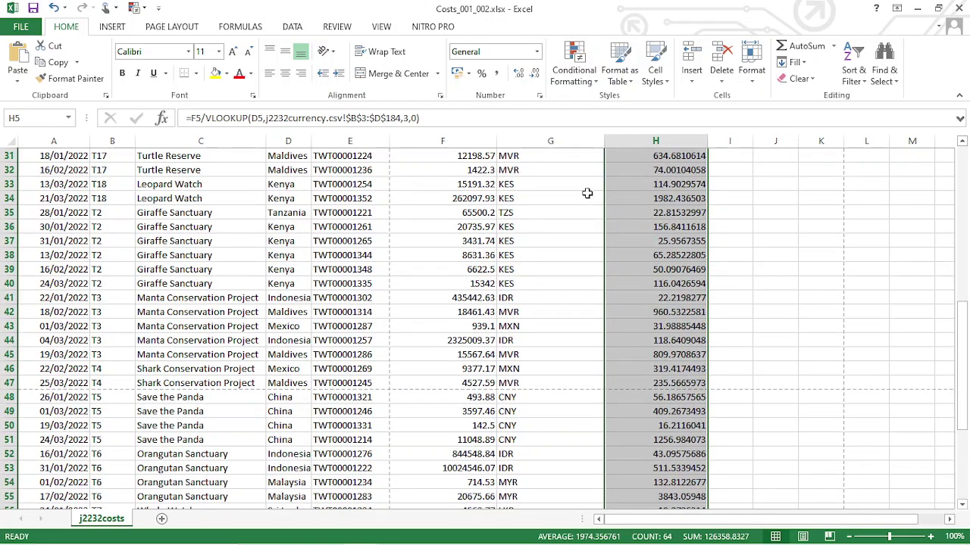
scroll(587, 193, "down", 7)
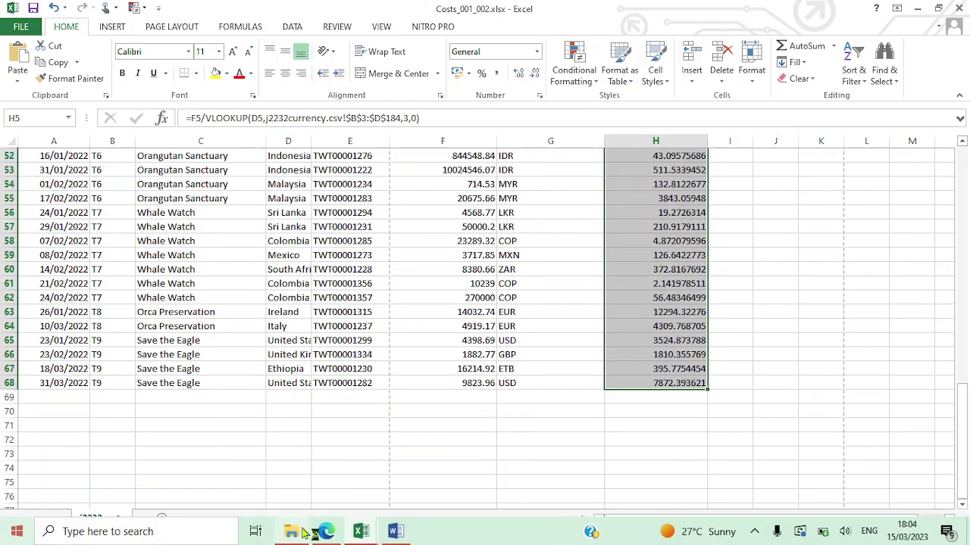
Check questions 5 to 8 in Edge, then merge and center cells A1 to H1 in Excel's Costs_001_002 workbook
left_click(328, 534)
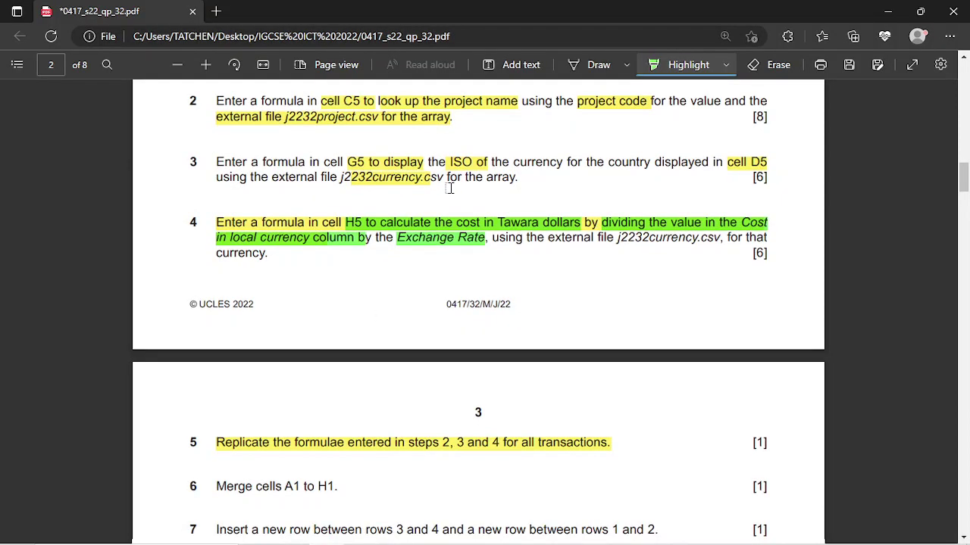
scroll(460, 186, "down", 8)
scroll(460, 193, "up", 5)
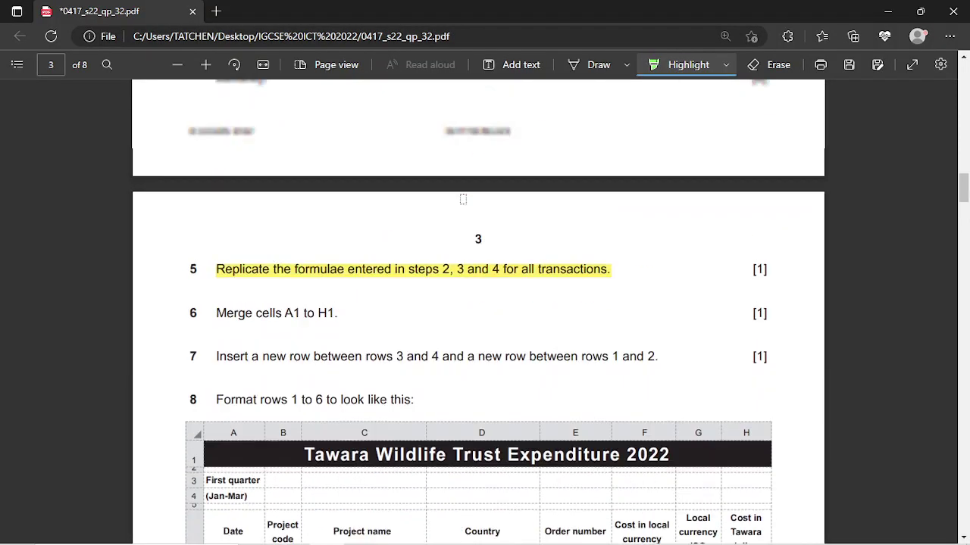
scroll(463, 200, "down", 1)
scroll(463, 199, "down", 1)
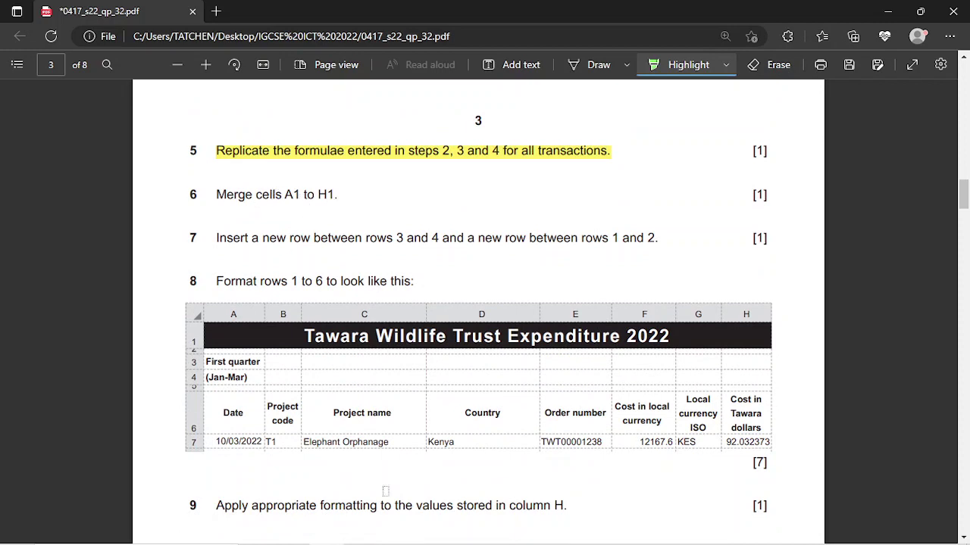
left_click(366, 534)
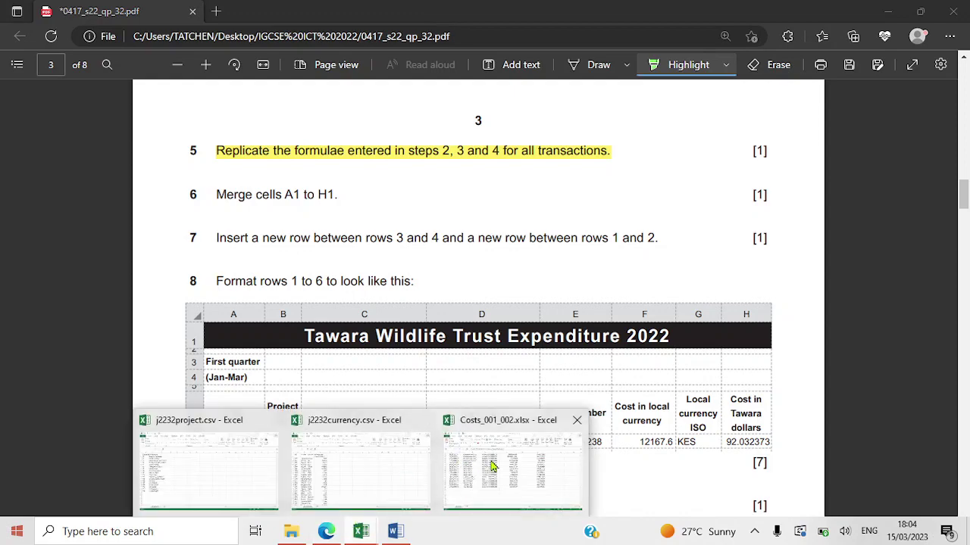
left_click(493, 463)
scroll(172, 216, "up", 16)
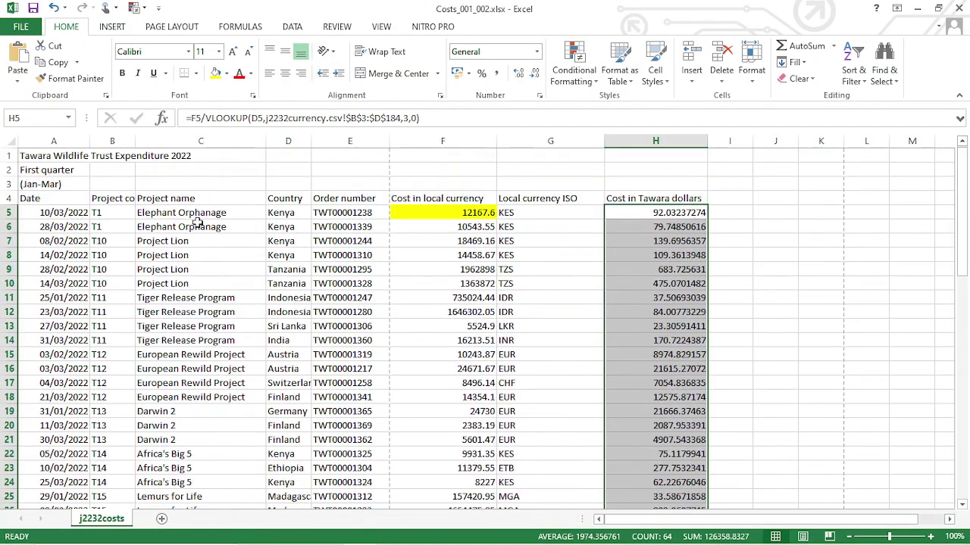
left_click(38, 155)
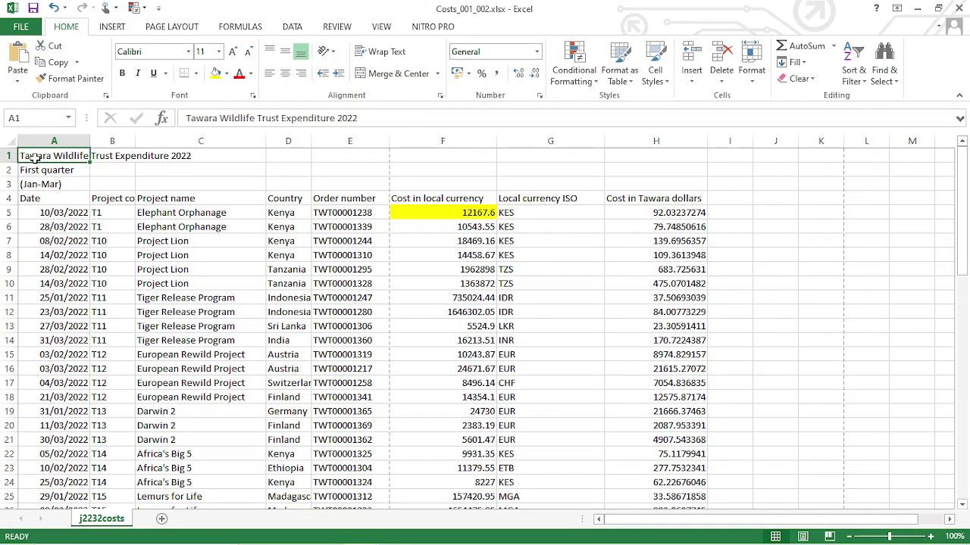
left_click_drag(41, 156, 653, 155)
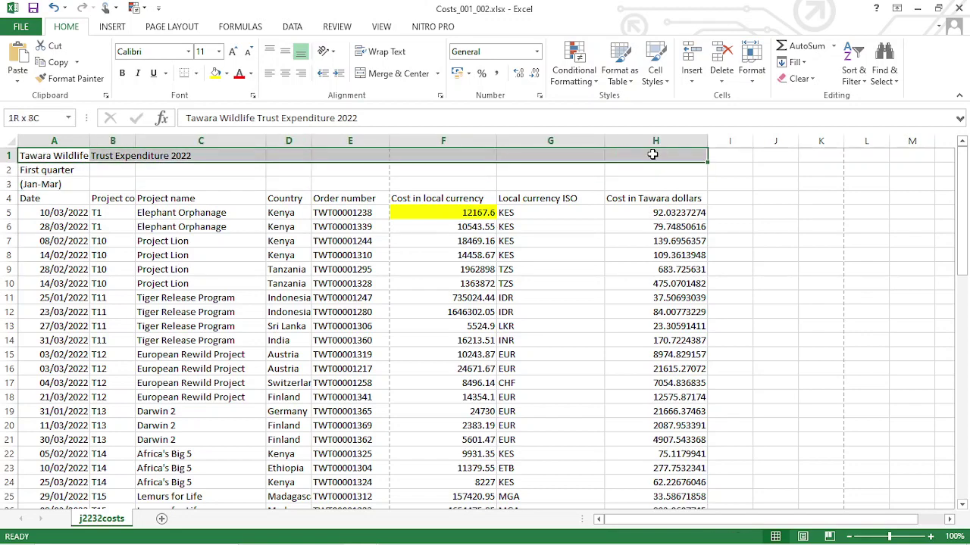
left_click(390, 73)
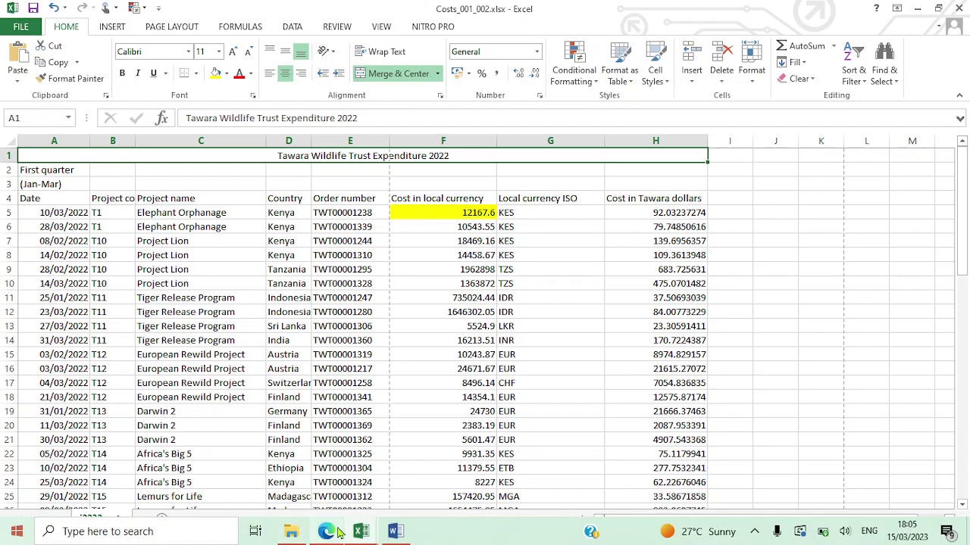
Highlight question 6's text about merging cells in green in Edge's exam paper, then set the highlighter colour to yellow
left_click(325, 532)
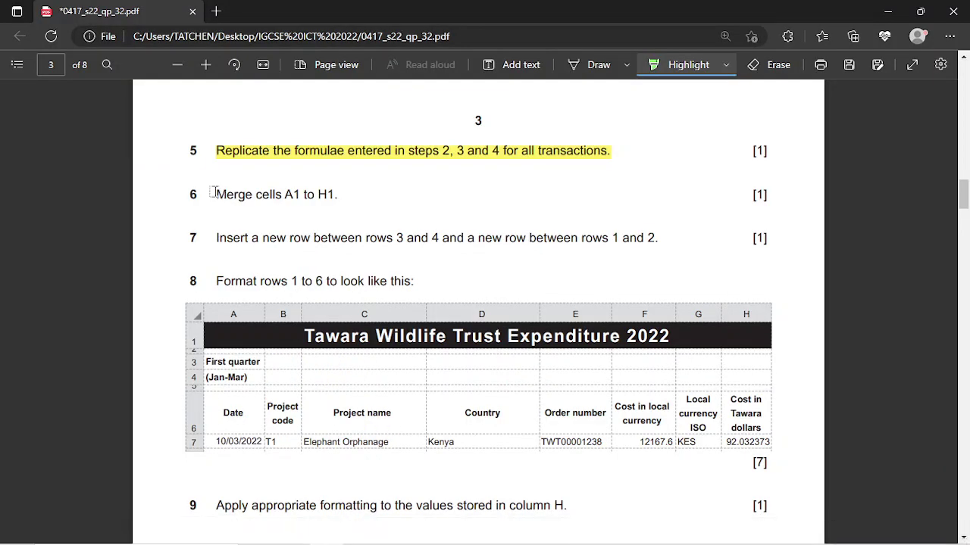
left_click_drag(217, 195, 349, 192)
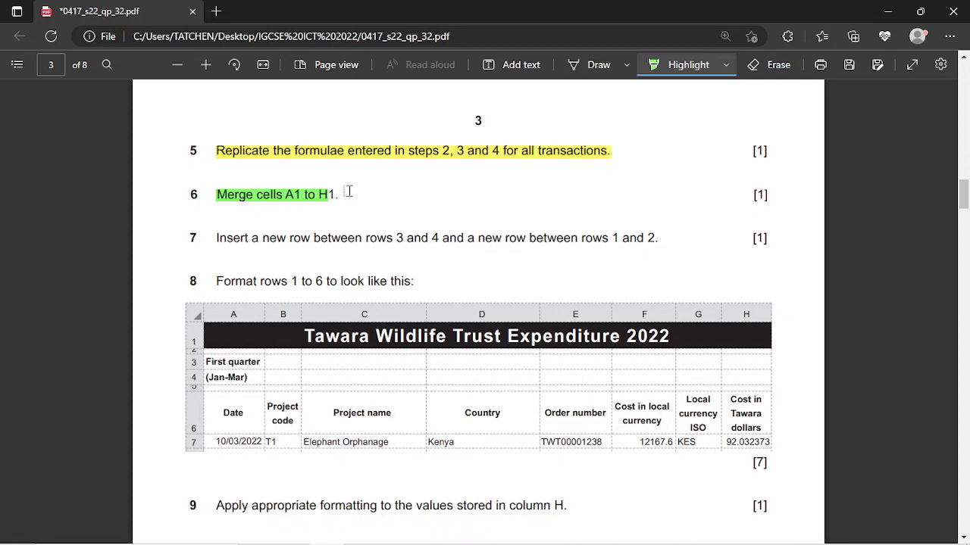
left_click(723, 68)
left_click(601, 119)
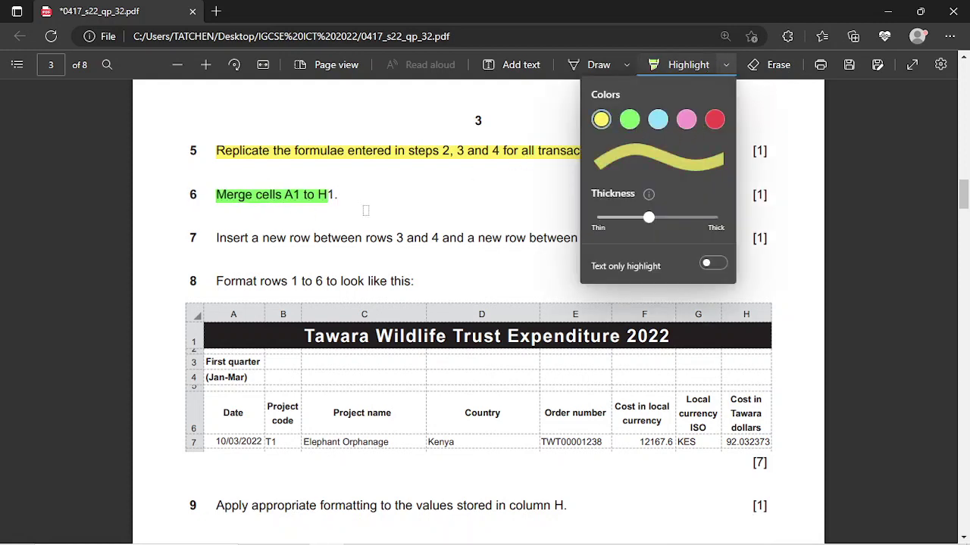
left_click(249, 247)
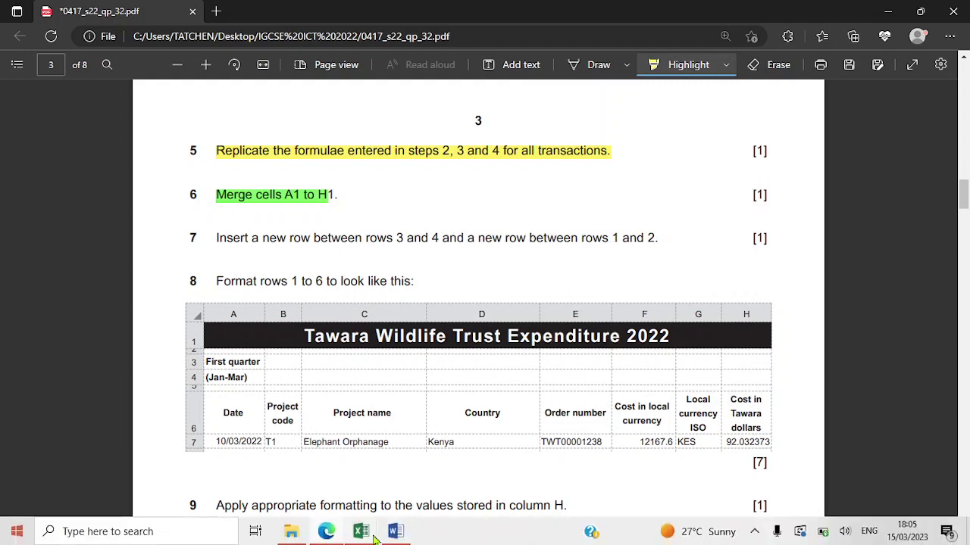
Switch to the Costs_001_002.xlsx workbook in Excel and insert a blank row between the title row and the "First quarter" row
mouse_move(361, 531)
left_click(471, 468)
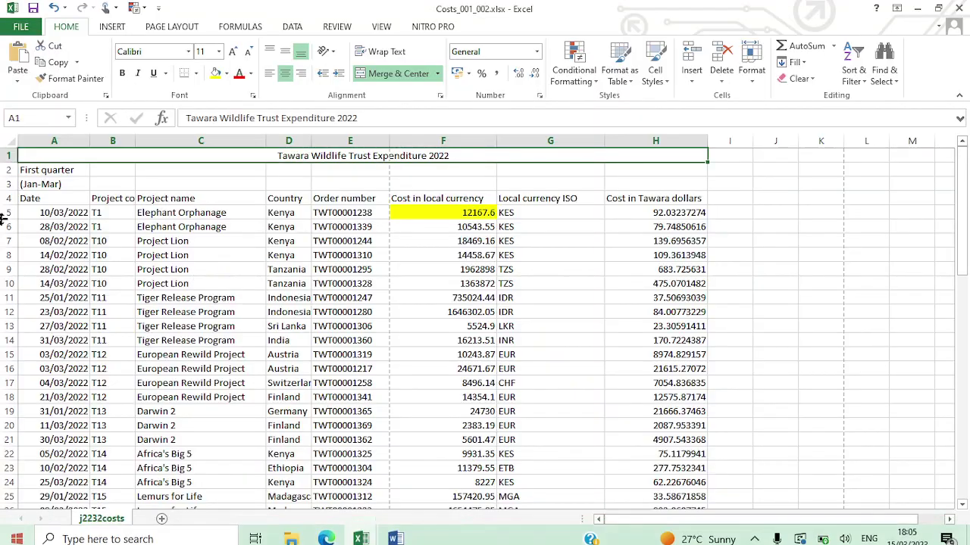
left_click(7, 170)
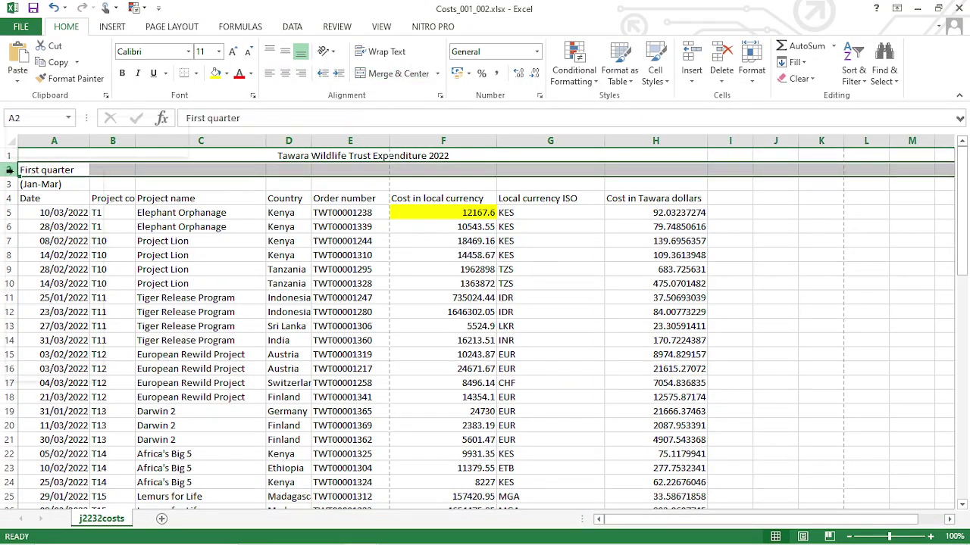
right_click(8, 170)
left_click(42, 269)
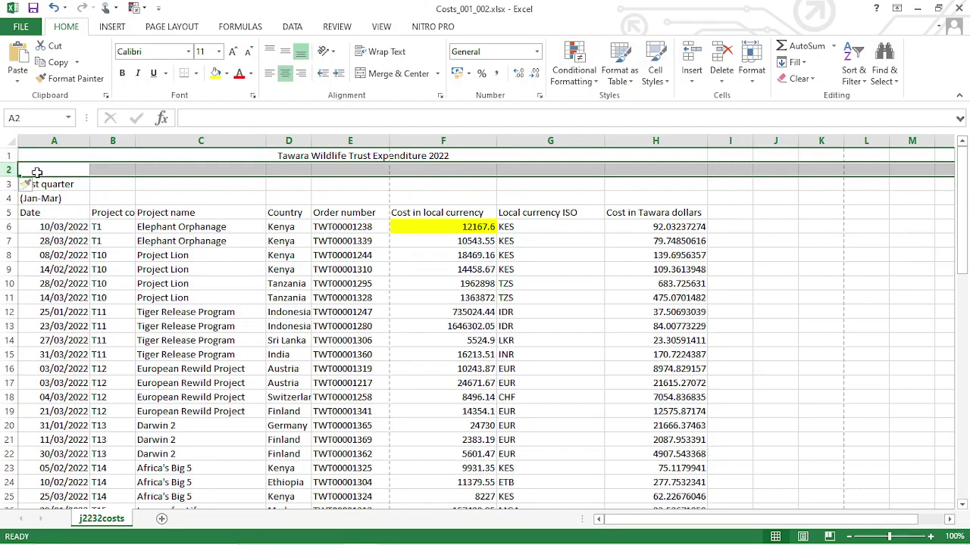
Insert a blank row between "First quarter" in row 3 and "(Jan-Mar)" in row 4
left_click(10, 197)
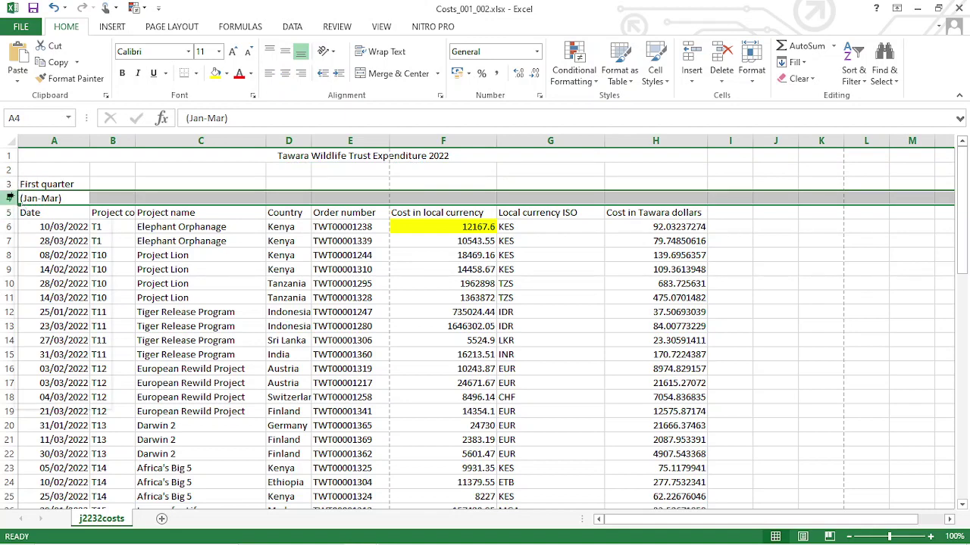
right_click(10, 196)
left_click(49, 295)
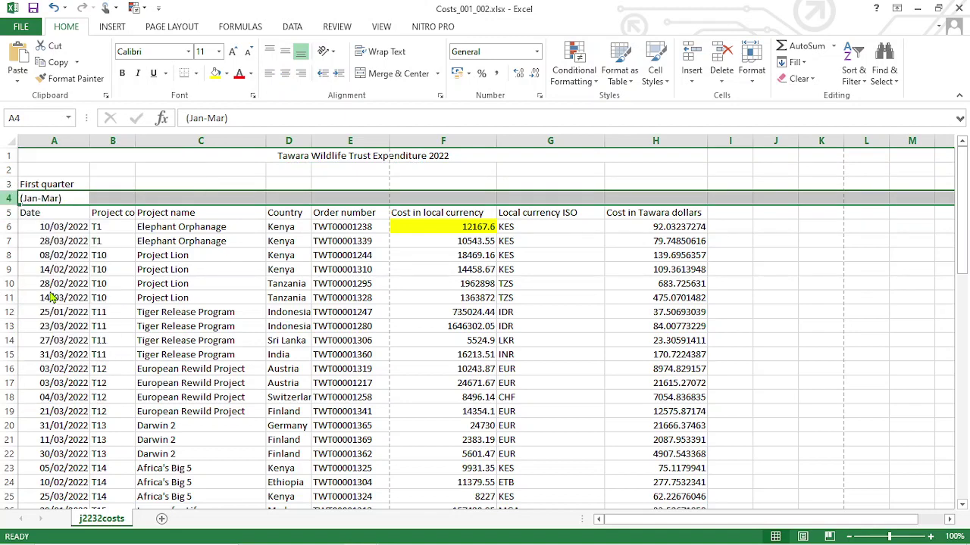
left_click(72, 213)
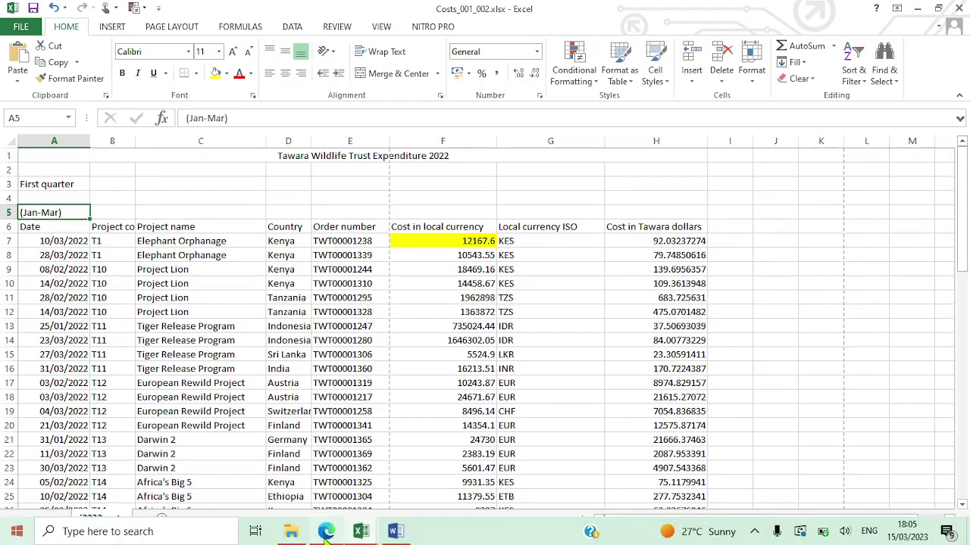
Switch to the question paper PDF in Edge and highlight the step 7 instruction about inserting new rows
left_click(326, 533)
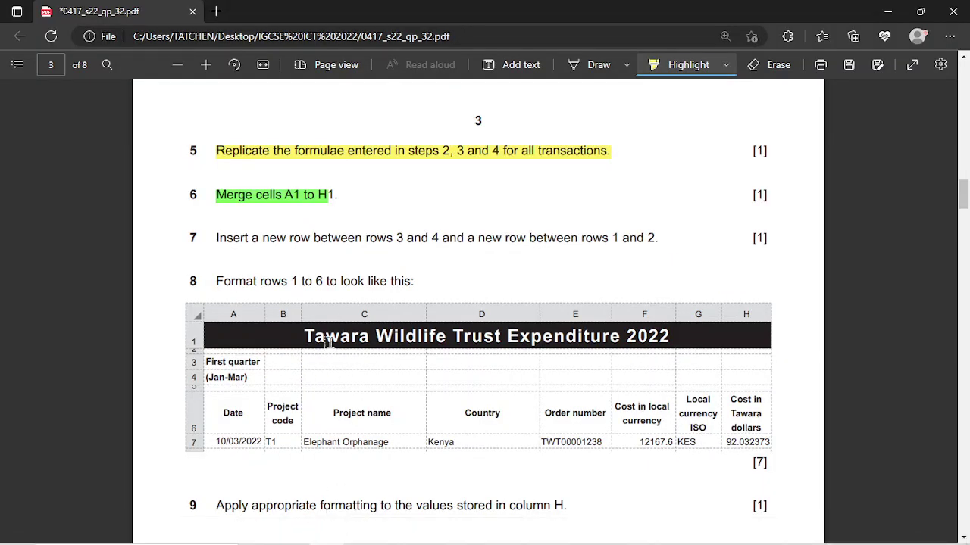
scroll(297, 326, "down", 2)
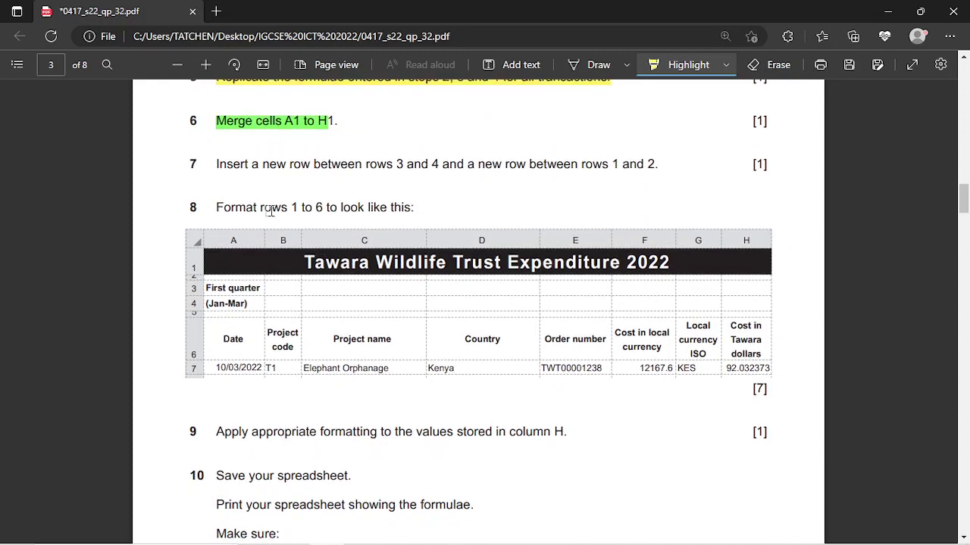
left_click_drag(215, 167, 653, 168)
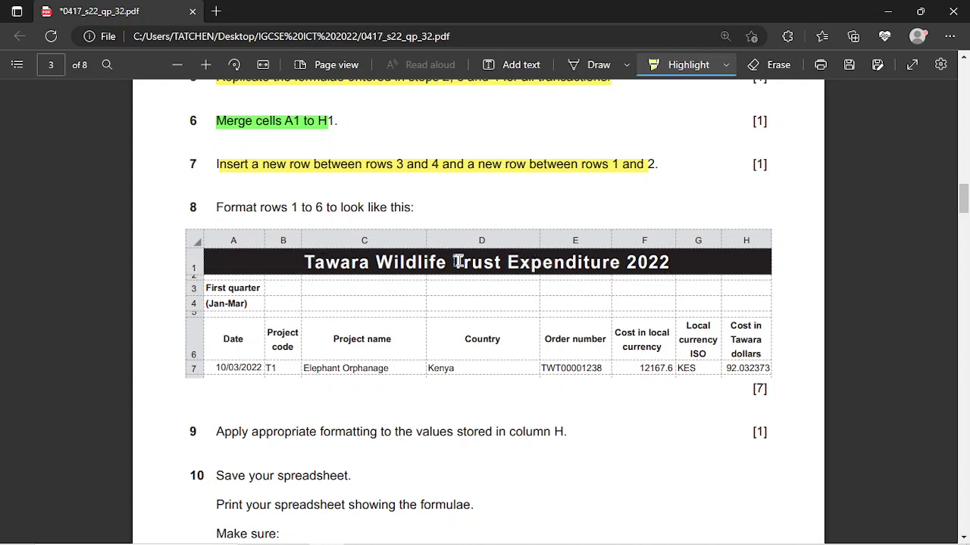
Return to the Costs_001_002.xlsx workbook in Excel and increase the height of row 1 to about double
mouse_move(400, 524)
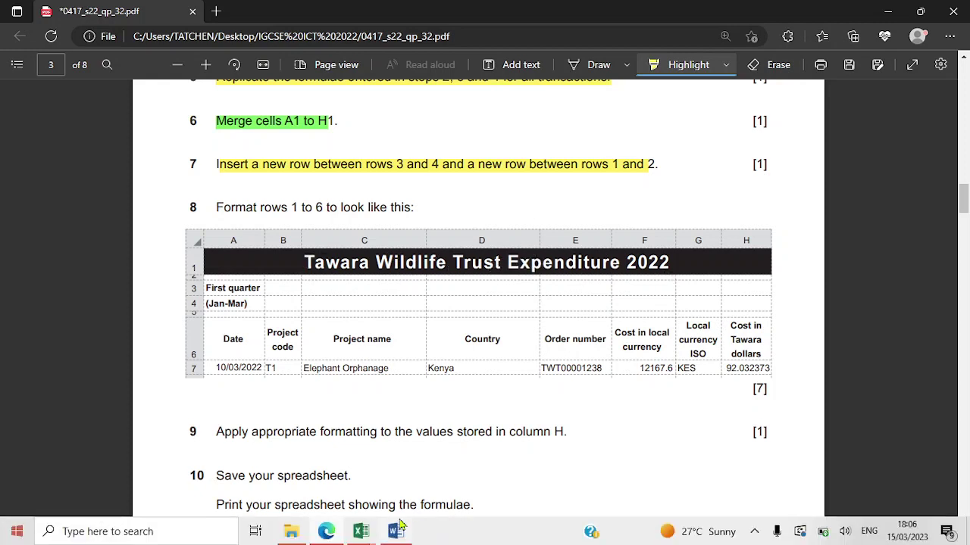
mouse_move(361, 534)
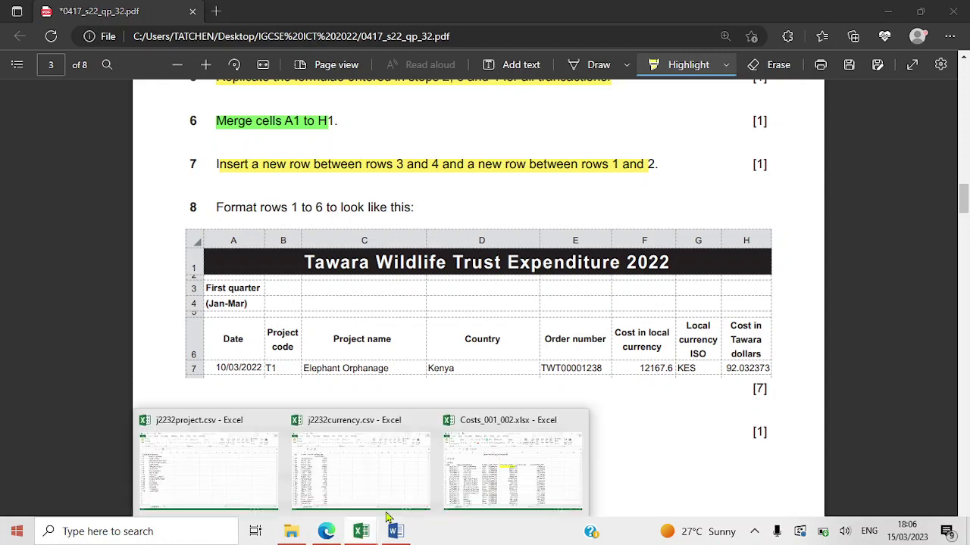
left_click(486, 479)
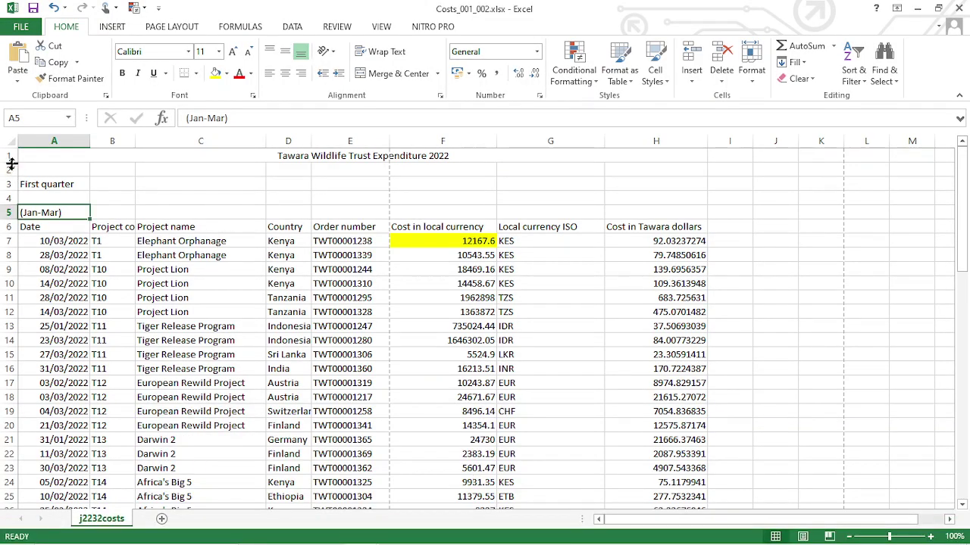
left_click_drag(10, 161, 13, 175)
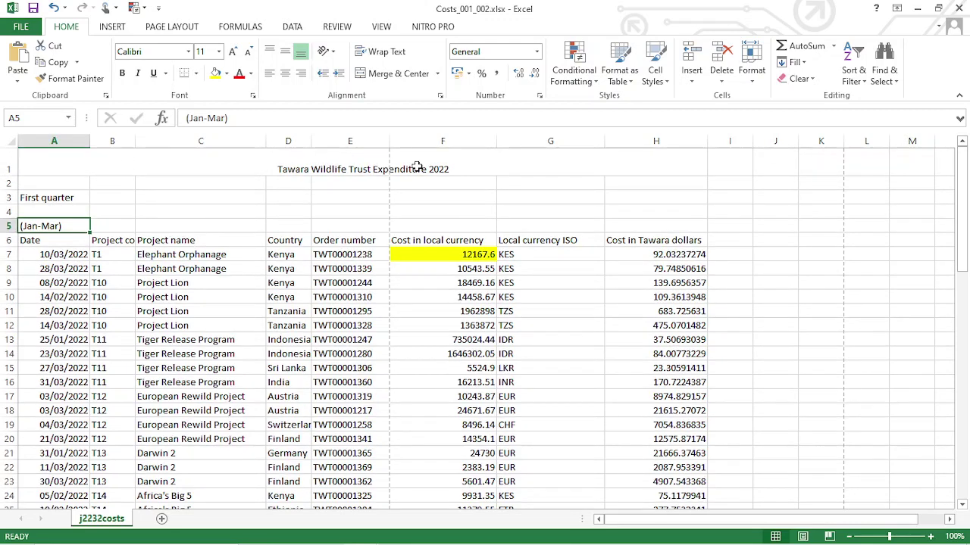
Change the font of the title in merged cell A1 to Arial Black
left_click(356, 171)
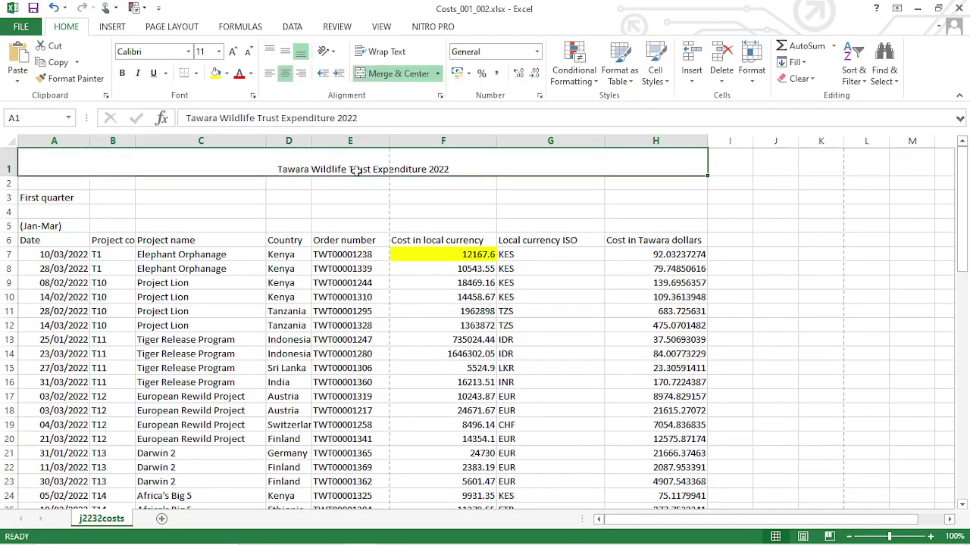
left_click(188, 51)
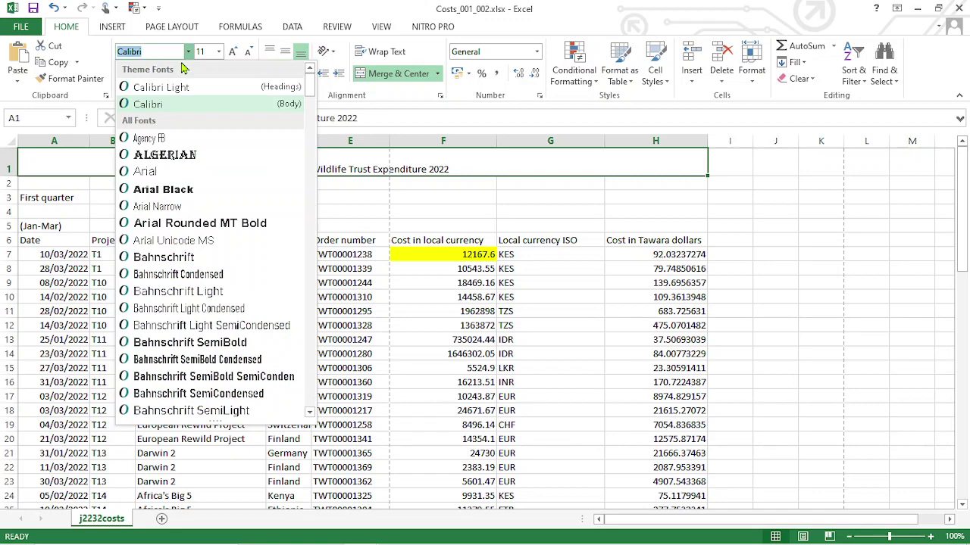
type("Arial")
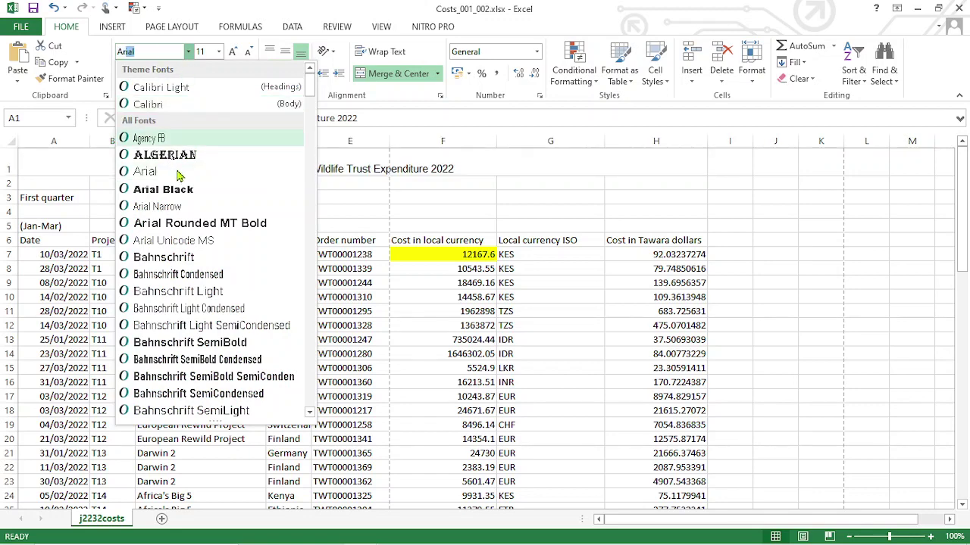
left_click(152, 189)
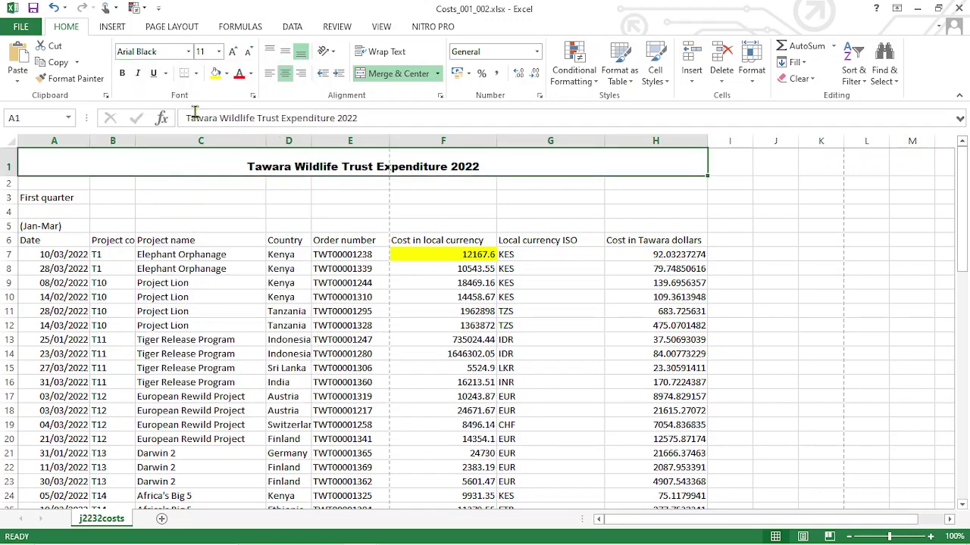
Enlarge the title text in A1 to font size 22
left_click(234, 53)
left_click(234, 53)
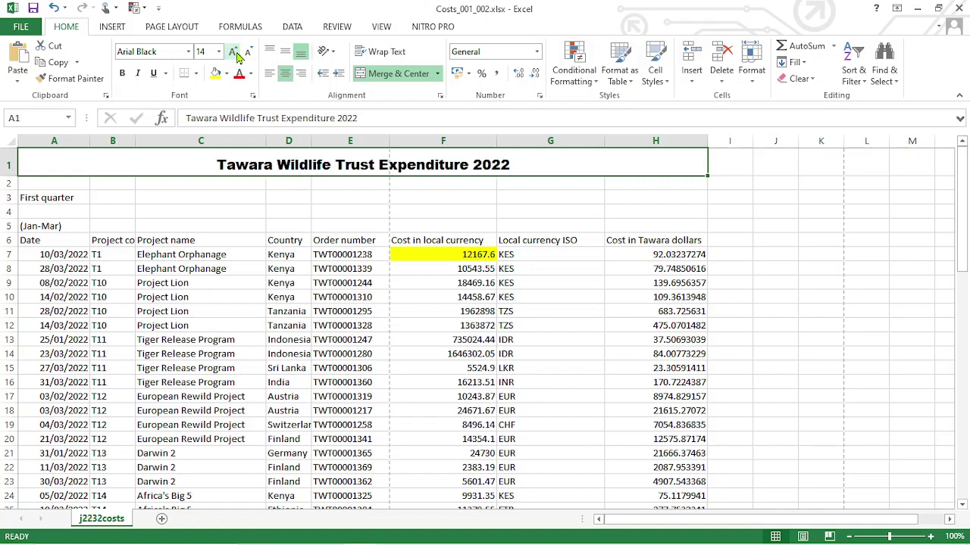
left_click(234, 53)
left_click(235, 53)
left_click(234, 53)
left_click(234, 53)
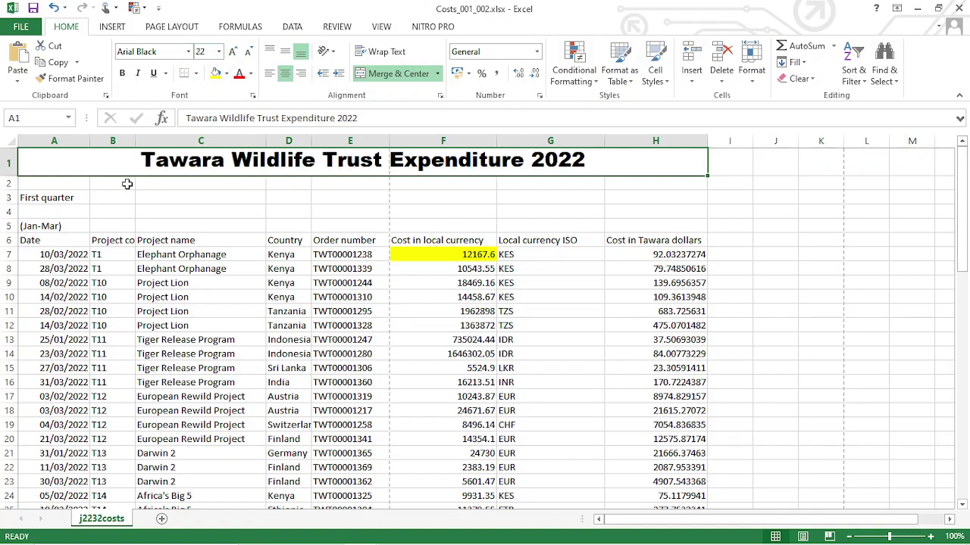
Make row 1 slightly taller and shrink row 2 to a thin spacer, checking against the layout in the question paper
mouse_move(10, 176)
left_mouse_down()
mouse_move(11, 196)
mouse_move(10, 183)
left_mouse_up()
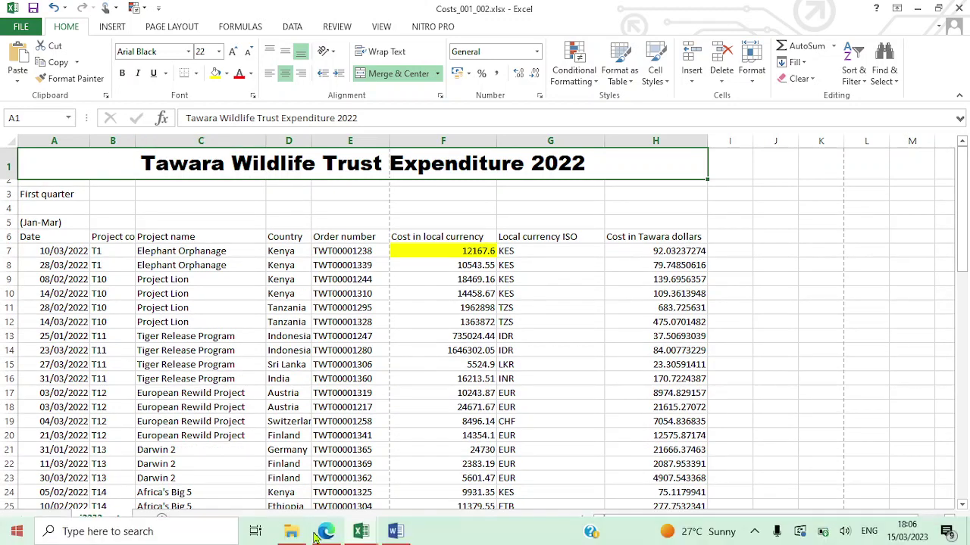
left_click(326, 532)
left_click(325, 532)
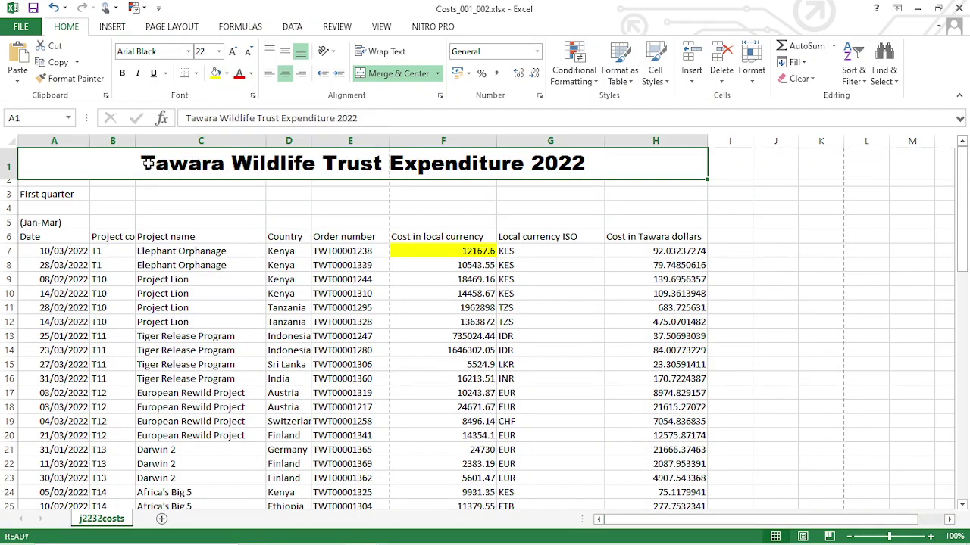
Try to recolour the title text inside cell A1 to white
double_click(144, 163)
mouse_move(144, 164)
left_mouse_down()
mouse_move(603, 168)
mouse_move(230, 186)
mouse_move(141, 168)
left_mouse_up()
left_click(604, 168)
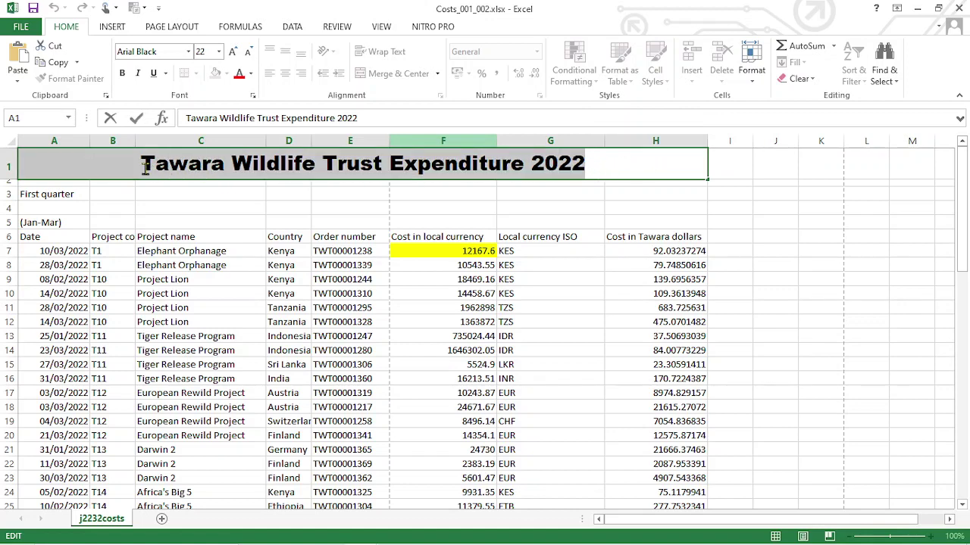
left_click(251, 73)
left_click(241, 135)
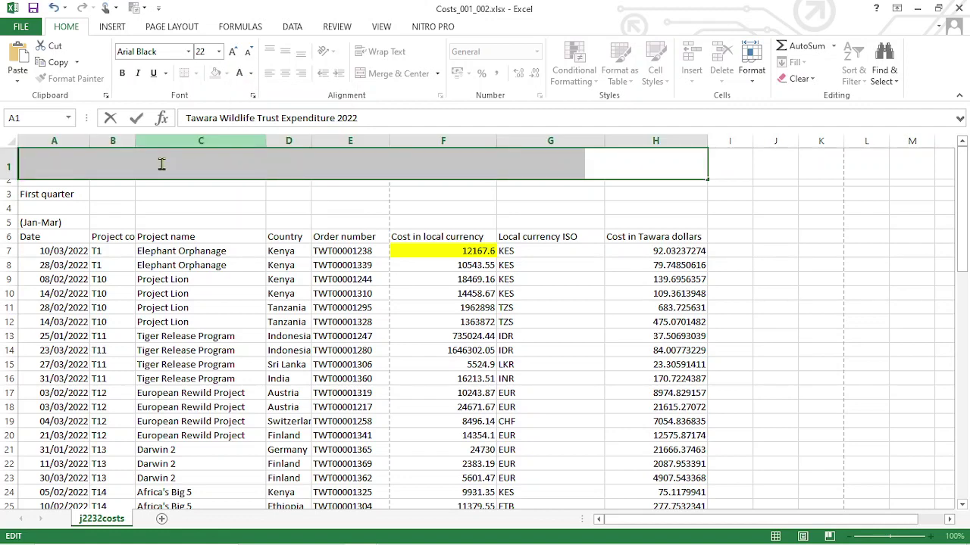
Leave the title cell and undo the white font colour change
left_click(178, 163)
left_click_drag(30, 160, 613, 168)
left_click(694, 166)
left_click(742, 169)
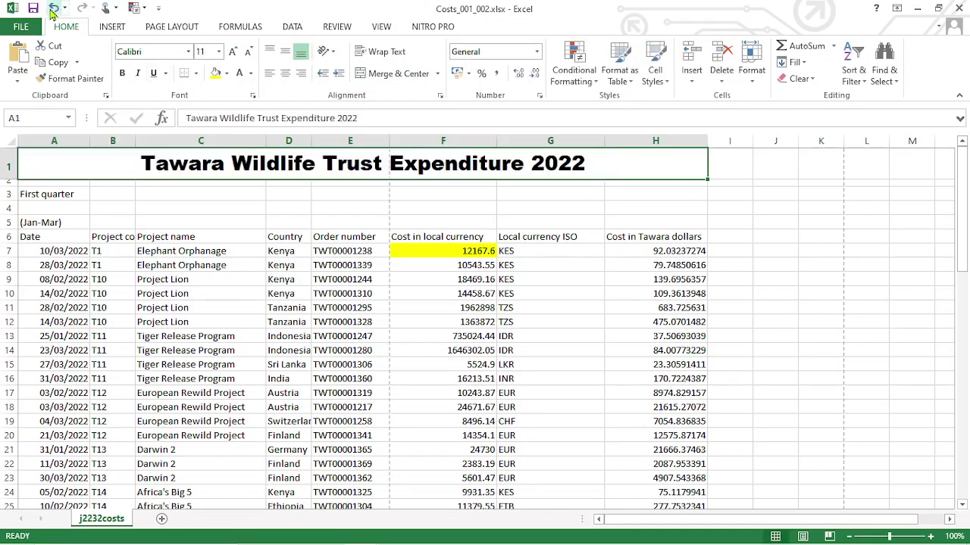
left_click(54, 7)
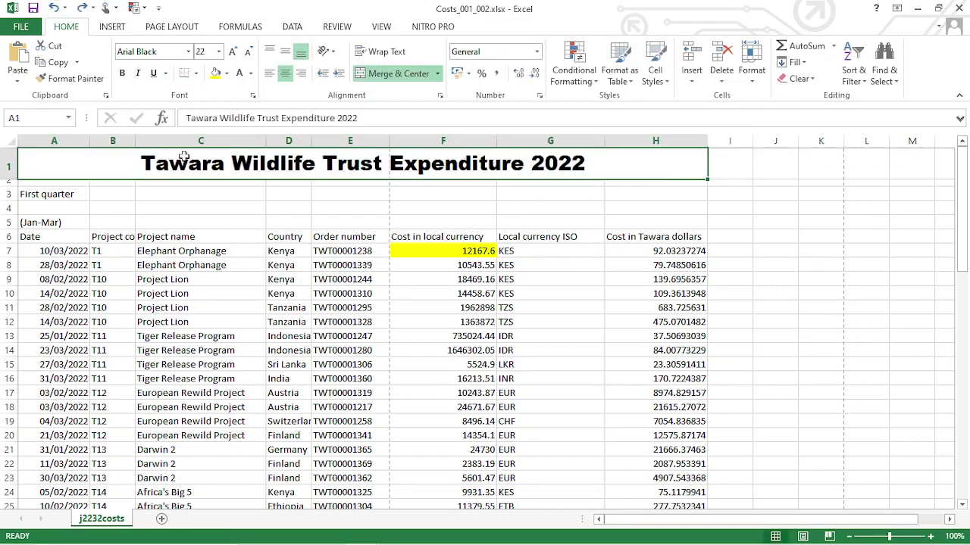
Fill the merged title cell A1 with black and set its text colour to white
left_click(226, 73)
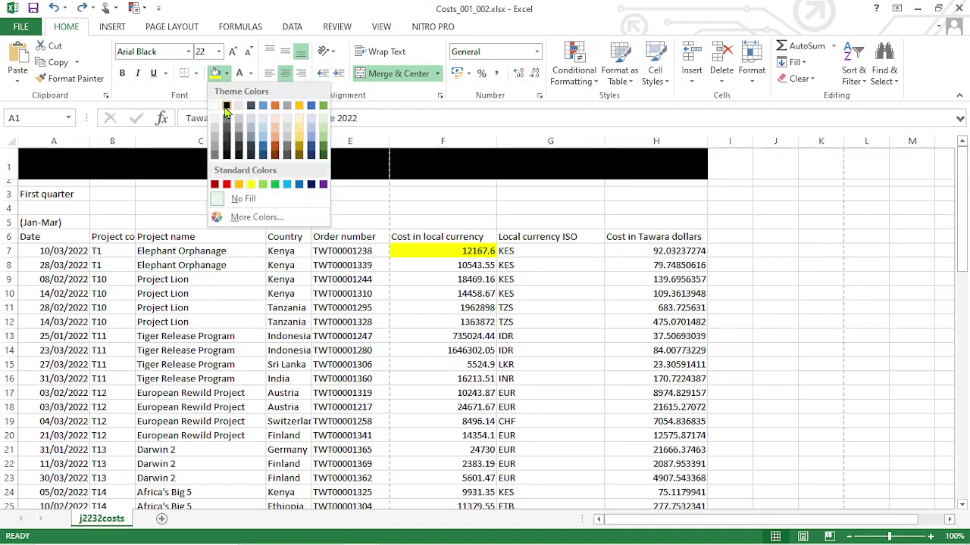
left_click(226, 106)
double_click(527, 164)
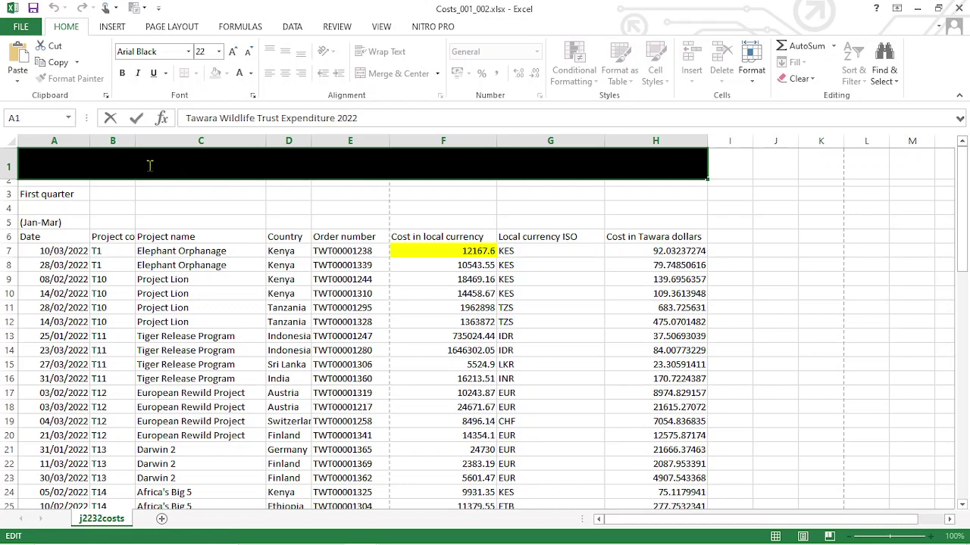
left_click(238, 74)
left_click(475, 248)
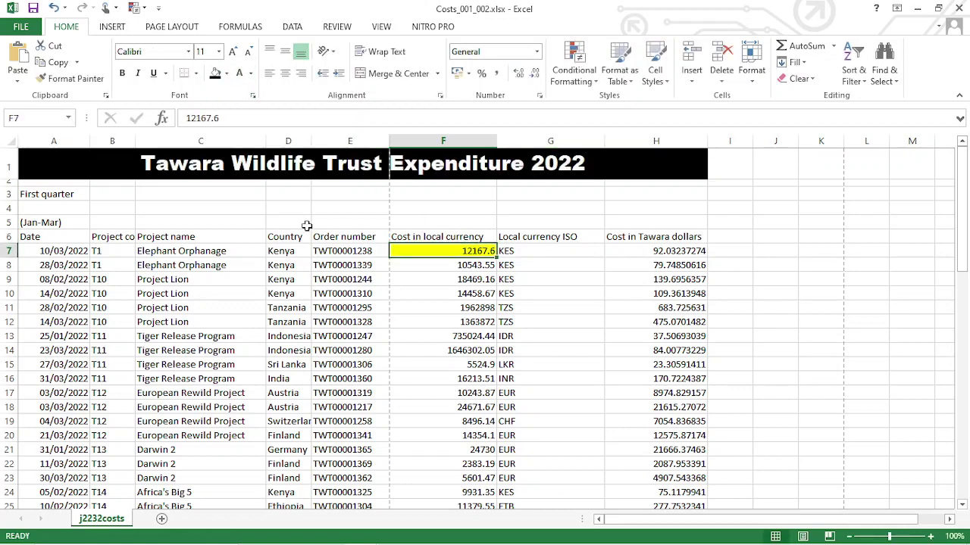
left_click(204, 211)
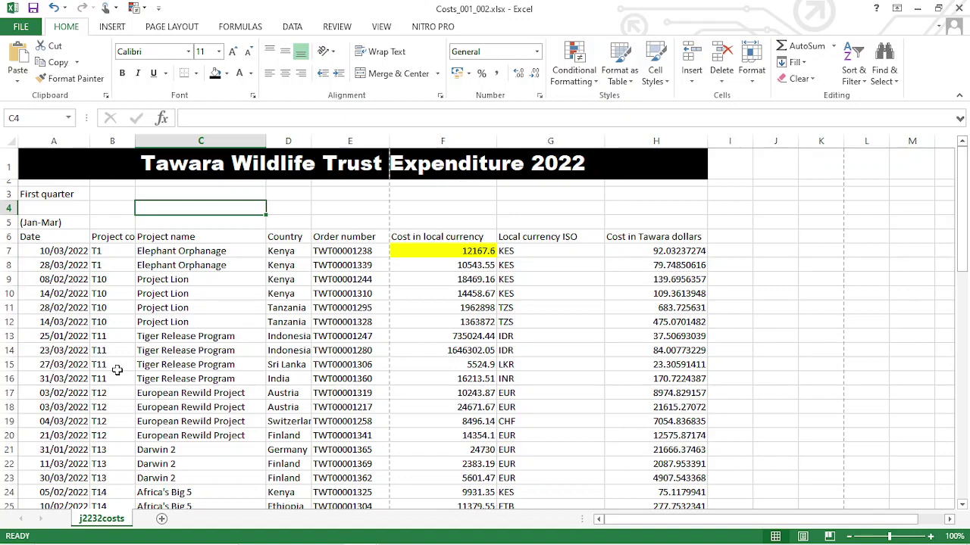
Check the layout in the question paper and move the "(Jan-Mar)" label from A5 to A4
left_click(324, 532)
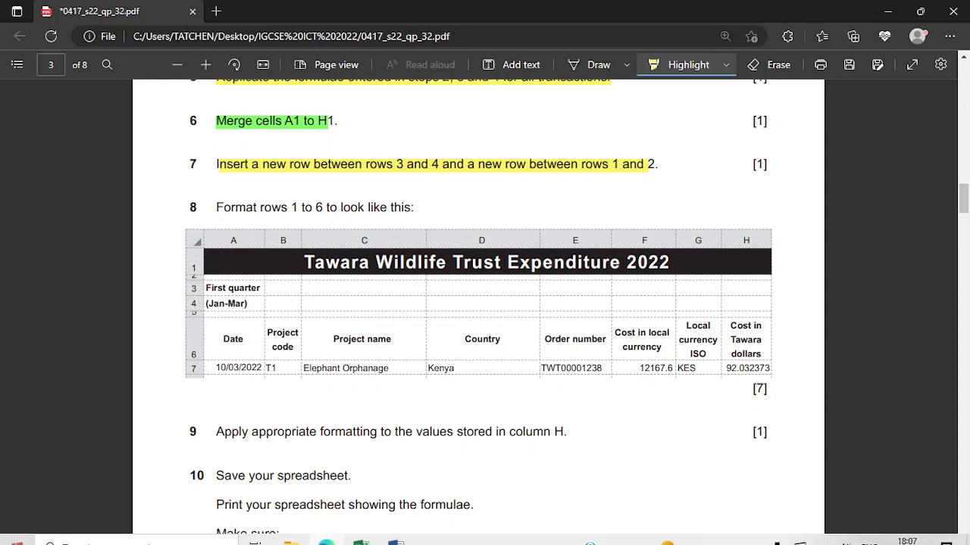
left_click(360, 531)
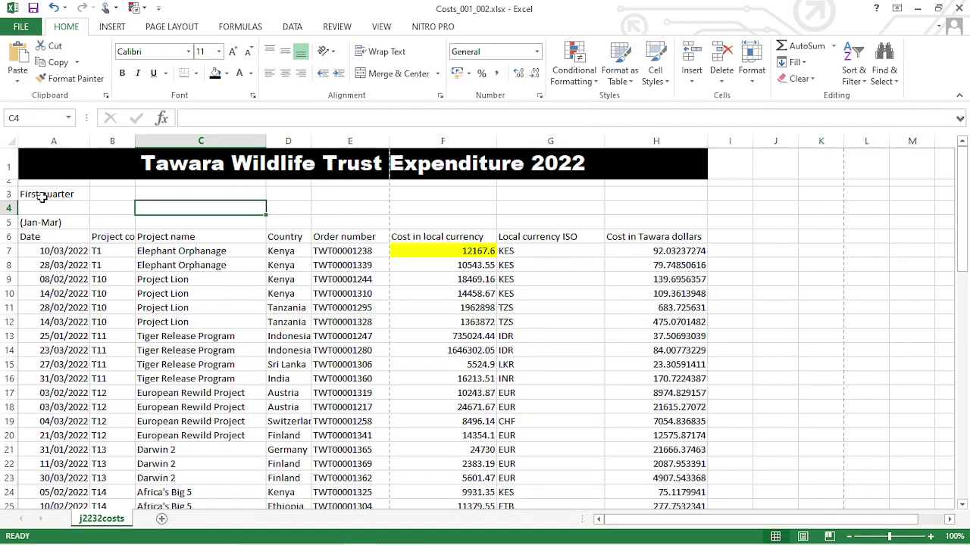
left_click(39, 223)
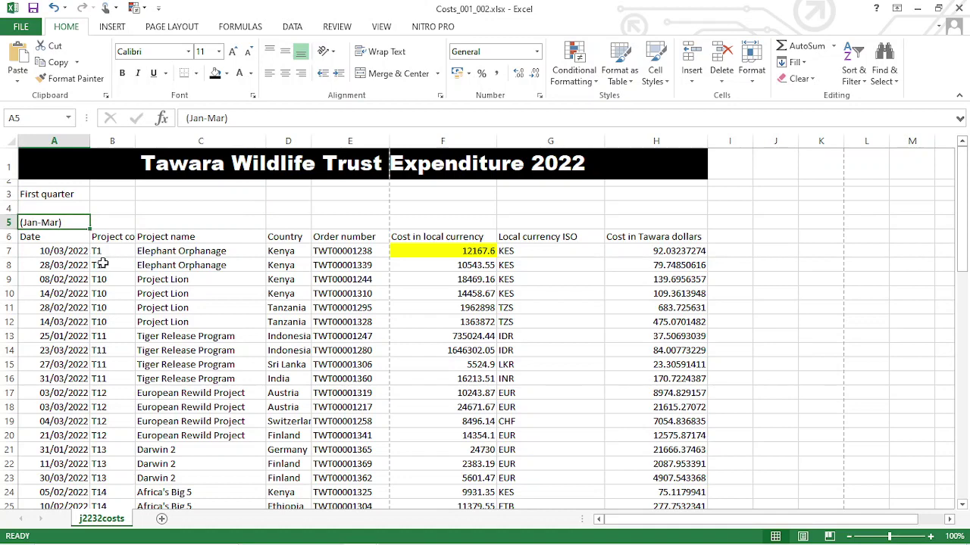
key("ctrl+x")
left_click(55, 208)
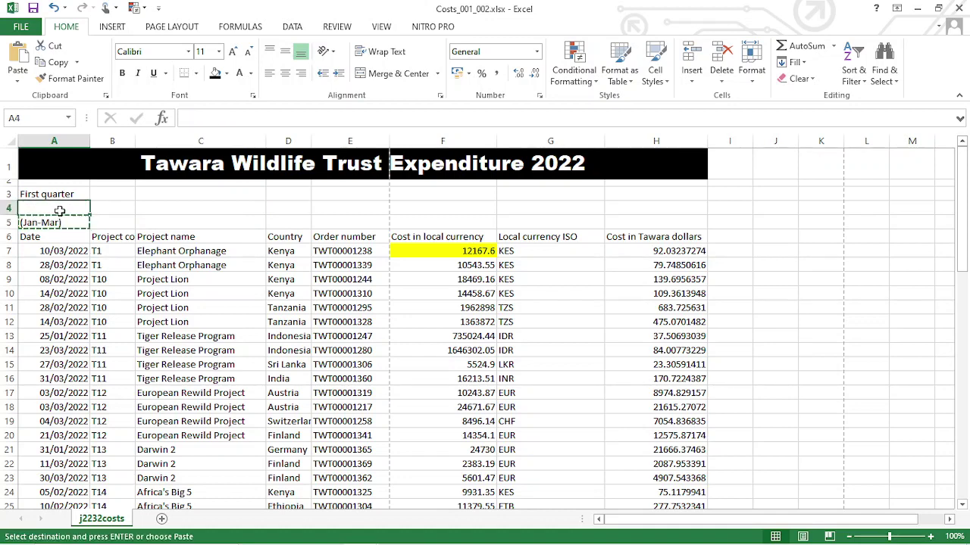
key("ctrl+v")
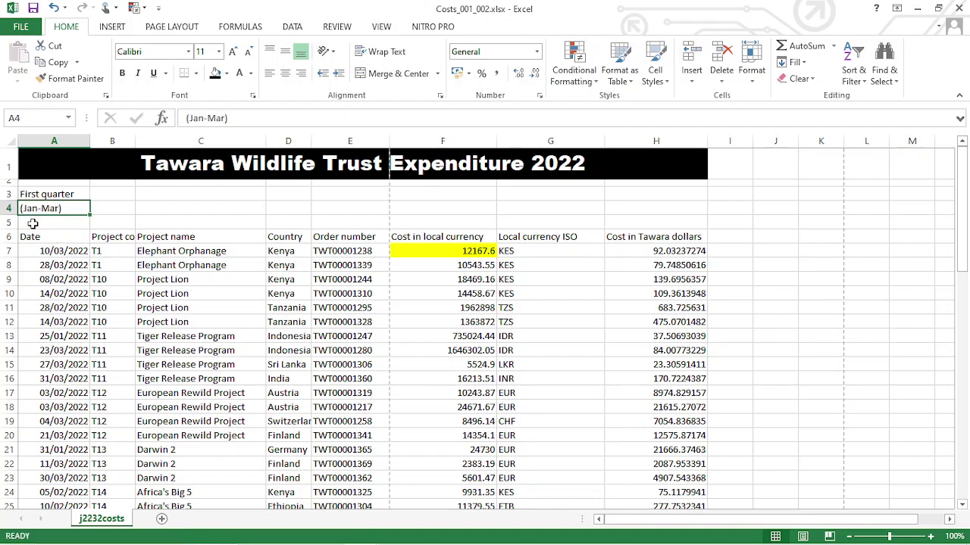
Shrink the empty row 5 to a thin spacer row above the column headings
left_click(32, 224)
left_click_drag(15, 229, 13, 223)
left_click(82, 269)
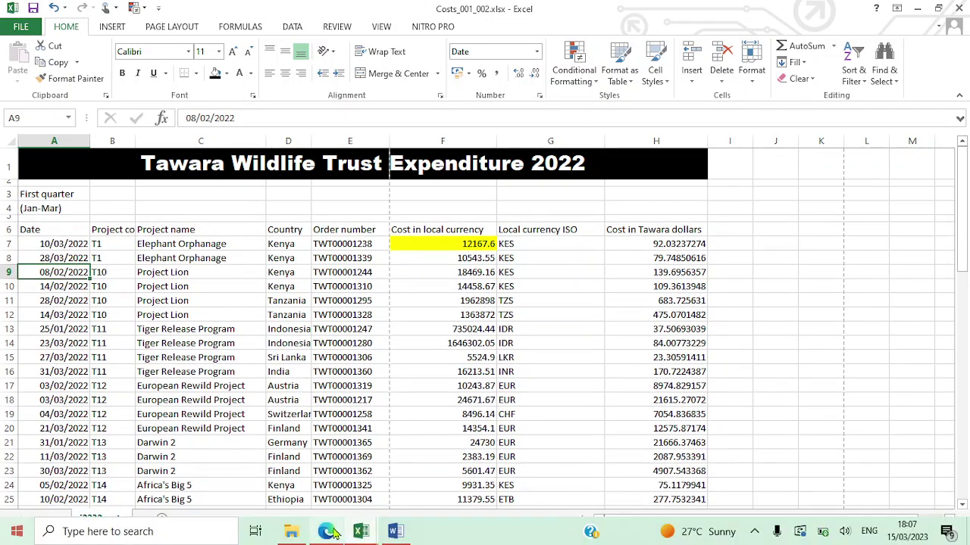
Check the sample layout in the question paper and make the labels and column headings in A3:H6 bold
left_click(333, 533)
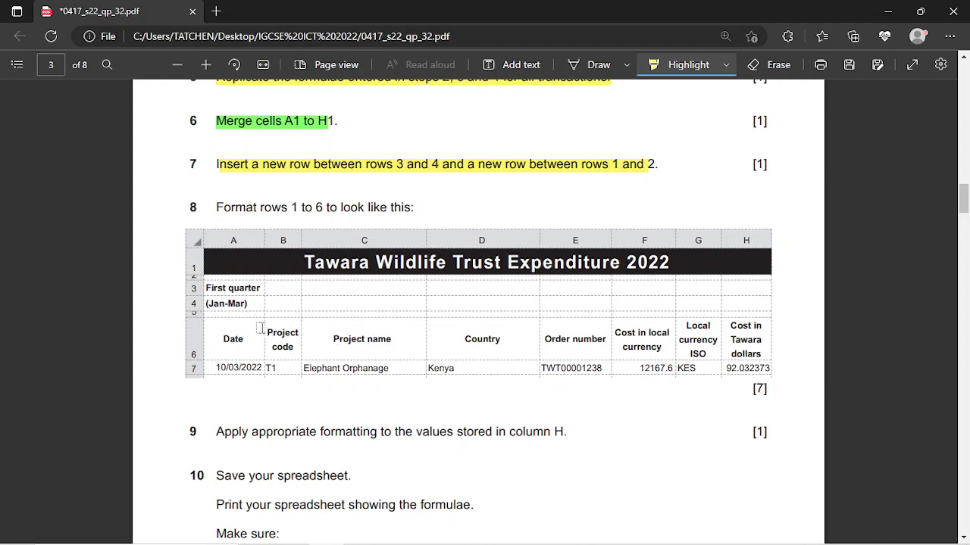
left_click(360, 531)
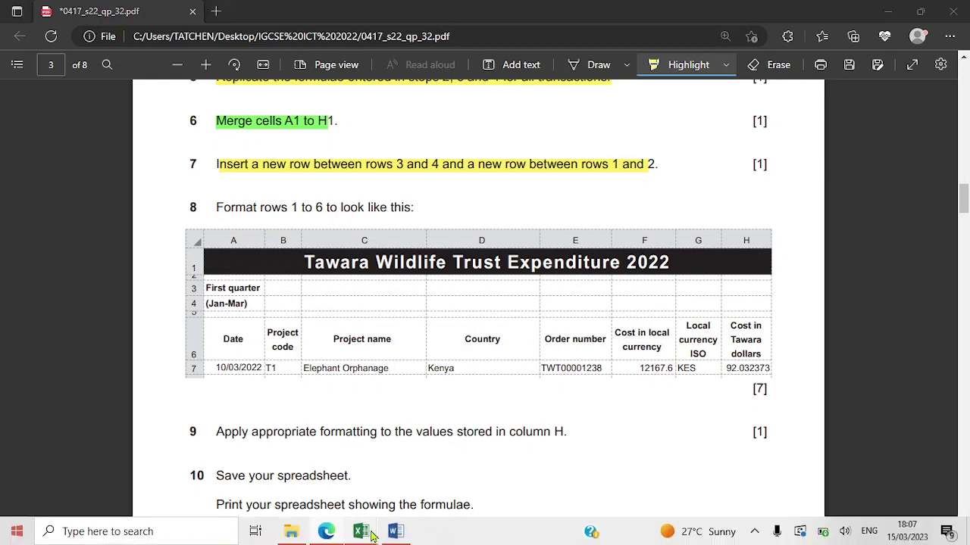
left_click(521, 462)
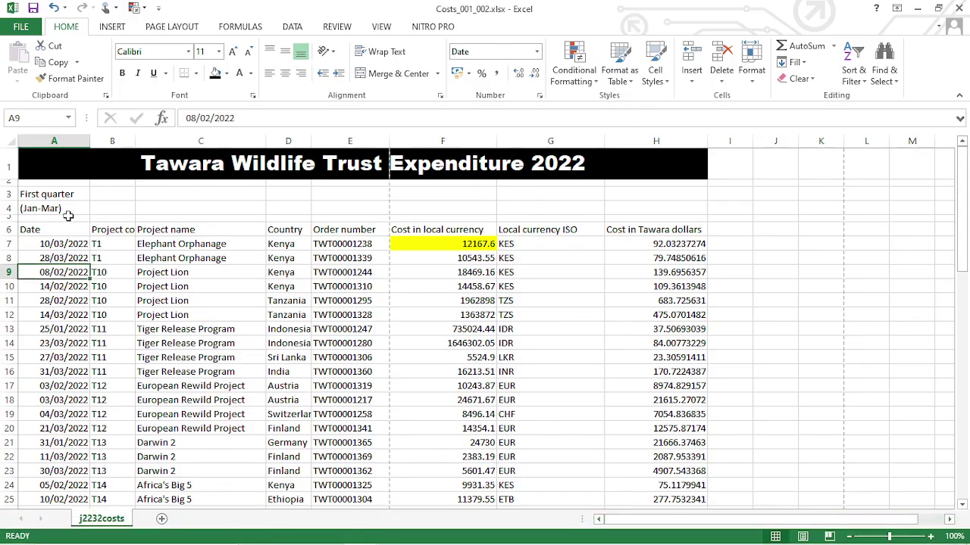
left_click_drag(58, 194, 667, 229)
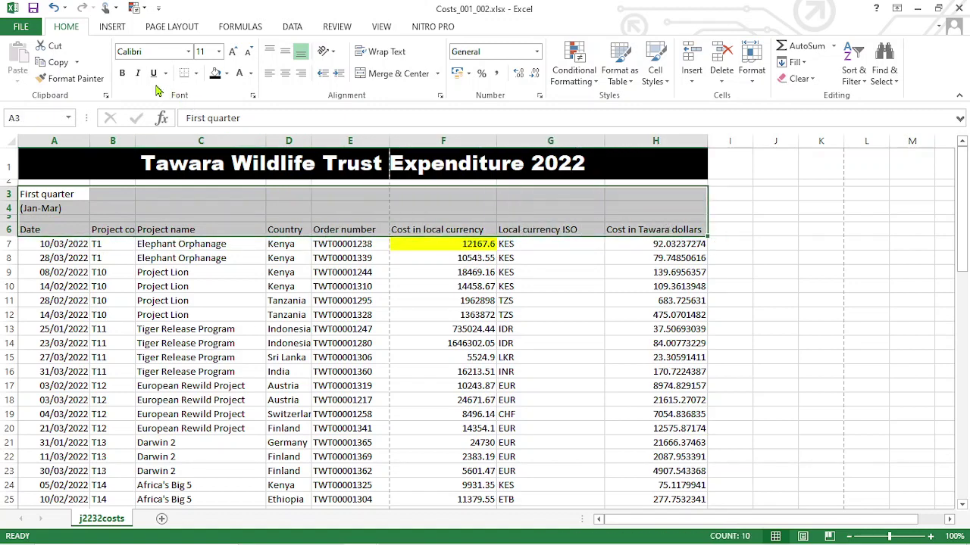
left_click(122, 73)
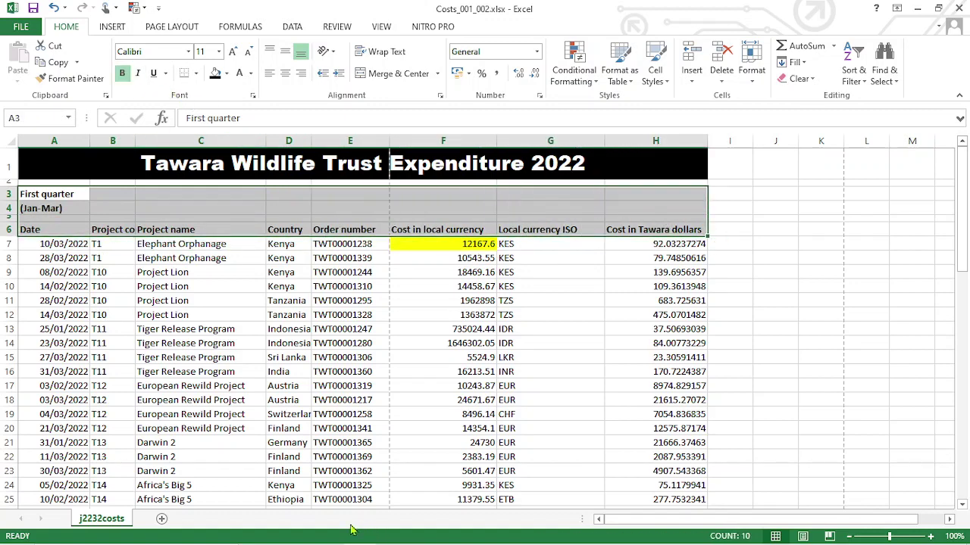
Compare the column headings with the question paper's sample and wrap the text of the "Project code" heading in B6
left_click(327, 531)
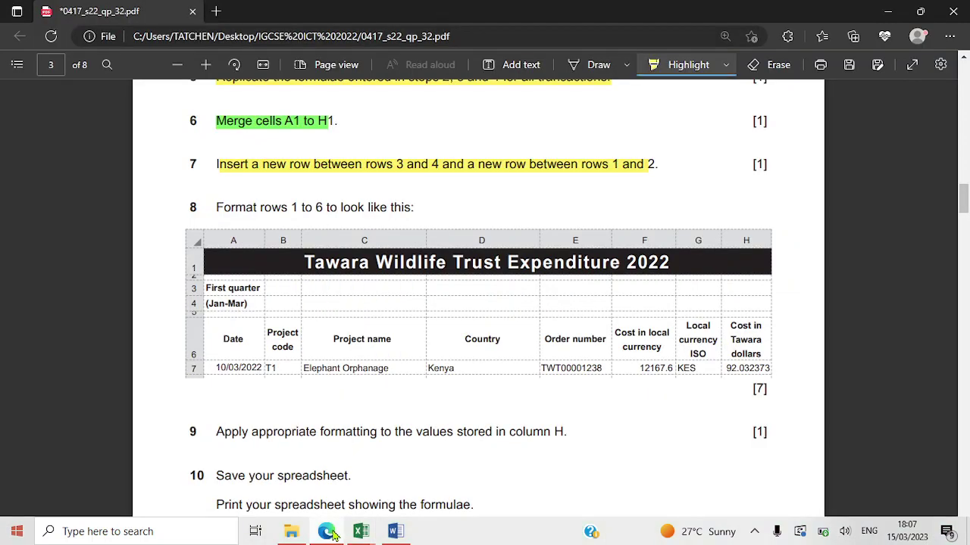
left_click(331, 532)
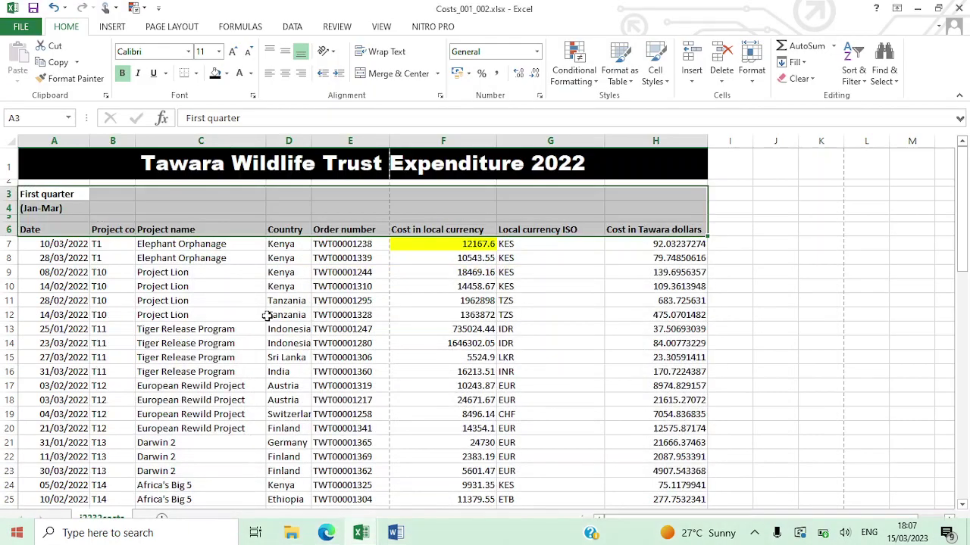
left_click(326, 532)
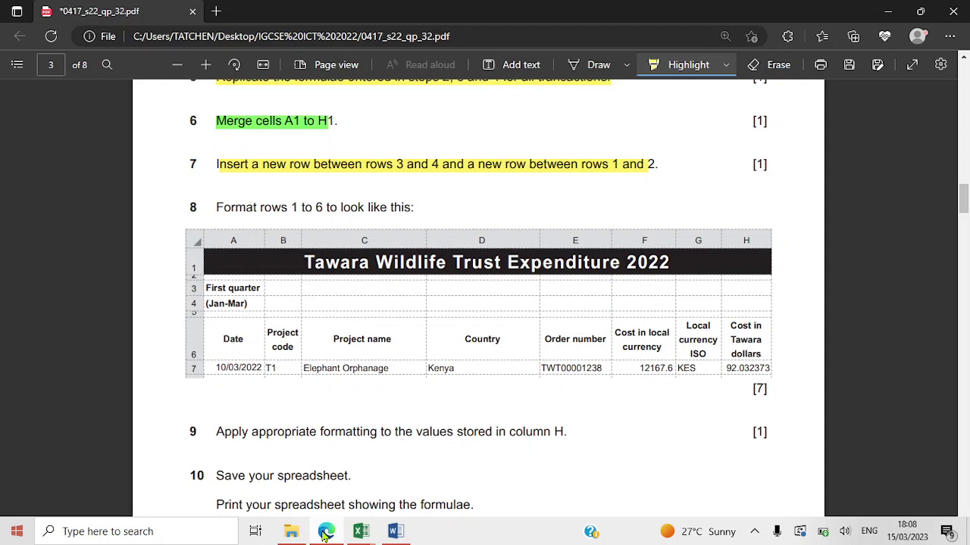
left_click(326, 533)
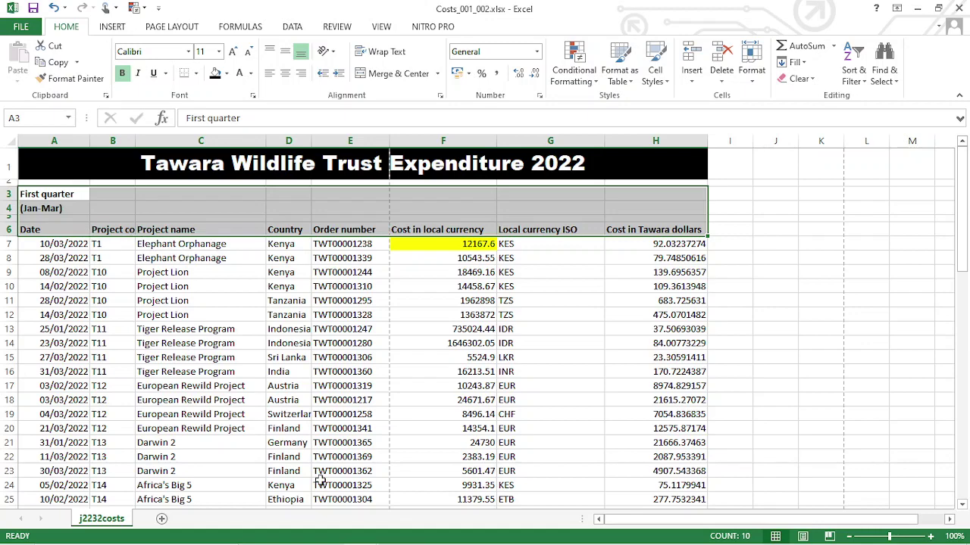
mouse_move(300, 536)
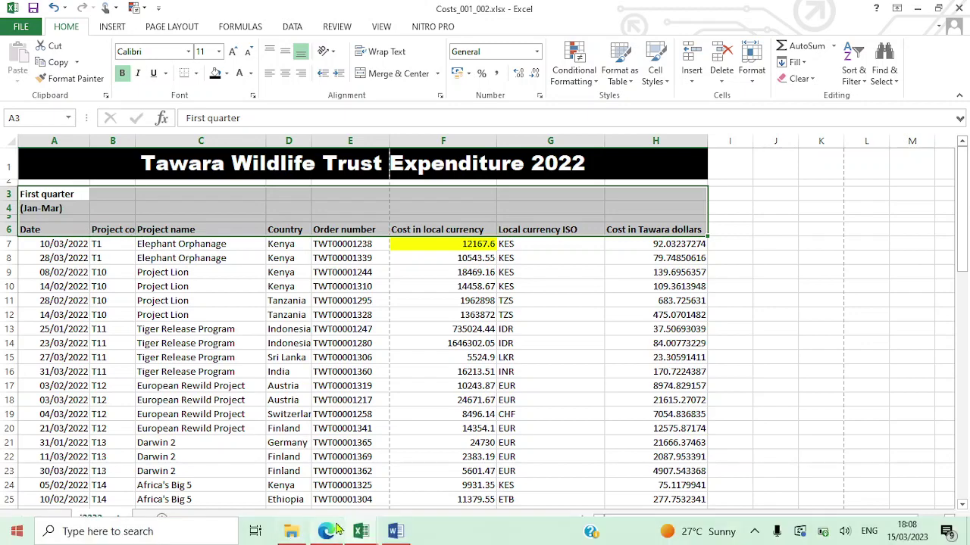
left_click(327, 535)
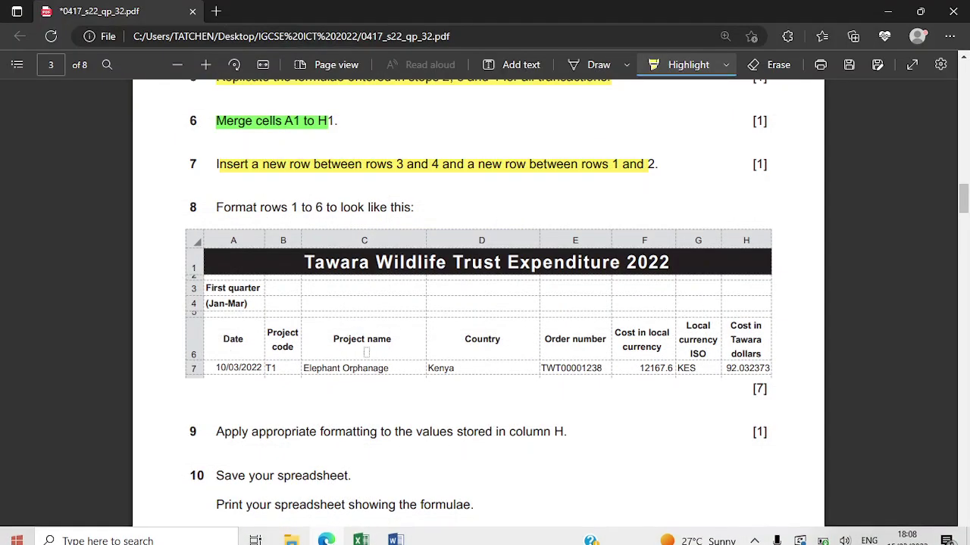
scroll(362, 336, "down", 2)
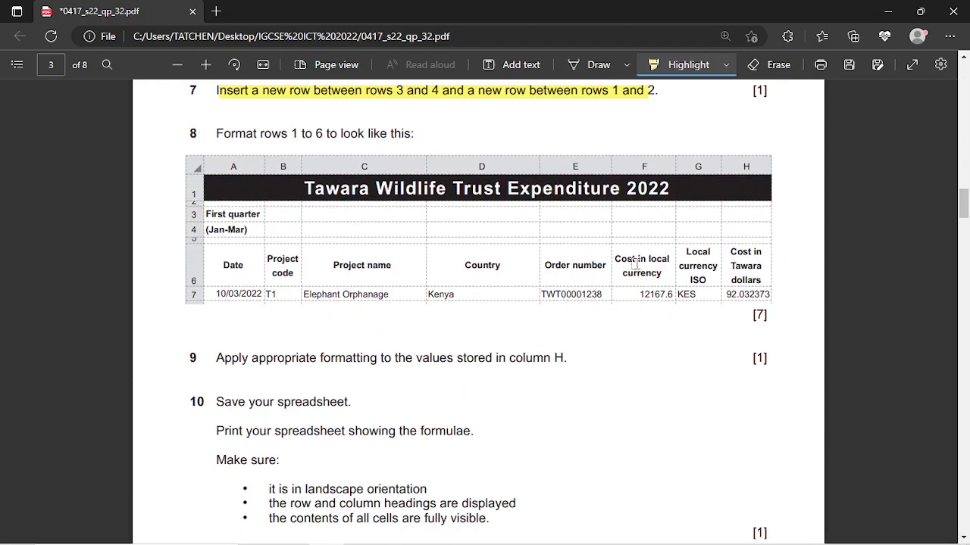
left_click(362, 533)
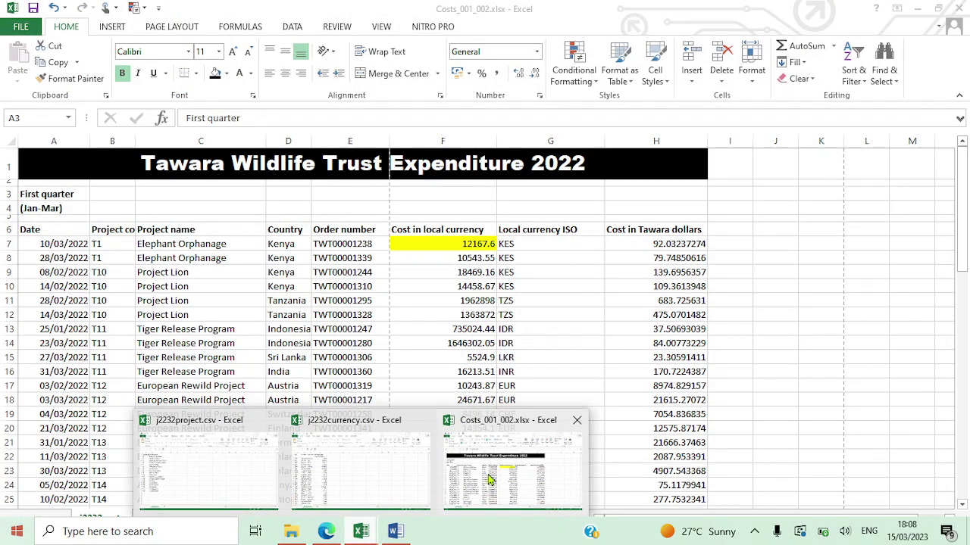
left_click(489, 480)
left_click(114, 229)
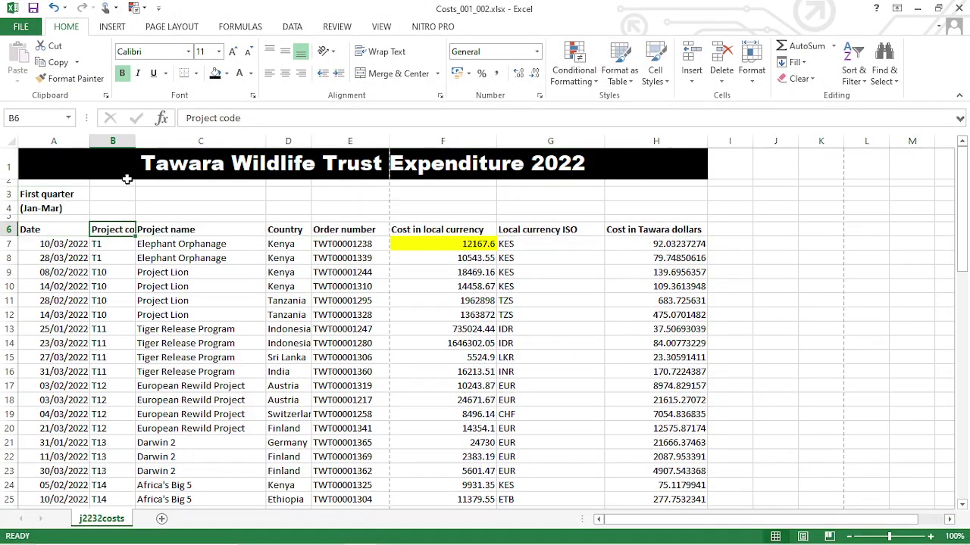
left_click(381, 52)
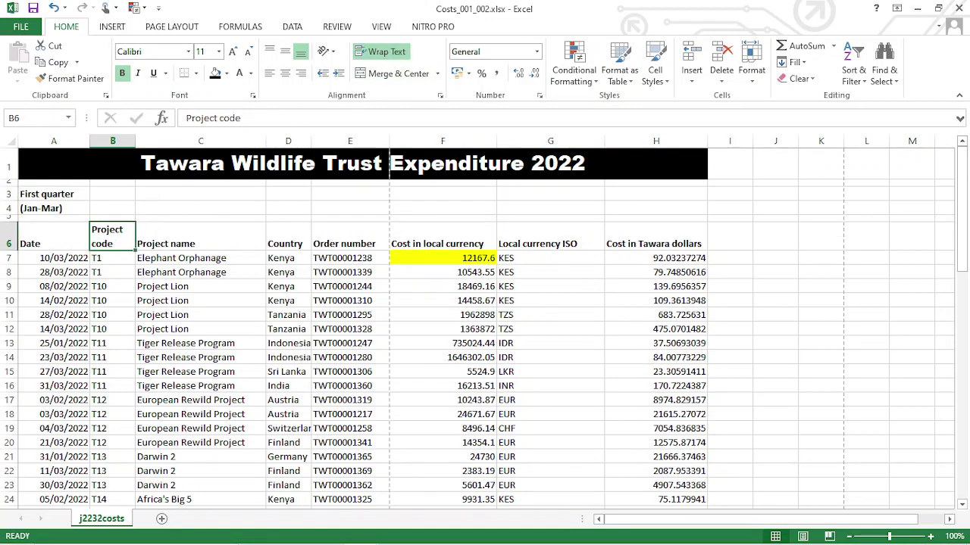
Turn on text wrapping for the "Cost in local currency" heading in F6 and widen column D to fit the country names
left_click(330, 533)
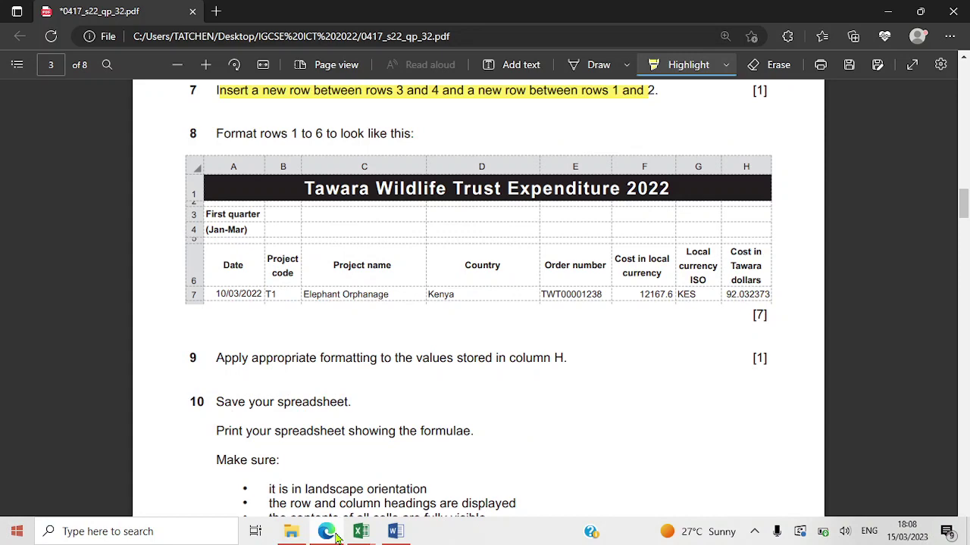
left_click(361, 531)
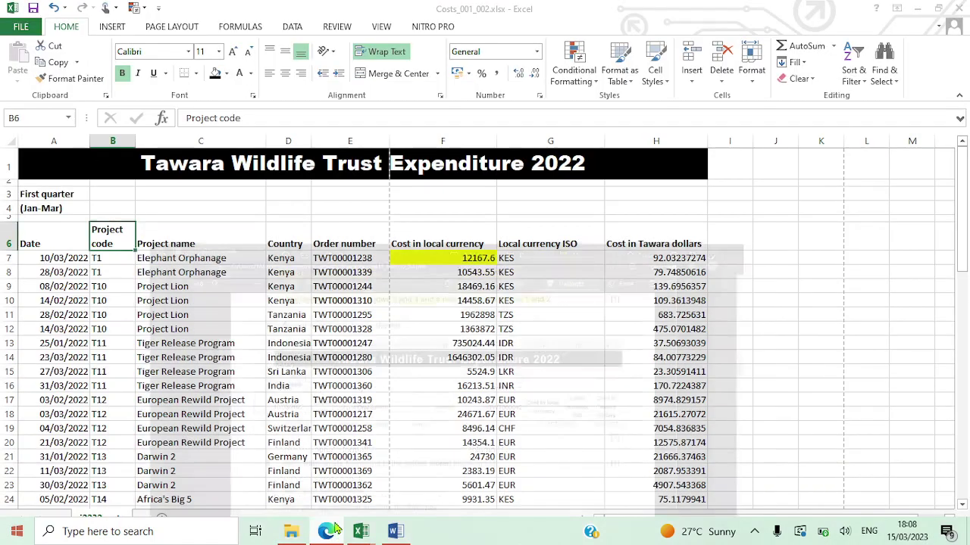
left_click(468, 229)
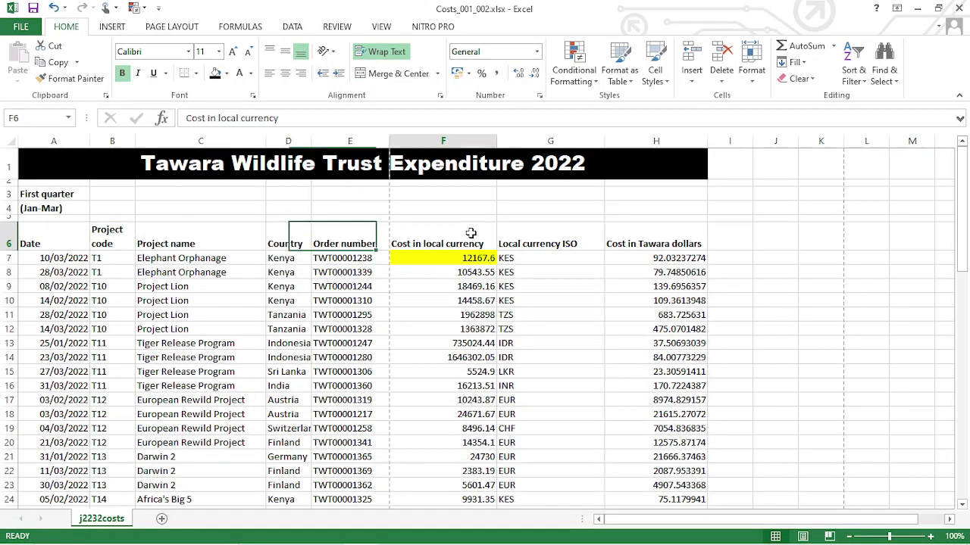
left_click(387, 52)
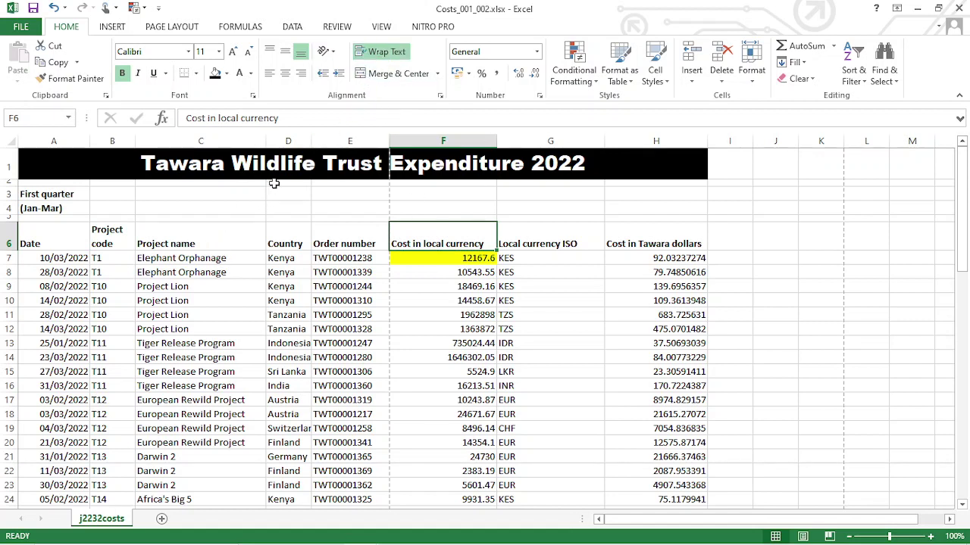
left_click_drag(311, 143, 339, 140)
left_click(331, 151)
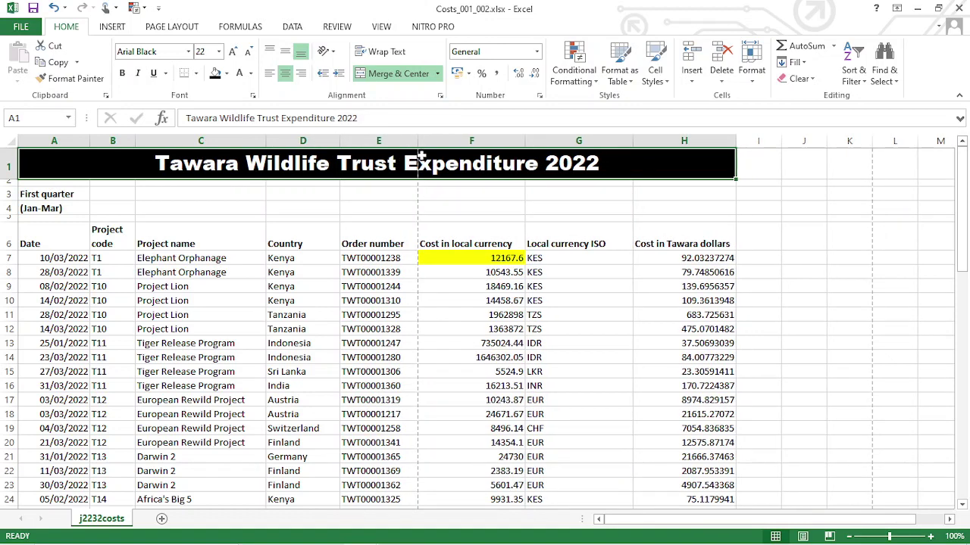
Narrow column F so that its heading "Cost in local currency" breaks over two lines as in the question paper
left_click(490, 241)
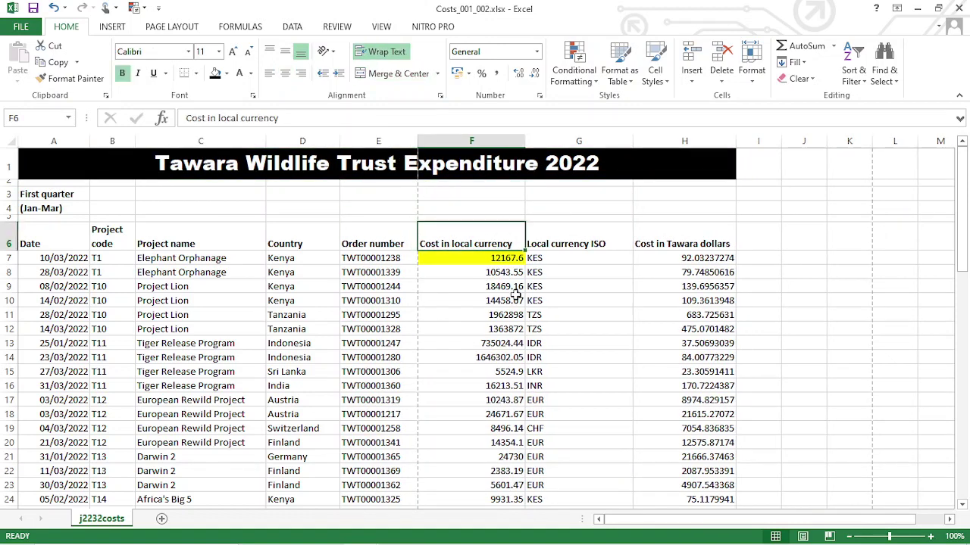
left_click(327, 531)
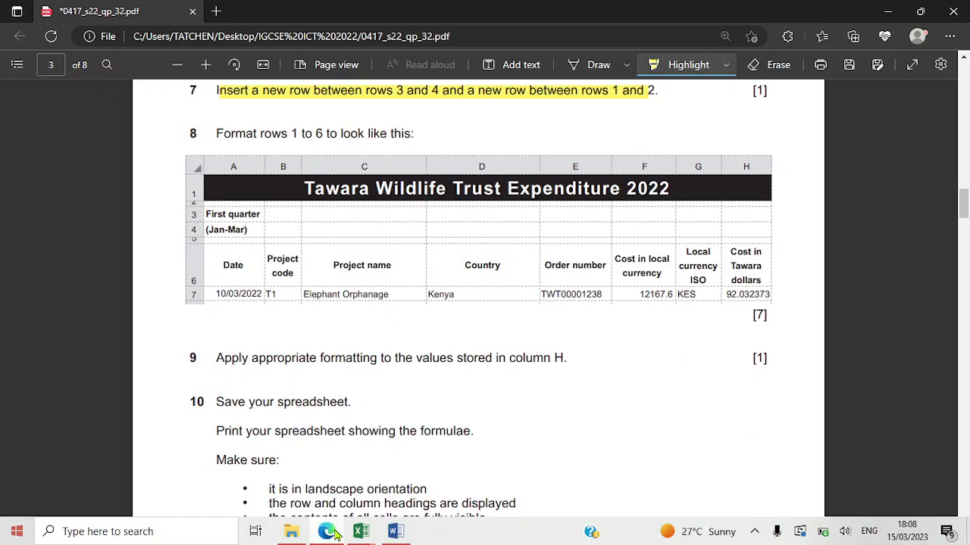
left_click(333, 533)
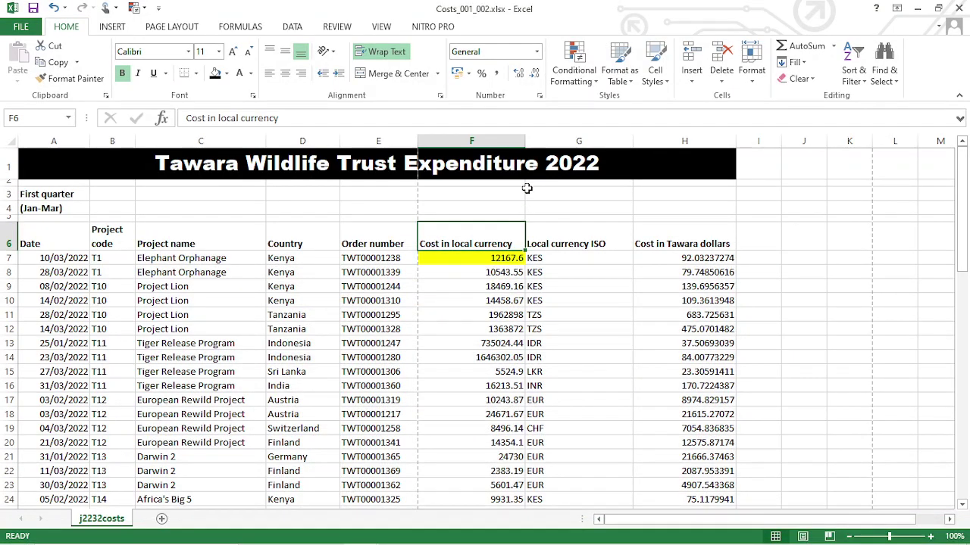
left_click_drag(525, 140, 497, 141)
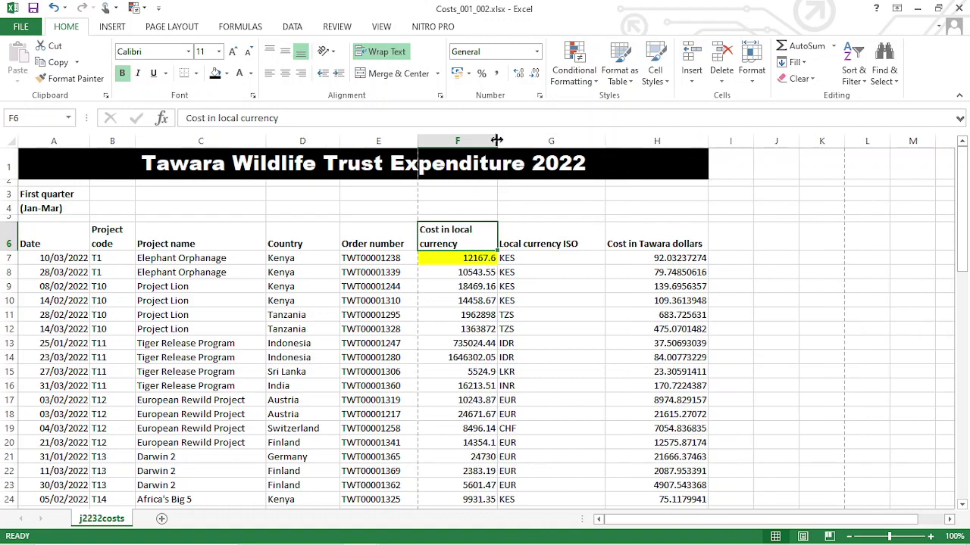
left_click_drag(493, 140, 485, 140)
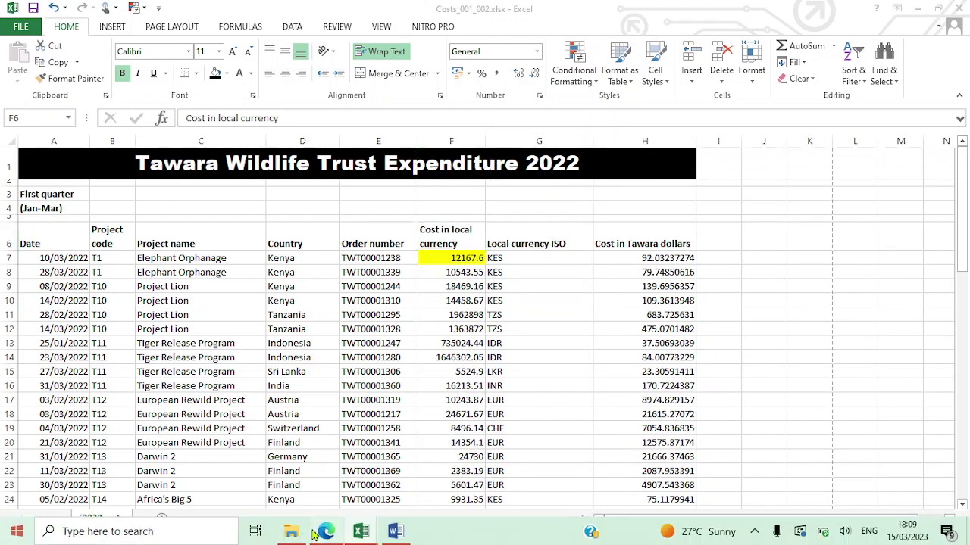
Wrap the text of the "Local currency ISO" heading in G6 and narrow column G, following the question paper
left_click(325, 531)
mouse_move(328, 535)
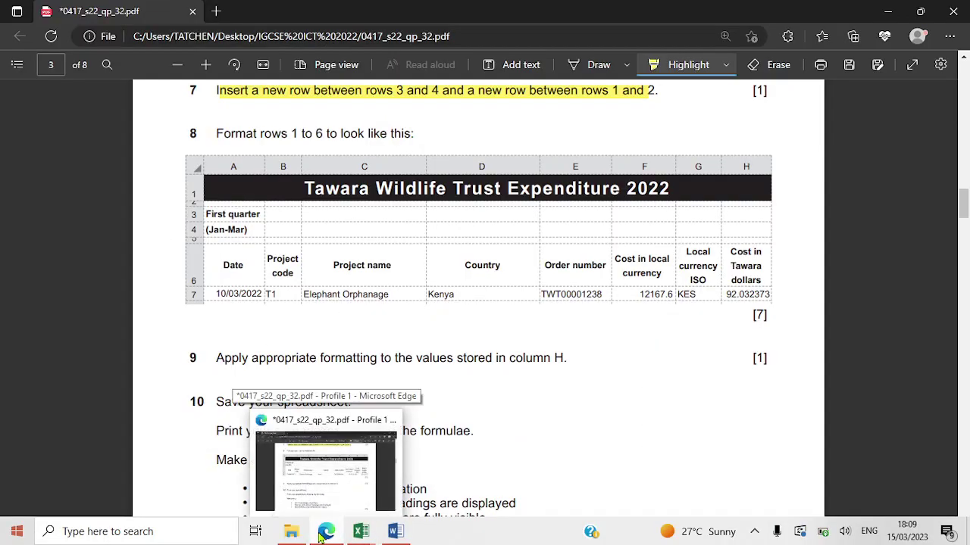
left_click(361, 531)
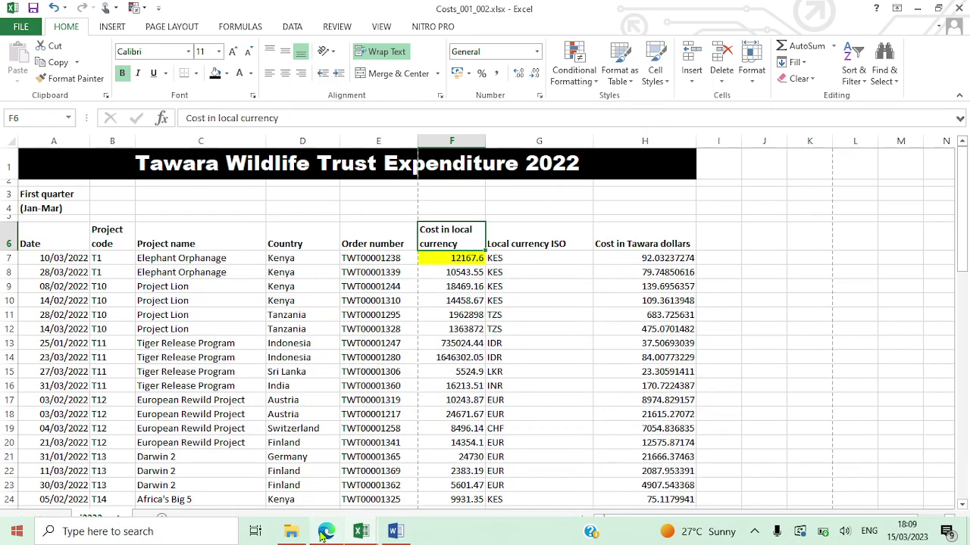
left_click(498, 227)
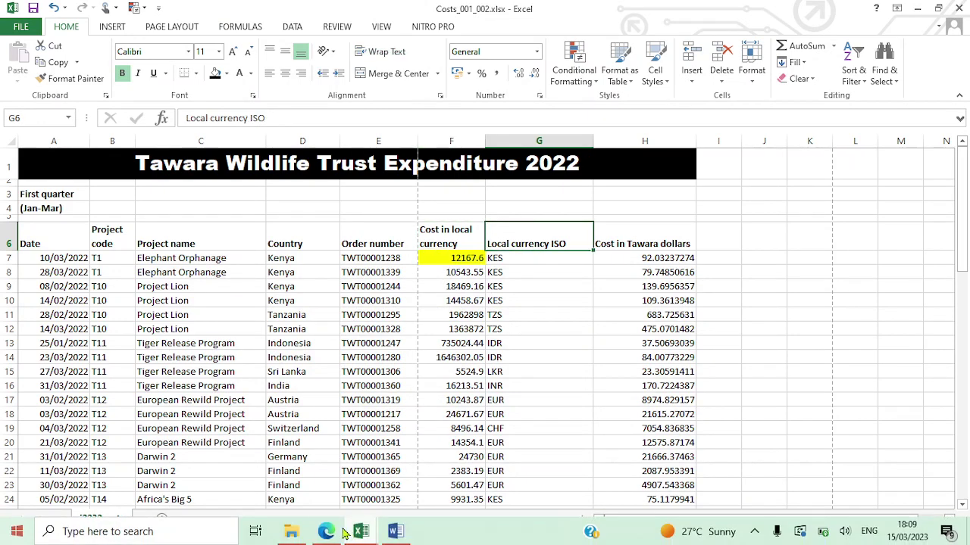
left_click(324, 533)
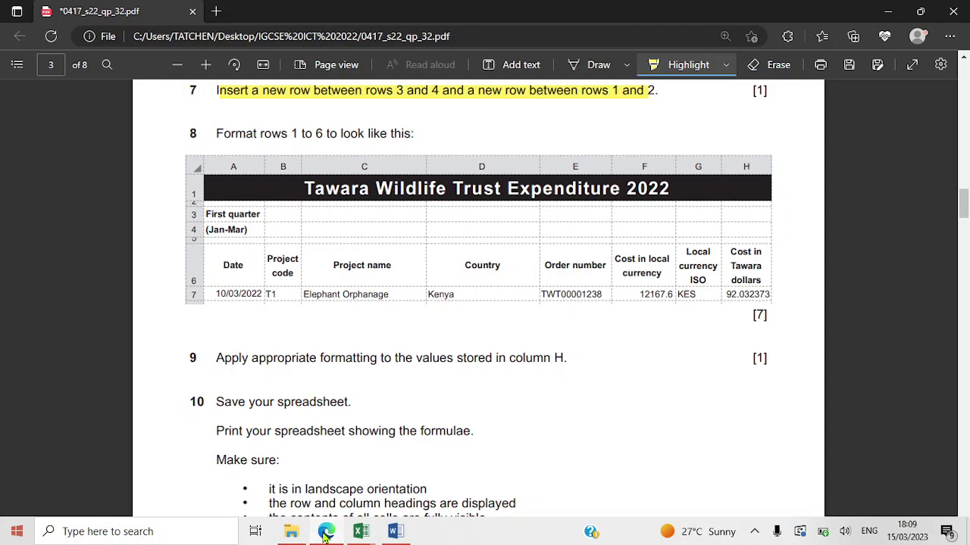
left_click(324, 534)
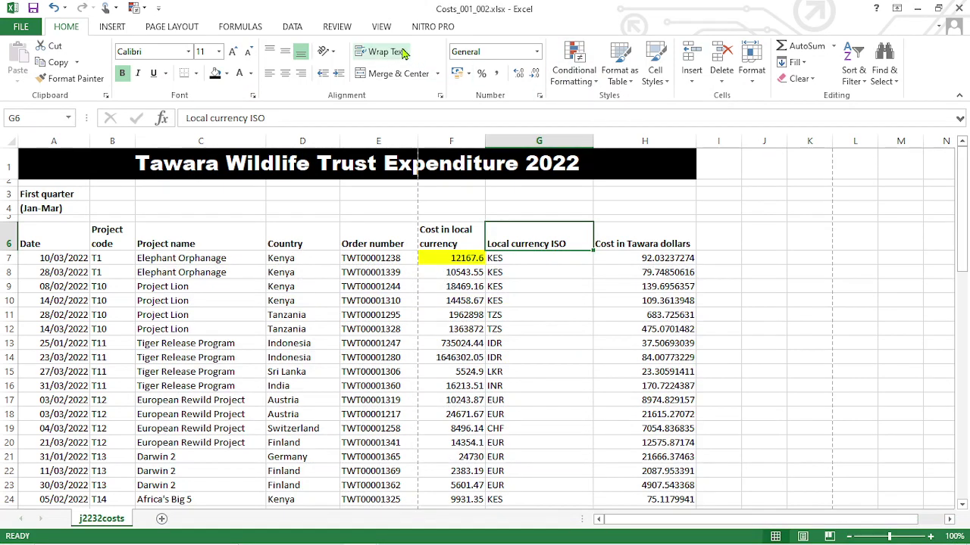
left_click(371, 51)
left_click_drag(593, 149, 556, 144)
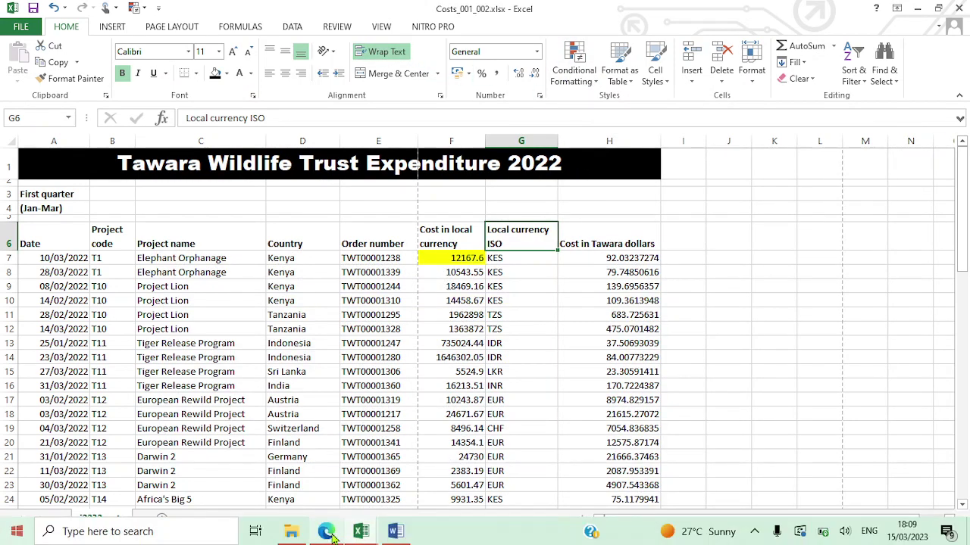
Narrow column G further and reapply text wrapping to G6 so that "Local currency ISO" fits on three lines
left_click(327, 533)
left_click(327, 533)
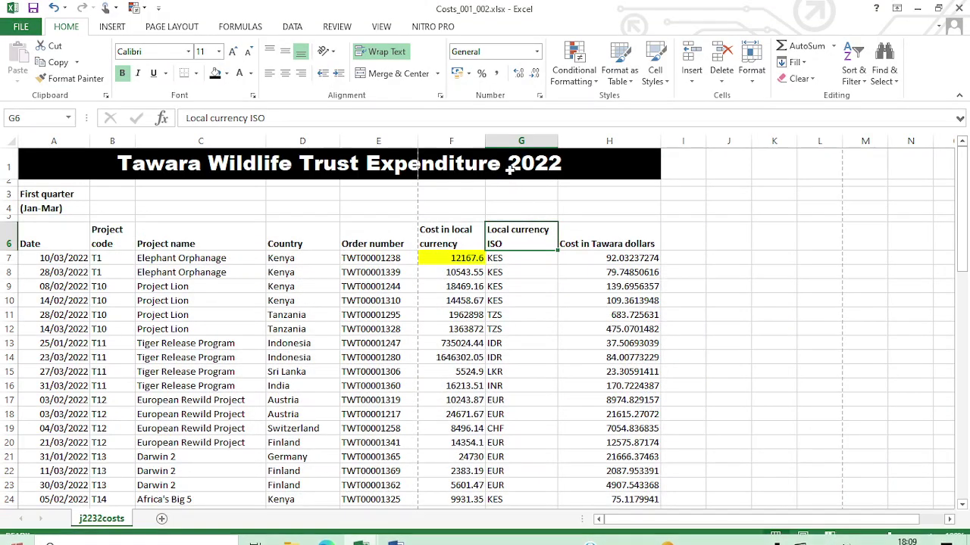
mouse_move(556, 142)
left_mouse_down()
mouse_move(533, 142)
mouse_move(543, 143)
left_mouse_up()
left_click(580, 234)
left_click(507, 232)
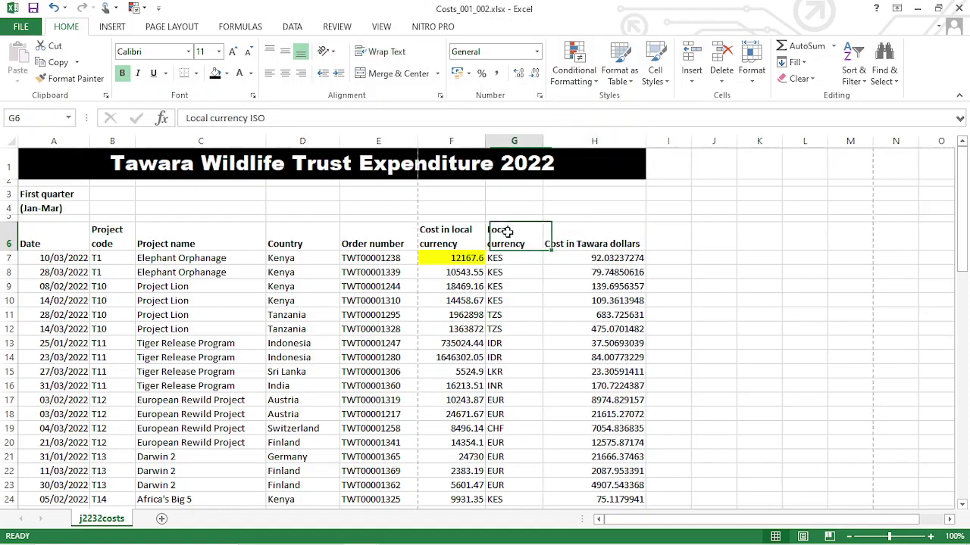
left_click(379, 51)
left_click(378, 51)
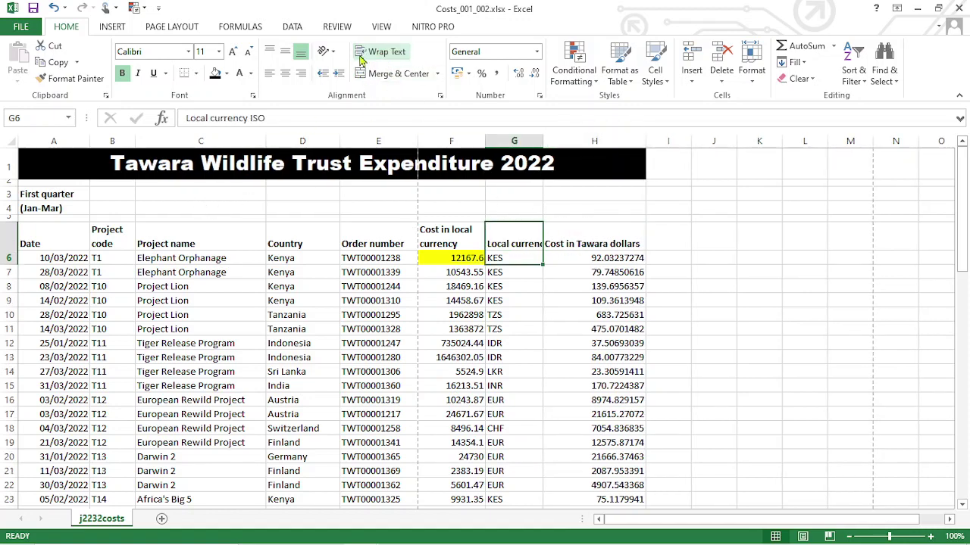
Wrap the text of the "Cost in Tawara dollars" heading in H6 and narrow column H, following the question paper
left_click(563, 239)
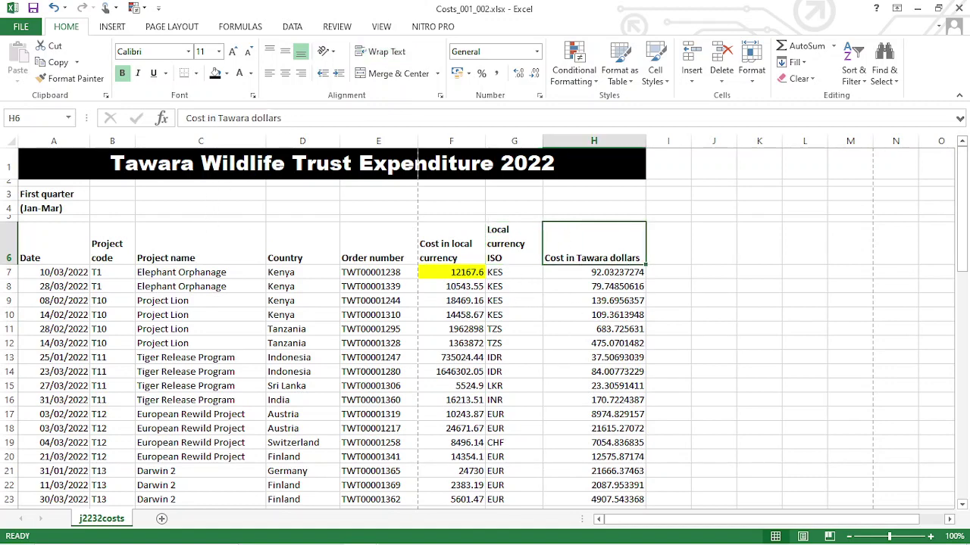
left_click(326, 532)
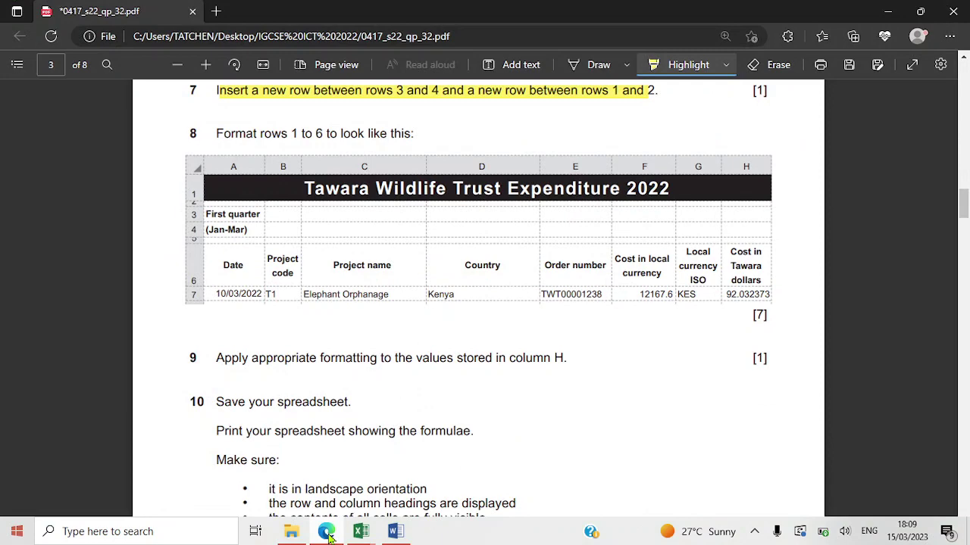
left_click(325, 532)
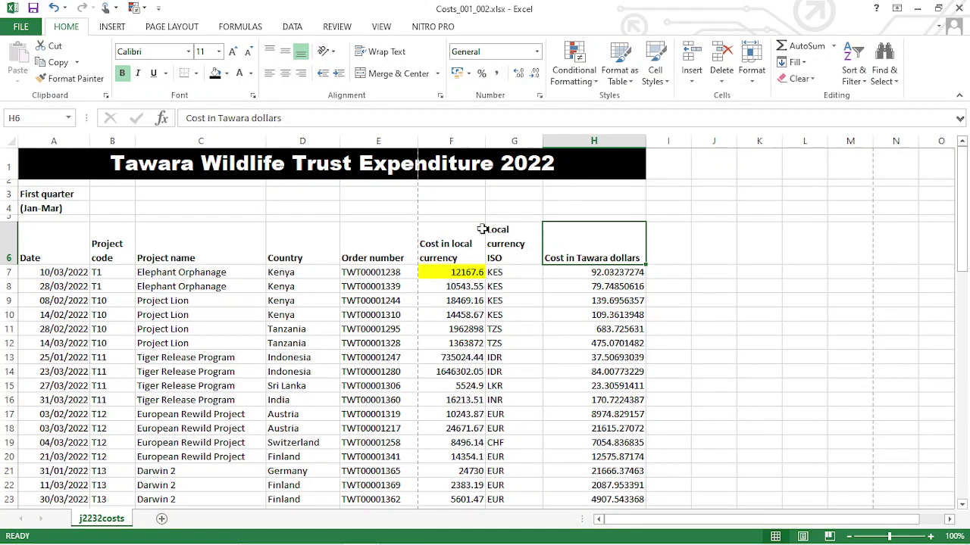
left_click(375, 52)
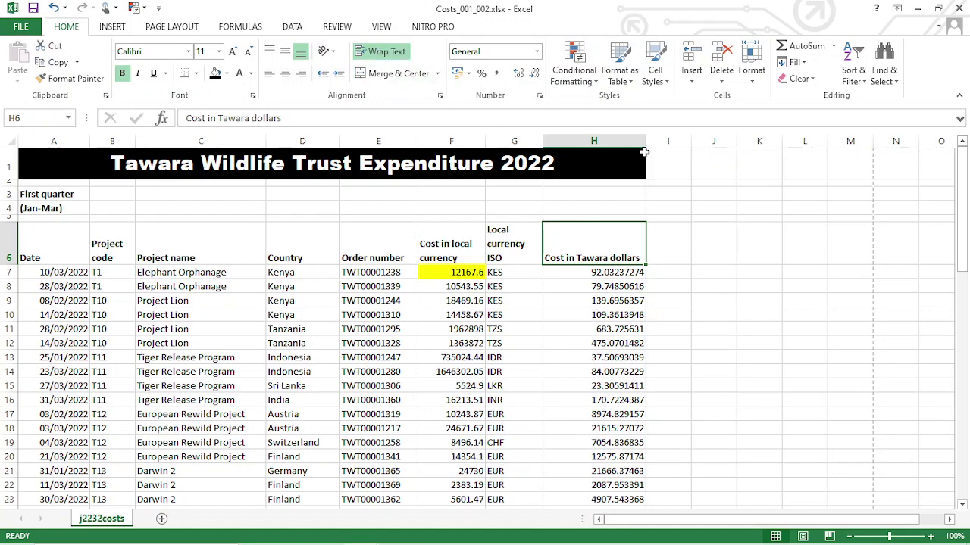
left_click_drag(640, 141, 609, 142)
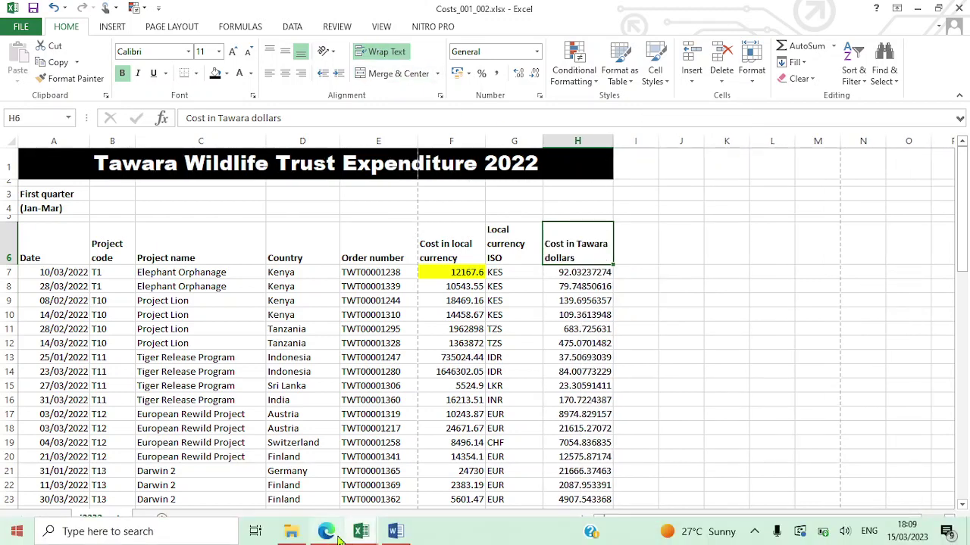
Check the question paper and narrow column H further so that "Cost in Tawara dollars" breaks over three lines
left_click(326, 531)
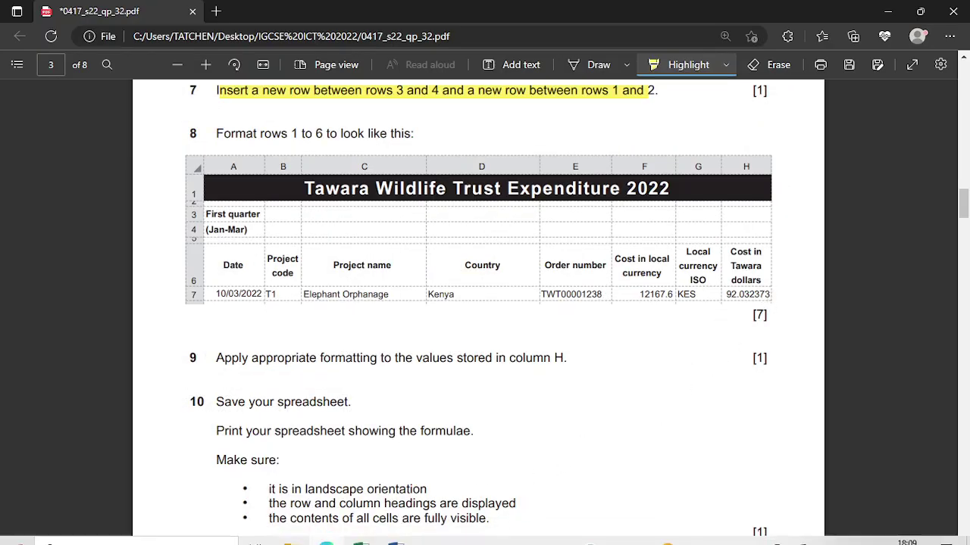
left_click(361, 531)
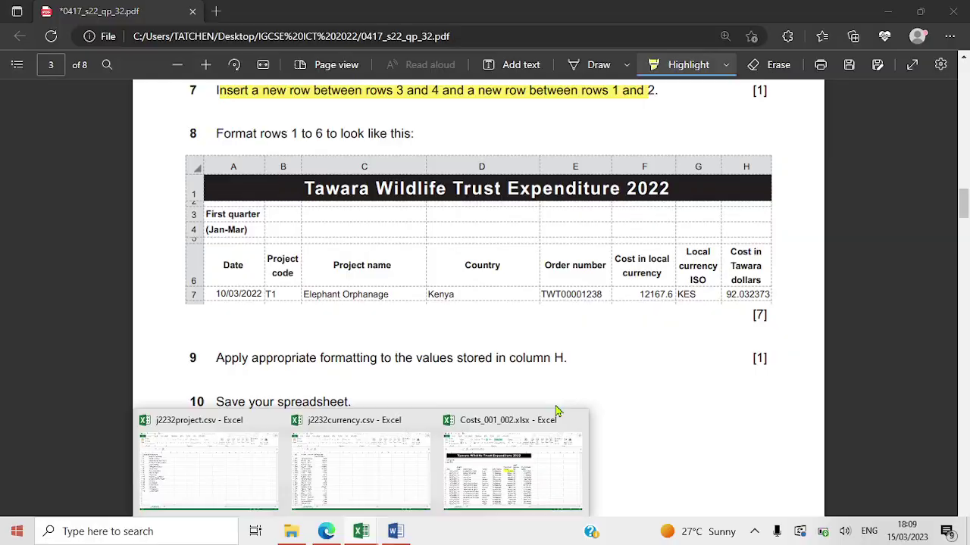
left_click(539, 456)
left_click_drag(613, 141, 595, 146)
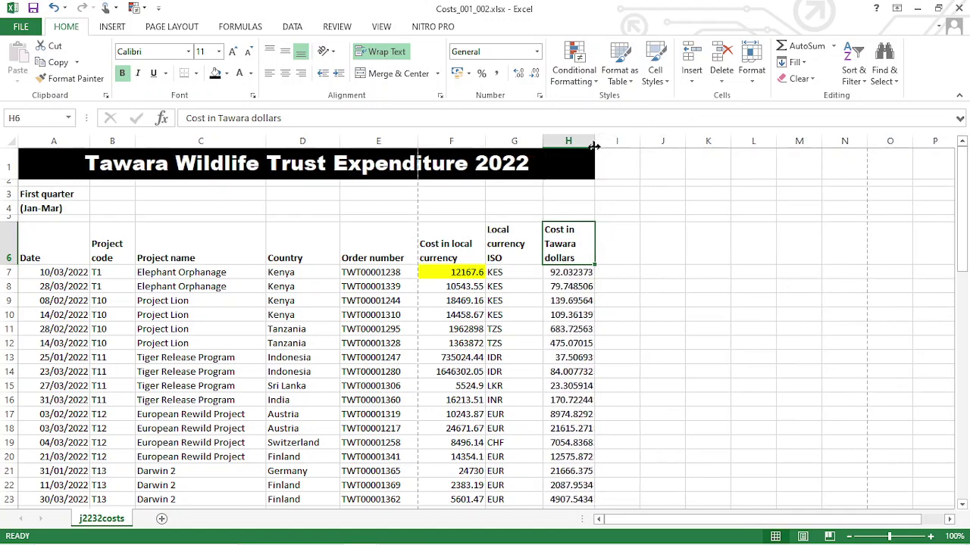
left_click(606, 222)
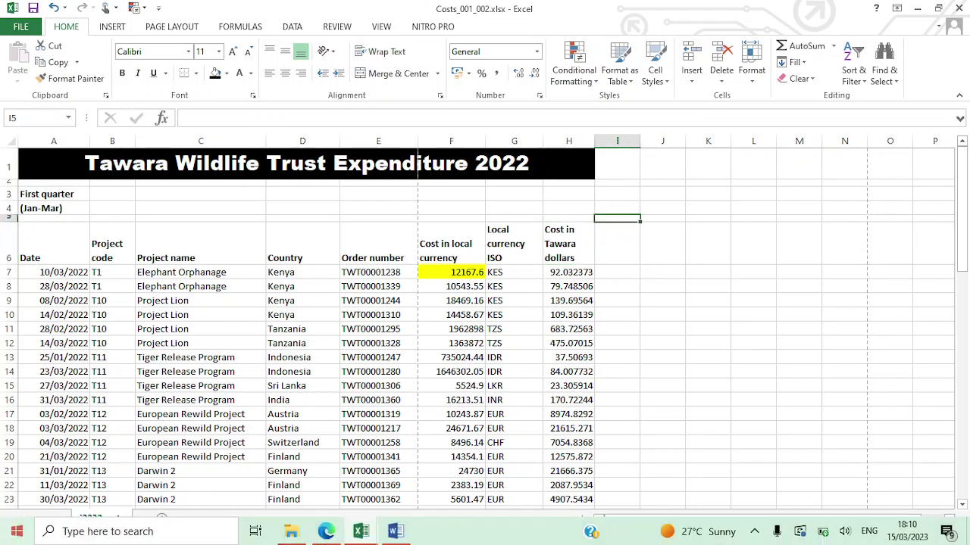
Compare the row 6 headings in the costs sheet with the sample layout in the question paper, checking their wrapping and alignment
left_click(326, 531)
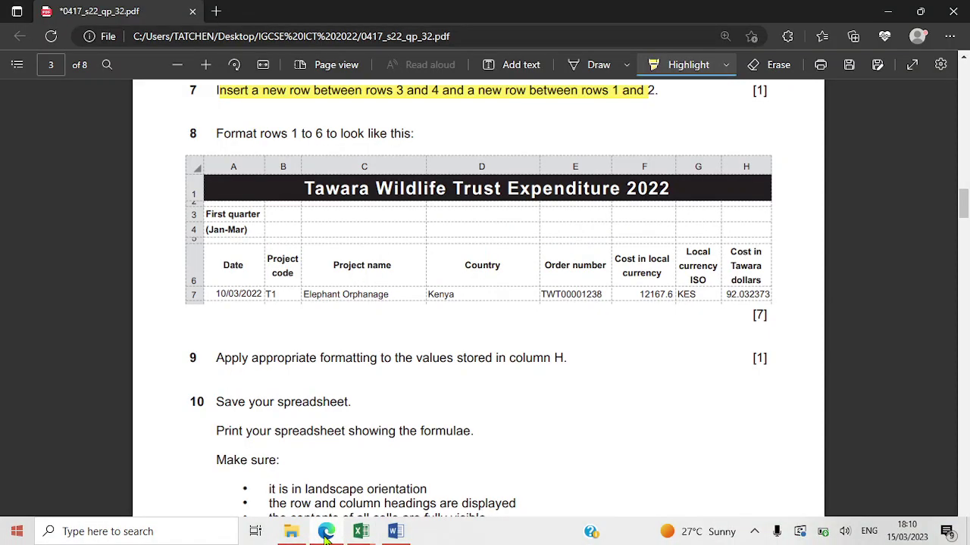
left_click(361, 531)
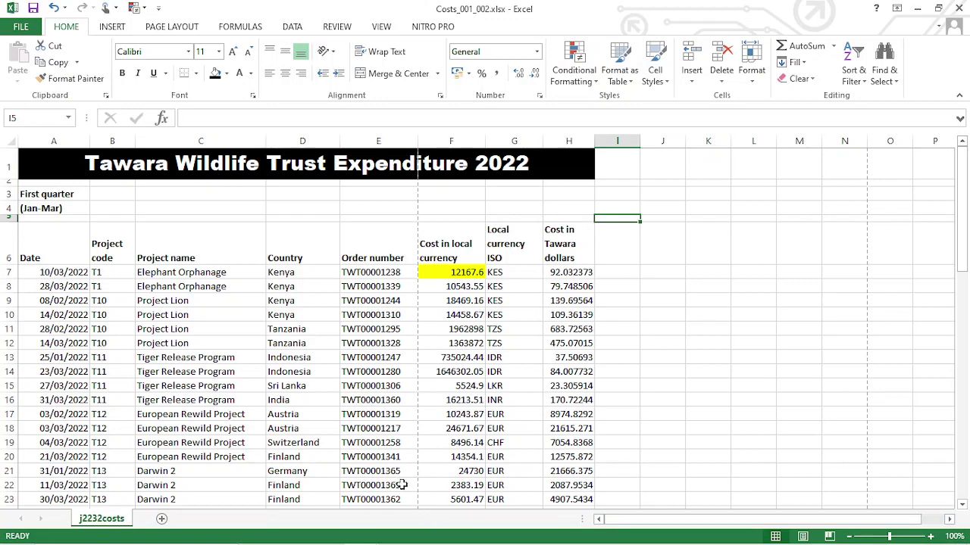
left_click(325, 531)
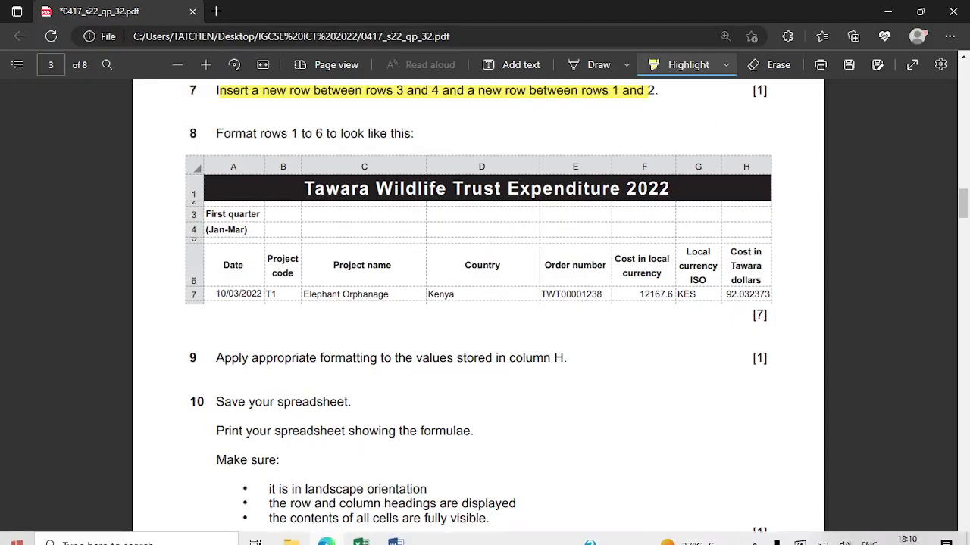
mouse_move(356, 534)
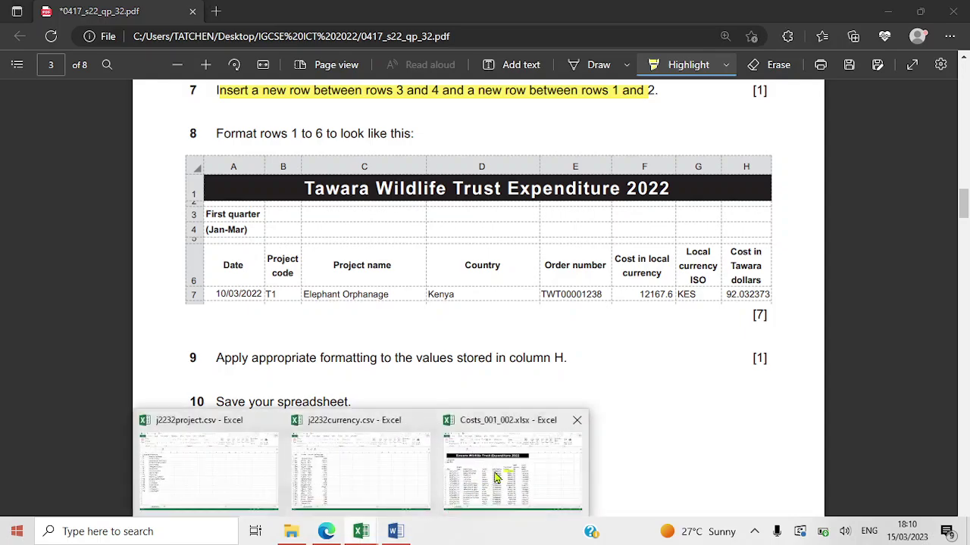
left_click(499, 477)
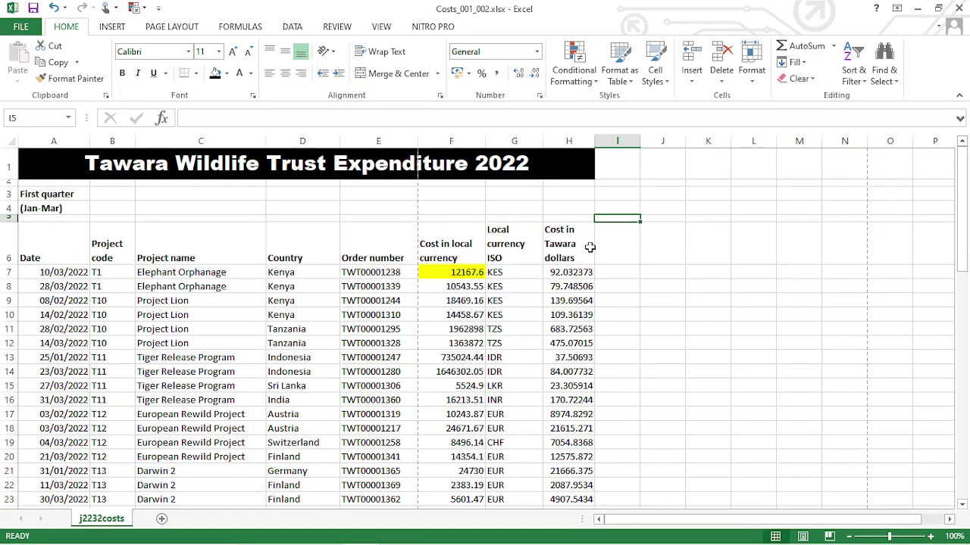
left_click(325, 531)
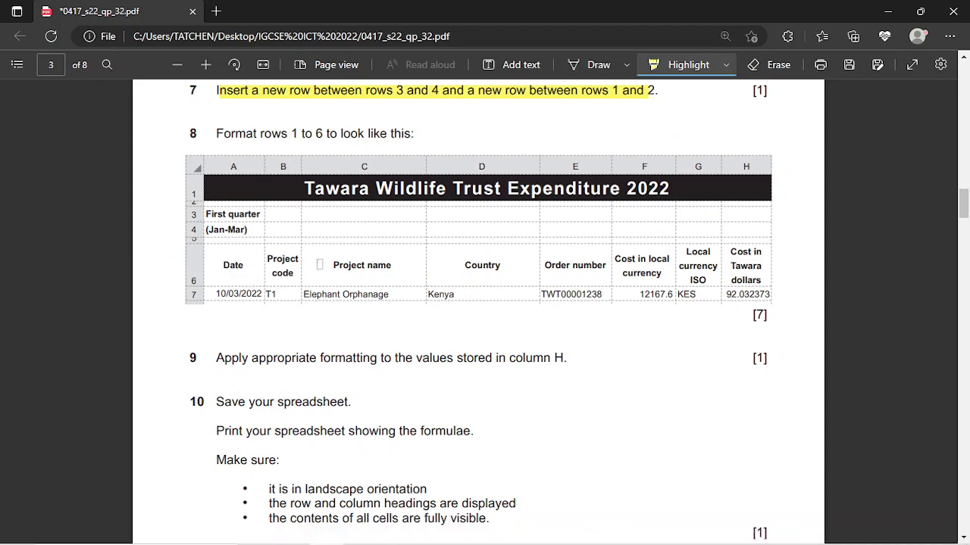
mouse_move(315, 541)
mouse_move(360, 531)
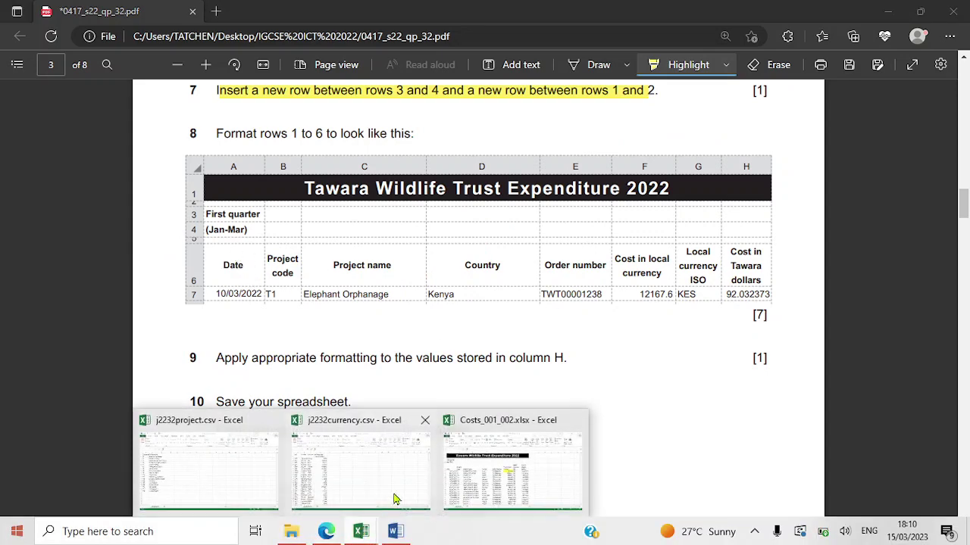
left_click(287, 493)
Centre the headings in A6:H6 both horizontally and vertically, and check them against the question paper's sample
left_click(38, 233)
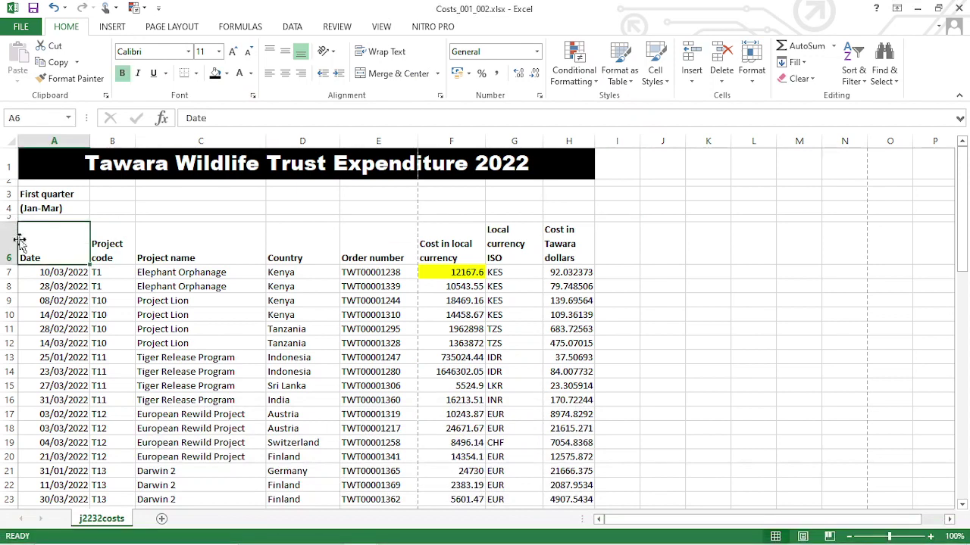
left_click(9, 235)
left_click(21, 234)
left_click_drag(20, 234, 561, 234)
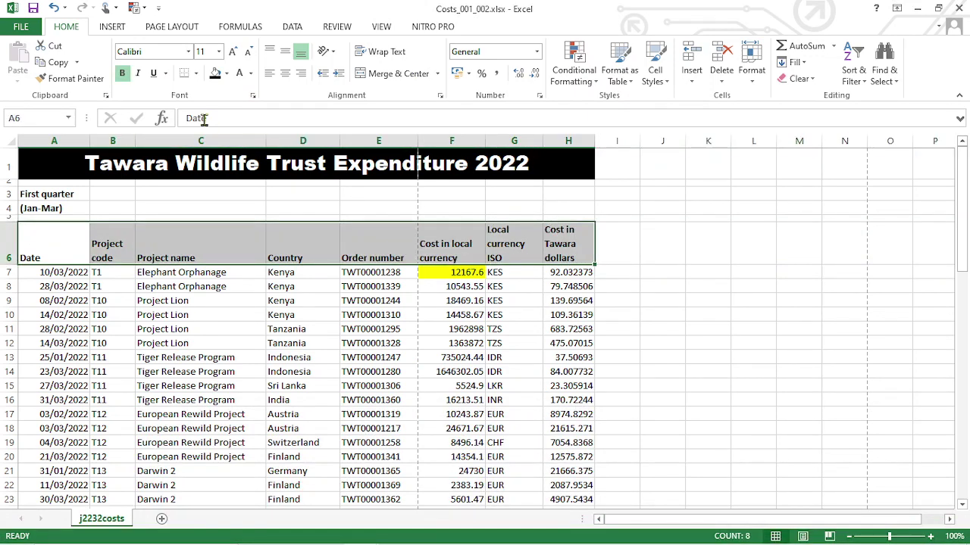
left_click(284, 53)
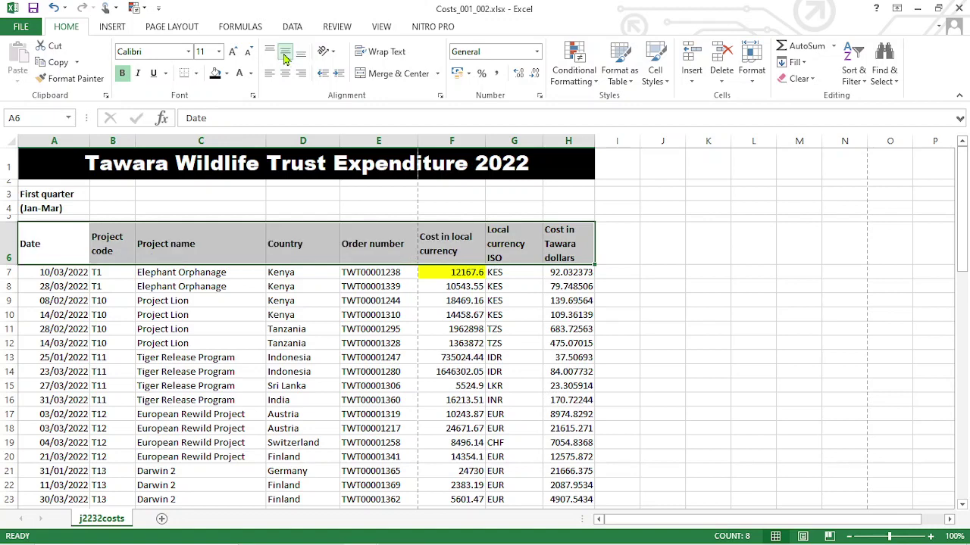
left_click(284, 74)
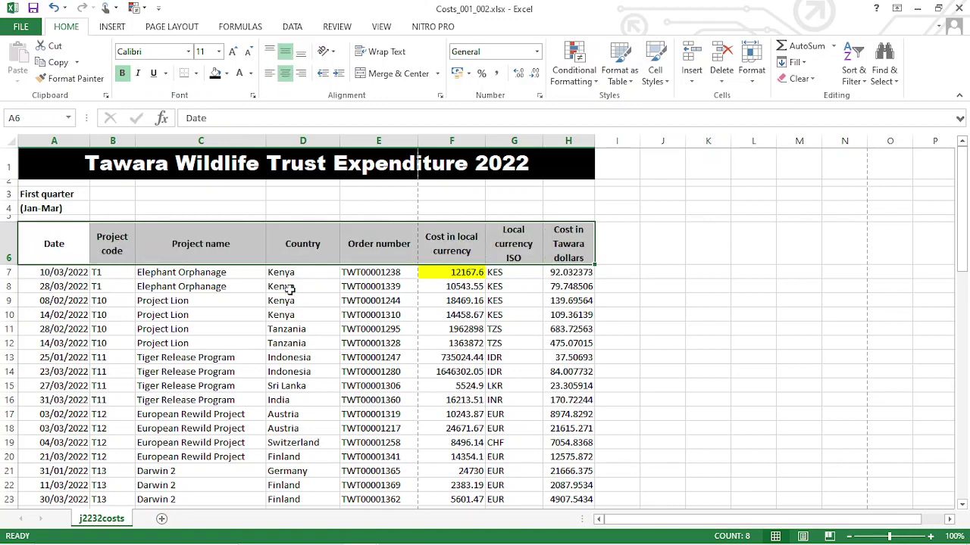
mouse_move(303, 539)
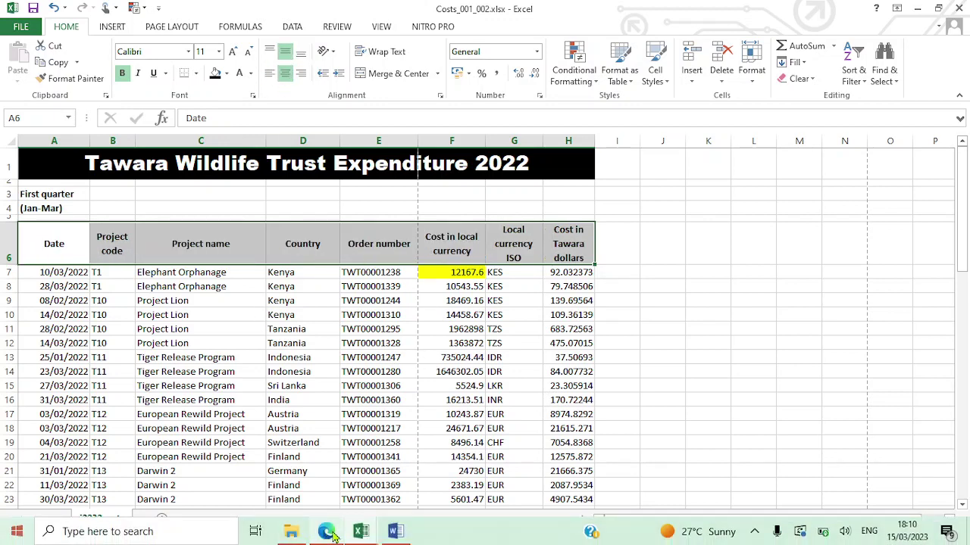
left_click(328, 535)
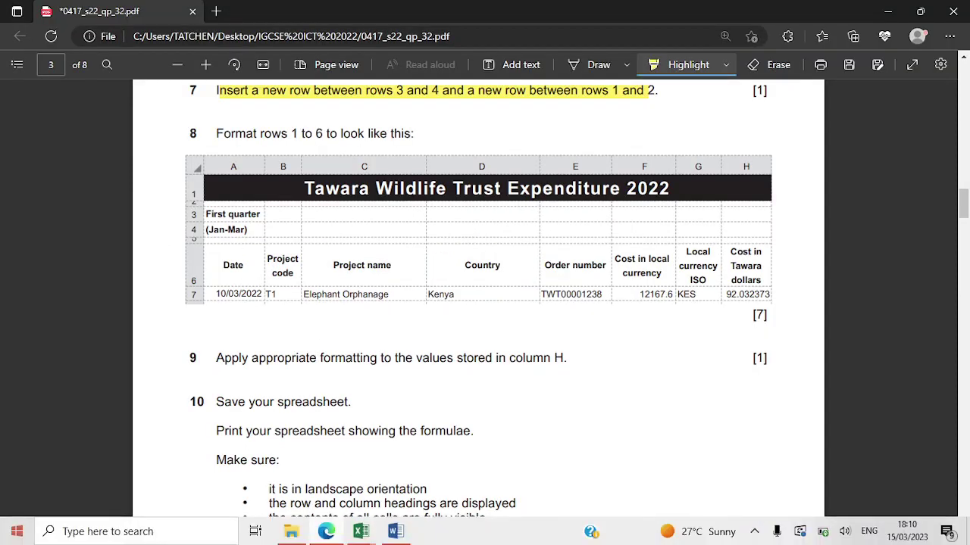
mouse_move(338, 538)
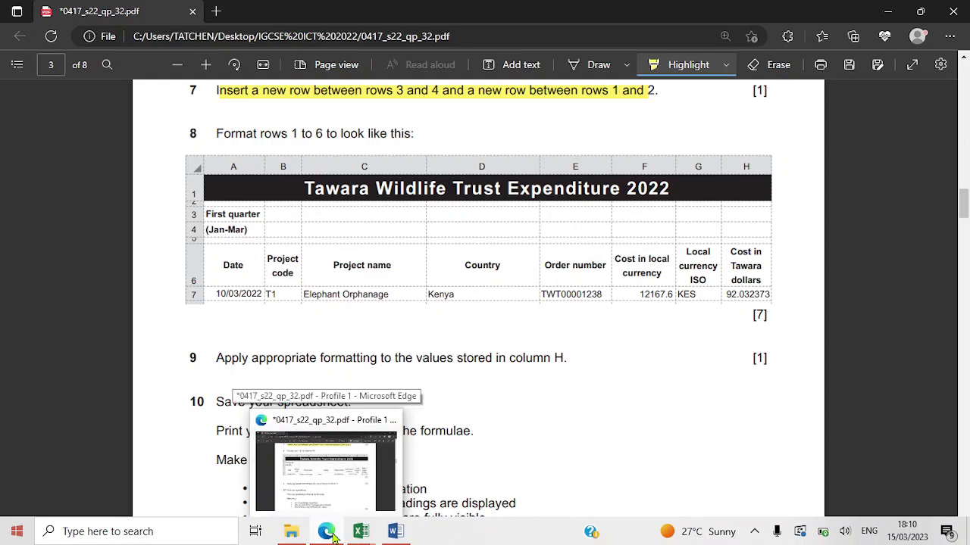
left_click(330, 534)
Replace the yellow fill of cell F7 with white and look through column F for other highlighted cells
scroll(364, 364, "down", 4)
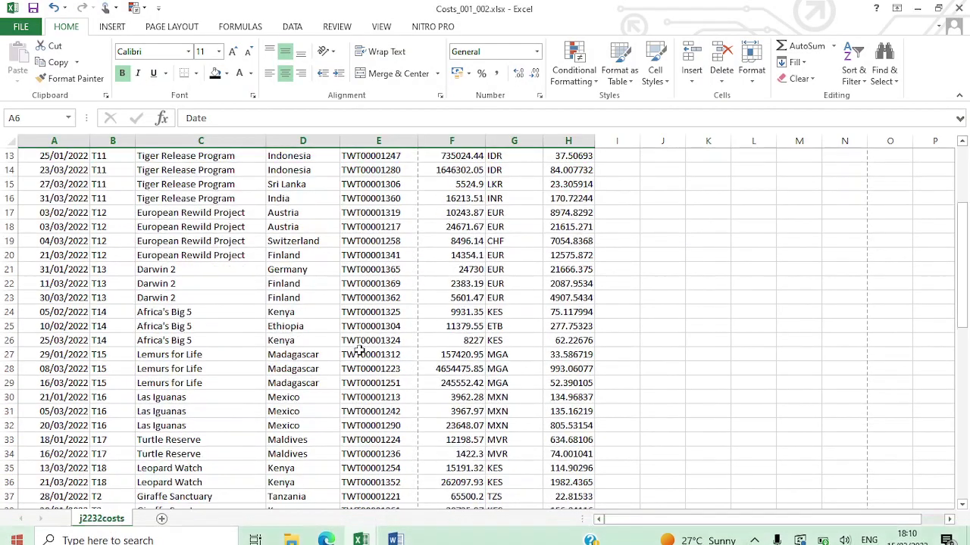
scroll(364, 364, "up", 4)
left_click(459, 272)
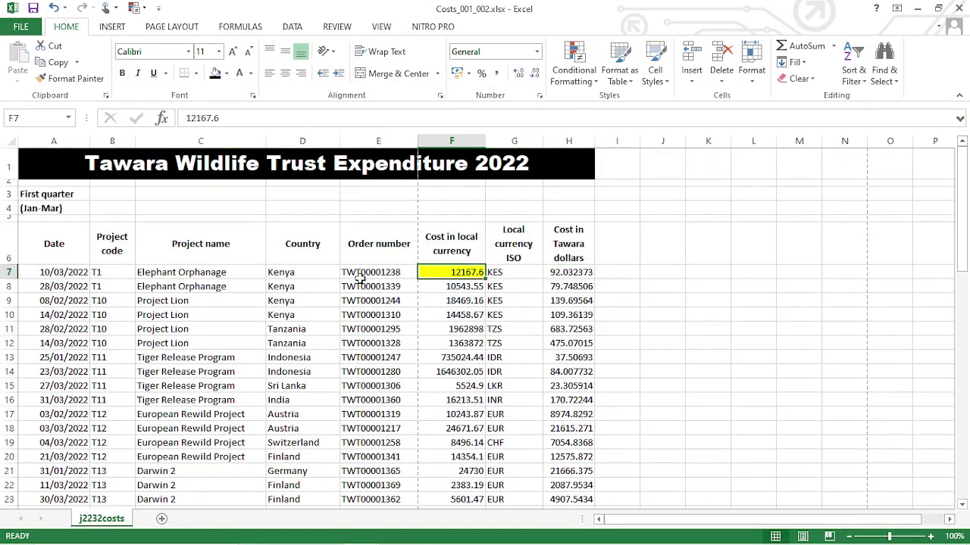
left_click(227, 73)
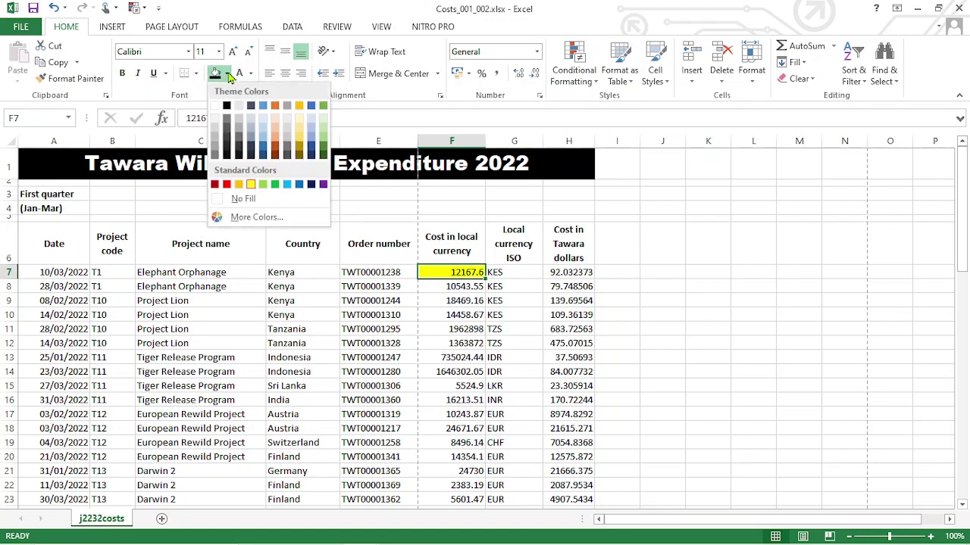
left_click(223, 106)
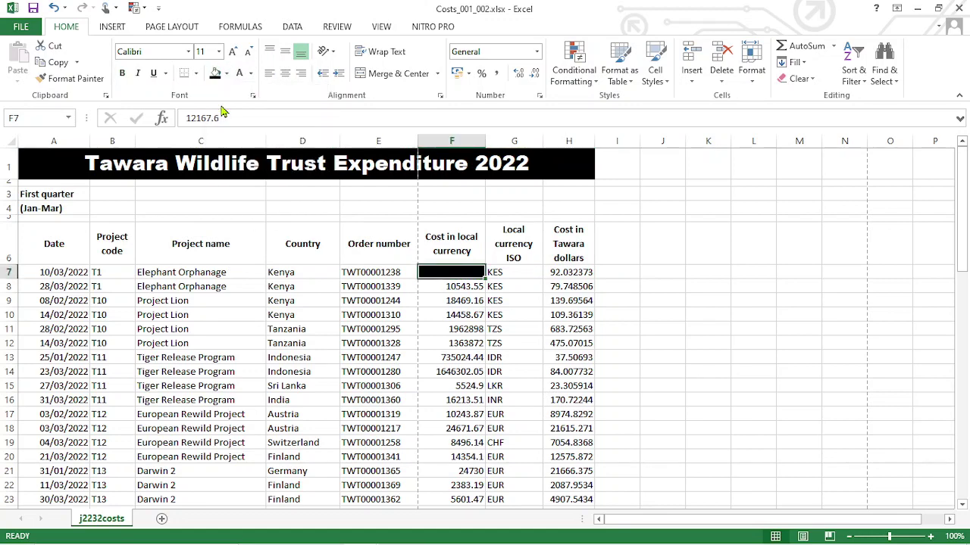
left_click(226, 74)
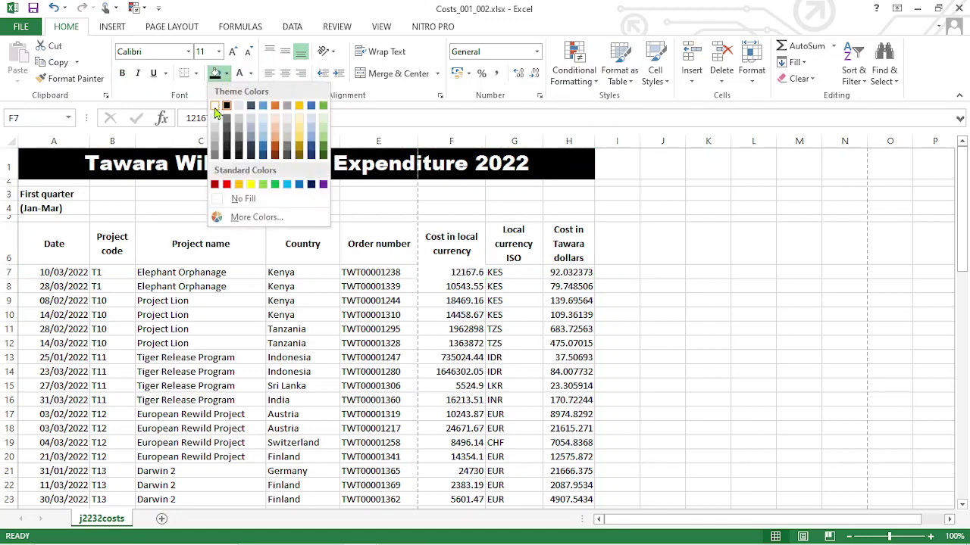
left_click(216, 108)
left_click(452, 389)
scroll(458, 356, "down", 20)
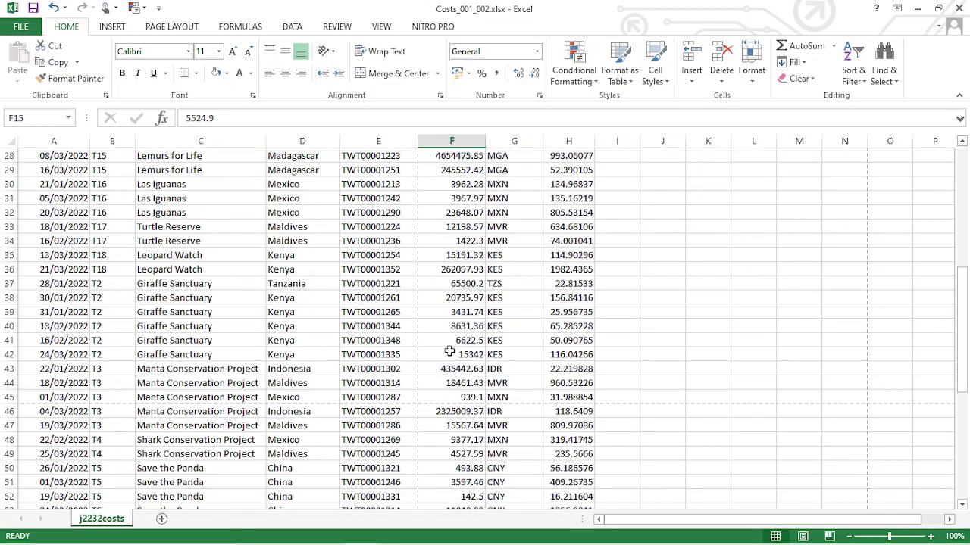
scroll(453, 326, "up", 20)
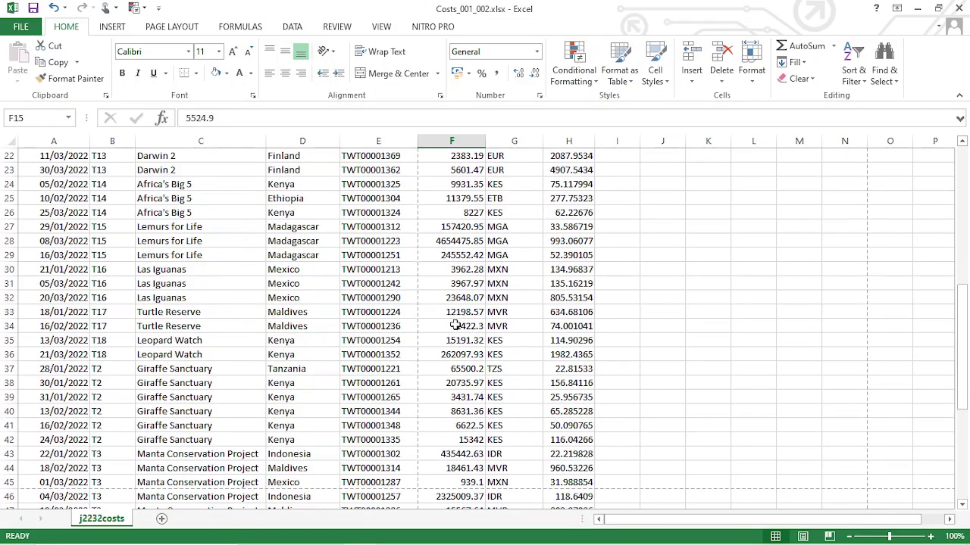
Switch to the question paper in Edge and highlight question 9, "Apply appropriate formatting to the values stored in column H"
left_click(326, 532)
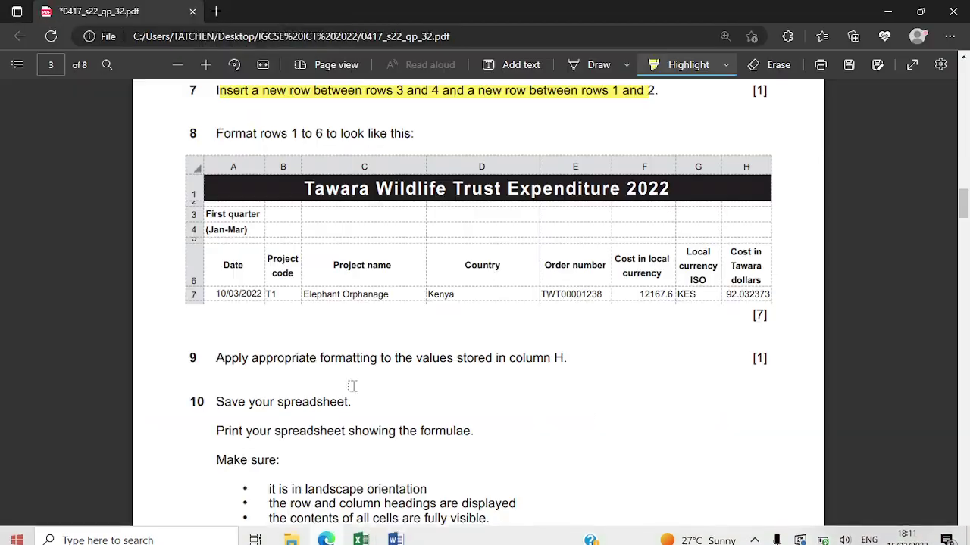
scroll(347, 276, "down", 3)
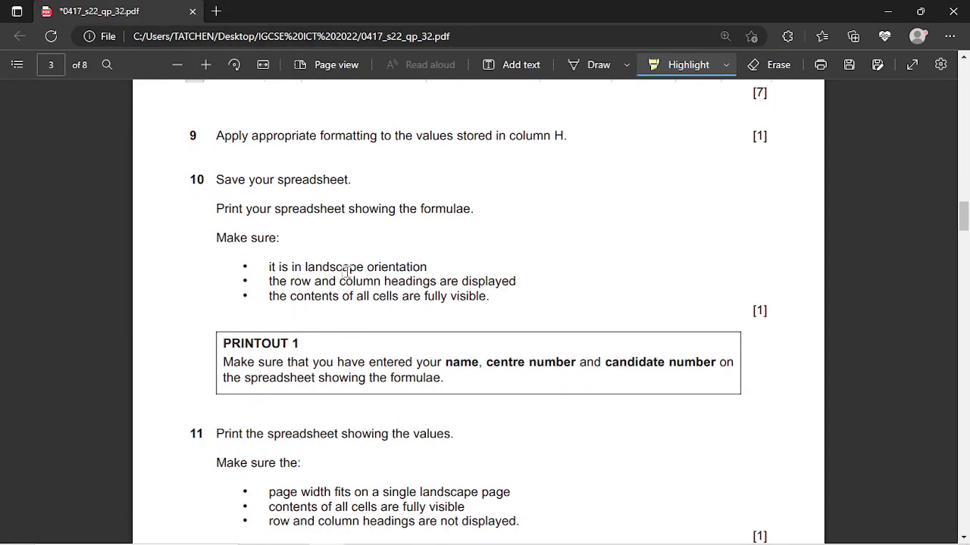
left_click_drag(216, 131, 580, 138)
scroll(576, 160, "up", 3)
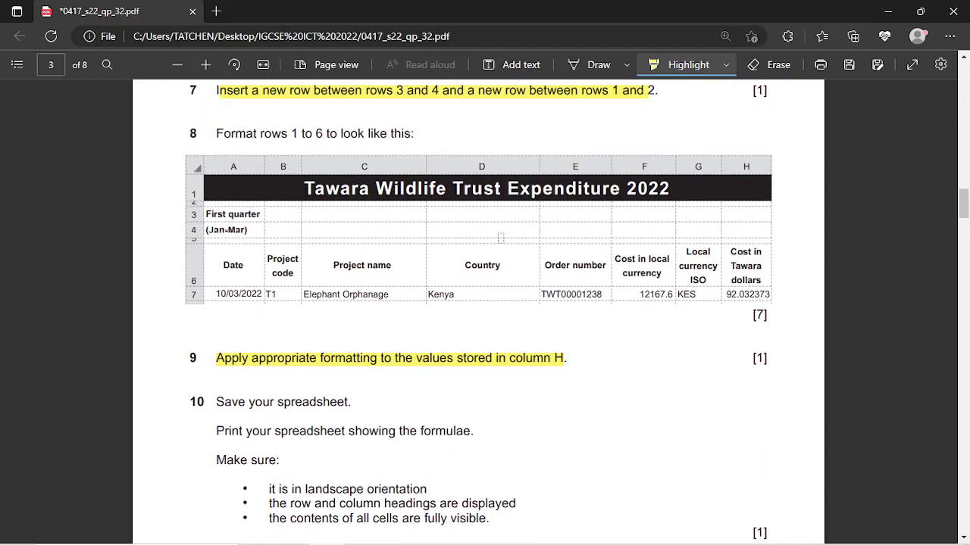
scroll(500, 237, "down", 1)
mouse_move(405, 528)
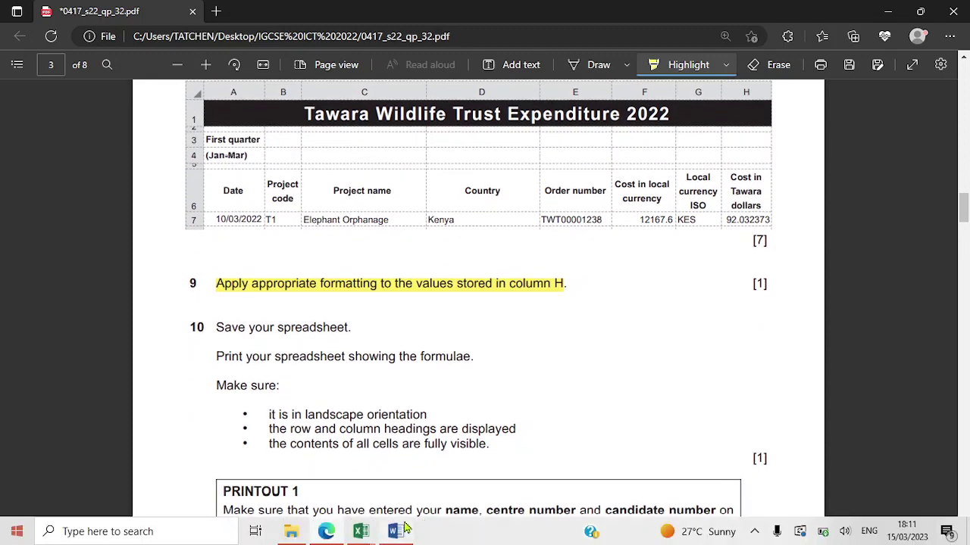
scroll(284, 301, "down", 1)
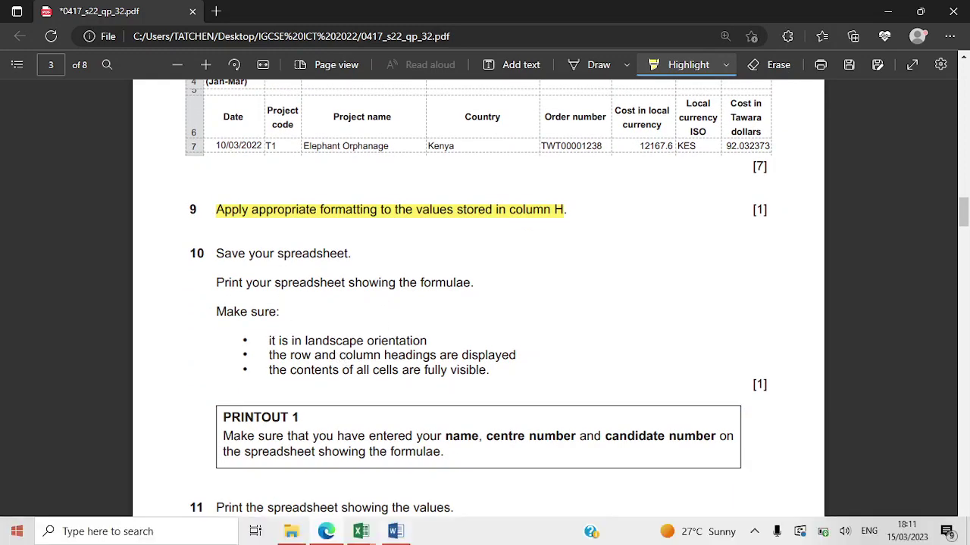
Switch to the Costs_001_002.xlsx workbook in Excel and examine the decimal places of the column H values against question 9
left_click(371, 535)
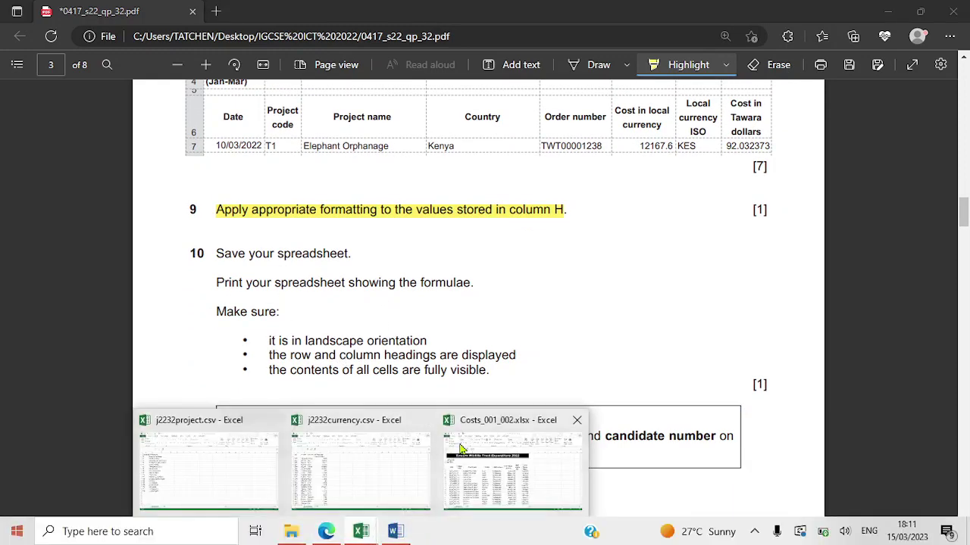
mouse_move(419, 462)
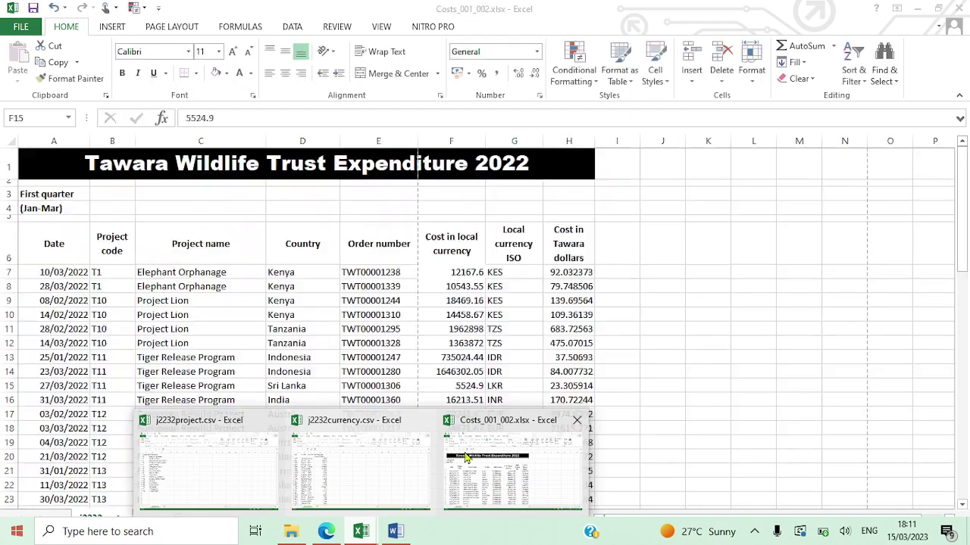
left_click(467, 458)
left_click(588, 273)
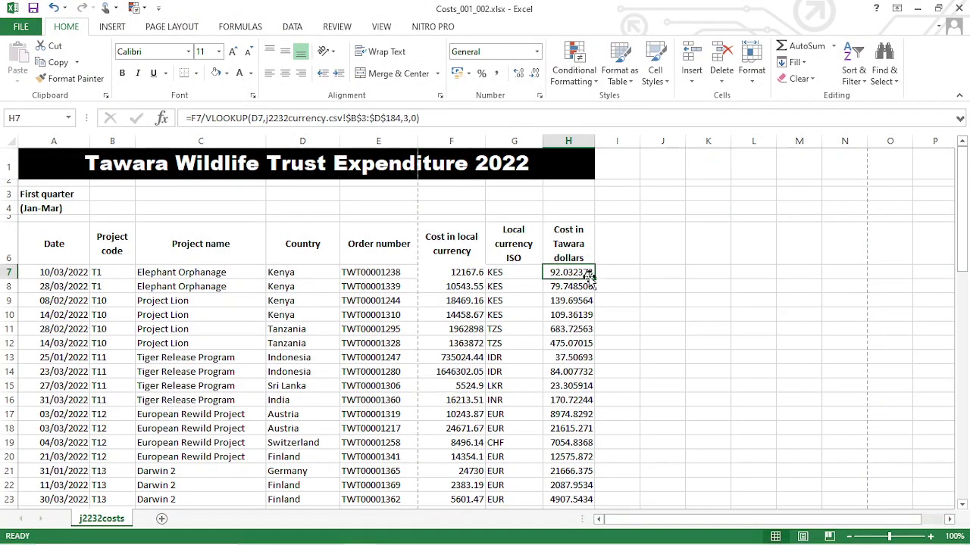
left_click(592, 315)
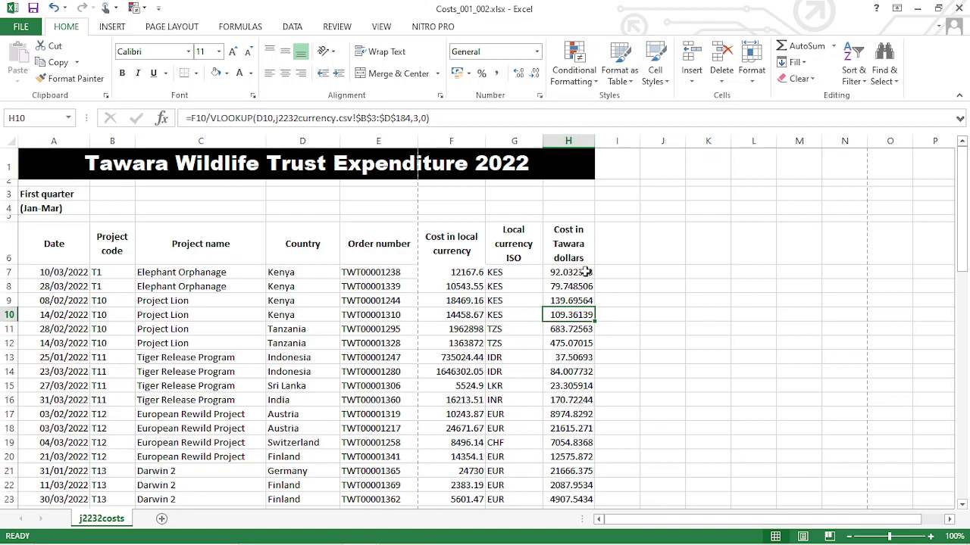
left_click(578, 272)
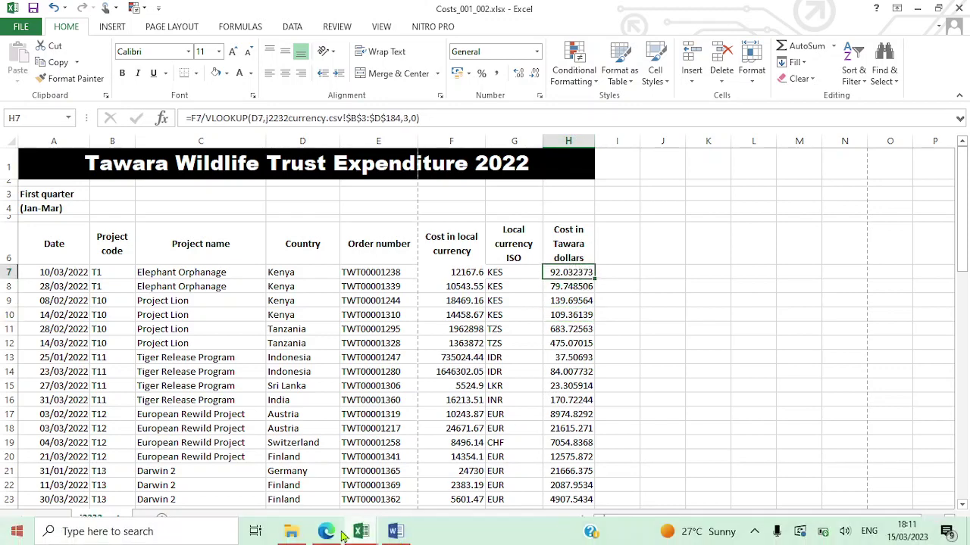
Highlight "Save your spreadsheet." under question 10 in the Edge question paper, and save the Costs_001_002.xlsx workbook in Excel
left_click(326, 532)
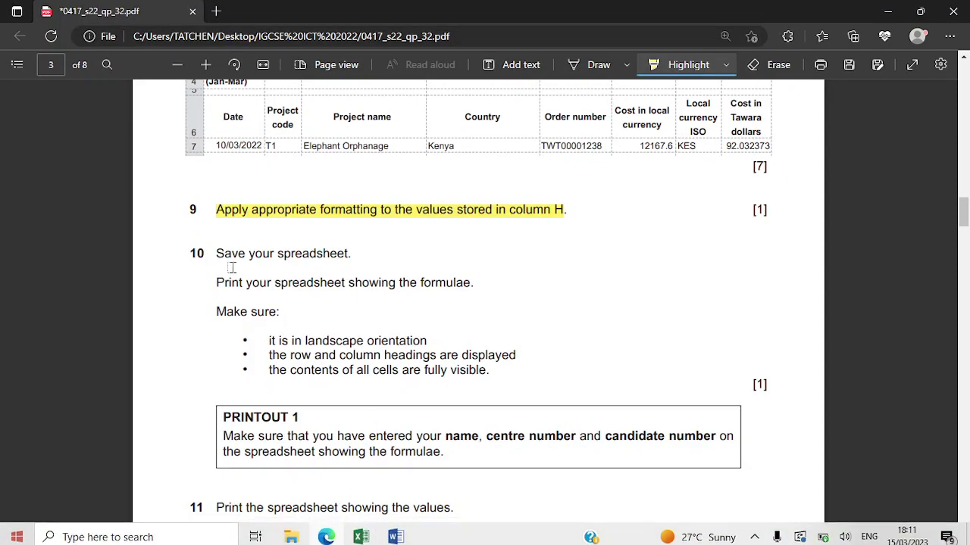
left_click_drag(217, 254, 354, 256)
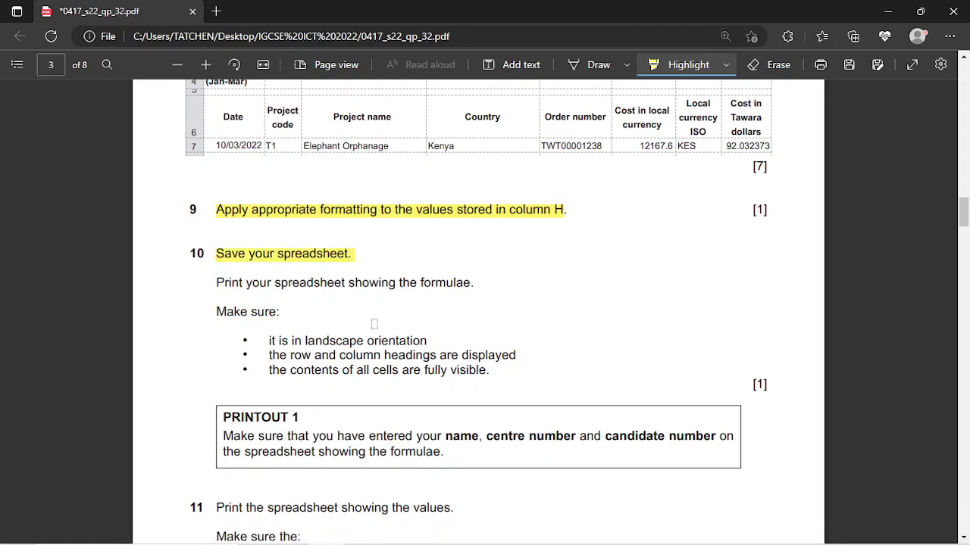
scroll(374, 324, "down", 2)
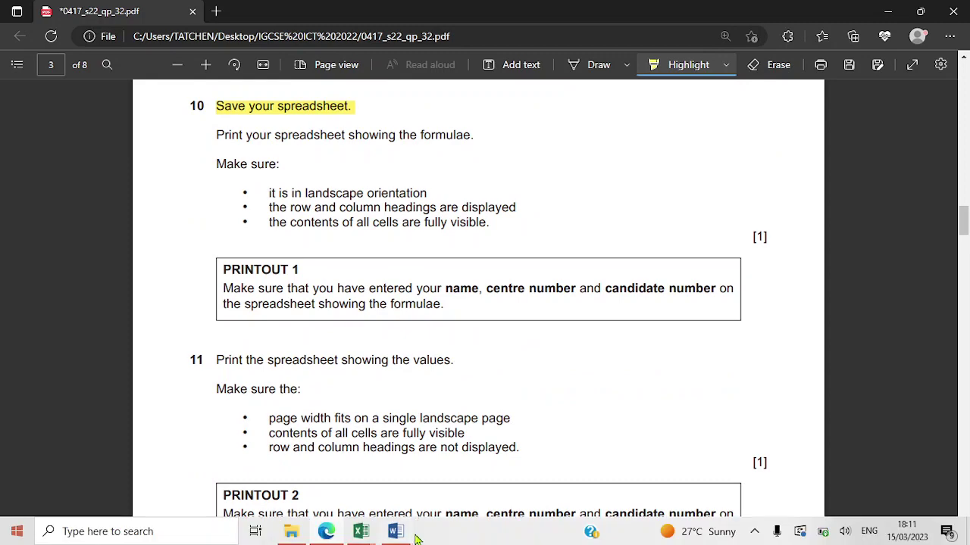
left_click(370, 533)
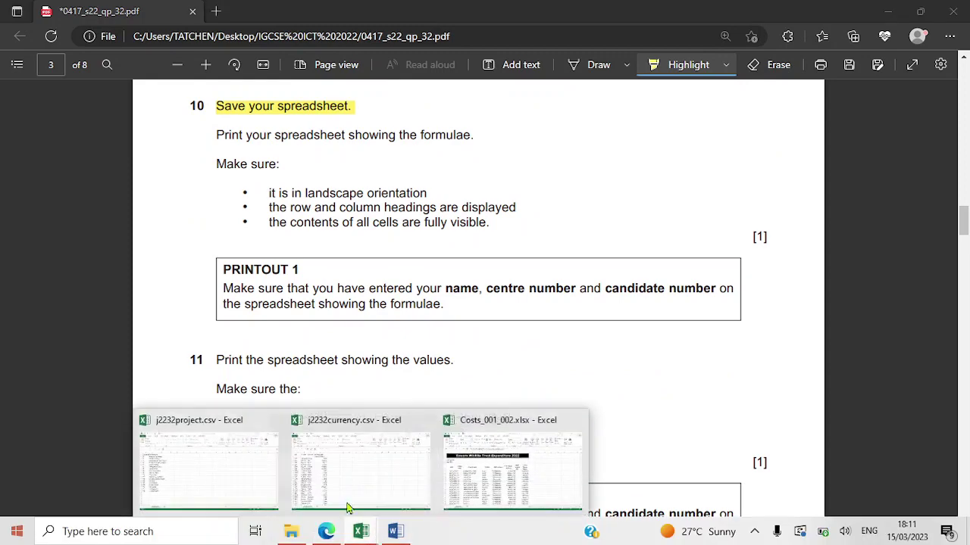
left_click(490, 472)
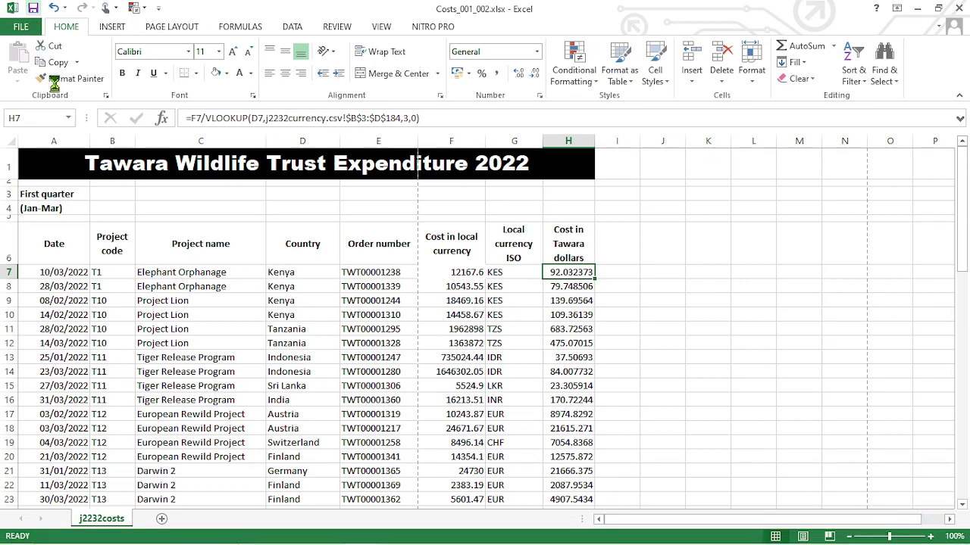
Switch to the question paper in Edge and highlight question 10's three requirements on landscape orientation, headings and fully visible cells
mouse_move(381, 542)
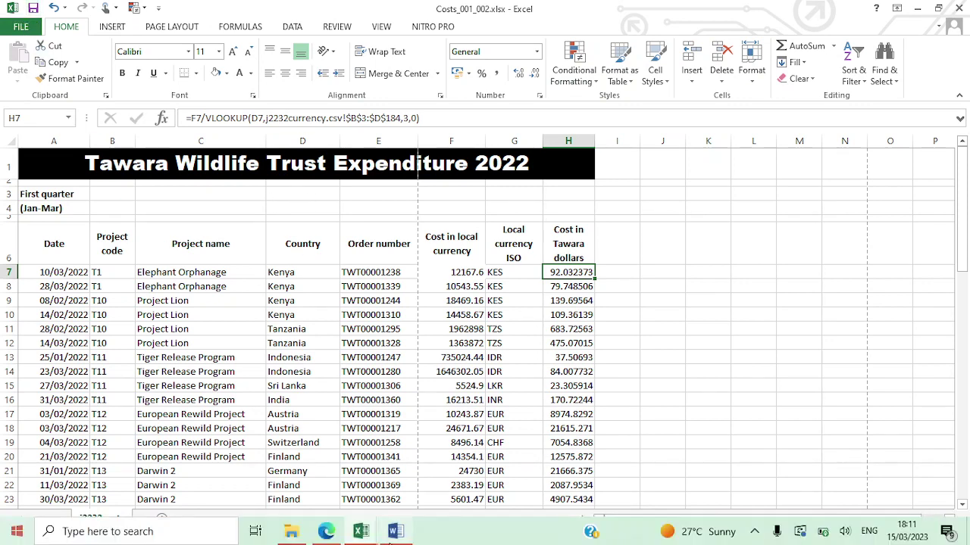
left_click(328, 532)
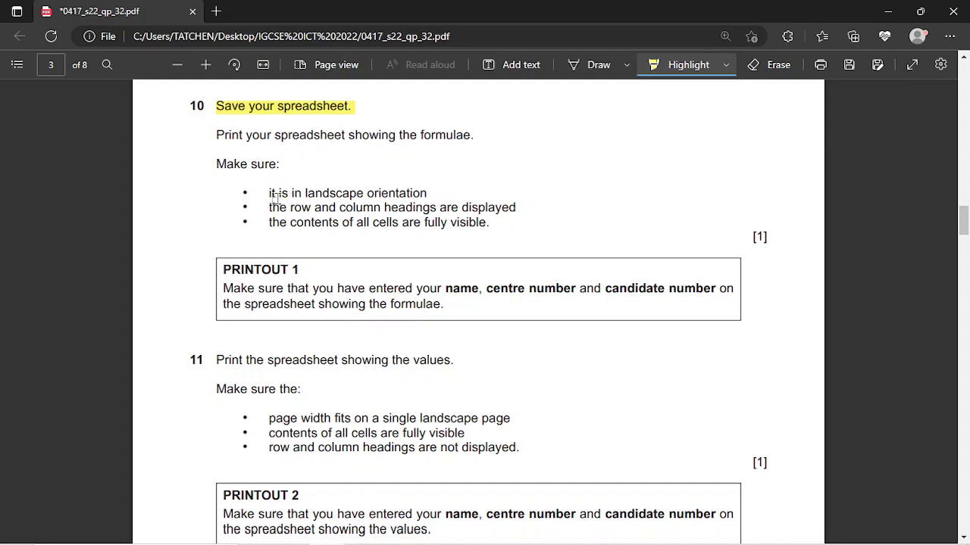
left_click_drag(274, 198, 489, 224)
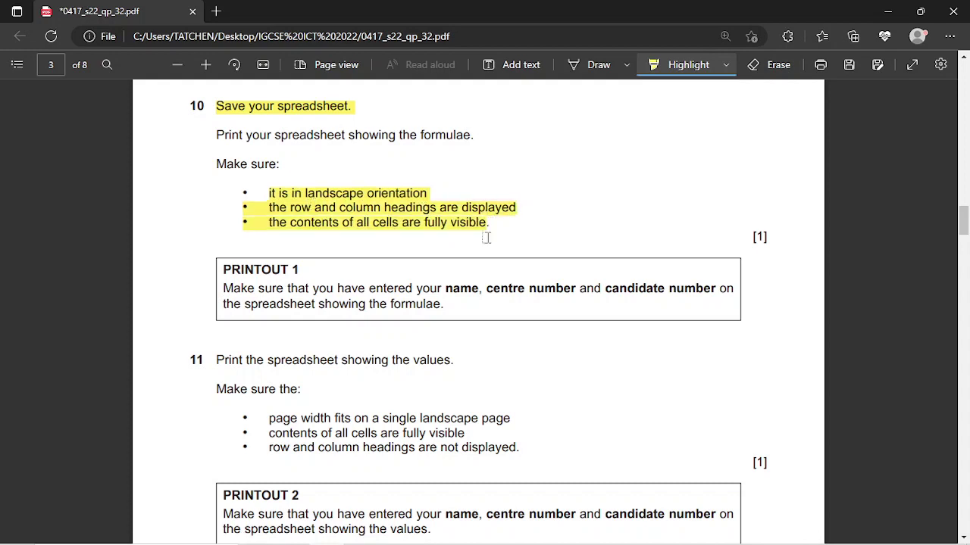
Switch to the Costs_001_002.xlsx workbook in Excel and show the formulas in its cells instead of the values
mouse_move(361, 539)
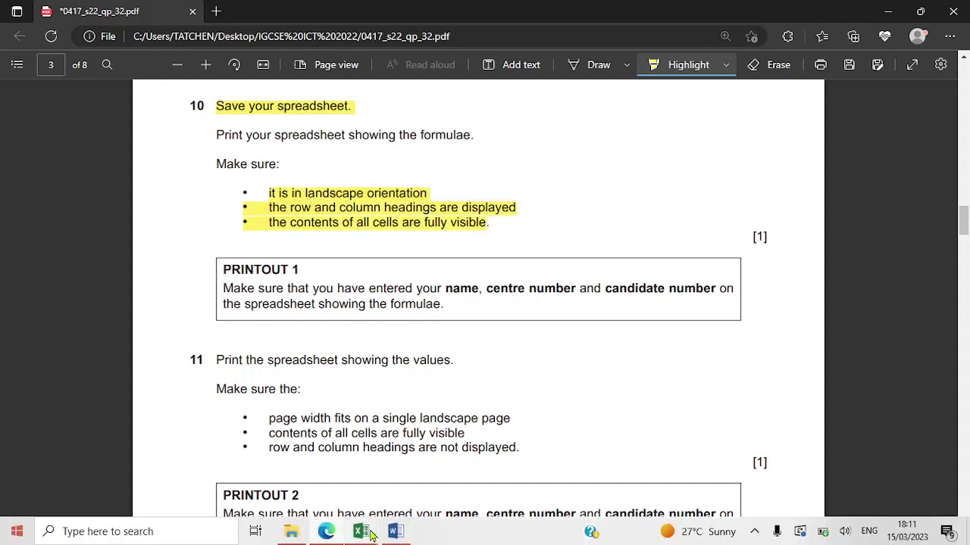
left_click(492, 475)
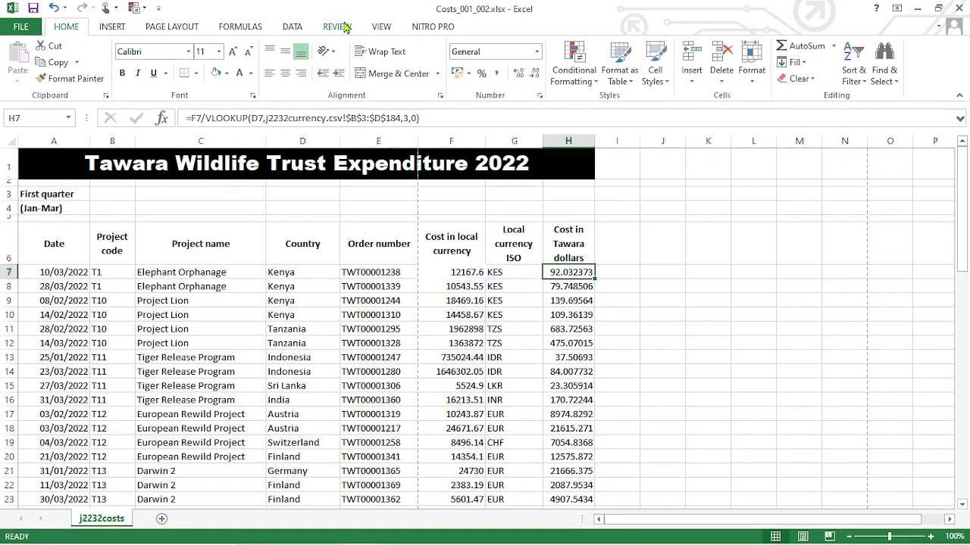
left_click(381, 28)
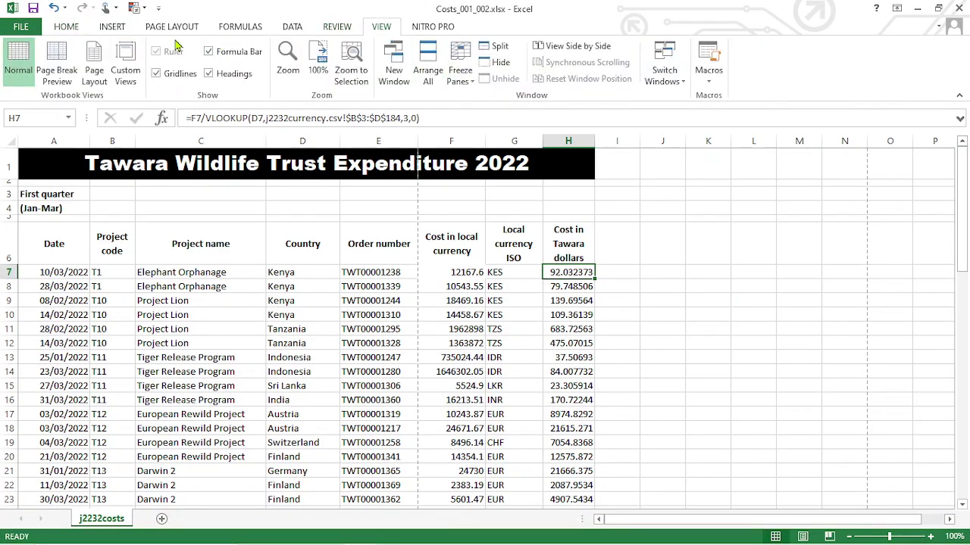
left_click(244, 32)
left_click(640, 46)
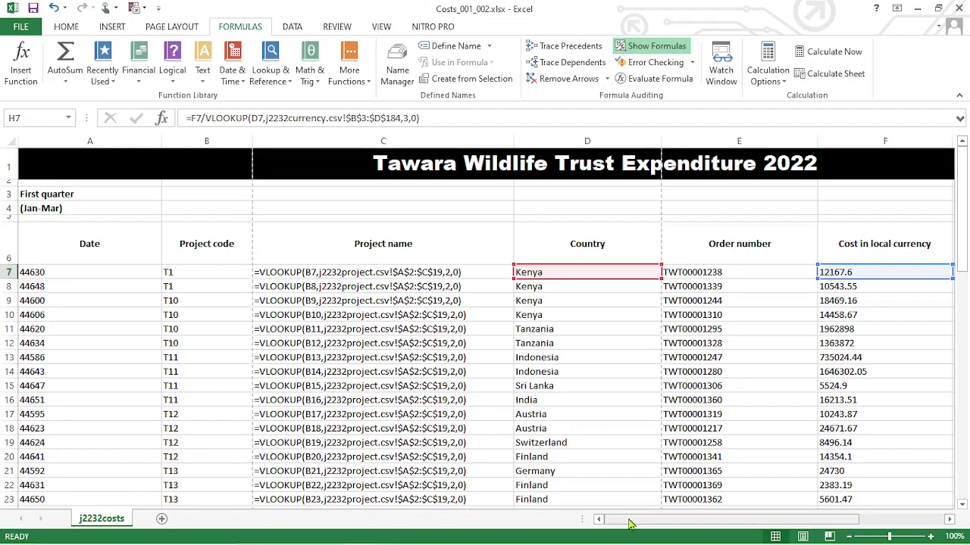
Look through the sheet's formulas, then narrow column C to fit its VLOOKUP formulas and trim column B slightly
left_click_drag(630, 523, 736, 529)
left_click_drag(810, 538, 725, 538)
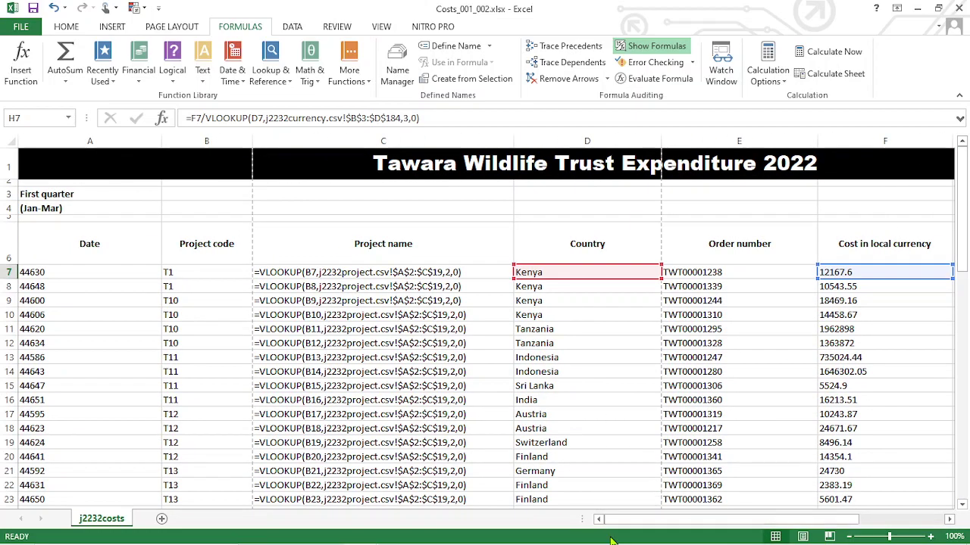
scroll(428, 379, "down", 14)
scroll(432, 381, "up", 12)
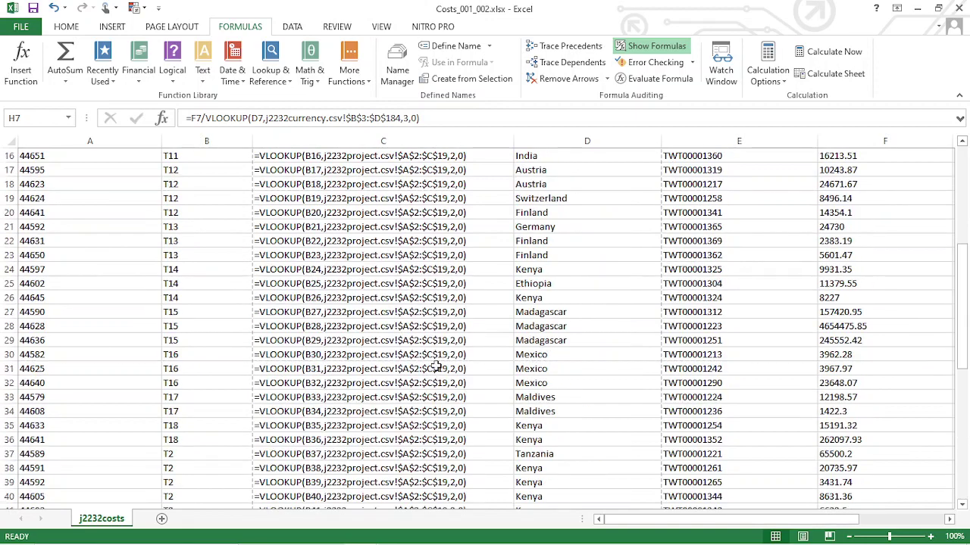
left_click_drag(514, 141, 484, 143)
mouse_move(254, 136)
left_mouse_down()
mouse_move(231, 139)
mouse_move(250, 136)
left_mouse_up()
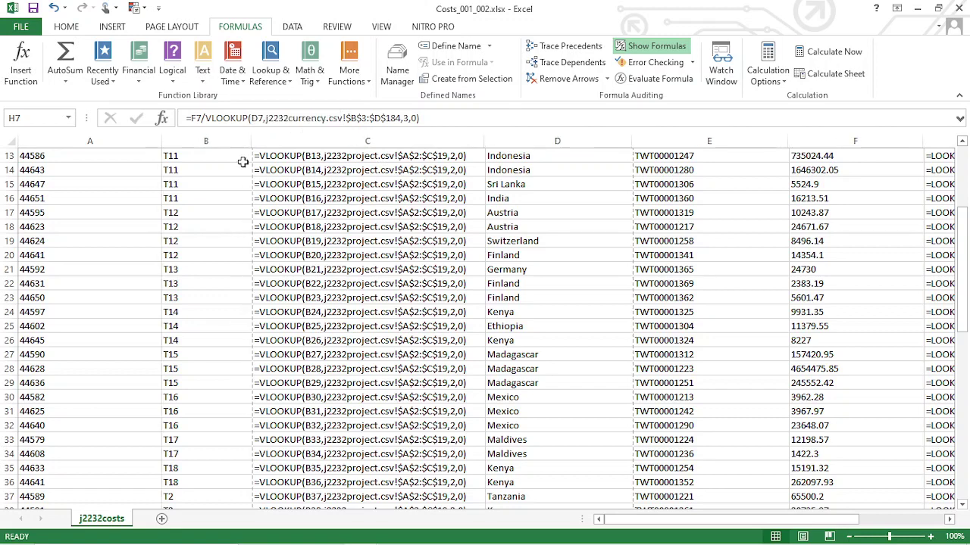
scroll(275, 201, "up", 4)
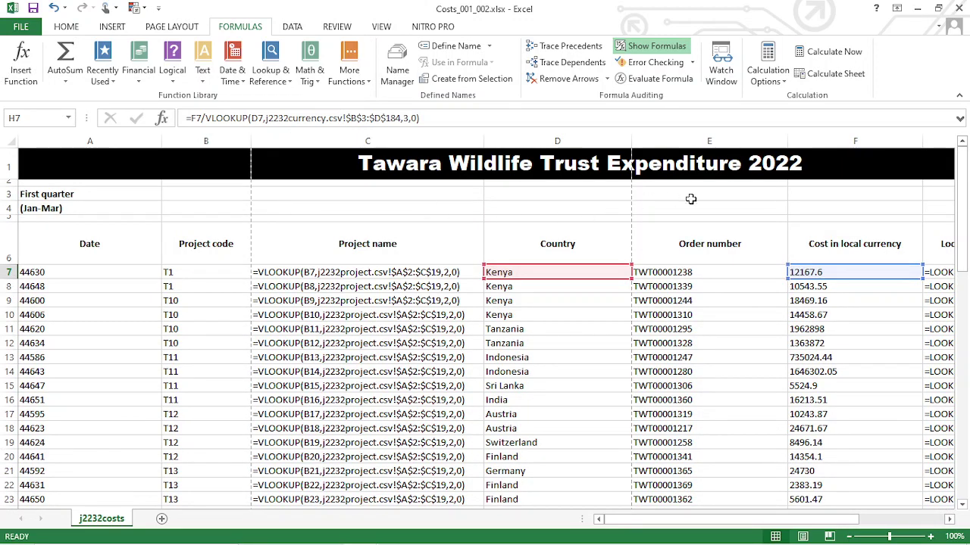
Widen column H until its VLOOKUP formulas are fully visible, checking the rows down the sheet
left_click_drag(825, 523, 890, 539)
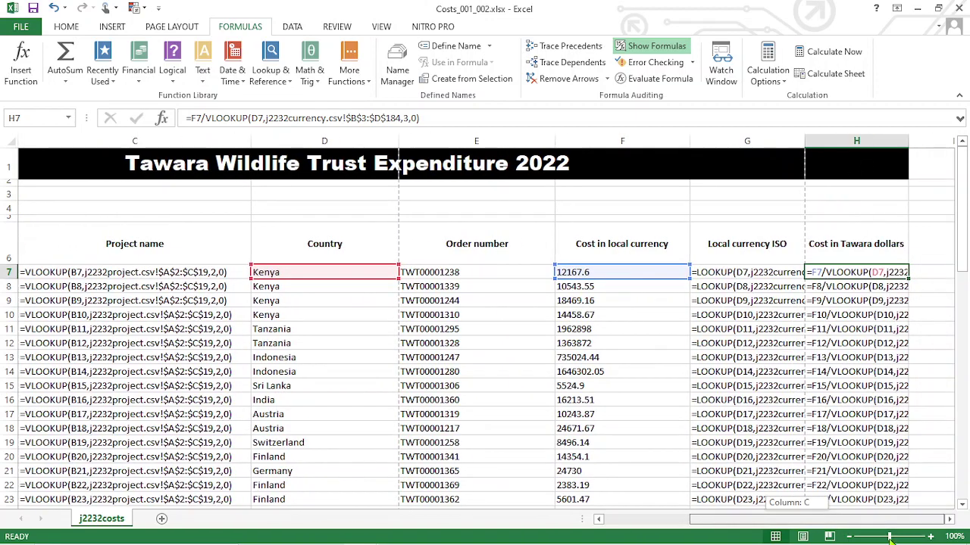
left_click_drag(908, 144, 955, 138)
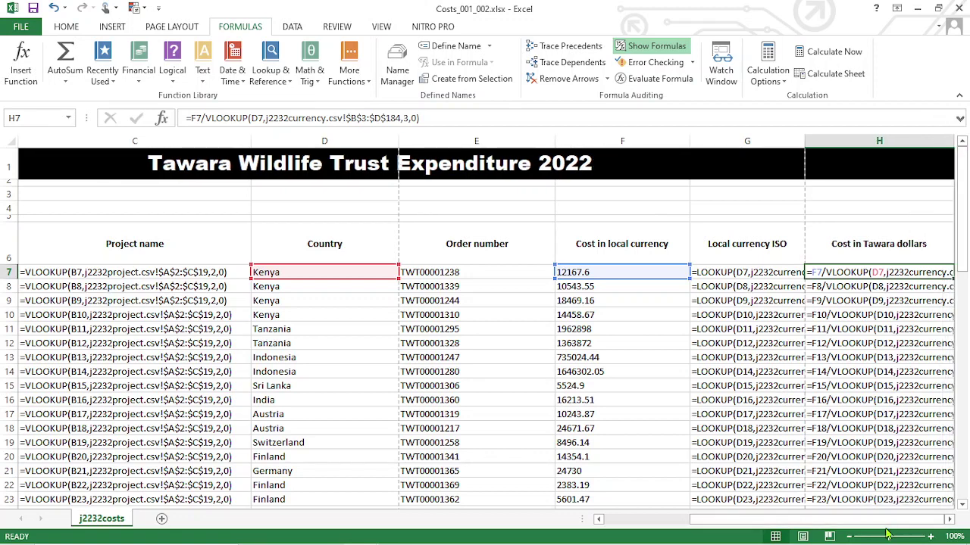
left_click_drag(873, 523, 920, 522)
left_click(950, 520)
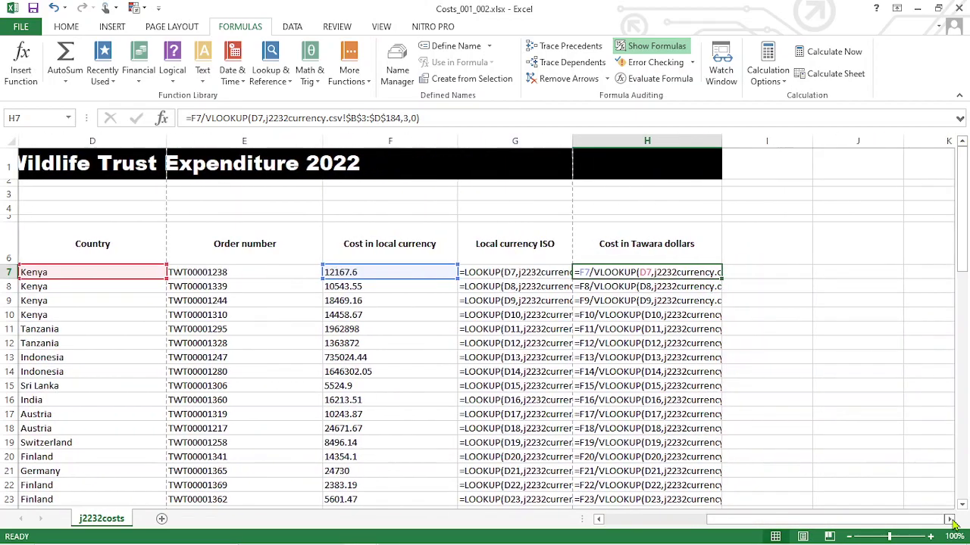
left_click_drag(721, 139, 831, 150)
scroll(756, 261, "down", 7)
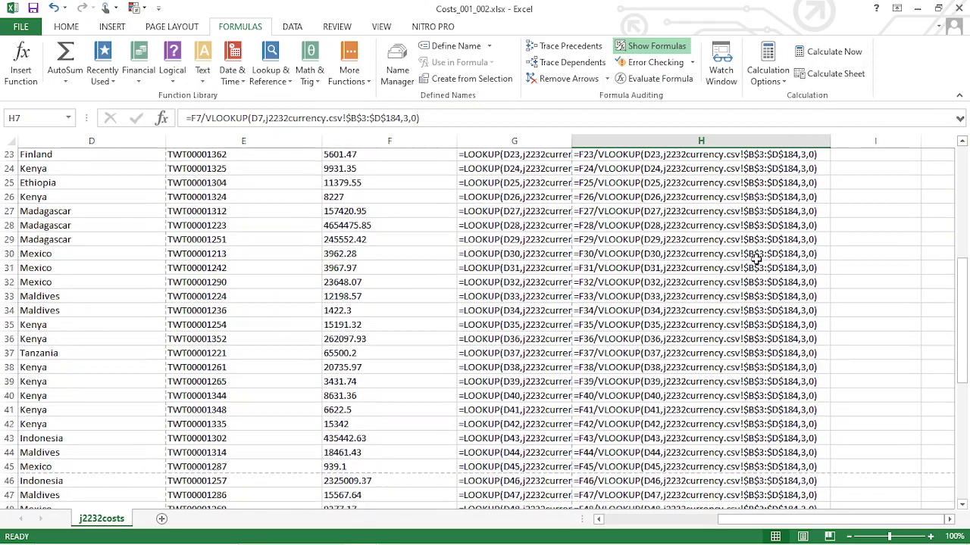
scroll(753, 260, "down", 20)
scroll(746, 256, "up", 20)
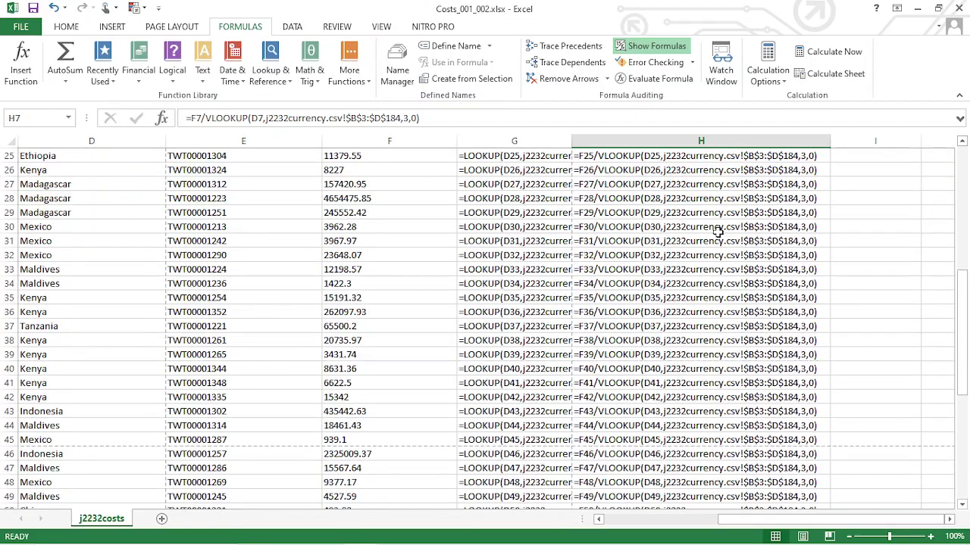
scroll(718, 233, "up", 8)
Widen column G until its LOOKUP formulas are fully visible, checking down to row 70
left_click_drag(572, 141, 803, 142)
scroll(755, 307, "down", 2)
scroll(747, 297, "down", 20)
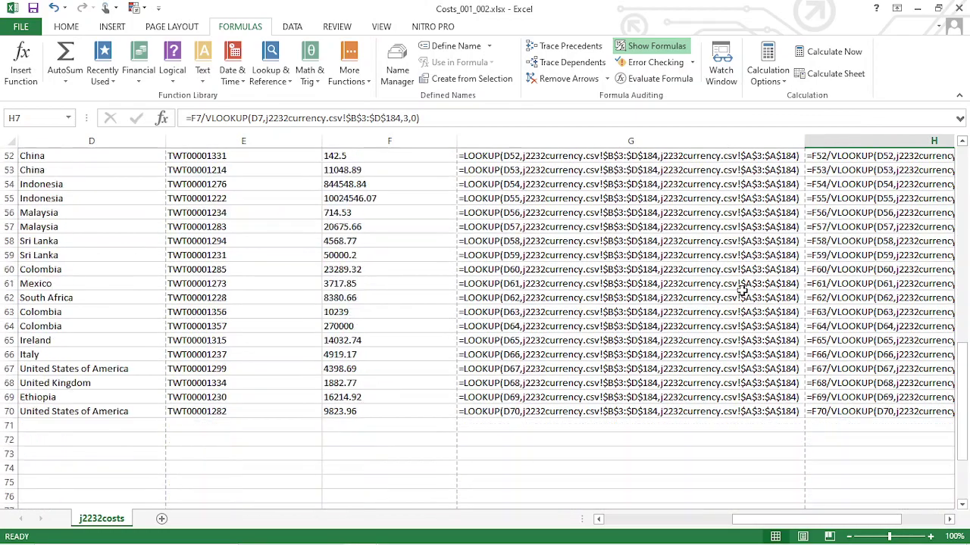
scroll(735, 288, "up", 20)
scroll(723, 285, "up", 5)
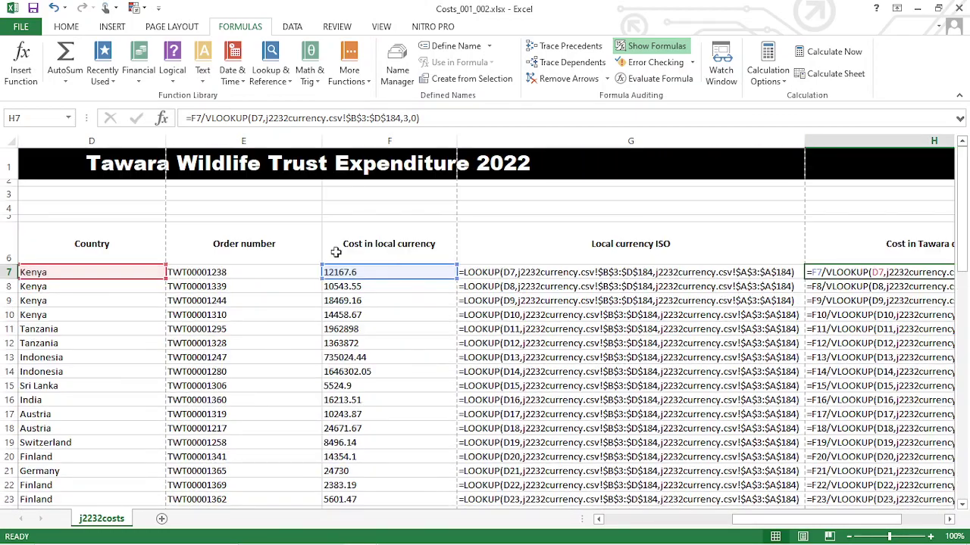
Open the print preview of the costs sheet and check question 10's print requirements in the question paper
left_click(29, 30)
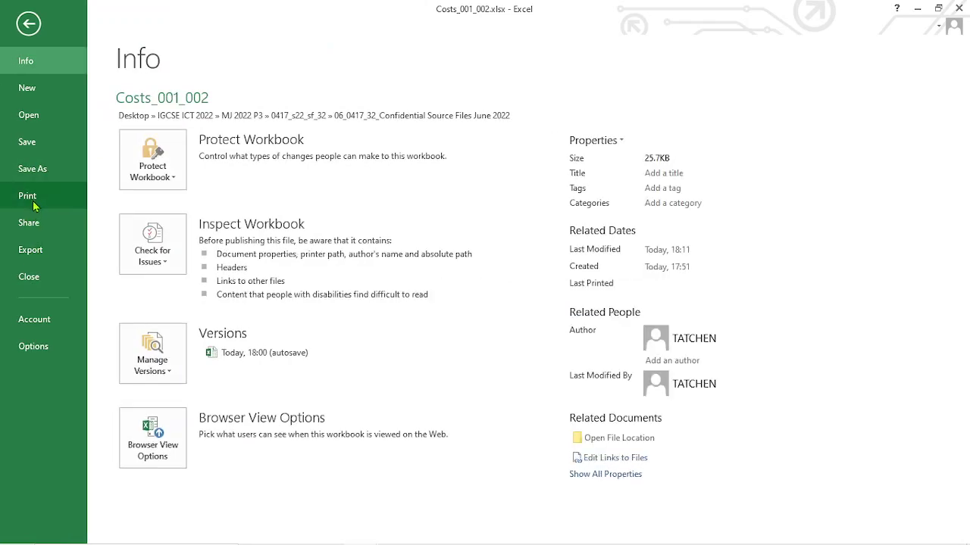
left_click(27, 196)
left_click(327, 531)
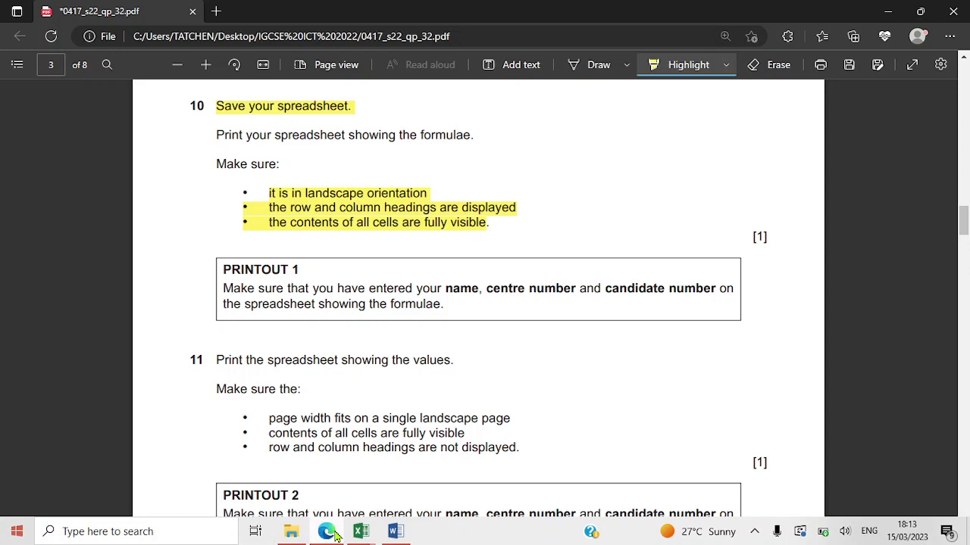
left_click(330, 532)
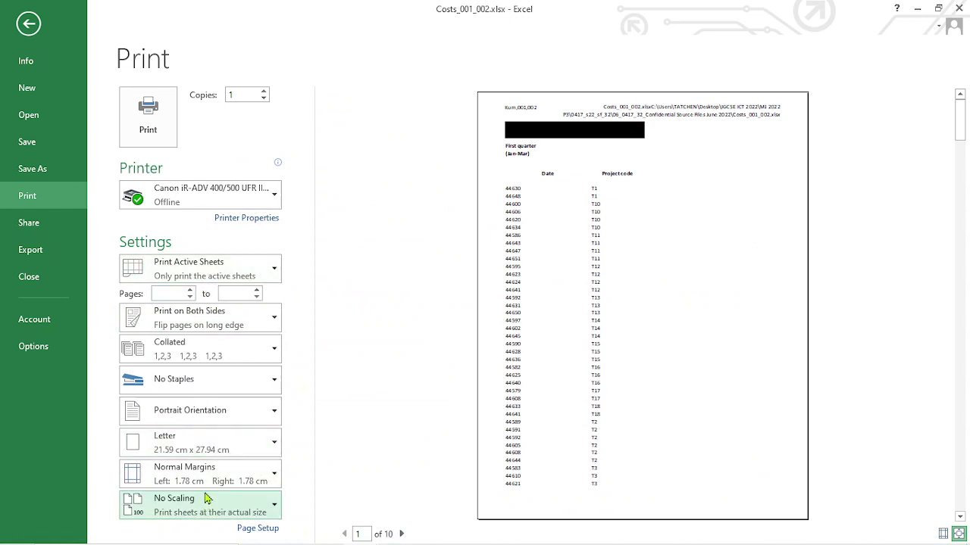
Set the page to landscape orientation and include row and column headings in the printout, checking against question 10 in the question paper
left_click(259, 528)
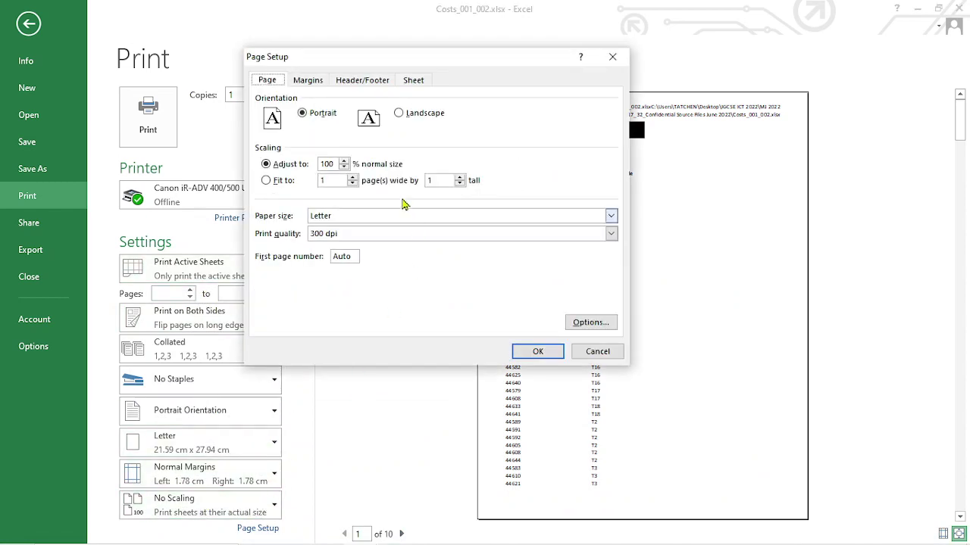
left_click(415, 114)
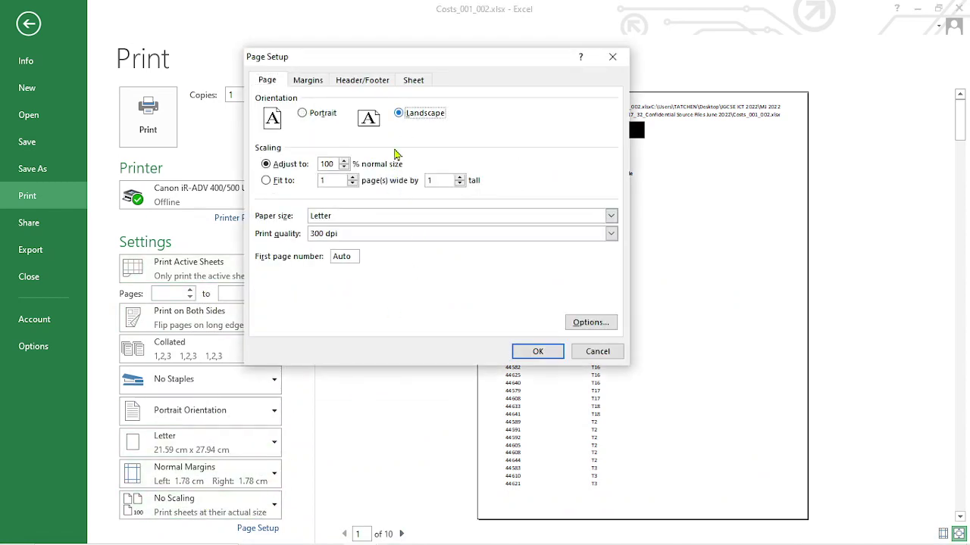
left_click(416, 79)
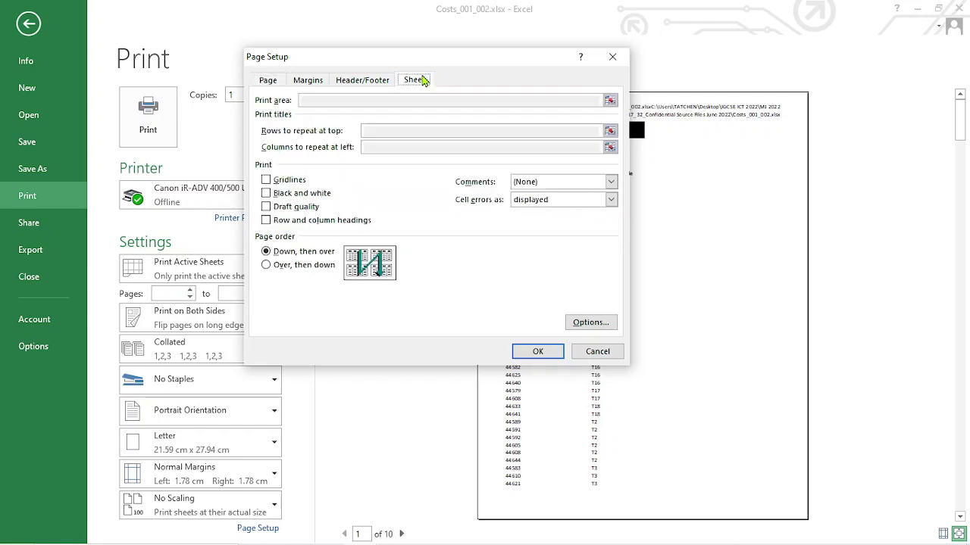
left_click(267, 221)
left_click(339, 535)
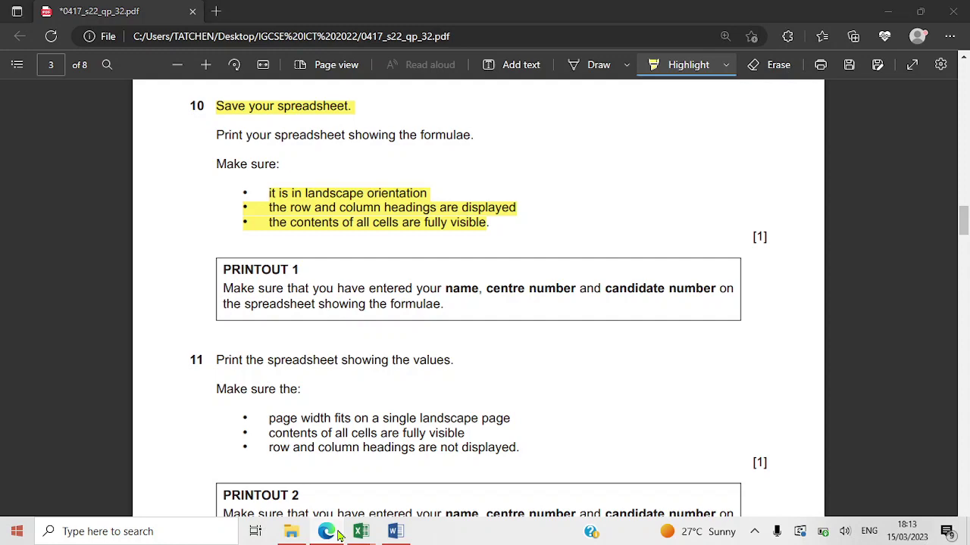
left_click(360, 532)
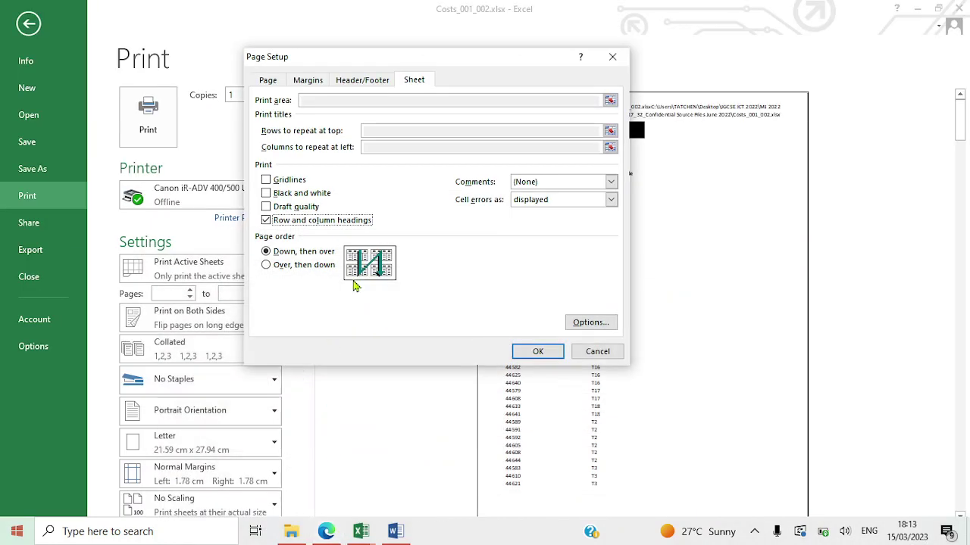
left_click(537, 352)
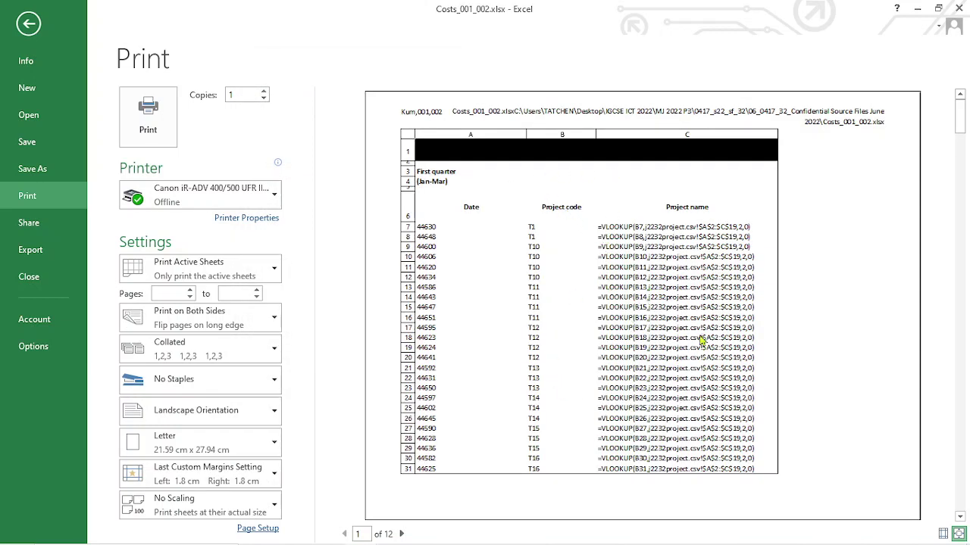
Look through the first four preview pages of the formulae printout and return to the sheet
left_click(401, 534)
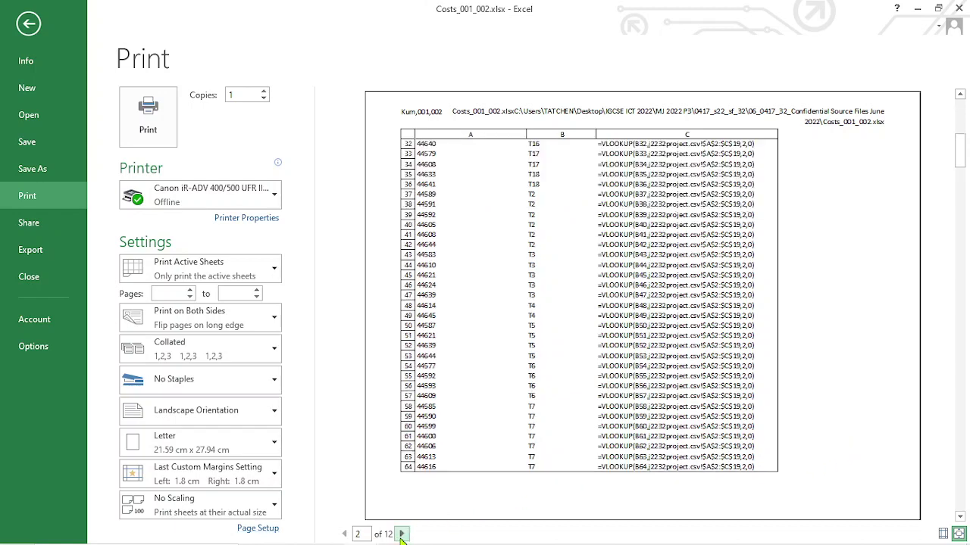
left_click(344, 534)
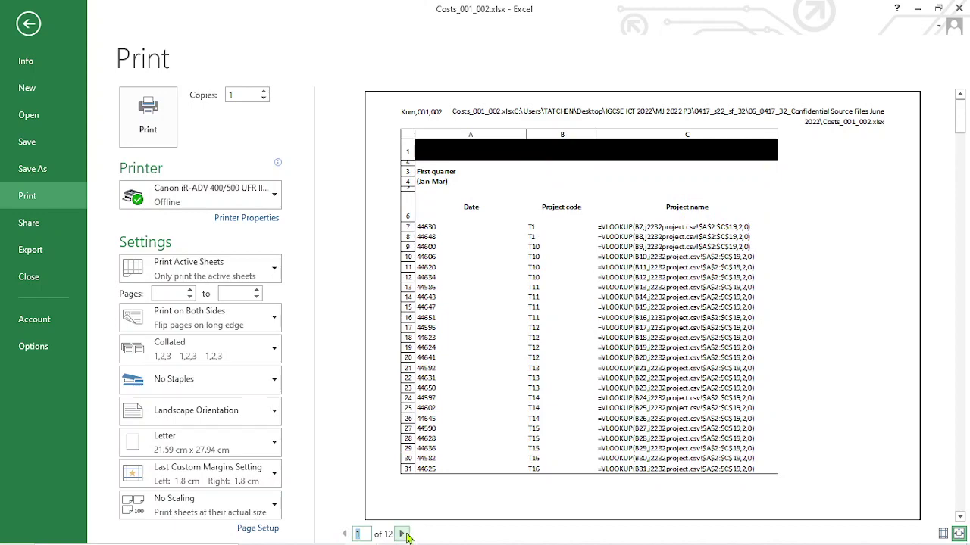
left_click(405, 535)
left_click(404, 535)
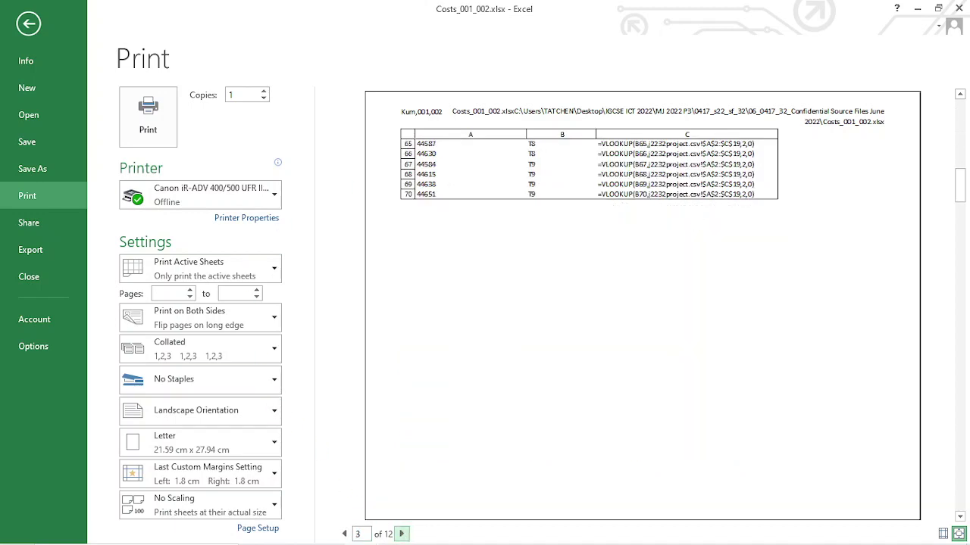
left_click(402, 534)
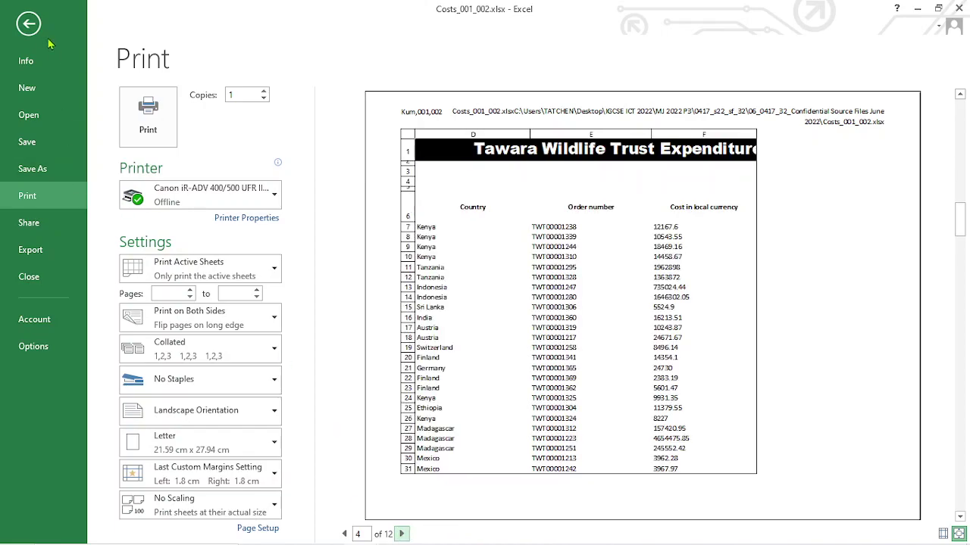
left_click(28, 23)
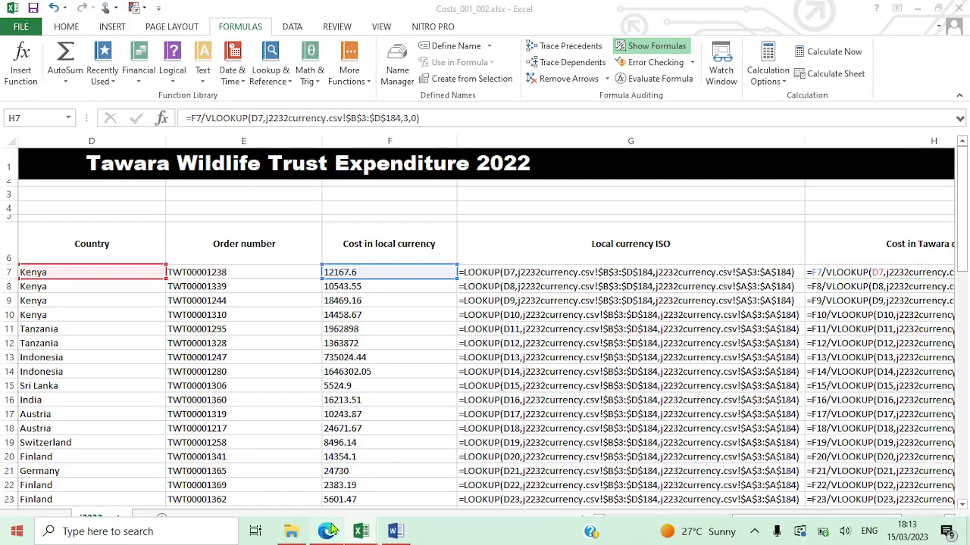
In the question paper, highlight question 11's "Print the spreadsheet showing the values." and "Make sure the:" lines
left_click(326, 531)
scroll(320, 273, "down", 3)
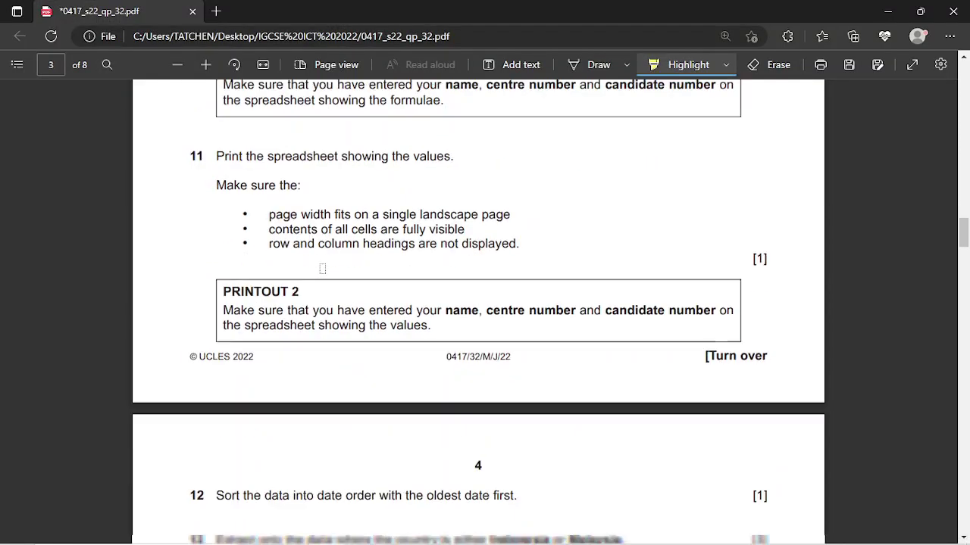
left_click_drag(220, 142, 469, 147)
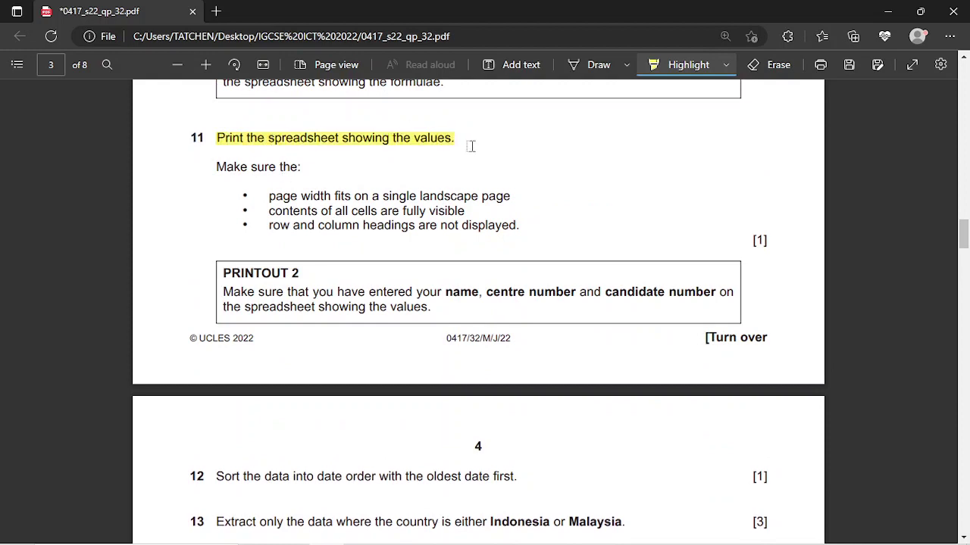
left_click_drag(219, 167, 303, 167)
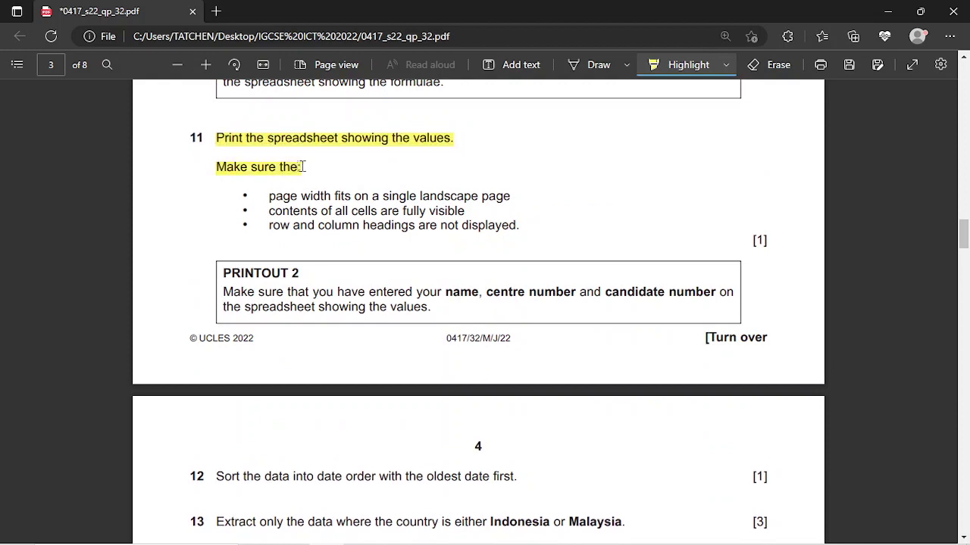
Switch back to the Costs_001_002.xlsx workbook and turn off Show Formulas so the sheet displays values
mouse_move(409, 531)
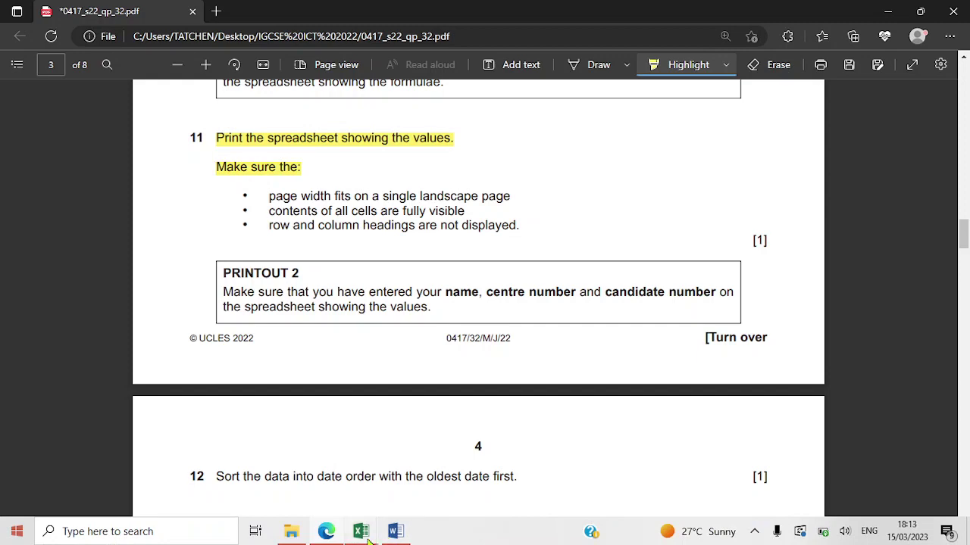
mouse_move(364, 534)
left_click(478, 485)
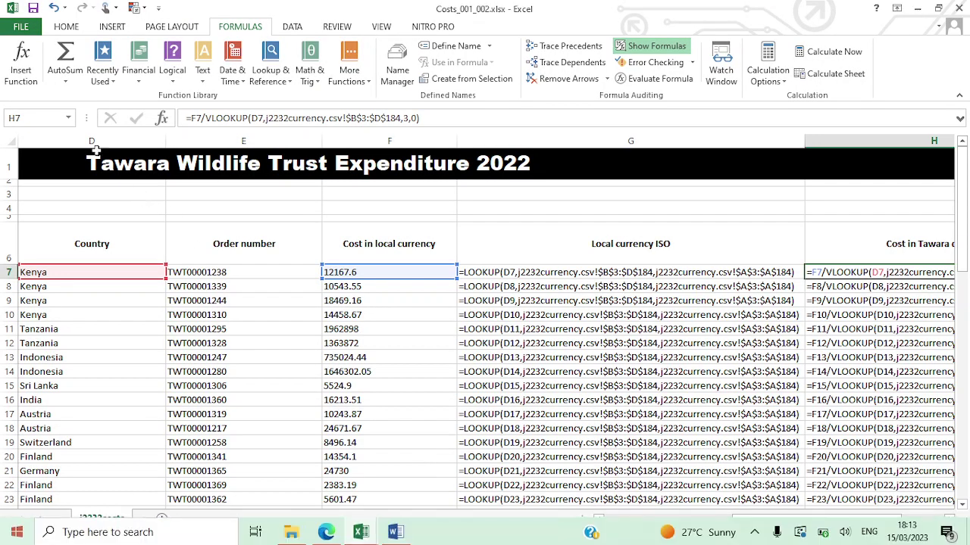
left_click(70, 32)
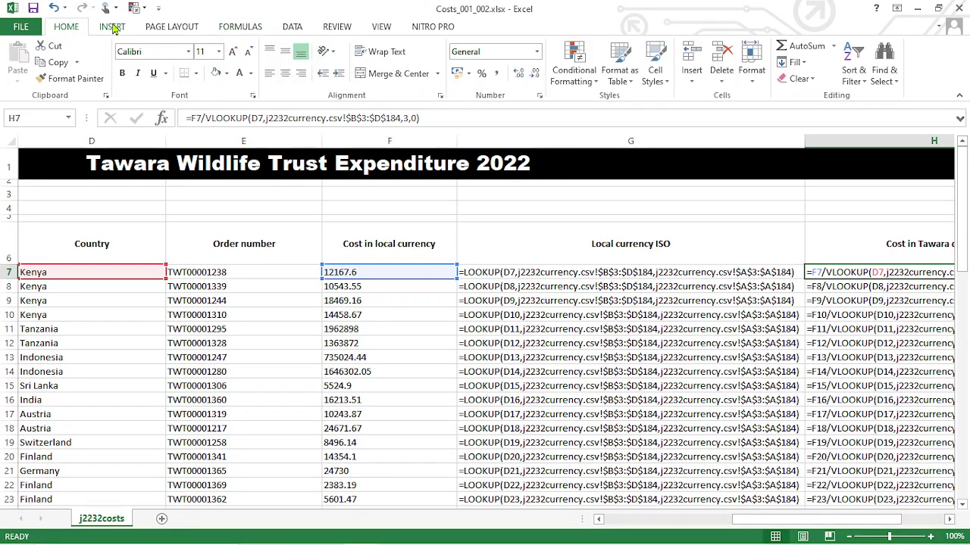
left_click(113, 28)
left_click(160, 13)
left_click(238, 5)
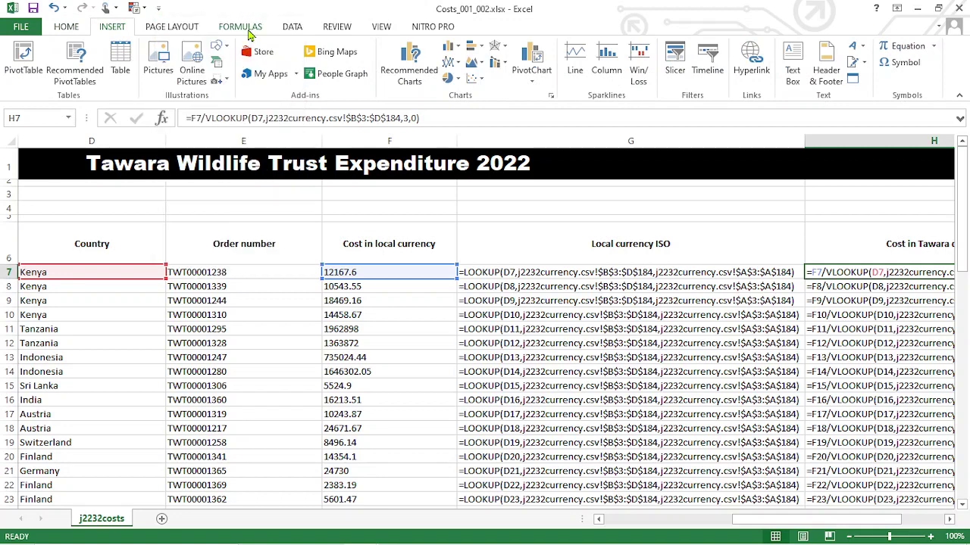
left_click(249, 30)
left_click(653, 45)
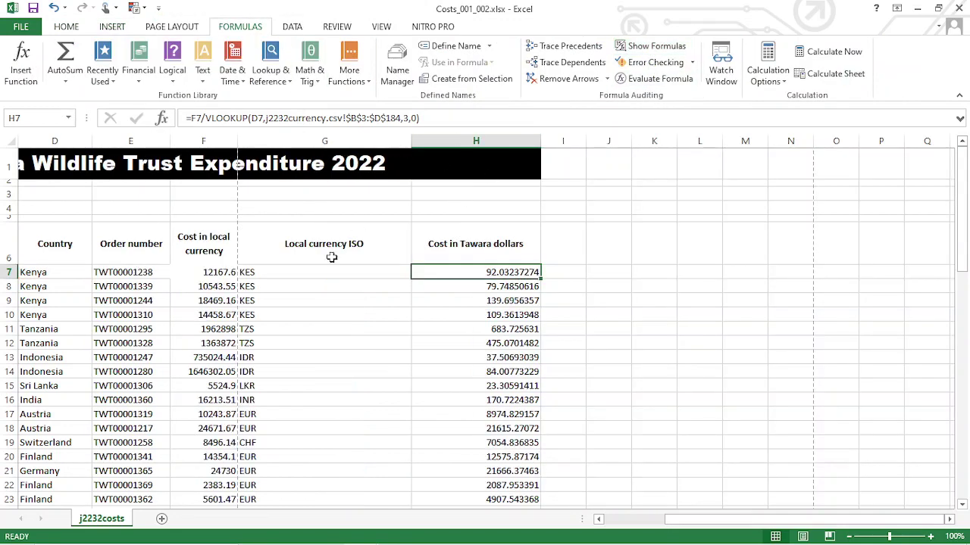
Narrow columns G and H so their headings wrap onto three lines while the values still fit
left_click_drag(406, 139, 291, 153)
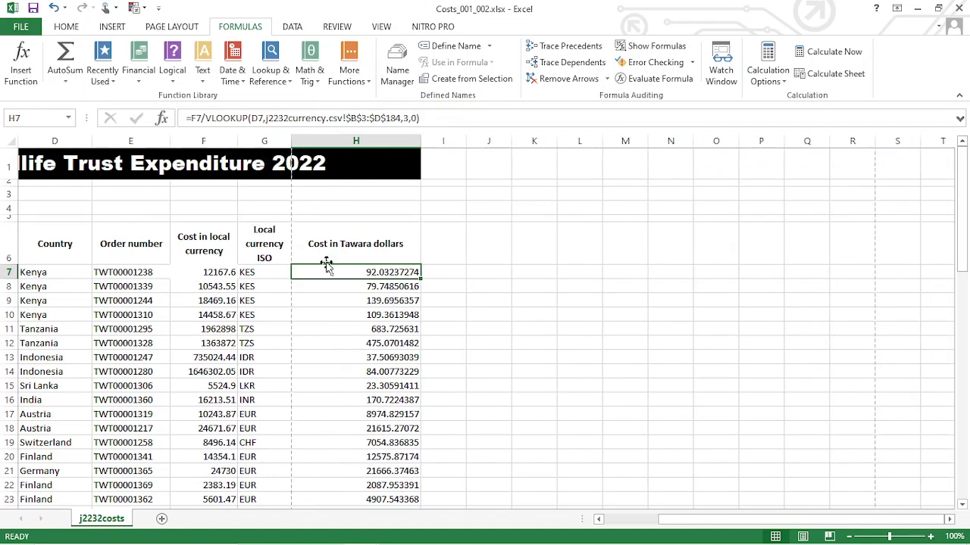
double_click(598, 519)
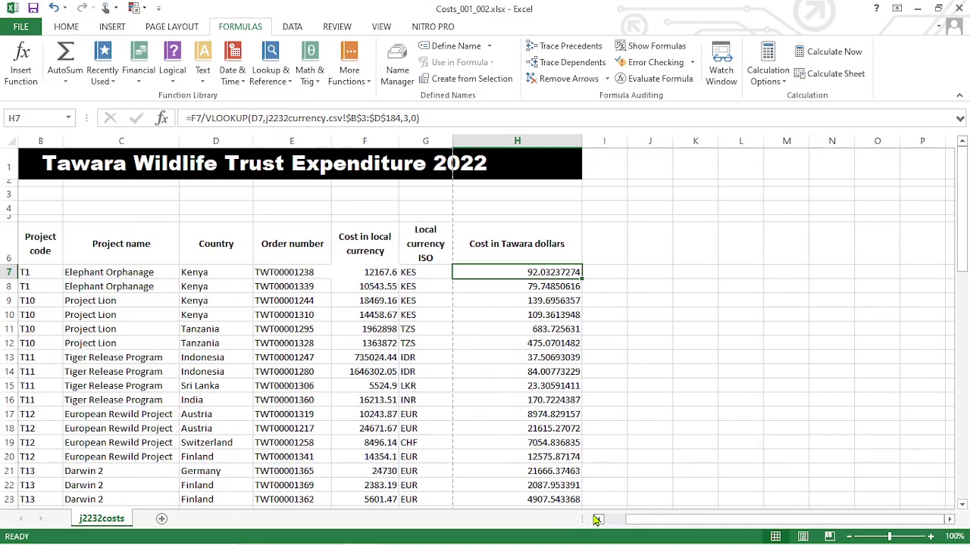
left_click_drag(583, 143, 505, 144)
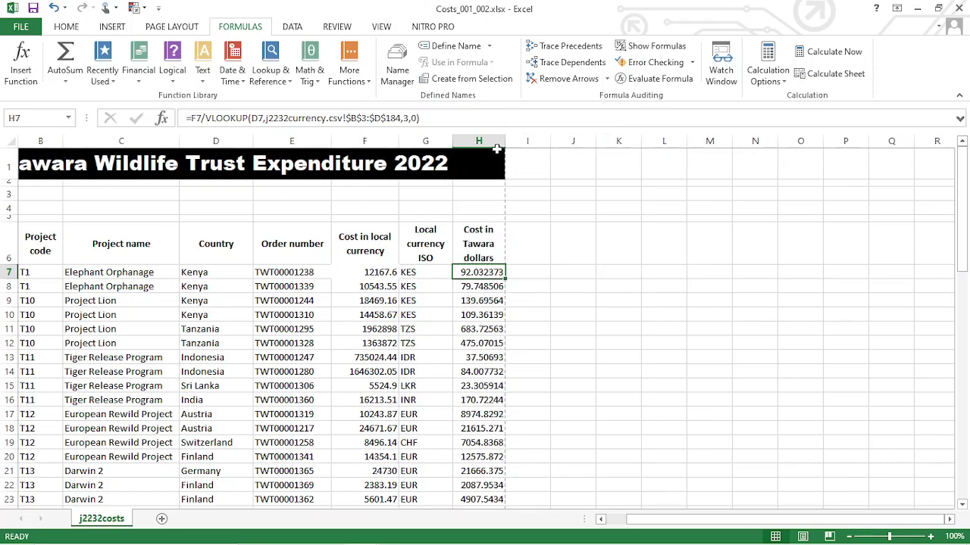
left_click(555, 220)
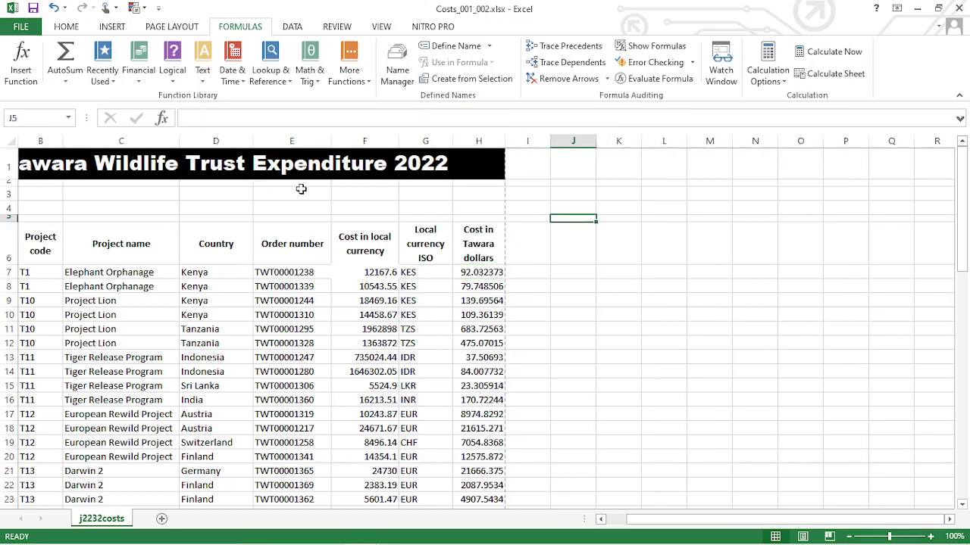
left_click(600, 521)
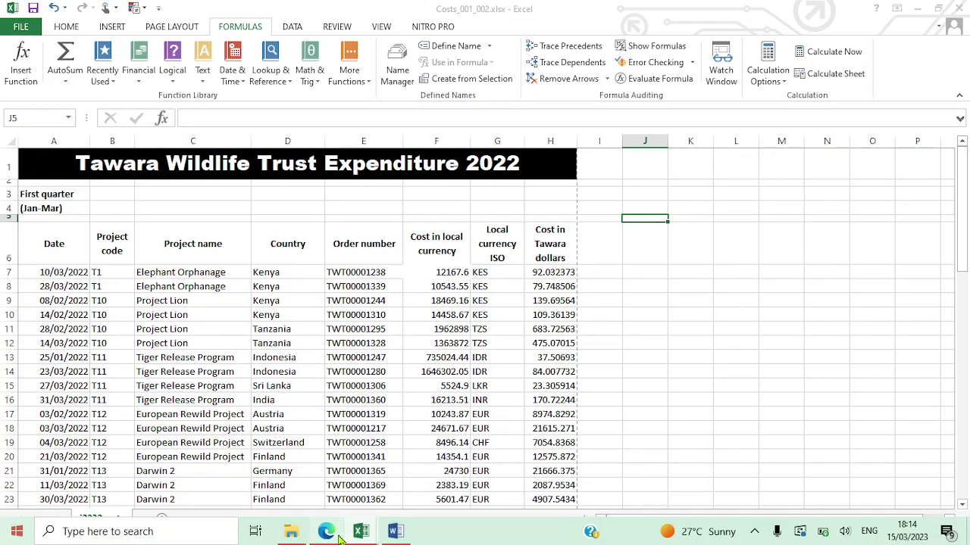
Compare question 8's sample layout of rows 1 to 6 in the question paper with the costs workbook
left_click(340, 538)
scroll(359, 313, "up", 6)
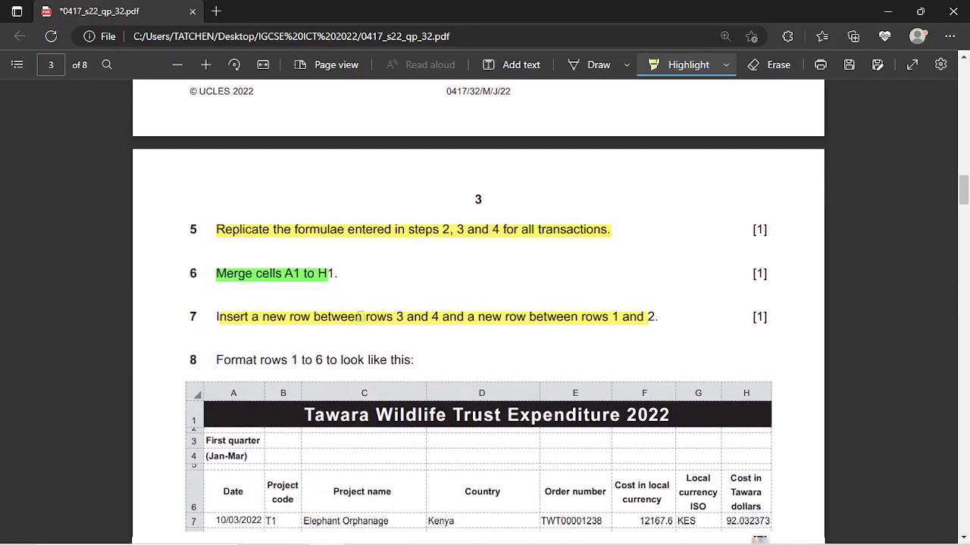
scroll(303, 322, "down", 2)
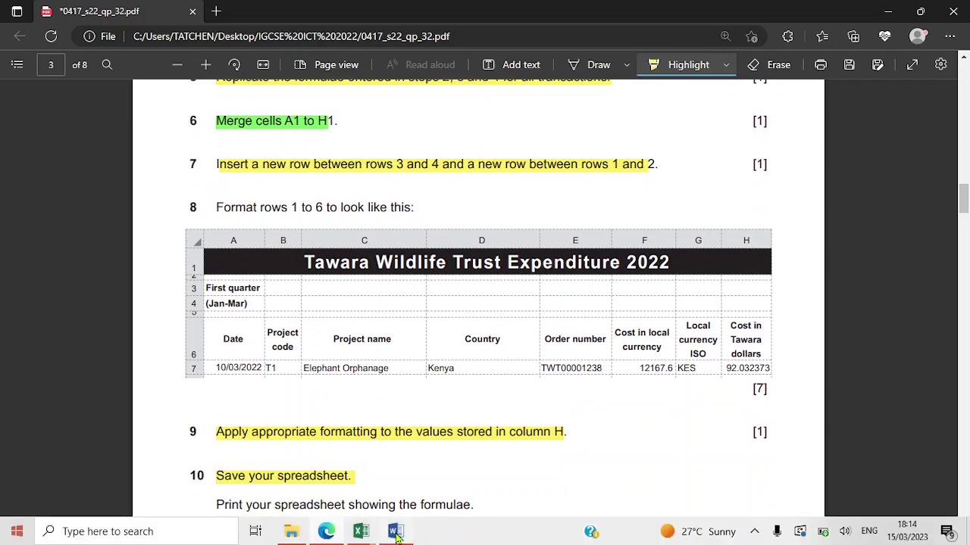
left_click(361, 534)
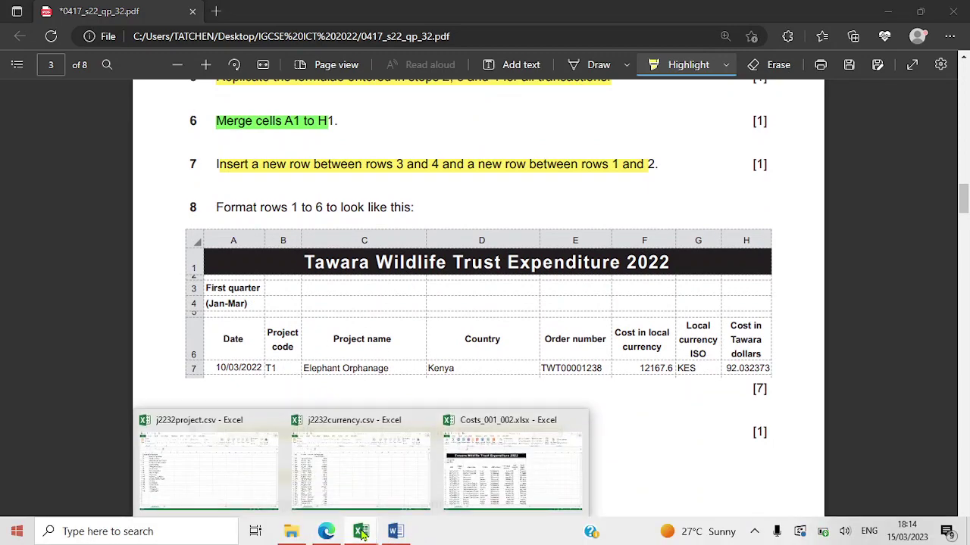
mouse_move(452, 485)
Highlight question 11's requirement "row and column headings are not displayed" in the question paper
scroll(318, 353, "down", 15)
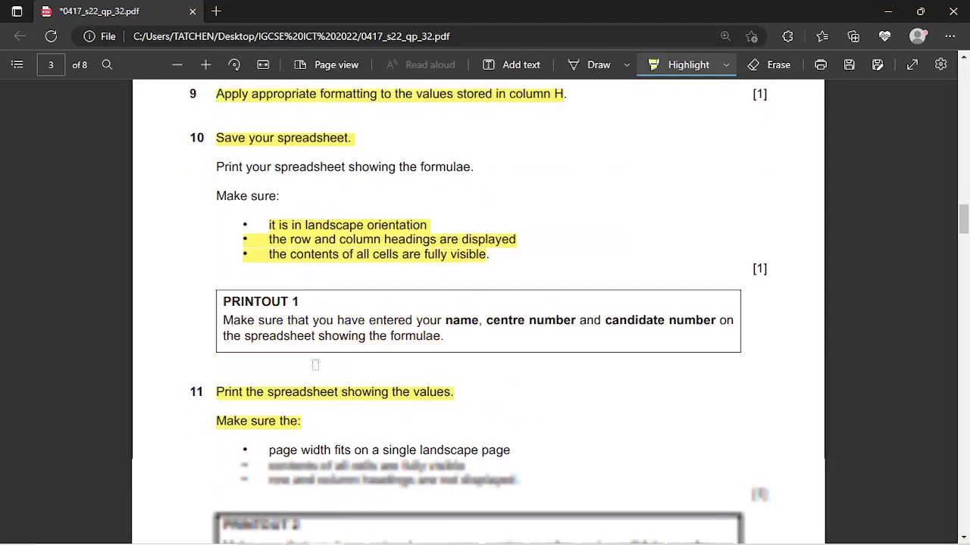
scroll(319, 353, "up", 2)
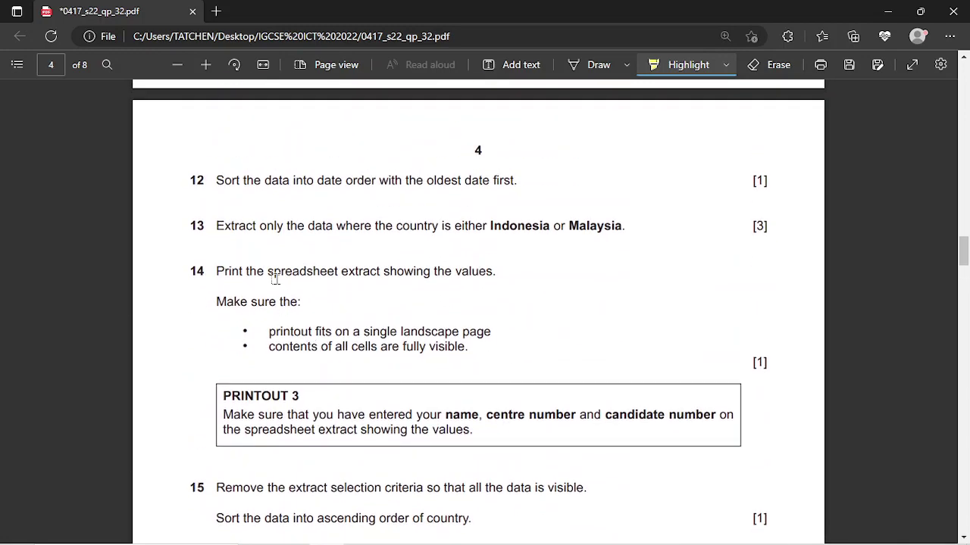
scroll(275, 277, "up", 8)
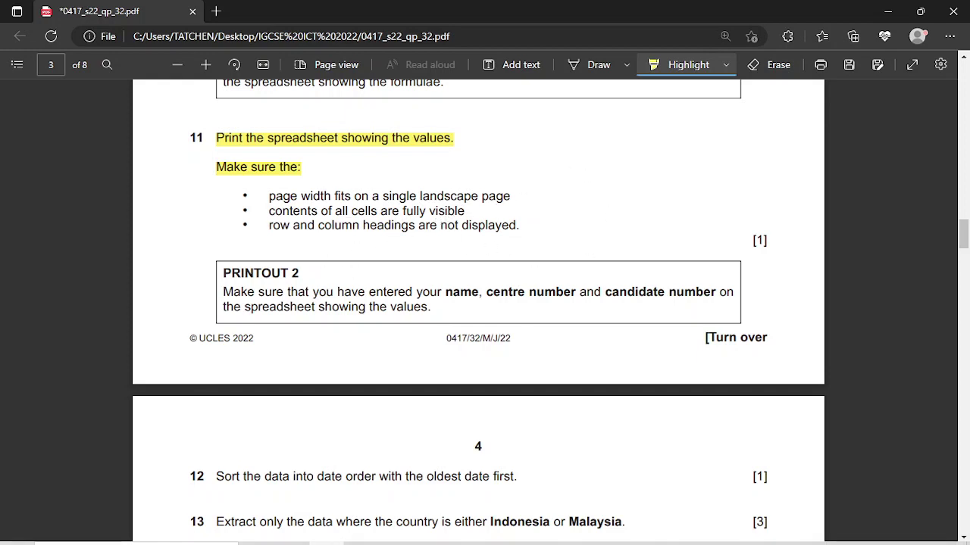
mouse_move(443, 543)
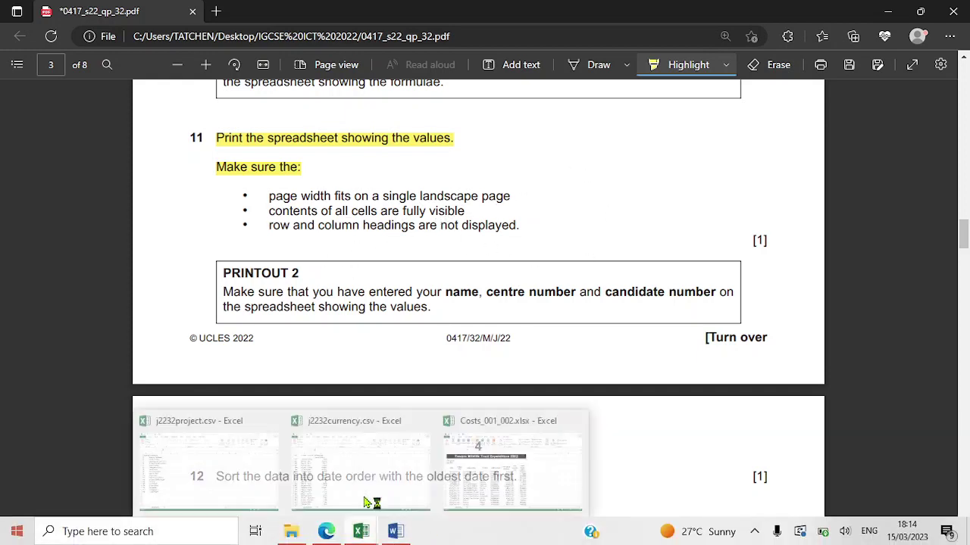
left_click_drag(267, 225, 519, 225)
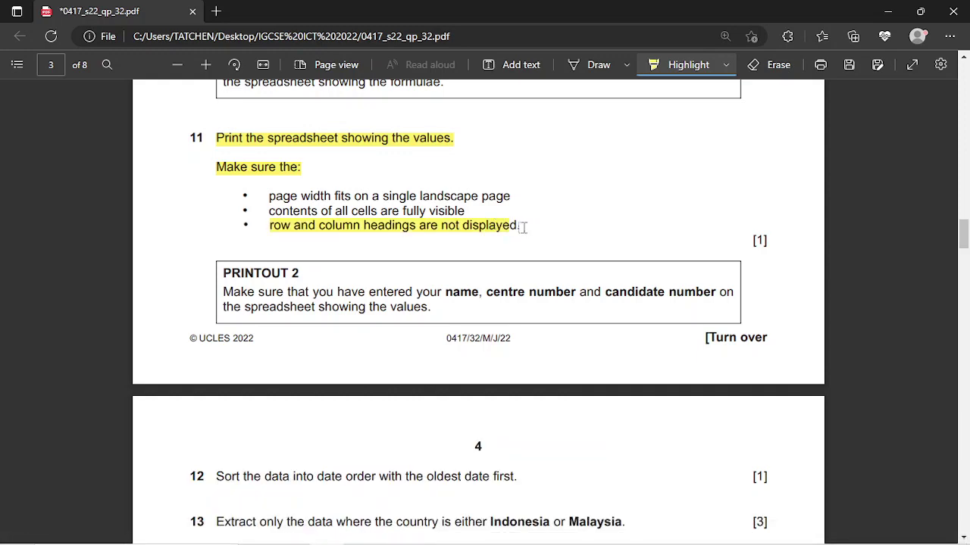
Switch to the Costs_001_002.xlsx workbook and open its print preview showing the values
left_click(361, 531)
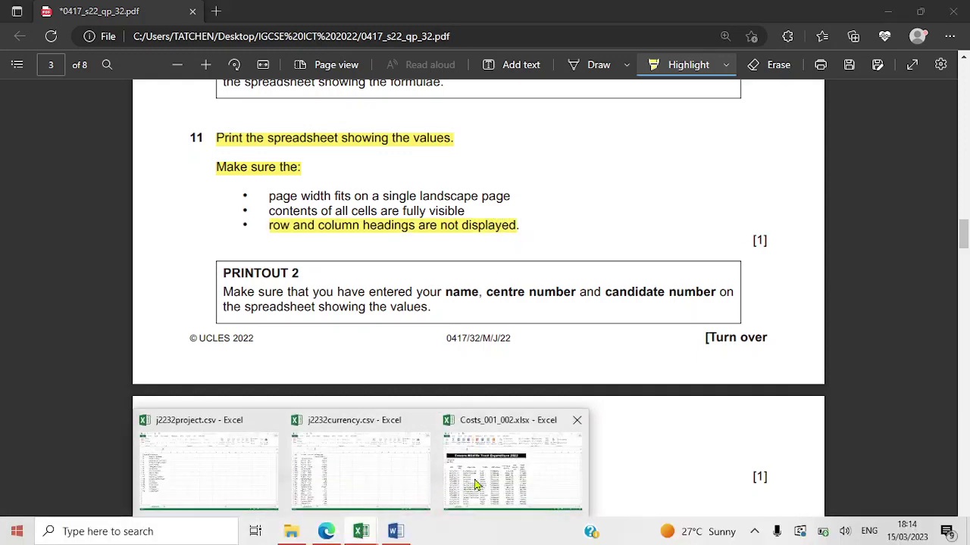
left_click(478, 484)
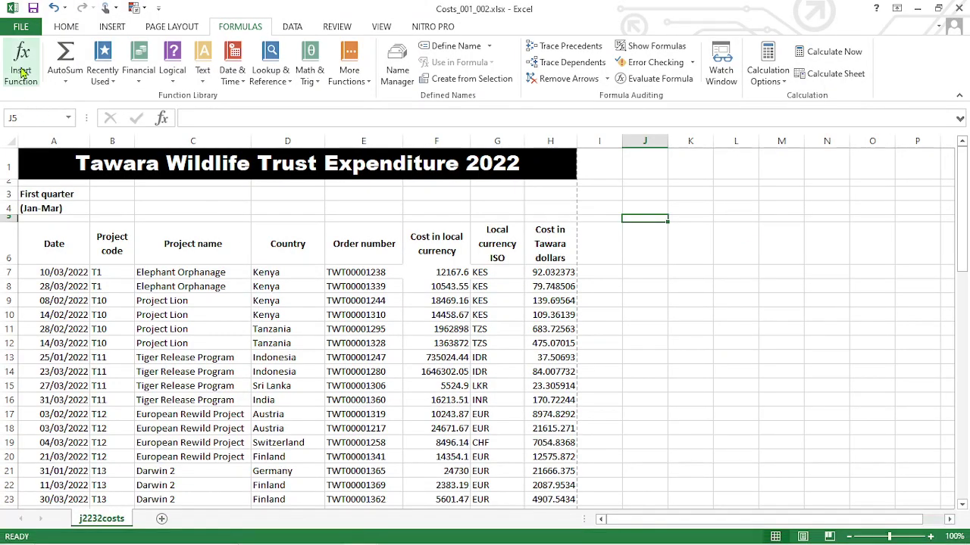
left_click(21, 26)
left_click(29, 196)
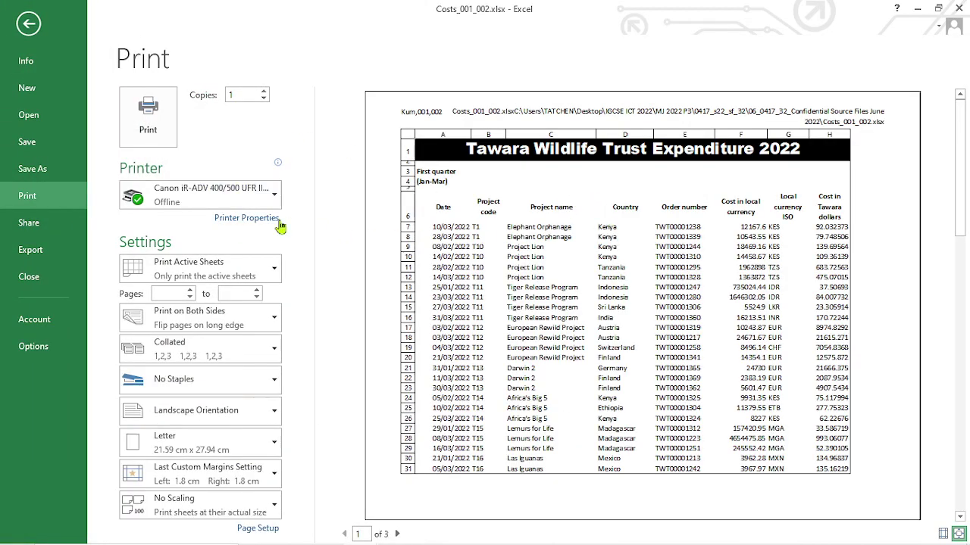
Turn off printing of row and column headings, check the preview through its last page, and return to the worksheet
left_click(256, 528)
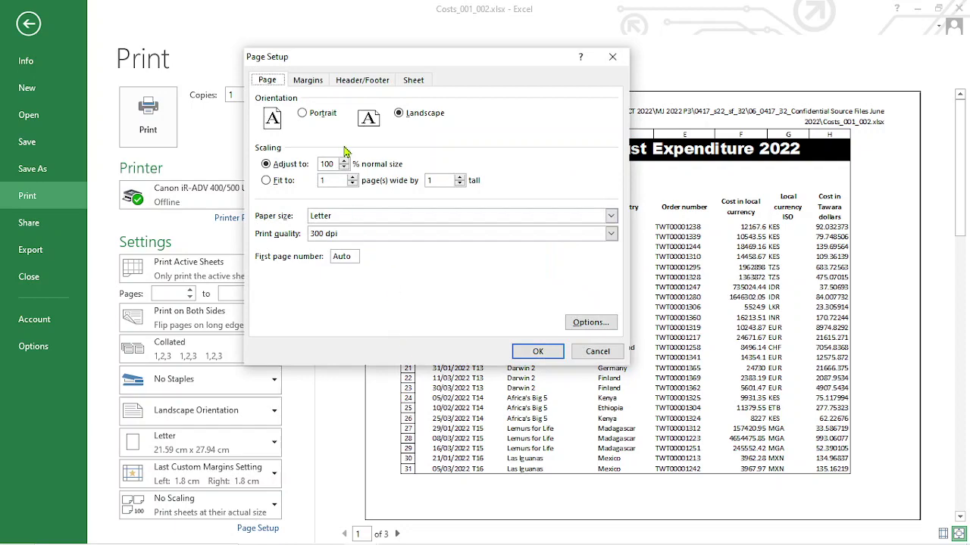
left_click(415, 85)
left_click(295, 220)
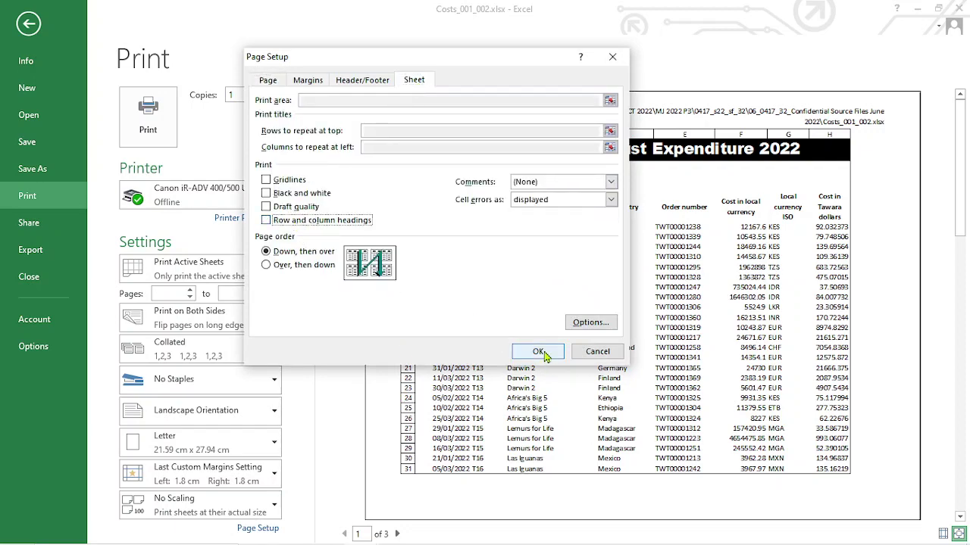
left_click(538, 352)
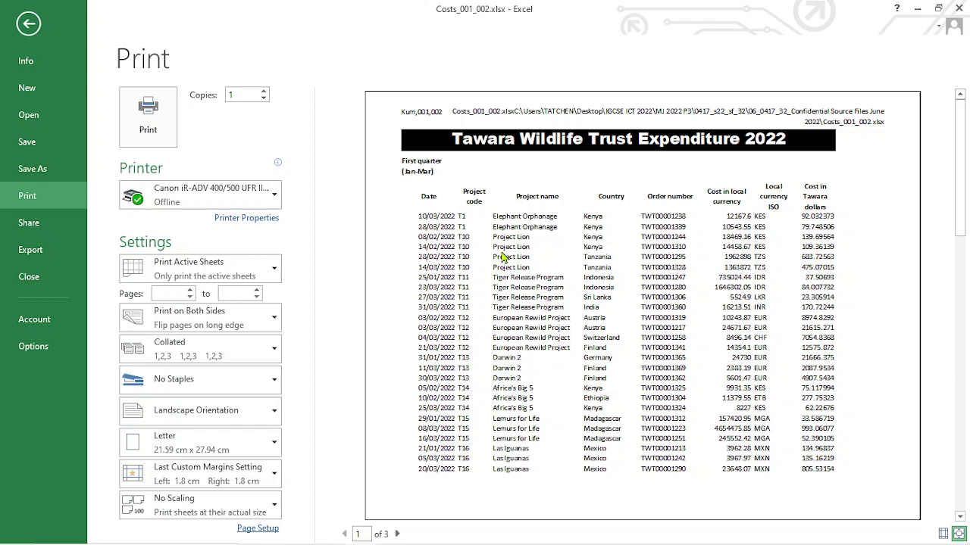
left_click(397, 534)
left_click(397, 533)
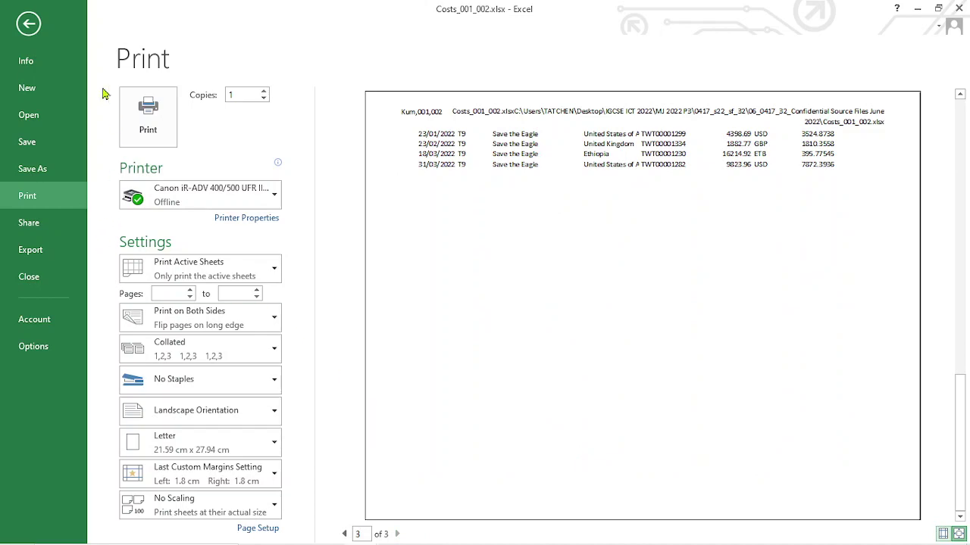
left_click(30, 33)
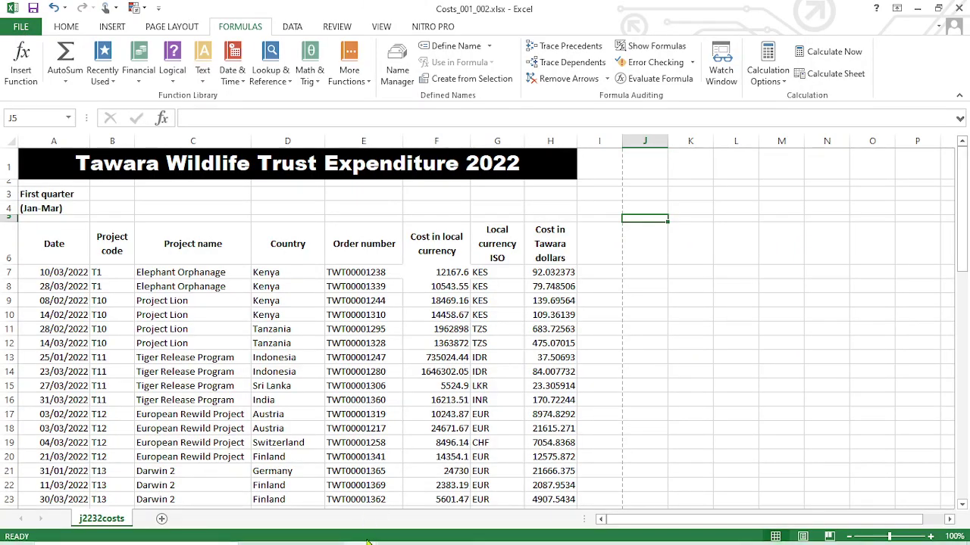
Switch to the question paper in the browser and read questions 12 to 14 on sorting, extracting and printing the data
mouse_move(326, 533)
left_click(331, 459)
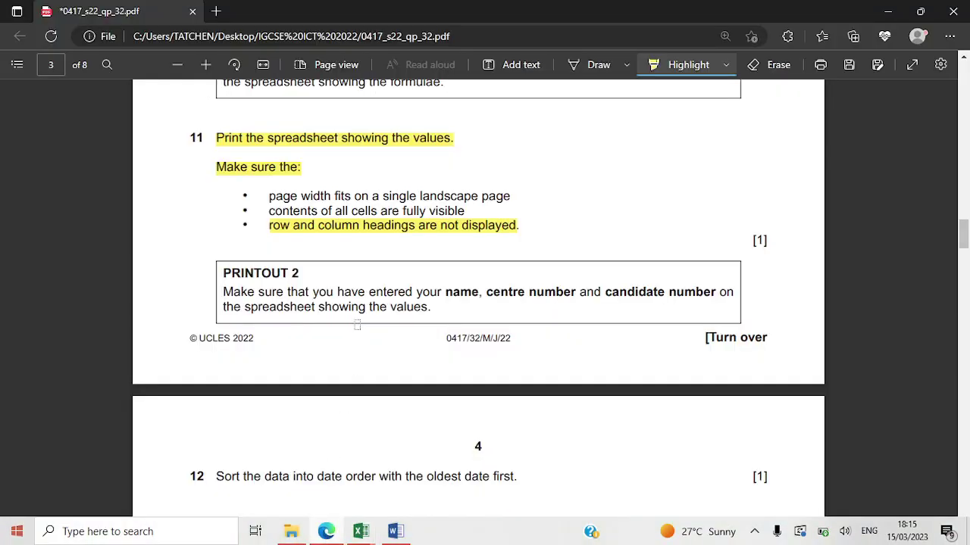
scroll(357, 319, "down", 5)
scroll(357, 318, "up", 1)
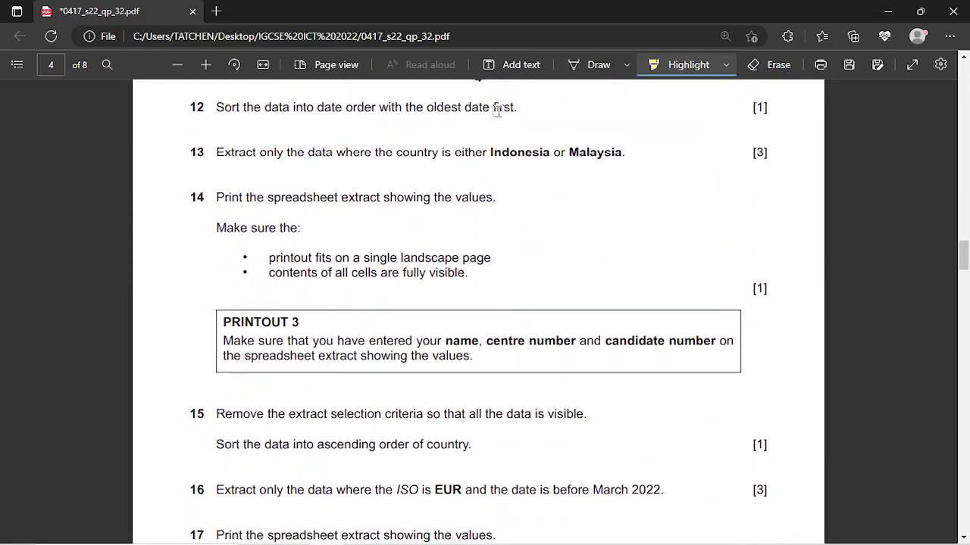
scroll(497, 112, "up", 1)
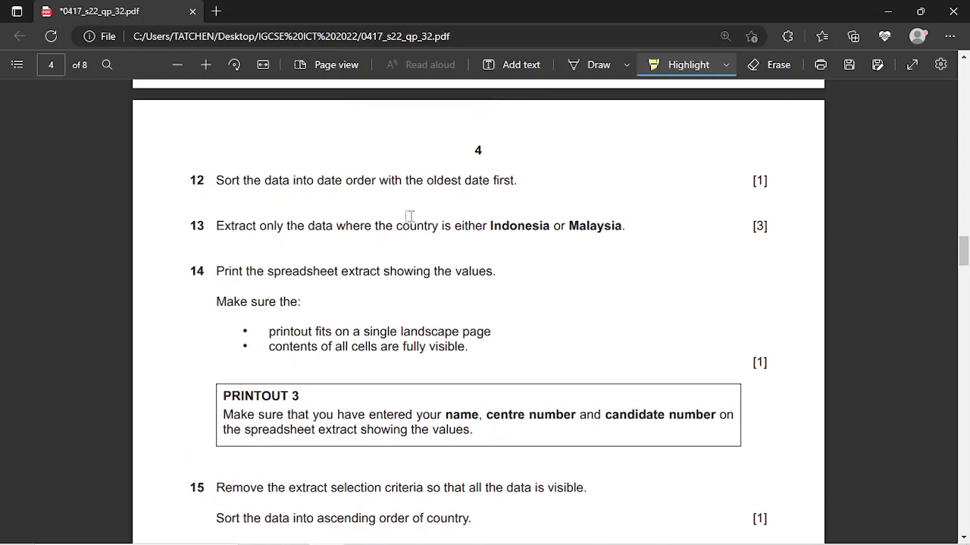
mouse_move(411, 541)
mouse_move(364, 536)
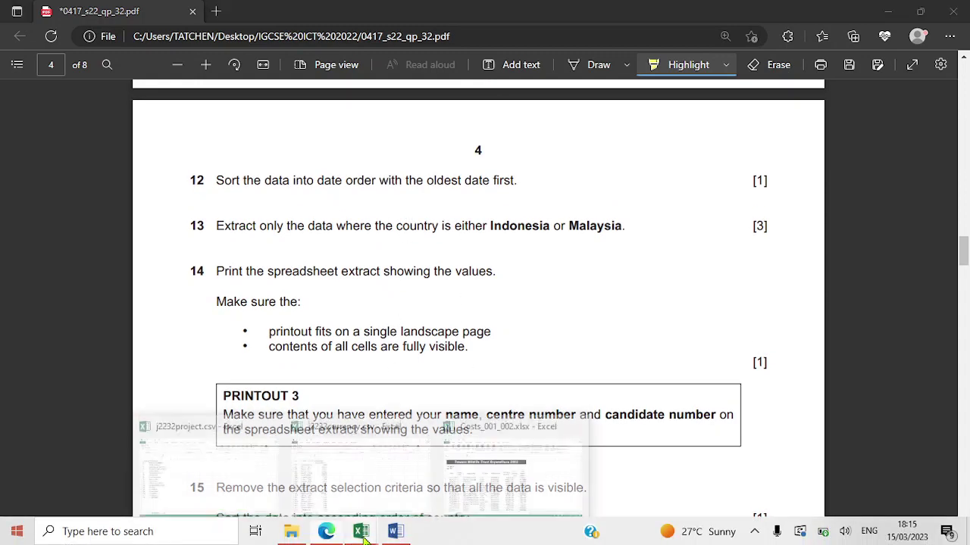
Switch back to the Costs_001_002.xlsx workbook and examine the date column and the extent of the data rows
left_click(493, 479)
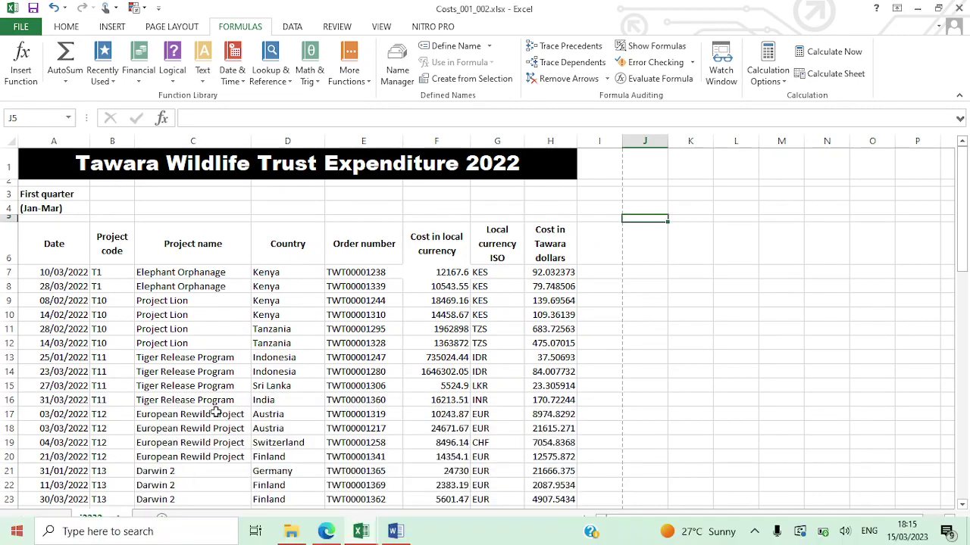
left_click(48, 300)
scroll(49, 301, "down", 20)
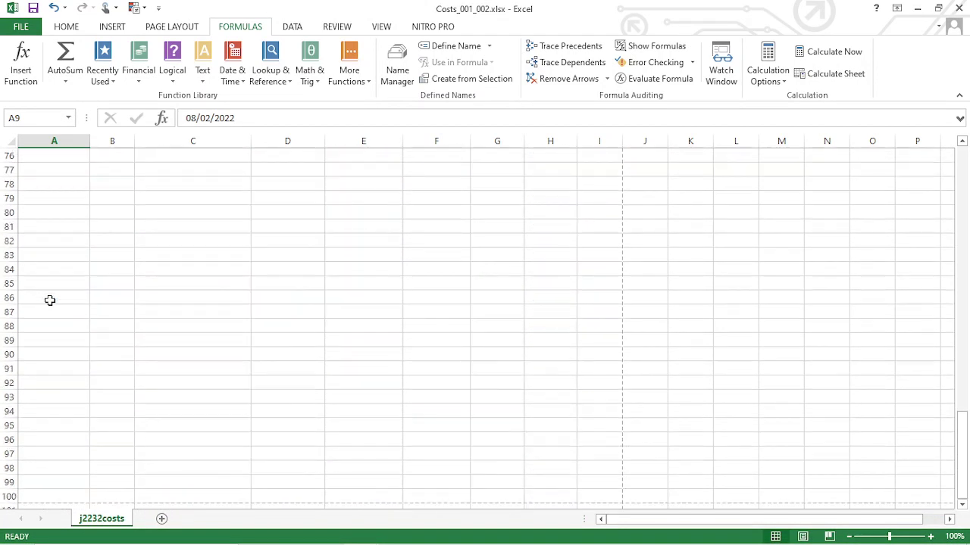
scroll(49, 301, "up", 20)
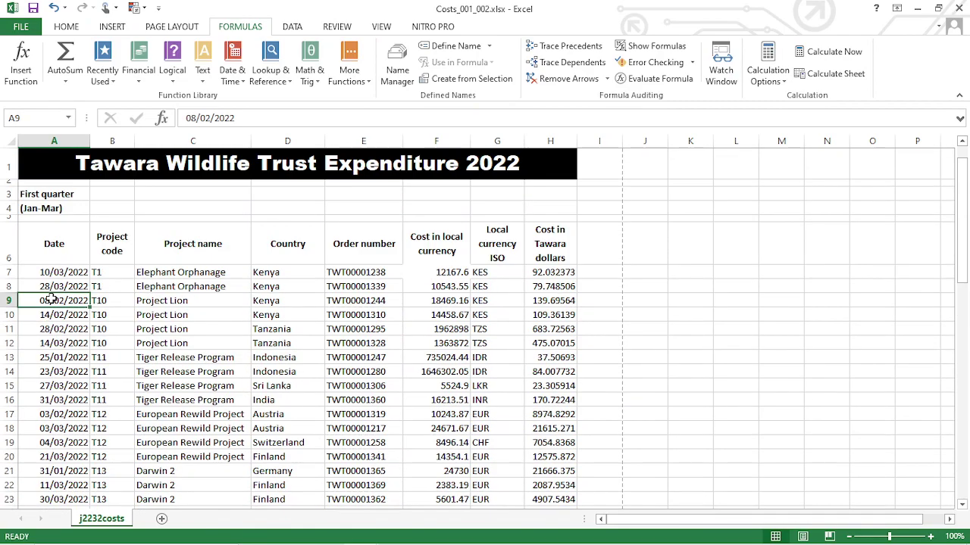
left_click(59, 275)
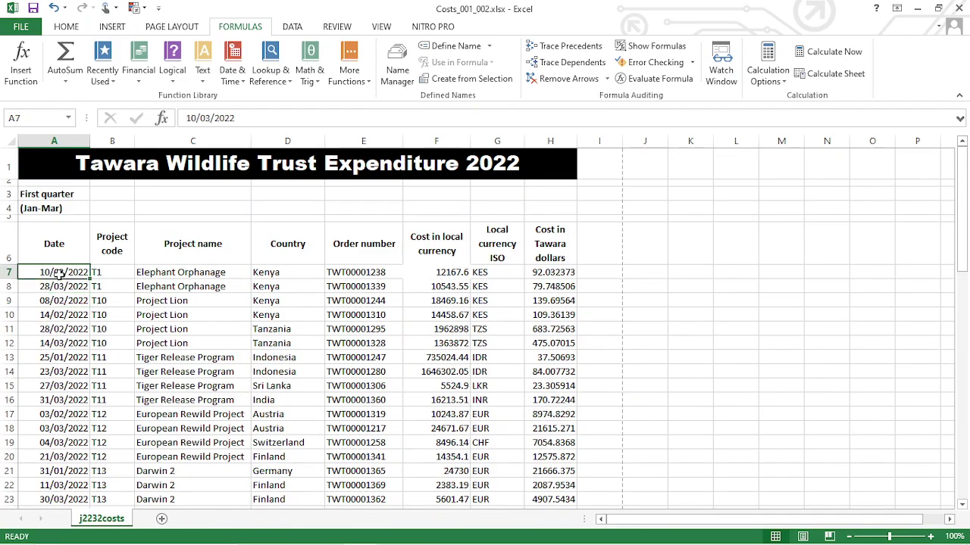
scroll(61, 277, "down", 13)
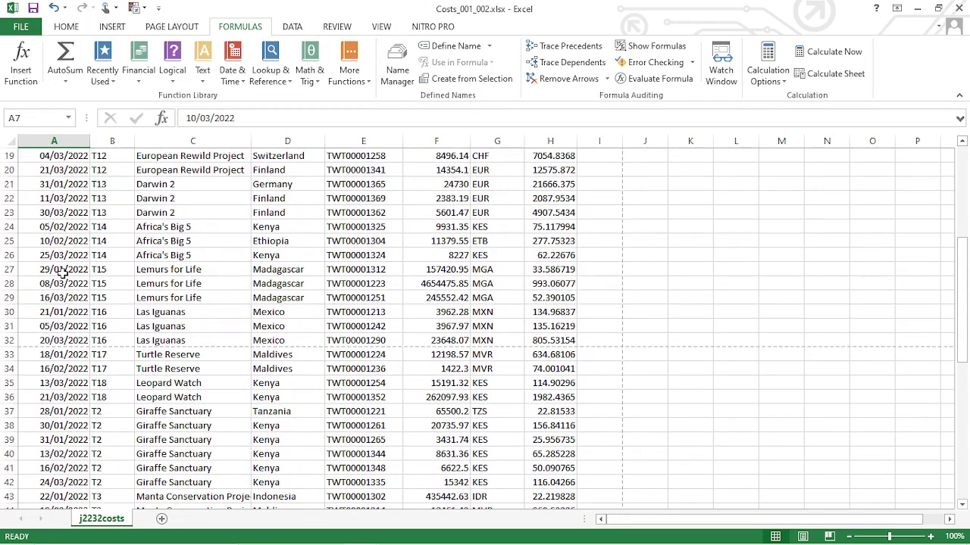
scroll(64, 279, "down", 5)
scroll(61, 277, "up", 18)
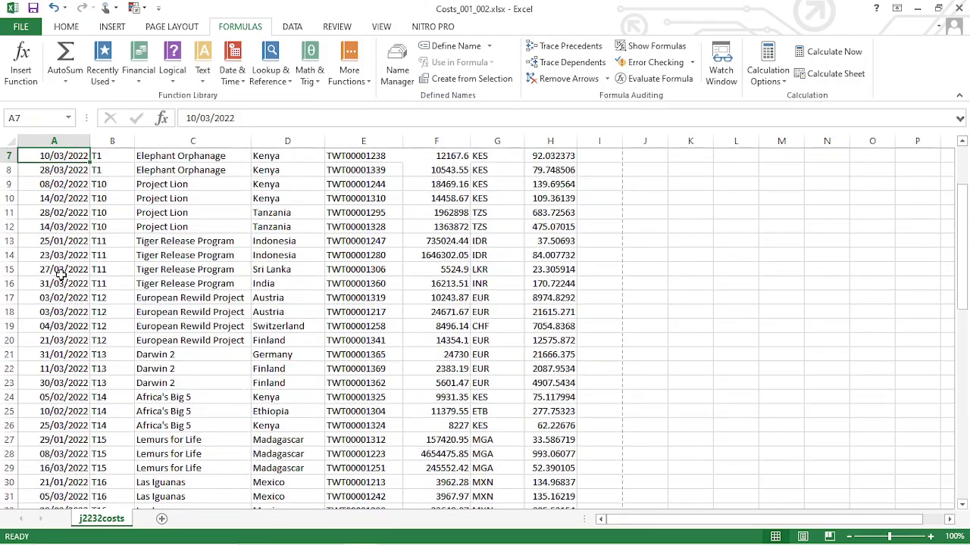
Set up a custom sort of range A6:H70 by the Date column's values, ordered Oldest to Newest
left_click_drag(58, 247, 538, 454)
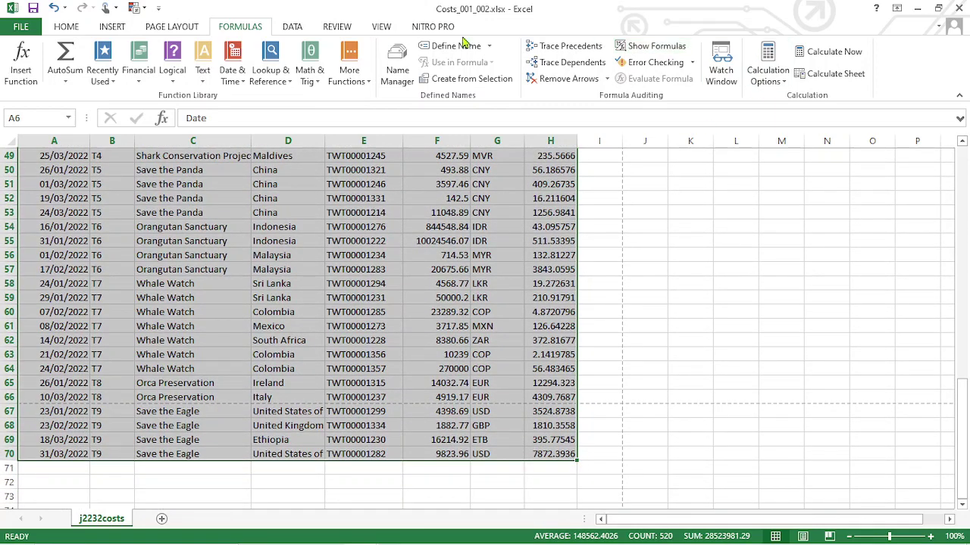
left_click(71, 27)
left_click(854, 74)
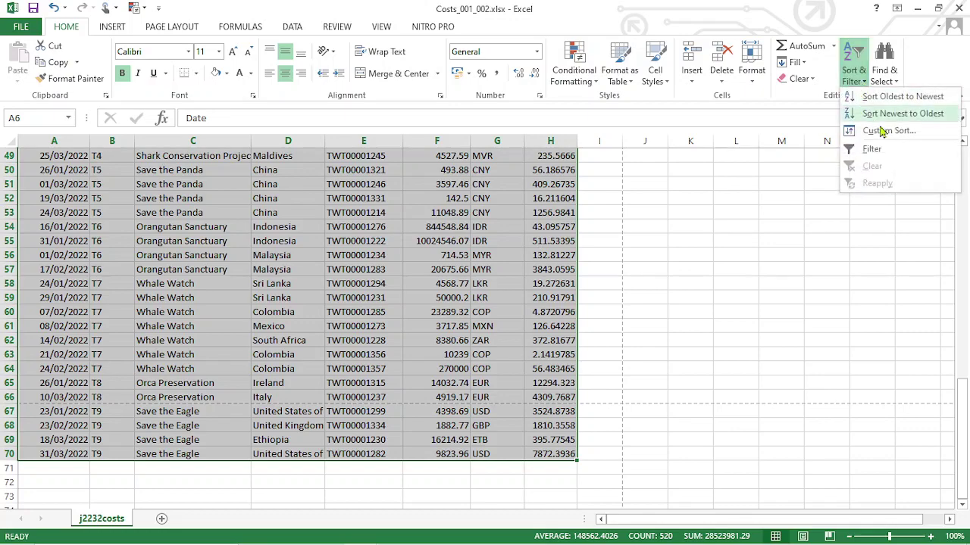
left_click(886, 132)
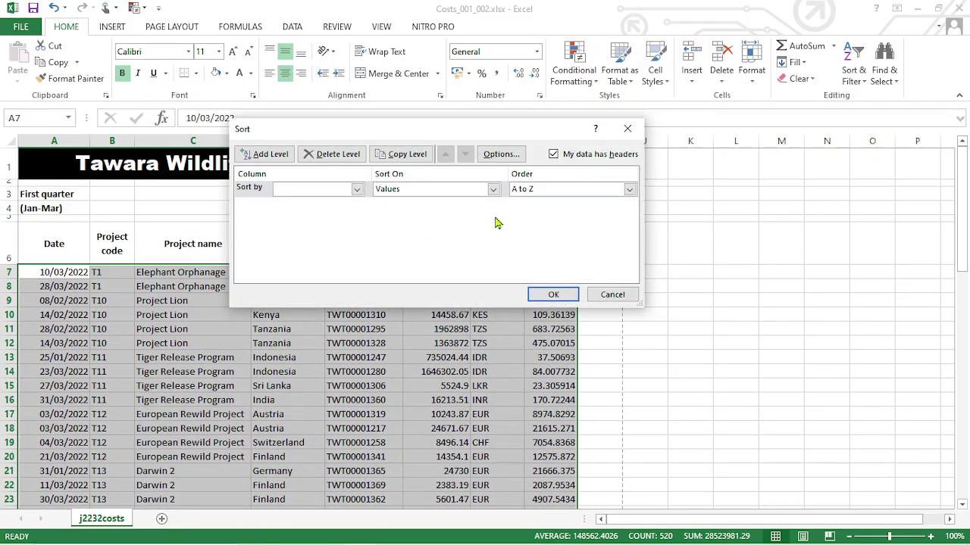
left_click(358, 190)
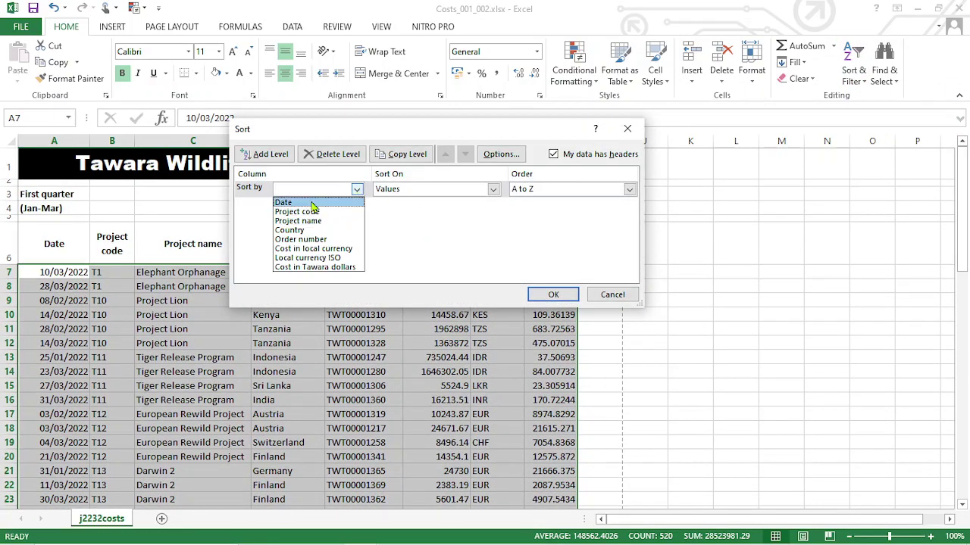
left_click(316, 200)
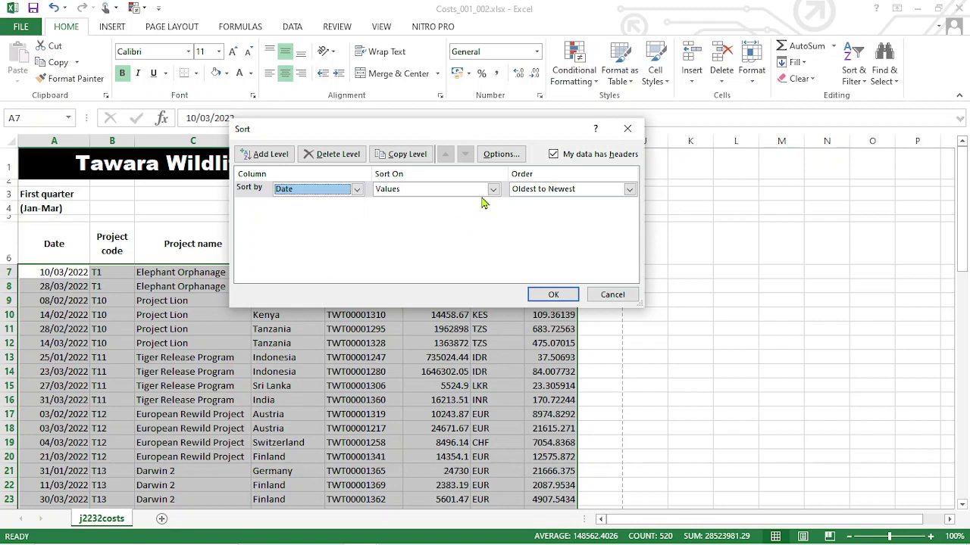
left_click(629, 190)
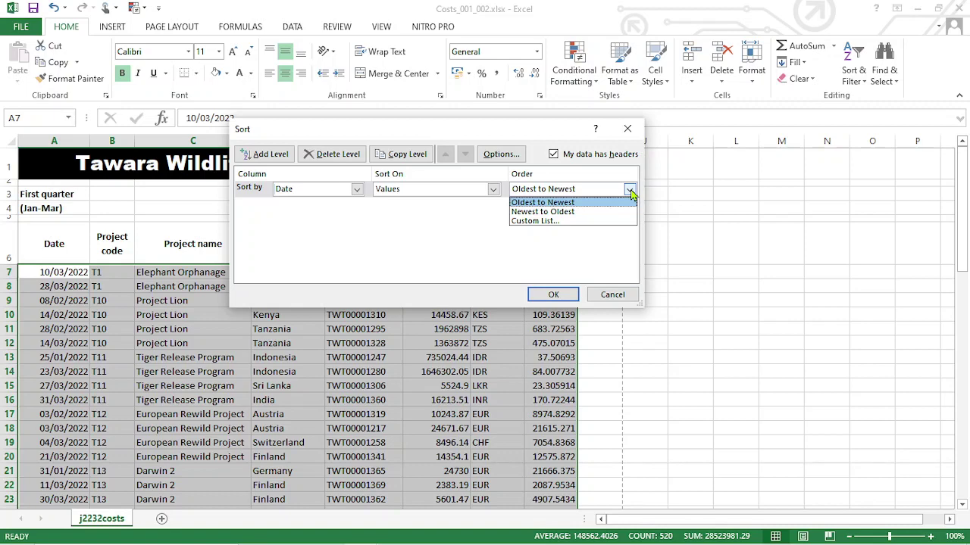
left_click(629, 191)
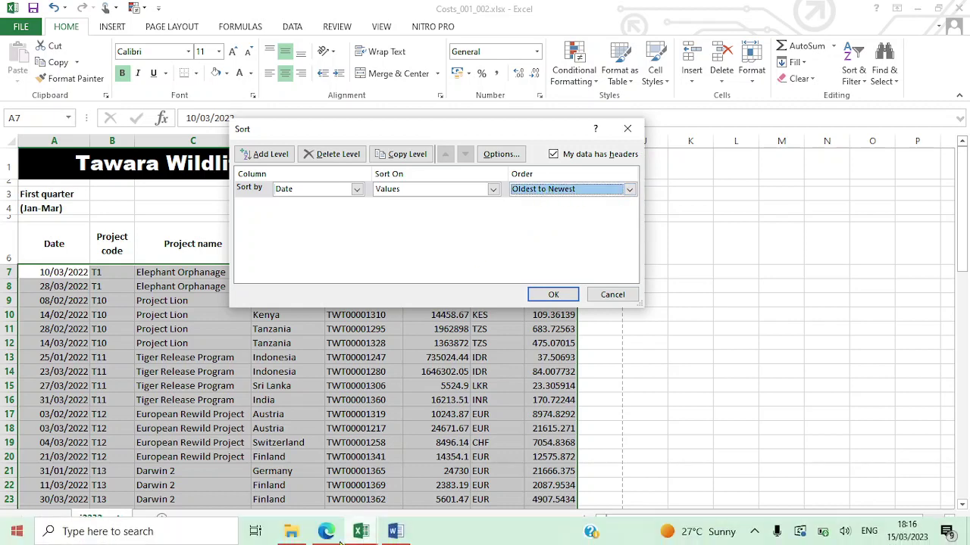
Check the sort order against question 12 in the question paper, and apply the Oldest to Newest date sort in the costs workbook
left_click(333, 536)
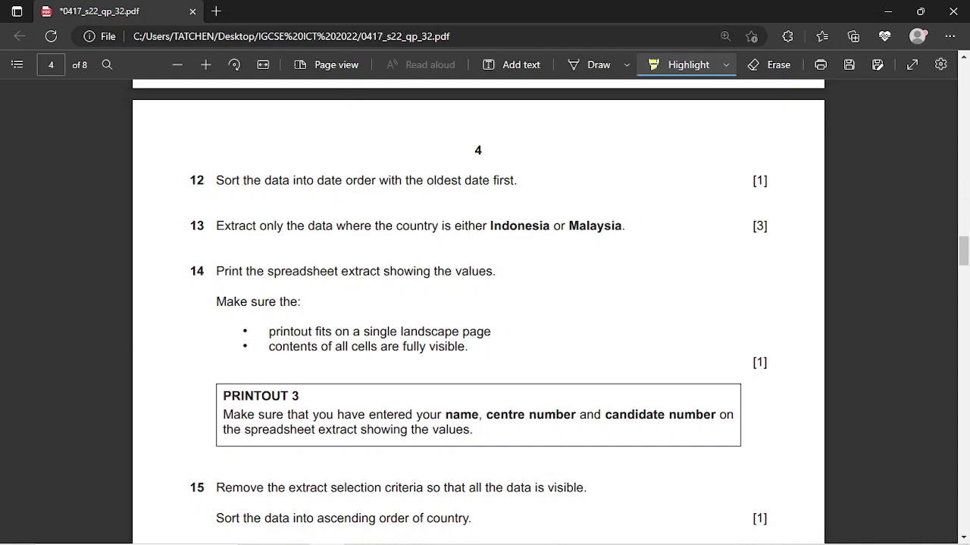
mouse_move(359, 531)
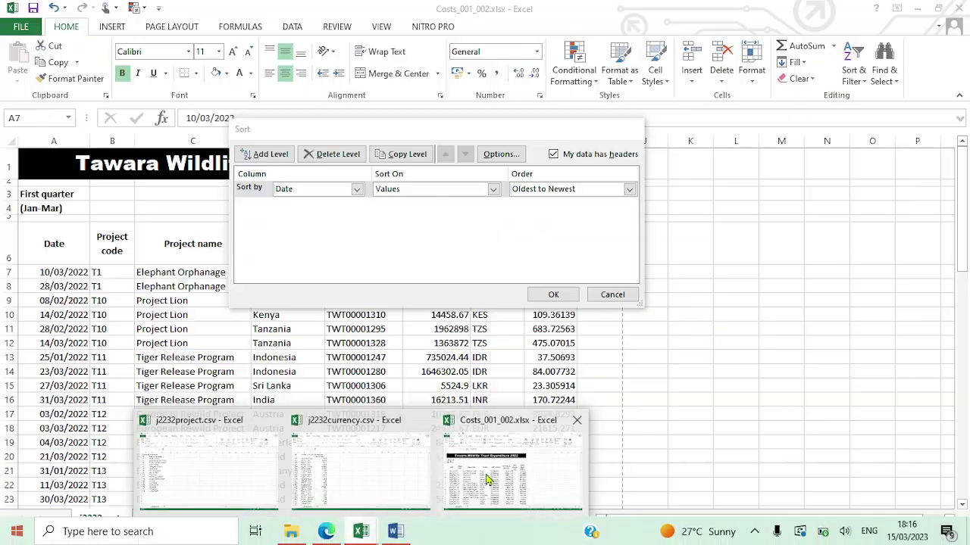
left_click(487, 479)
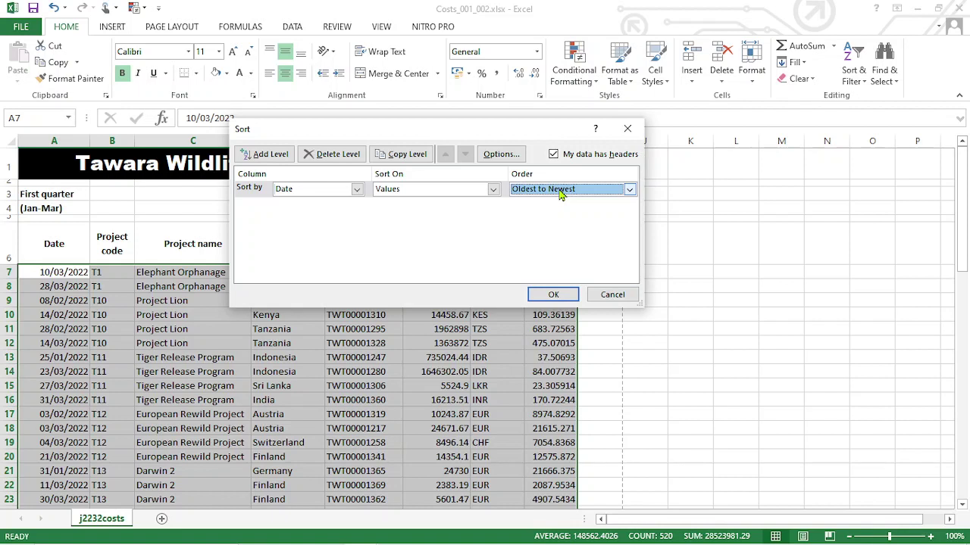
left_click(630, 190)
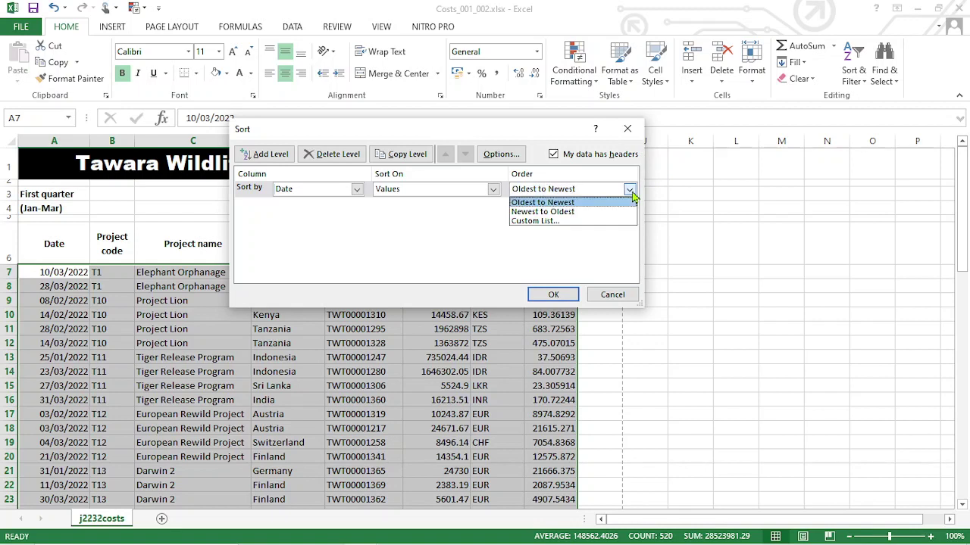
left_click(631, 191)
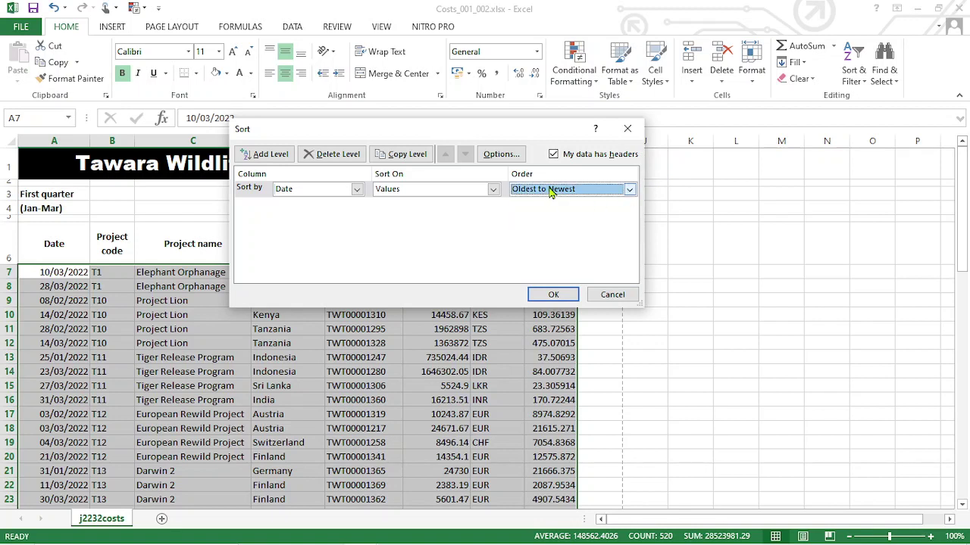
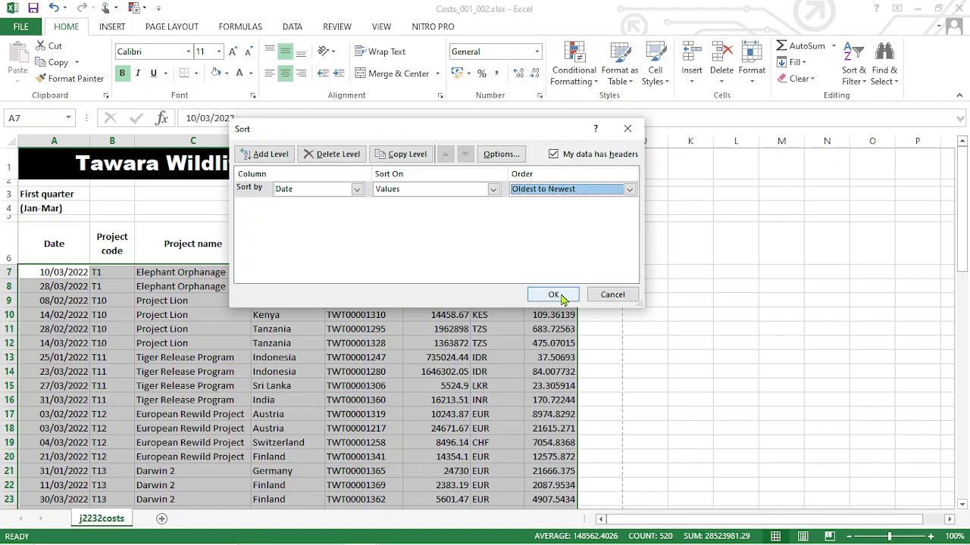
left_click(561, 298)
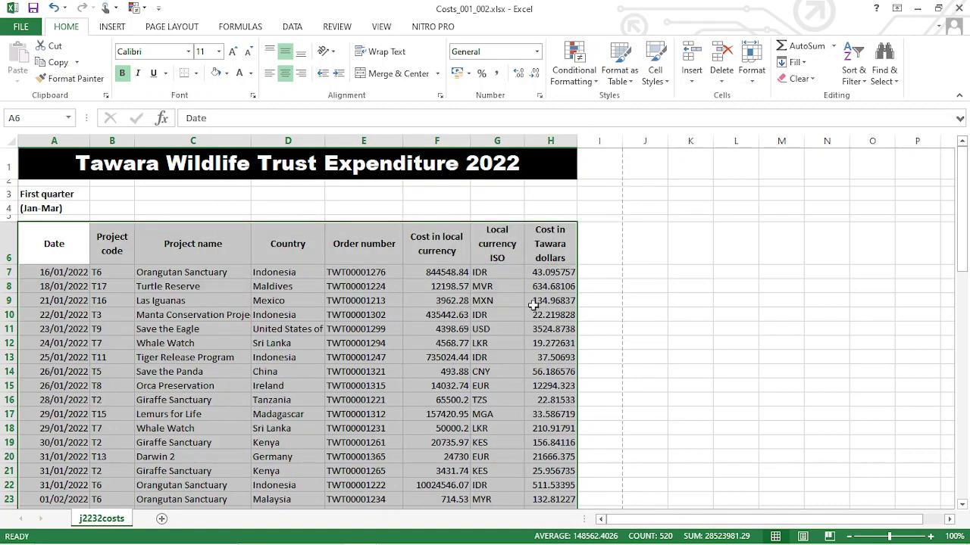
left_click(70, 275)
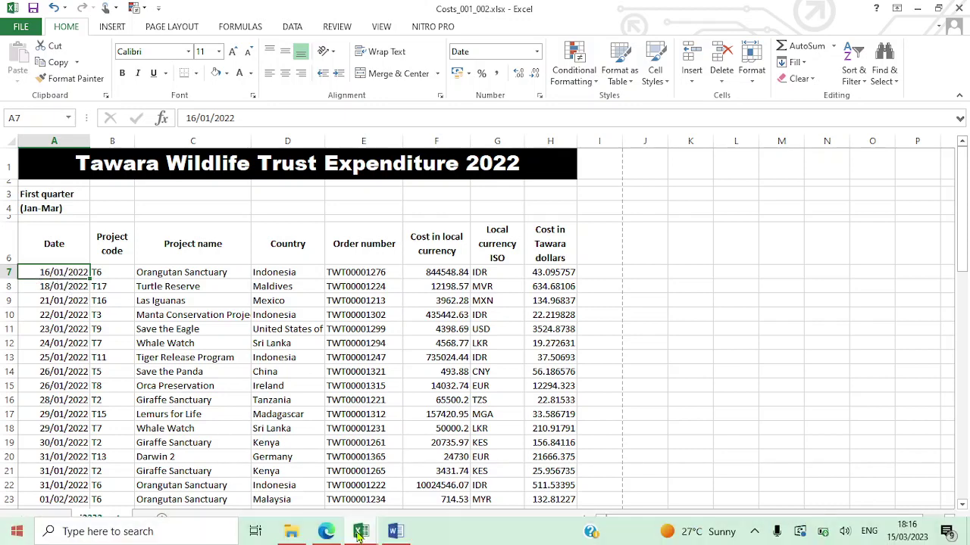
Read question 13's extract requirement in the question paper and return to the costs workbook
left_click(326, 536)
scroll(386, 309, "down", 1)
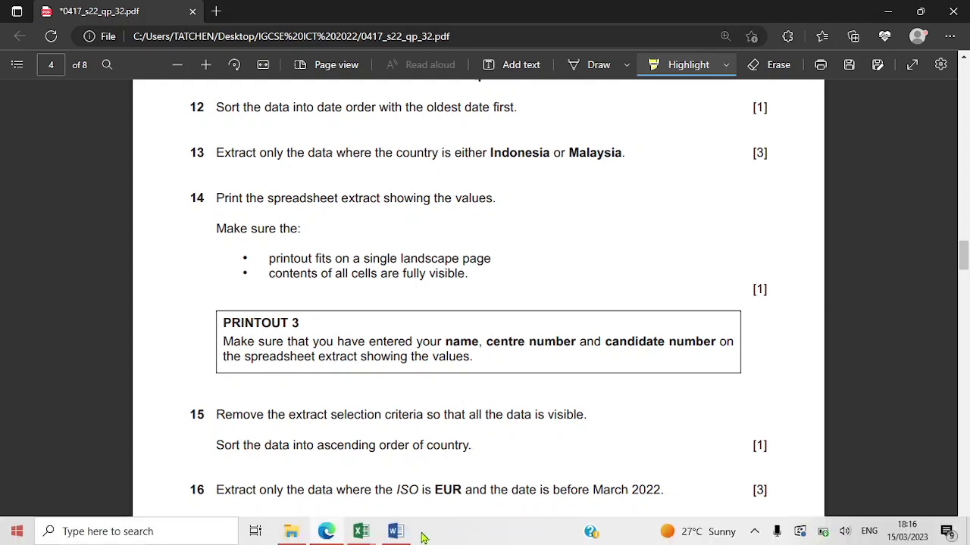
mouse_move(373, 538)
left_click(481, 475)
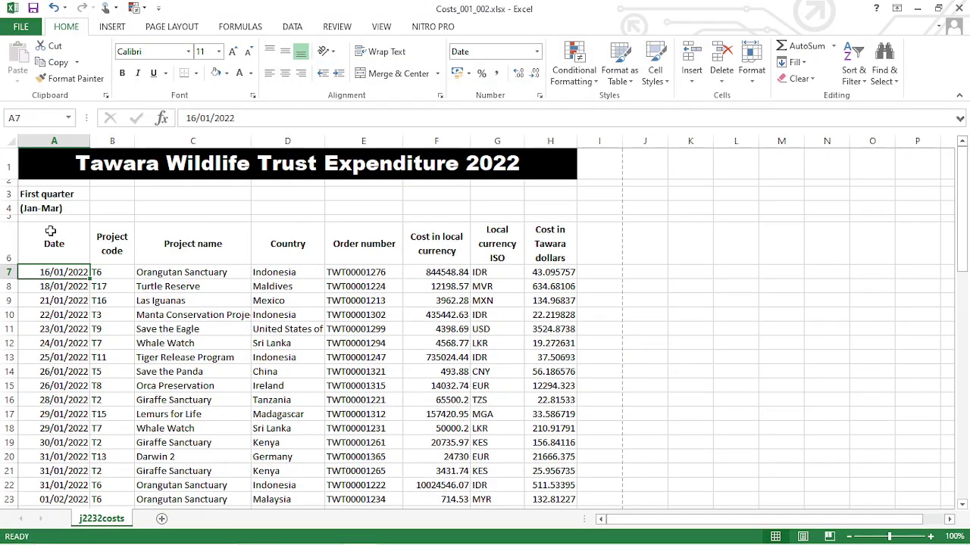
Add filters to the column headings of range A6:H70, and switch to the question paper at question 13
left_click_drag(50, 231, 568, 458)
left_click(854, 72)
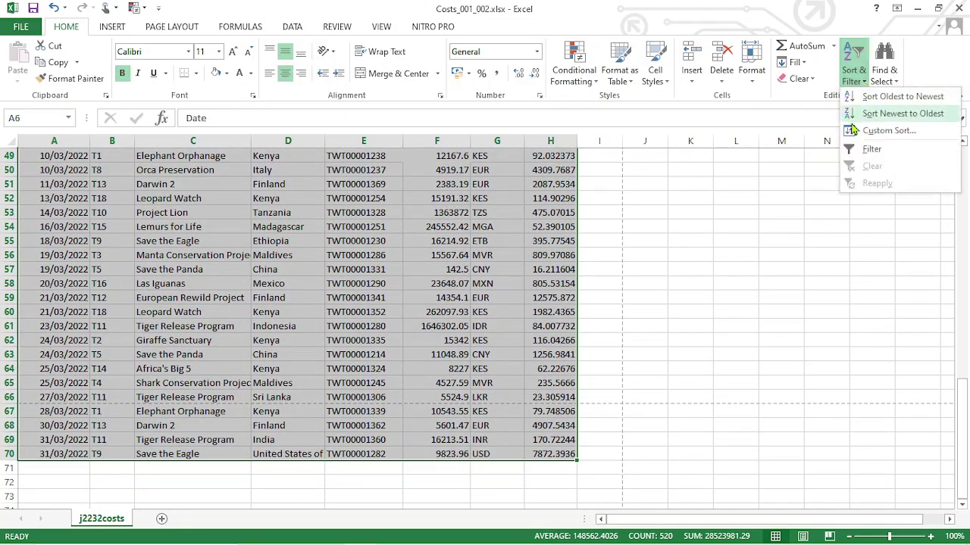
left_click(870, 149)
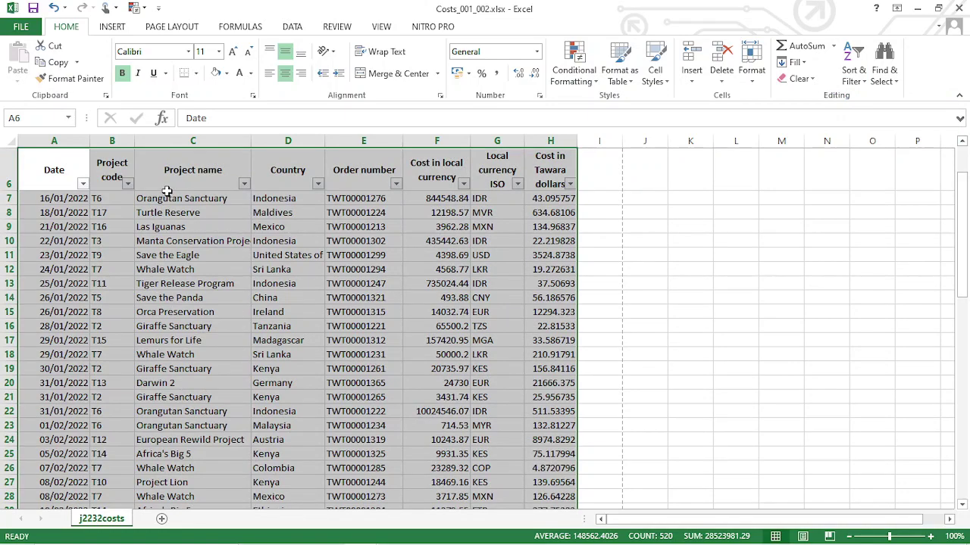
left_click(326, 531)
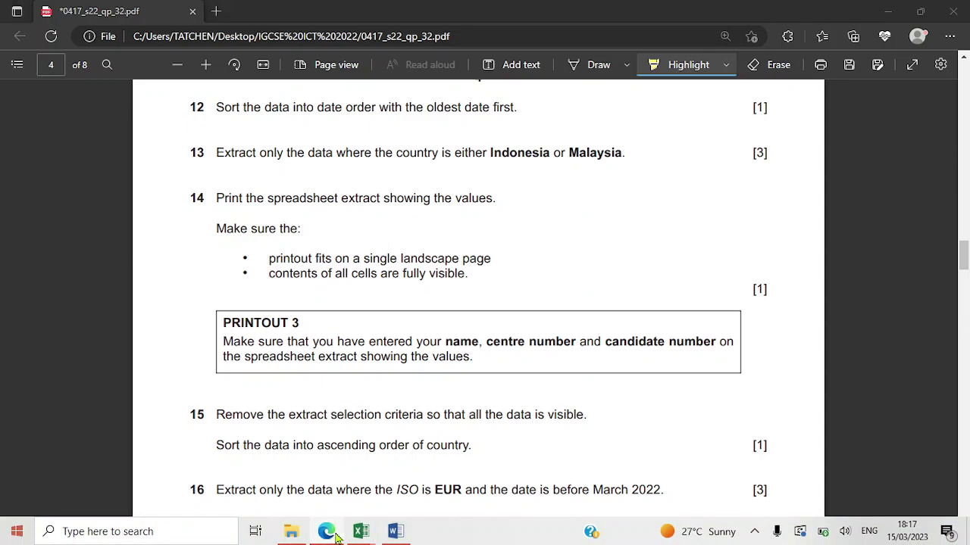
In the costs workbook, filter the Country column to show only Indonesia and Malaysia
left_click(360, 531)
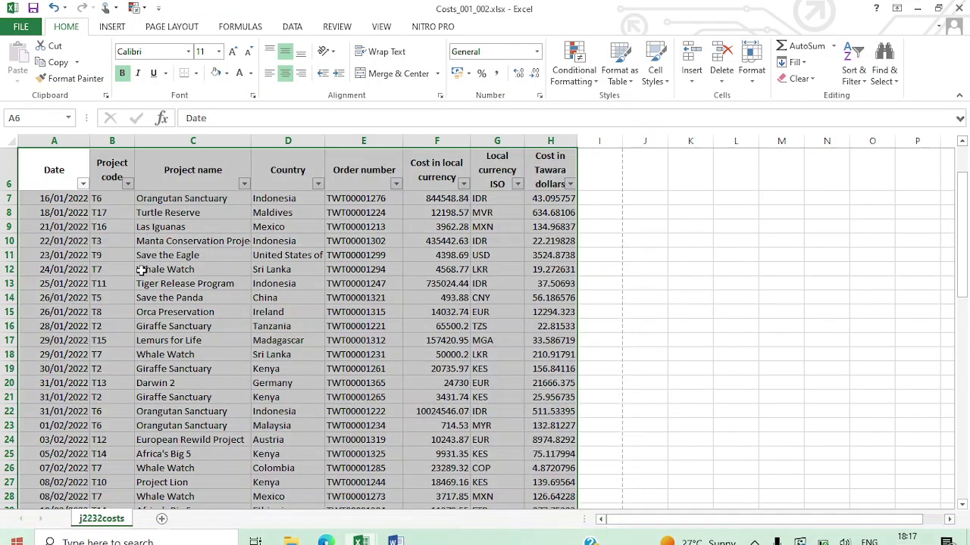
left_click(319, 185)
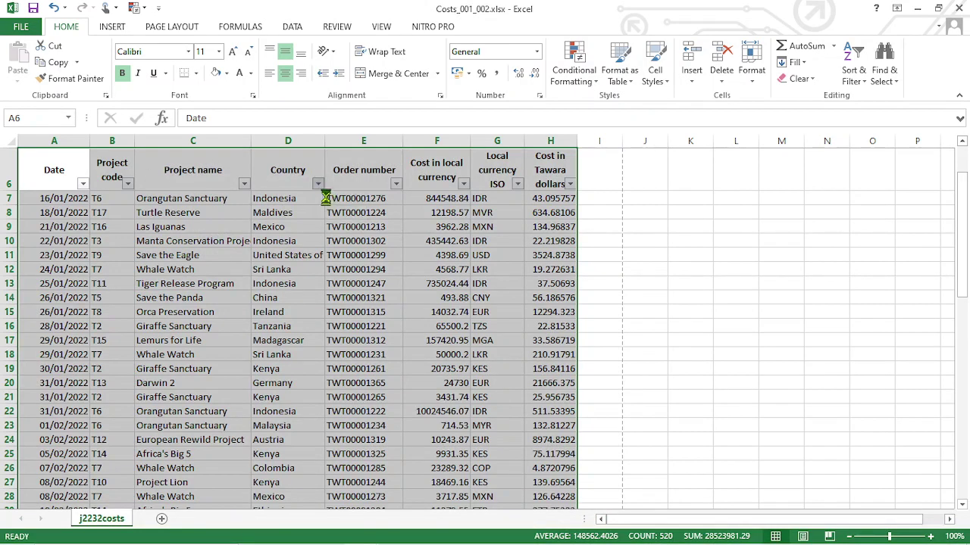
left_click(176, 322)
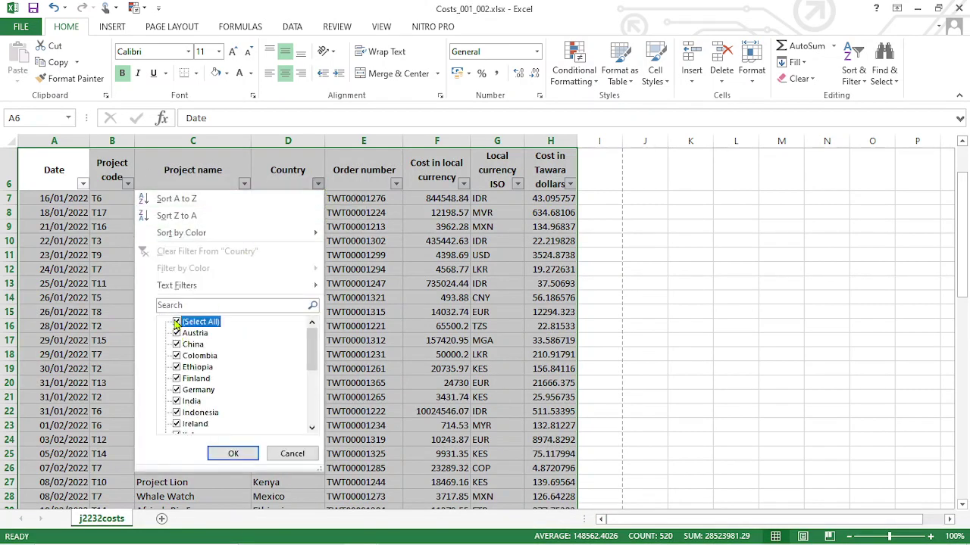
left_click(176, 414)
scroll(210, 398, "down", 2)
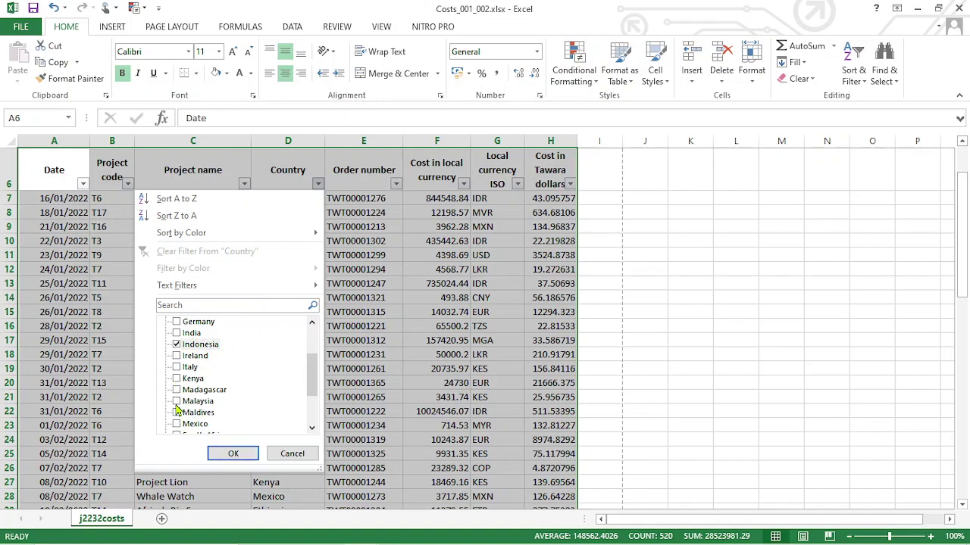
left_click(175, 401)
left_click(233, 453)
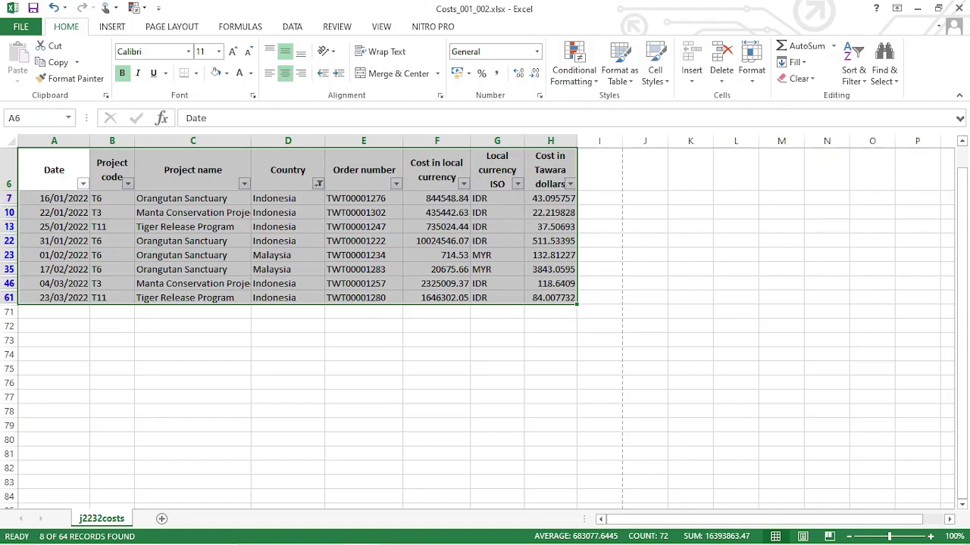
Highlight question 14's single landscape page and fully visible cell contents requirements in the question paper, and return to the costs workbook
left_click(326, 531)
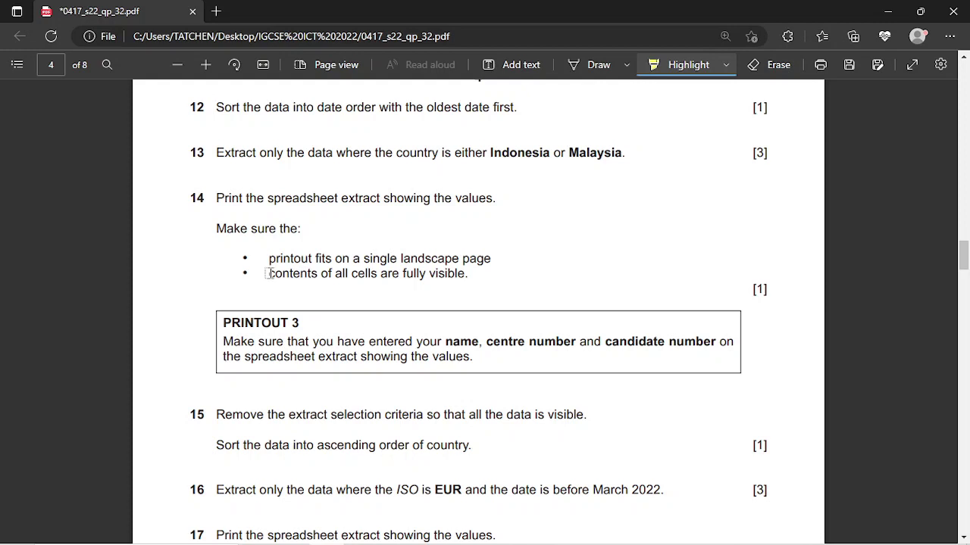
left_click_drag(268, 273, 468, 275)
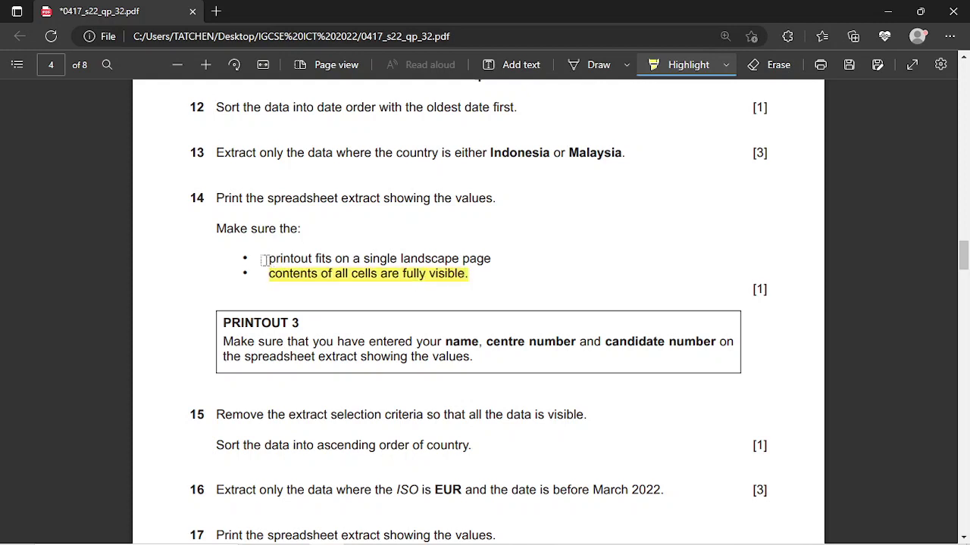
left_click_drag(264, 259, 492, 262)
mouse_move(387, 522)
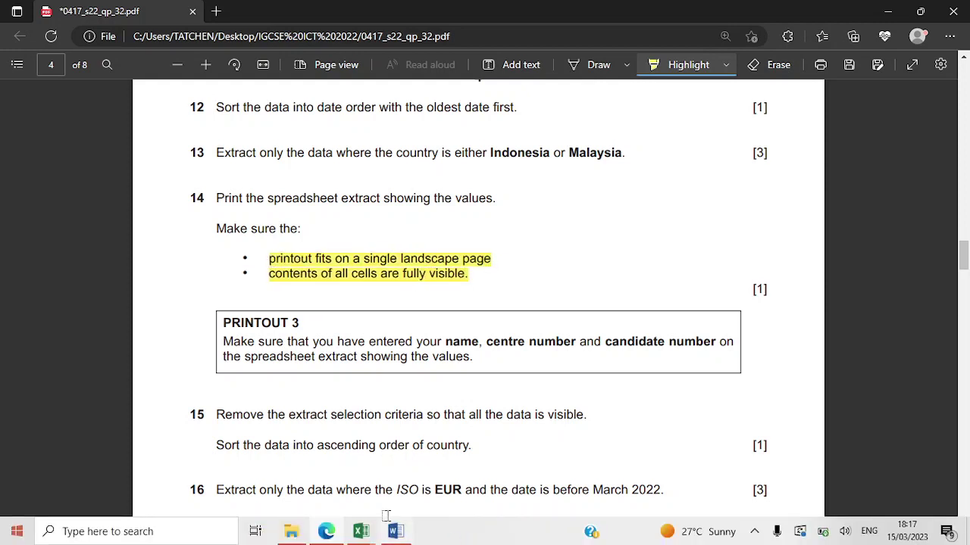
mouse_move(360, 531)
left_click(515, 464)
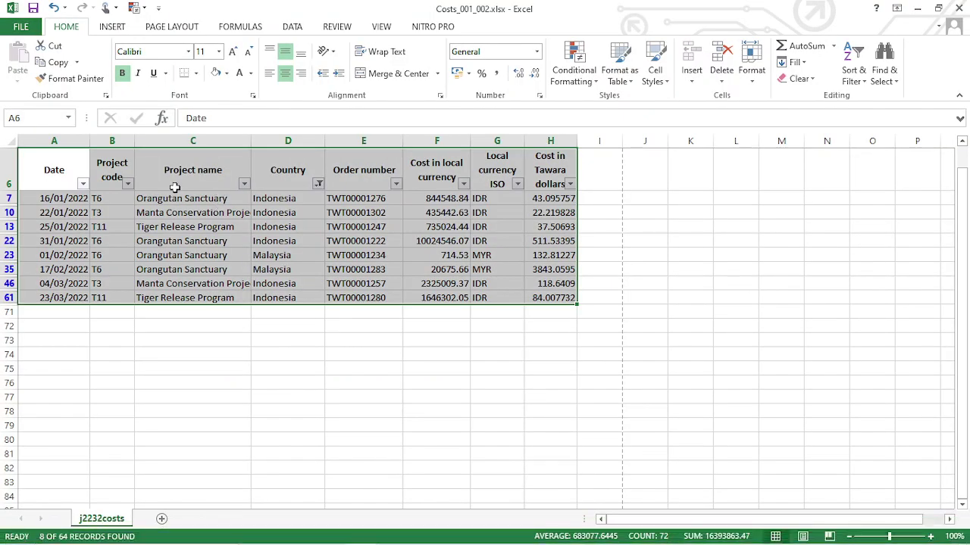
Open the print preview of the Indonesia and Malaysia extract
left_click(12, 8)
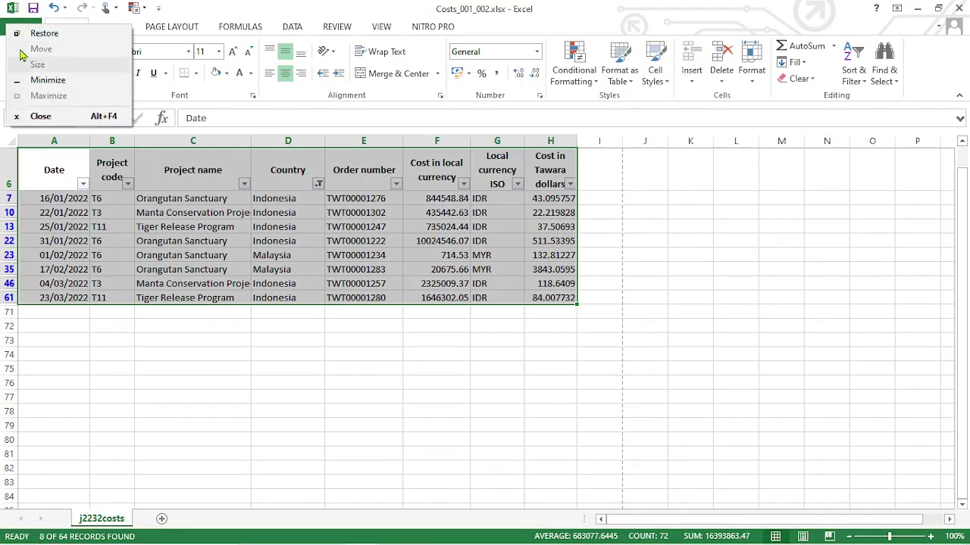
left_click(212, 7)
left_click(23, 26)
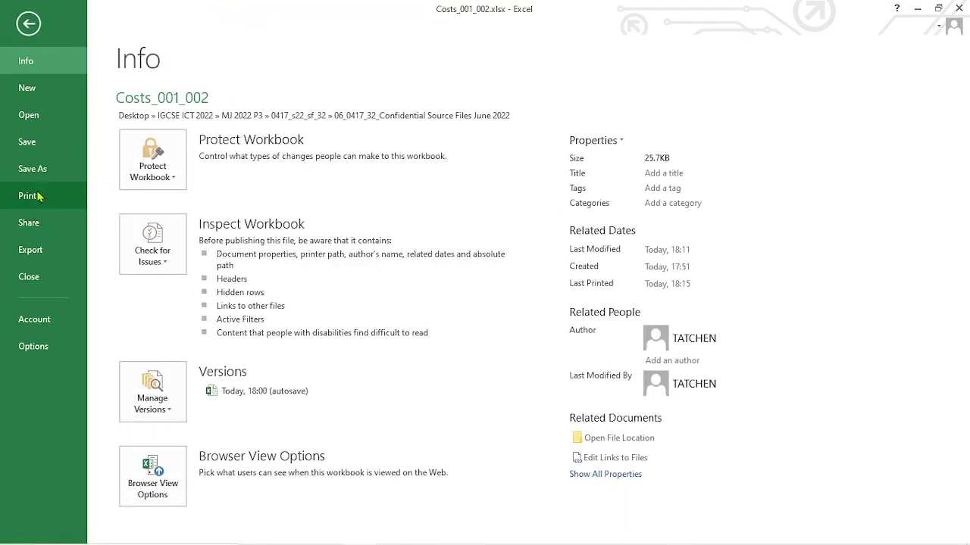
left_click(30, 195)
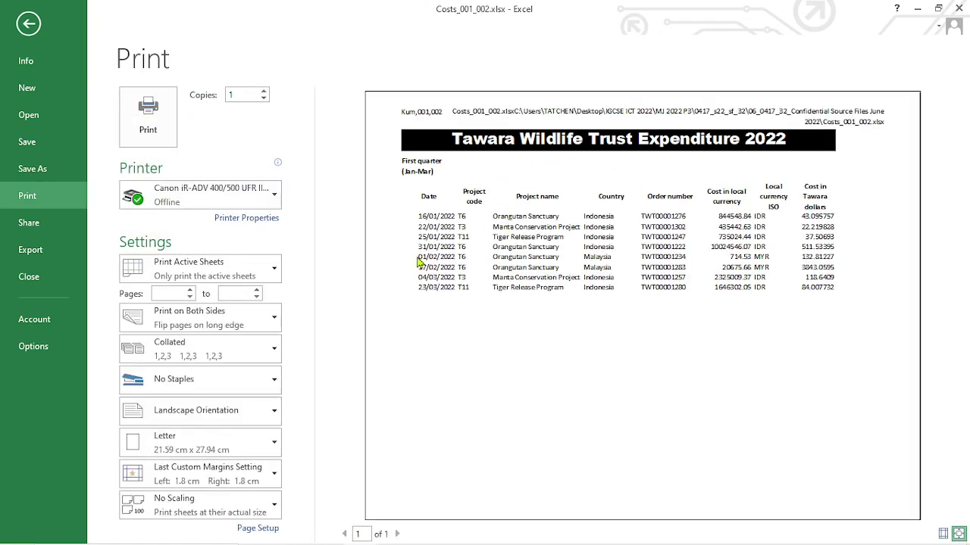
Check the extract's page and sheet setup against question 14's print requirements, and return to the worksheet
left_click(262, 530)
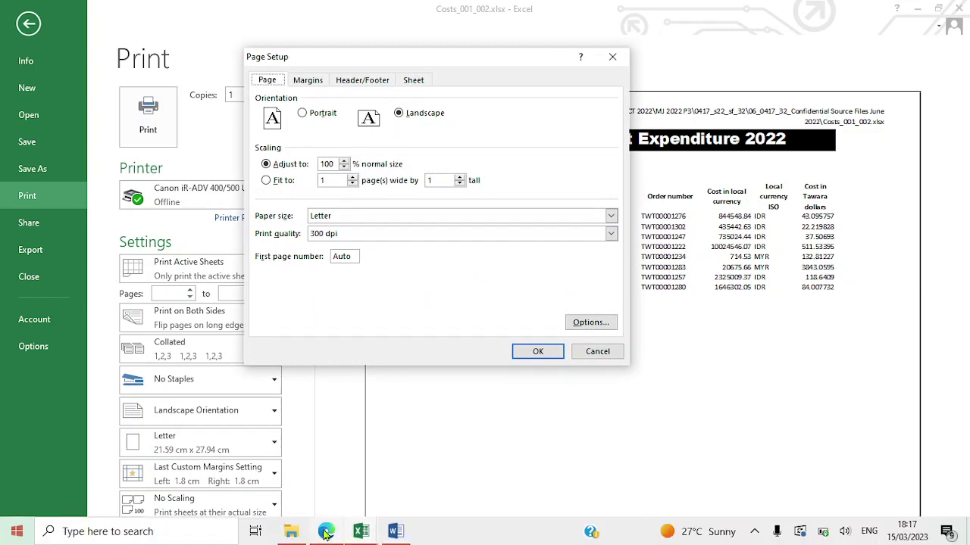
left_click(325, 533)
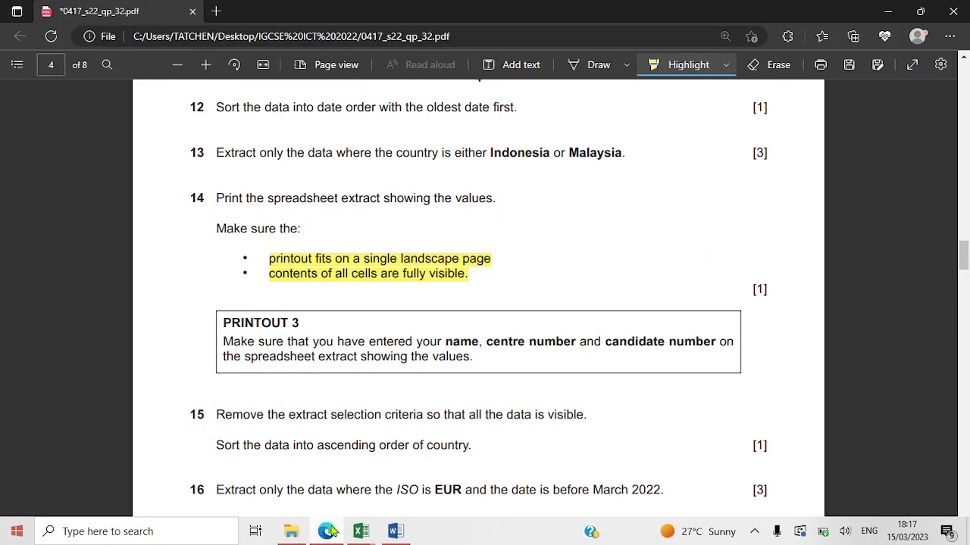
left_click(325, 532)
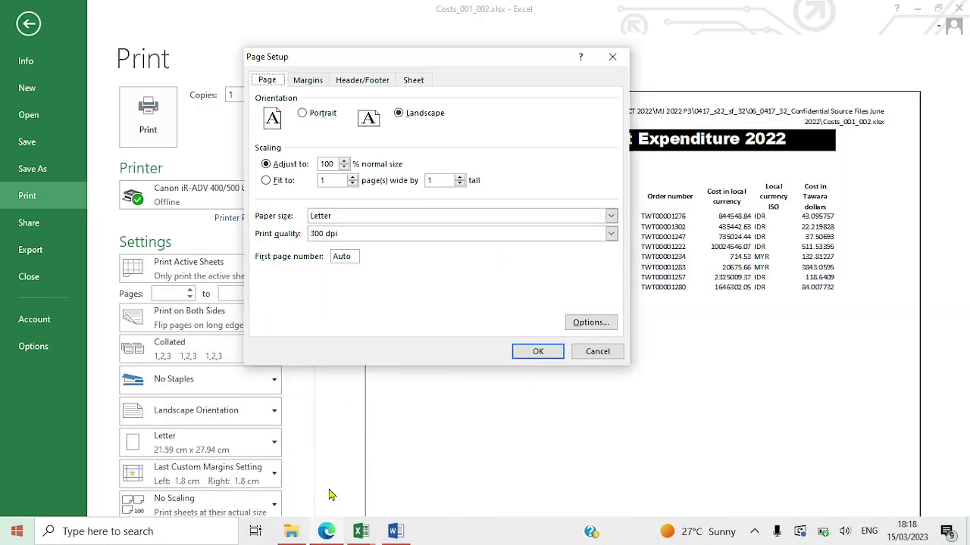
left_click(421, 83)
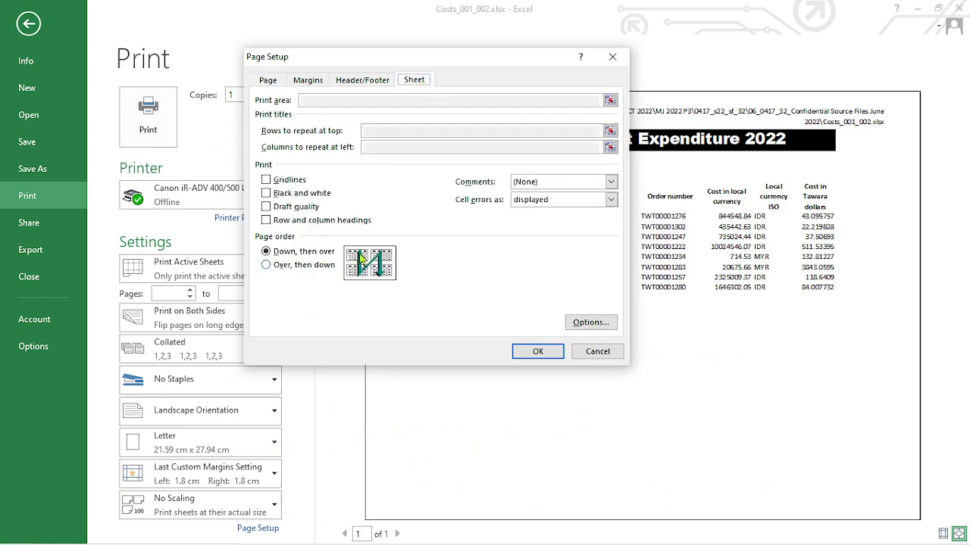
left_click(270, 79)
left_click(537, 350)
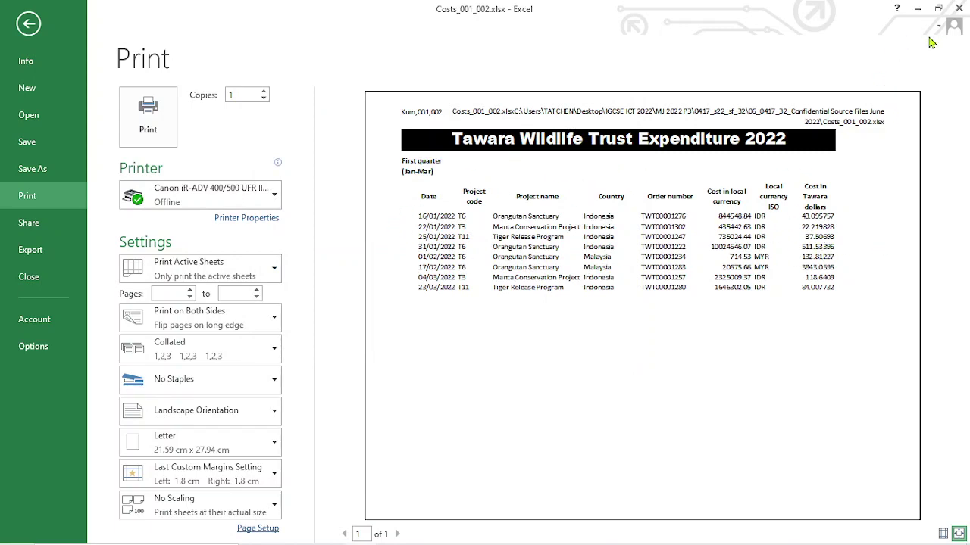
left_click(30, 27)
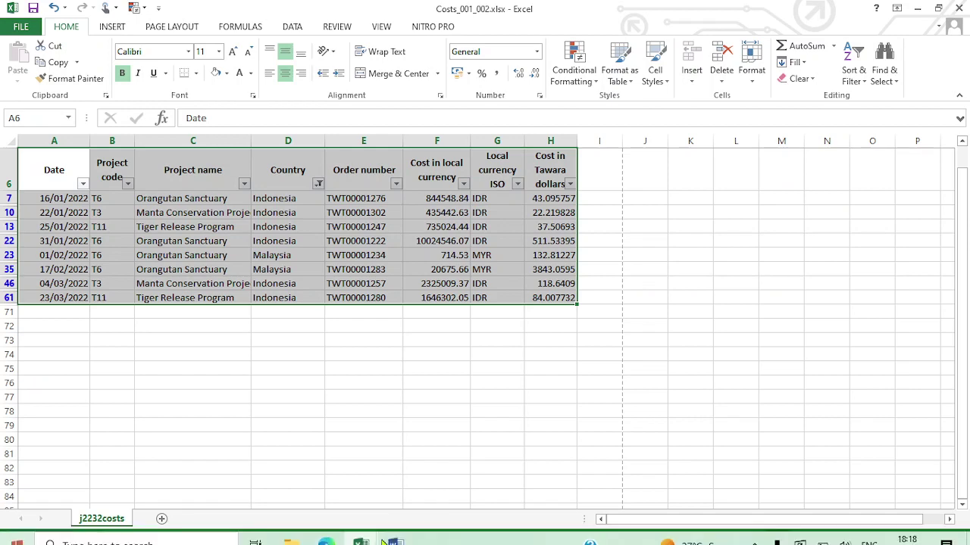
Highlight question 15's instruction to sort the data into ascending order of country, and return to the costs workbook
left_click(332, 531)
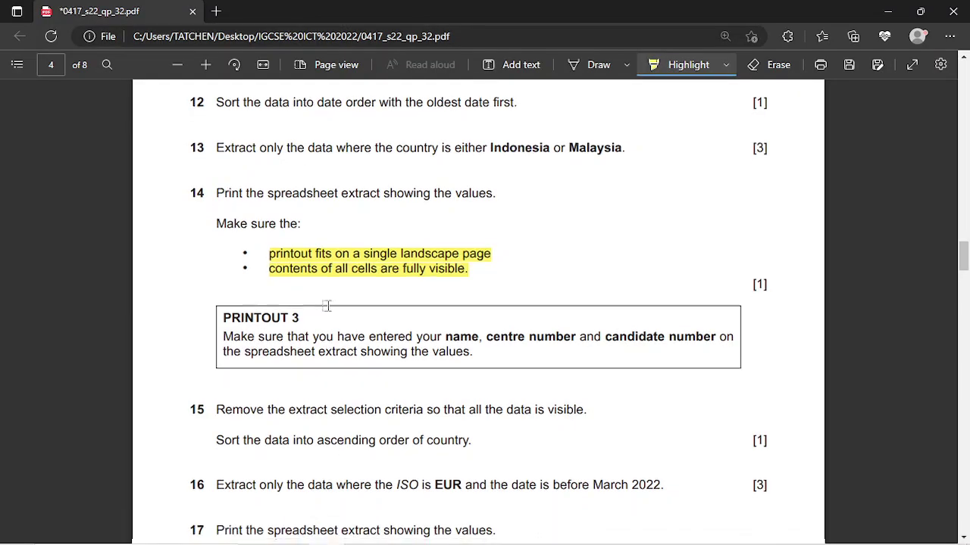
scroll(322, 301, "down", 2)
scroll(292, 281, "down", 1)
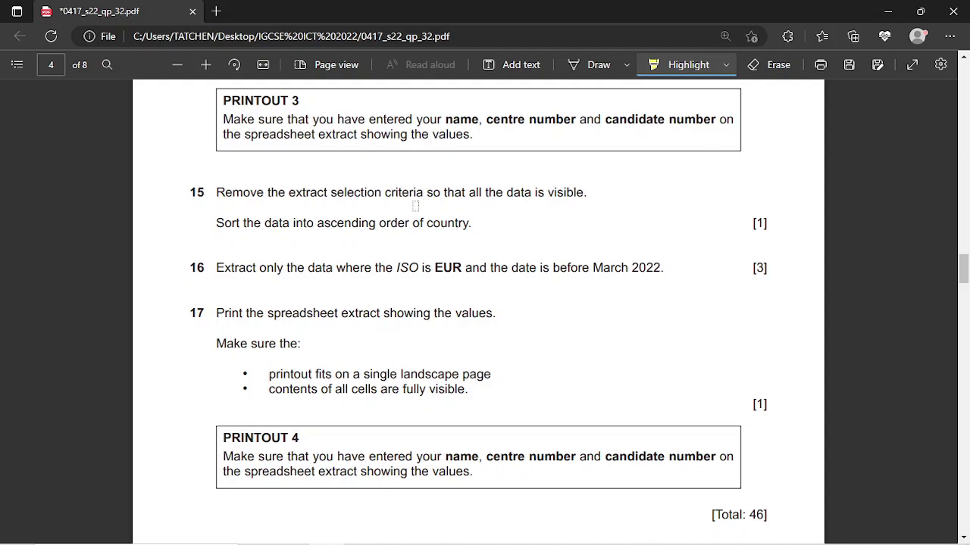
left_click_drag(216, 229, 475, 222)
mouse_move(482, 539)
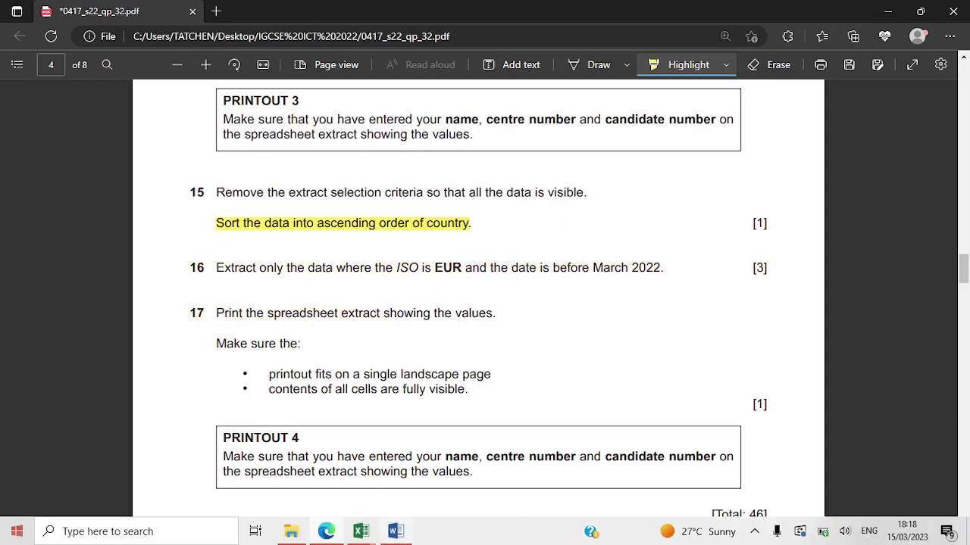
mouse_move(371, 537)
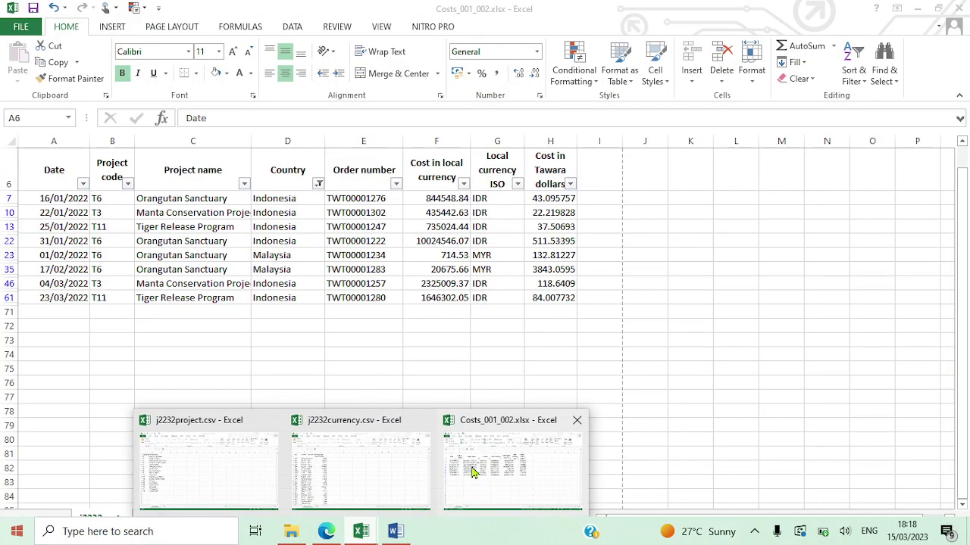
left_click(472, 473)
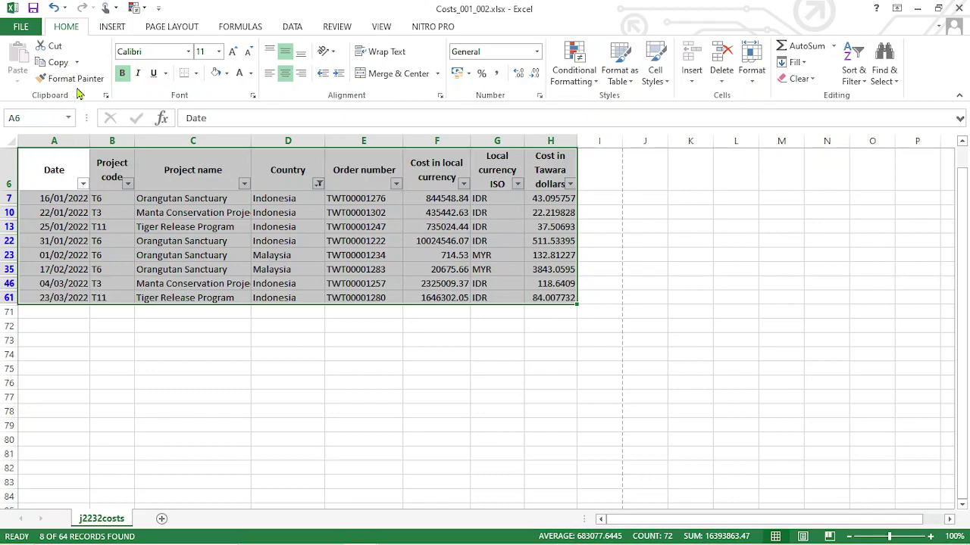
Undo the Country filter and the heading filters so all the data rows are shown
left_click(53, 8)
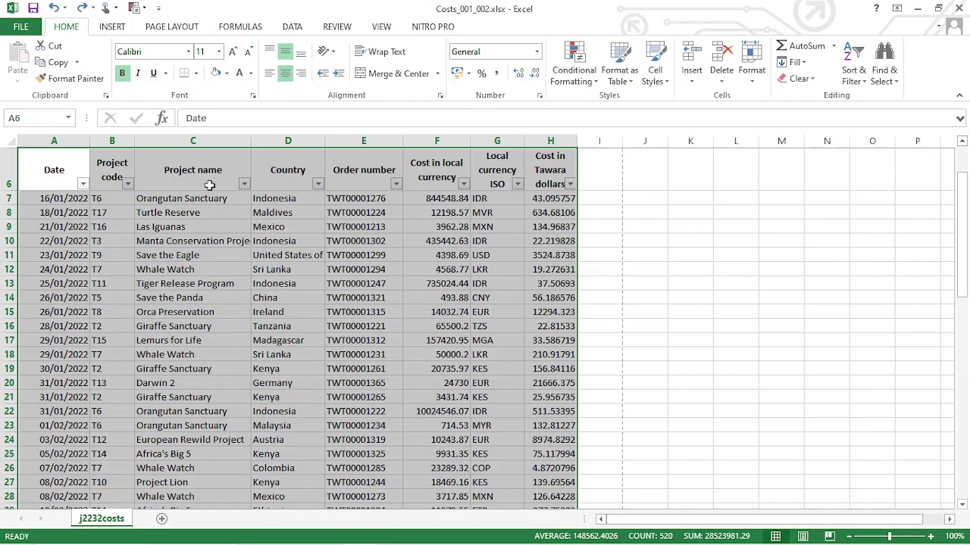
scroll(278, 250, "up", 1)
scroll(284, 254, "down", 9)
scroll(284, 253, "up", 9)
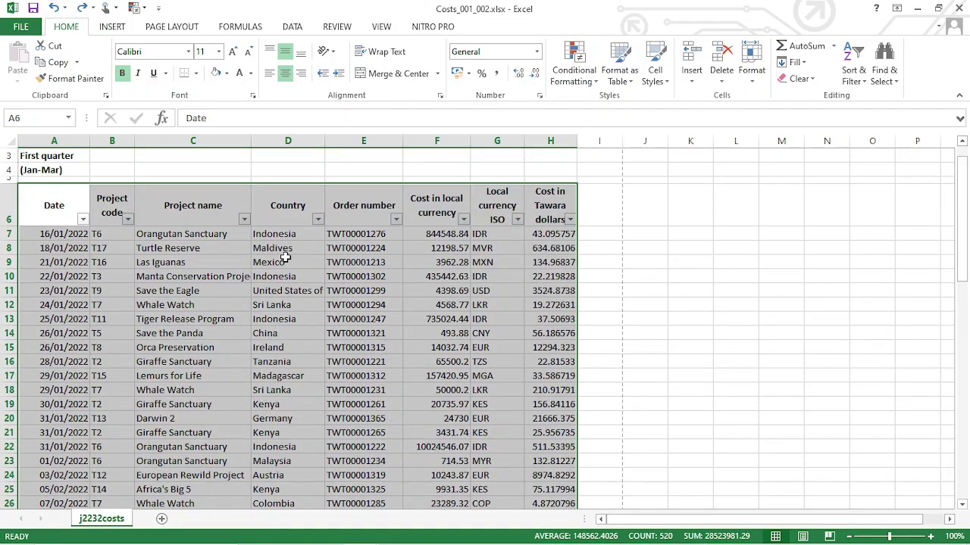
left_click(53, 8)
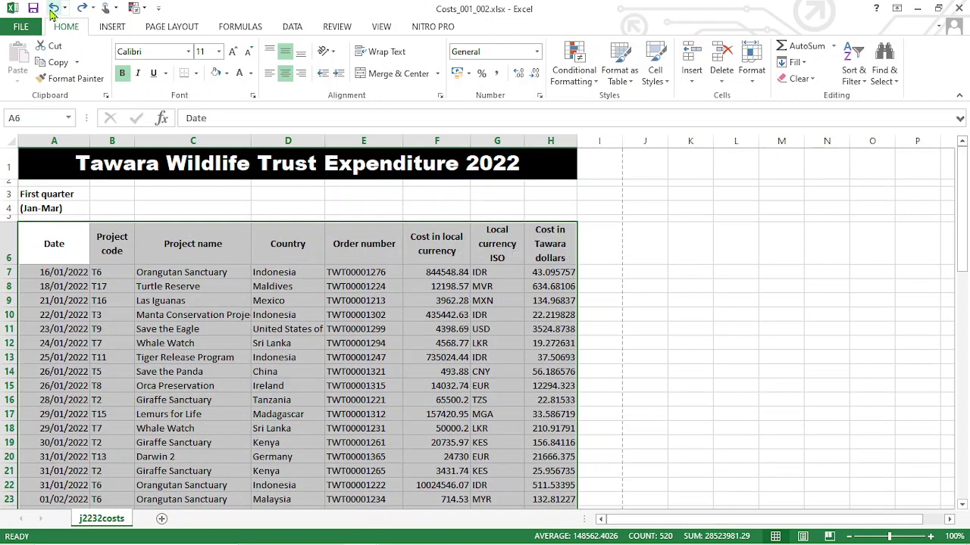
Apply a custom sort to the expenditure data by the Country column's values, ordered A to Z, and look through the sorted rows
left_click(860, 80)
left_click(883, 135)
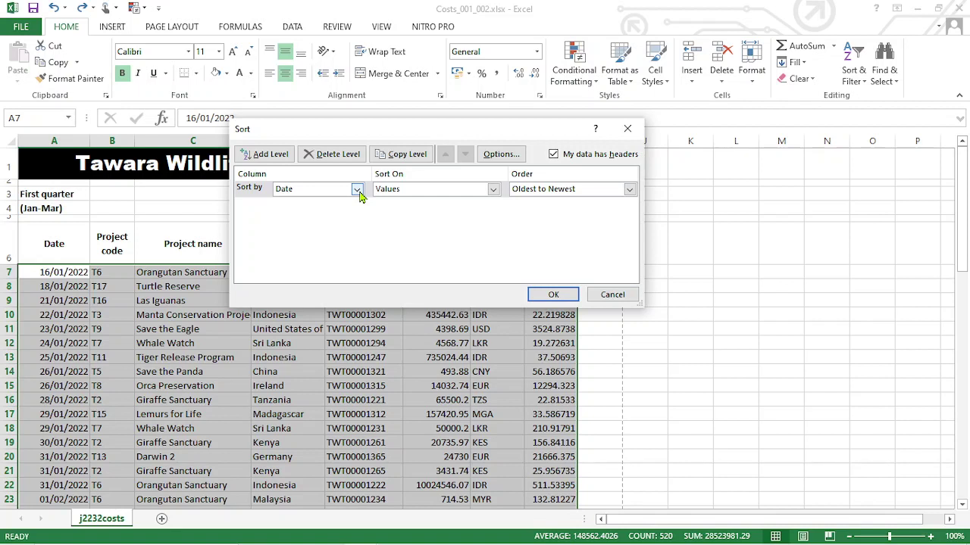
left_click(360, 195)
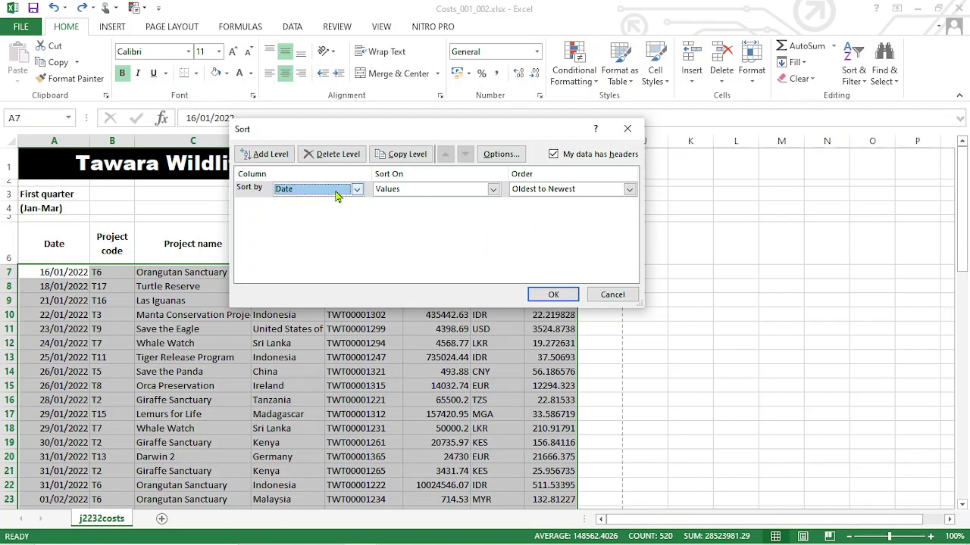
left_click(359, 194)
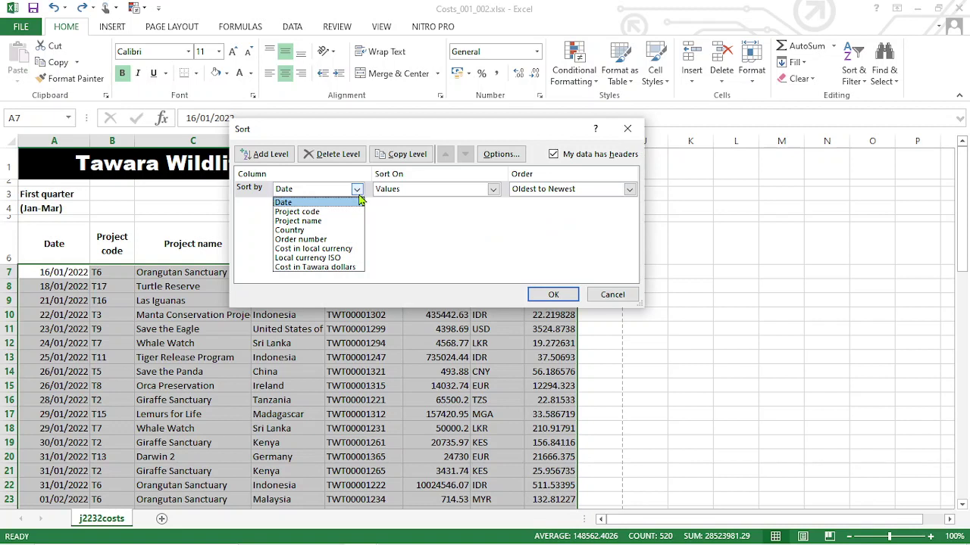
left_click(323, 232)
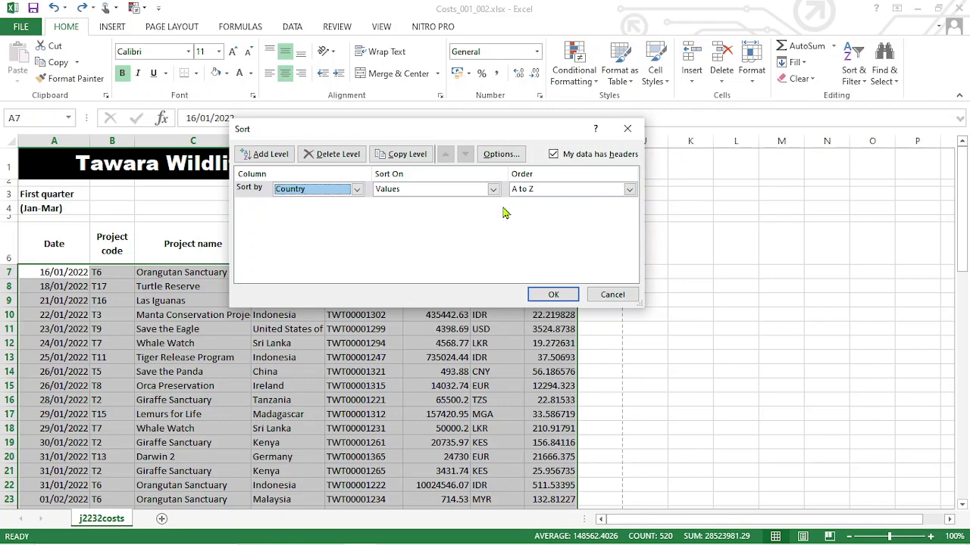
mouse_move(649, 536)
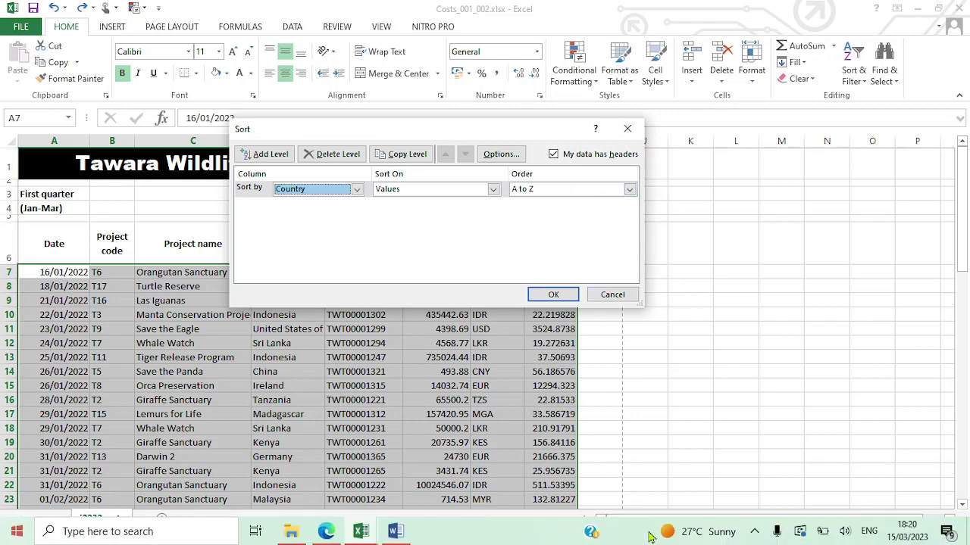
left_click(755, 532)
left_click(534, 238)
left_click(553, 295)
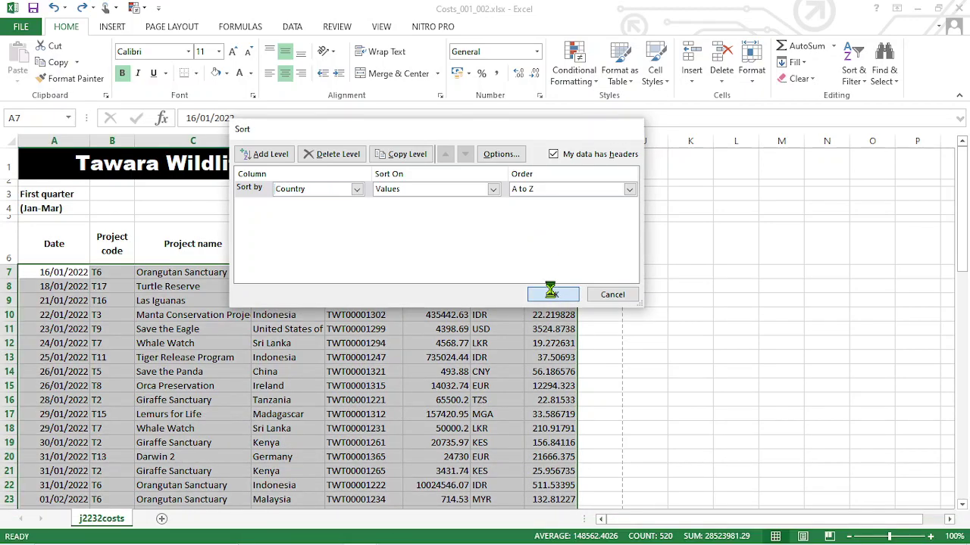
scroll(288, 350, "down", 3)
scroll(287, 352, "up", 3)
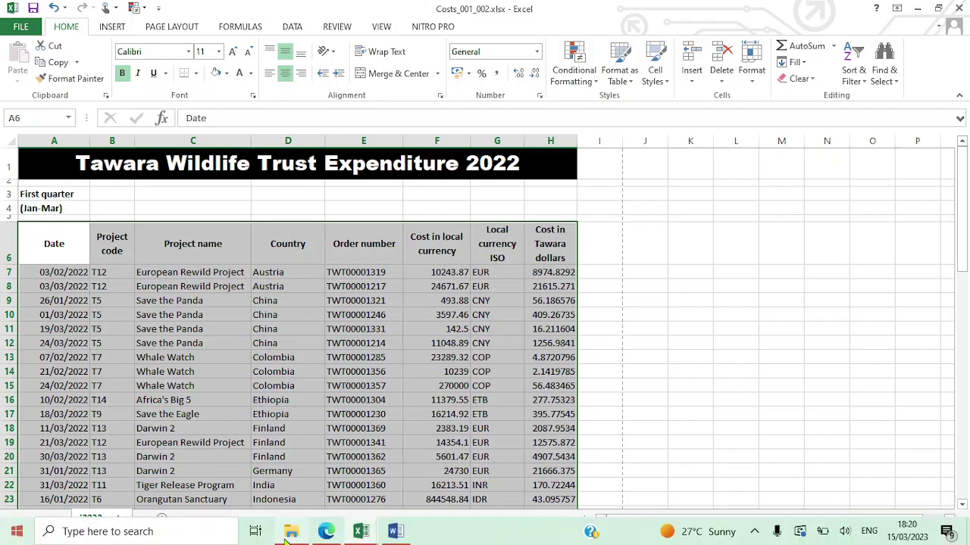
Switch to the question paper to read question 16's extract requirement
left_click(333, 535)
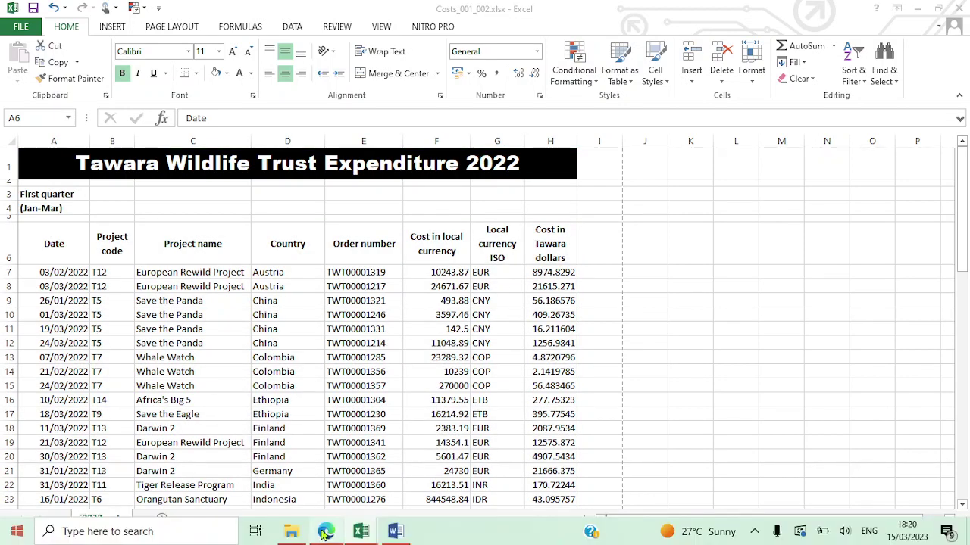
left_click(326, 533)
left_click(325, 533)
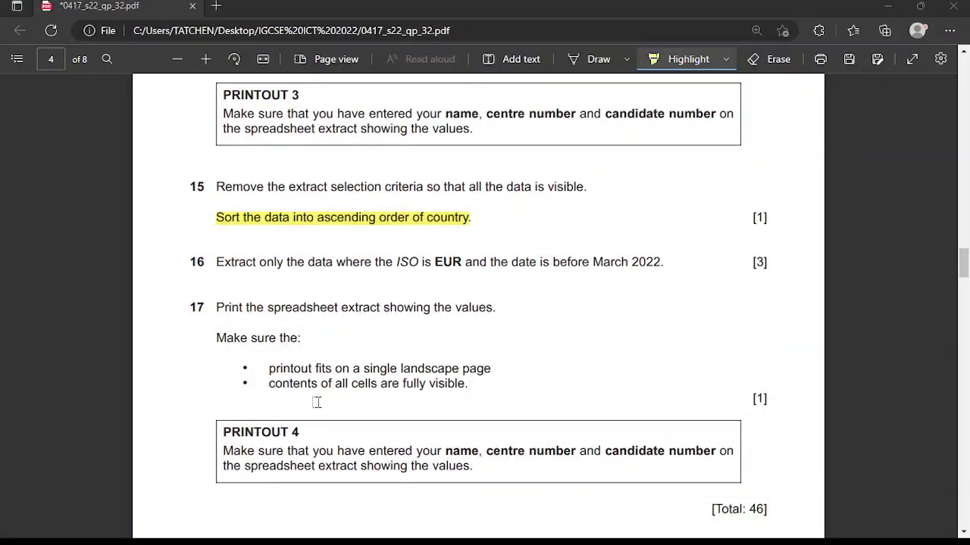
Highlight question 16's extract instruction in yellow, and mark its "ISO is EUR" and "date is before March" conditions in green
scroll(367, 362, "down", 1)
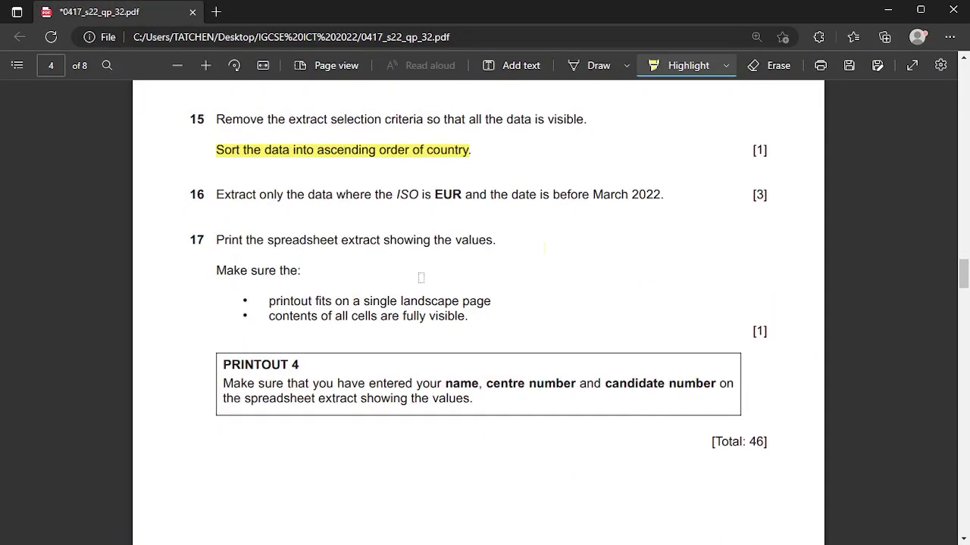
left_click_drag(216, 200, 673, 194)
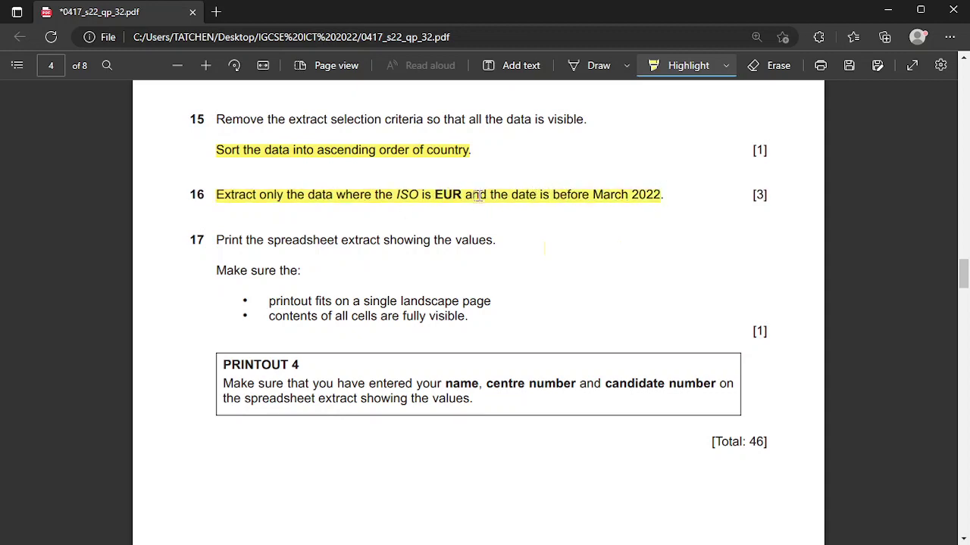
left_click(725, 66)
left_click(630, 120)
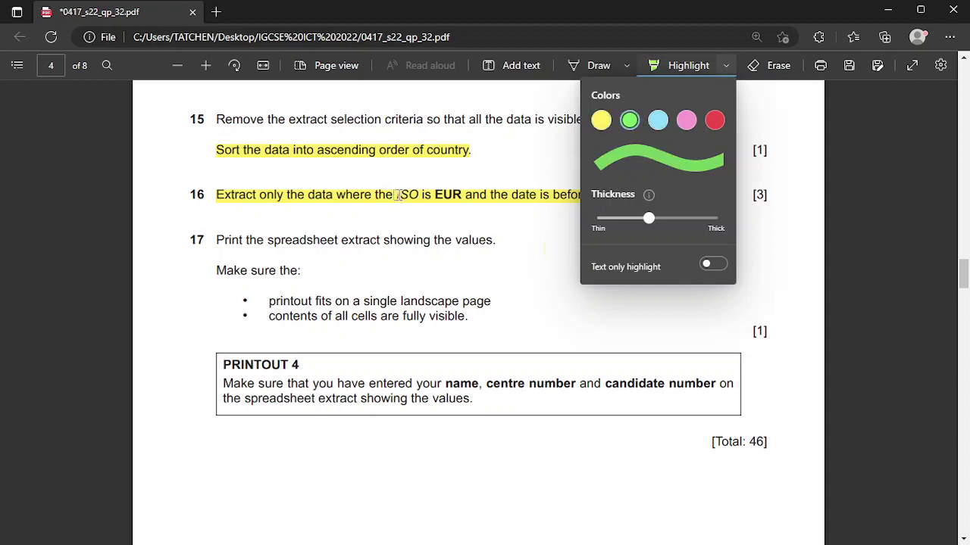
left_click_drag(395, 195, 631, 195)
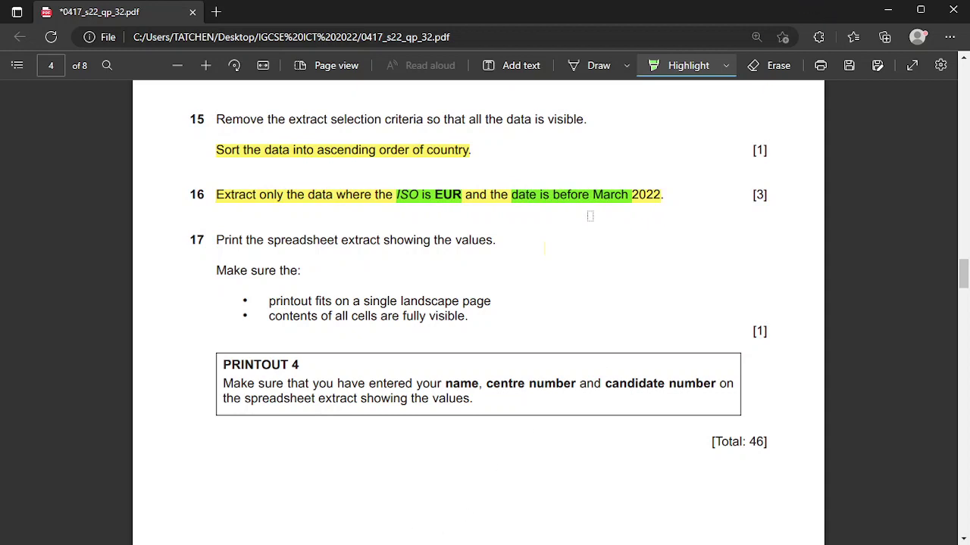
key("Escape")
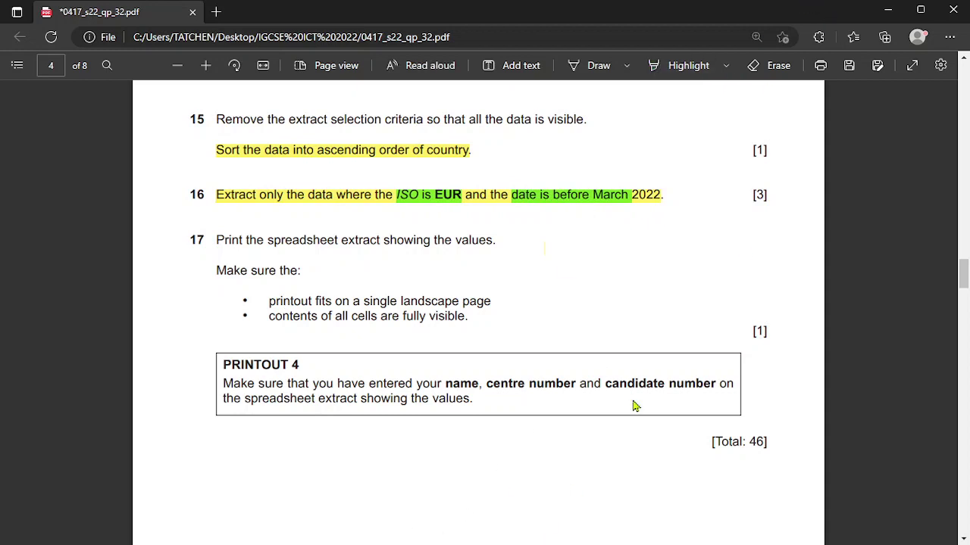
Return to the costs workbook, add filters to the expenditure headings, and filter the Local currency ISO column to EUR only
left_click(888, 11)
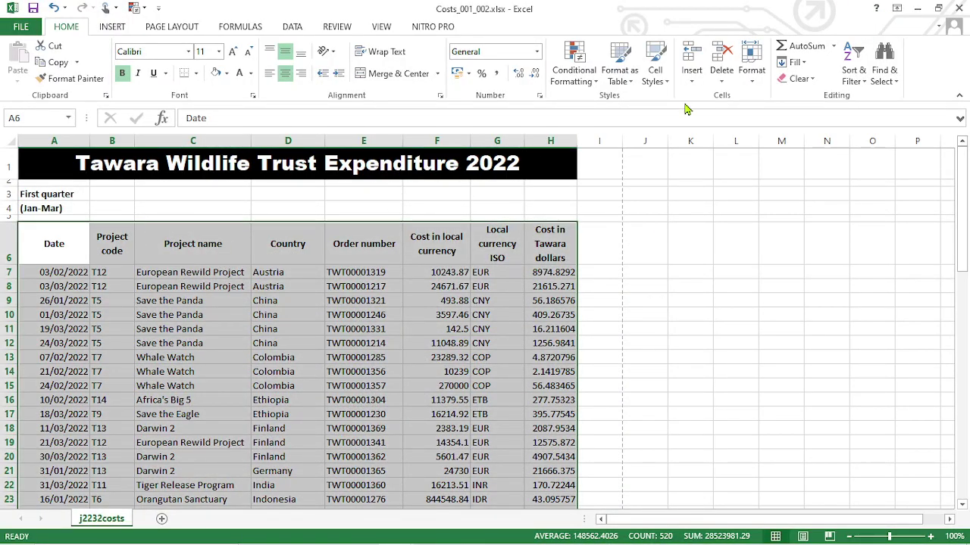
left_click(856, 75)
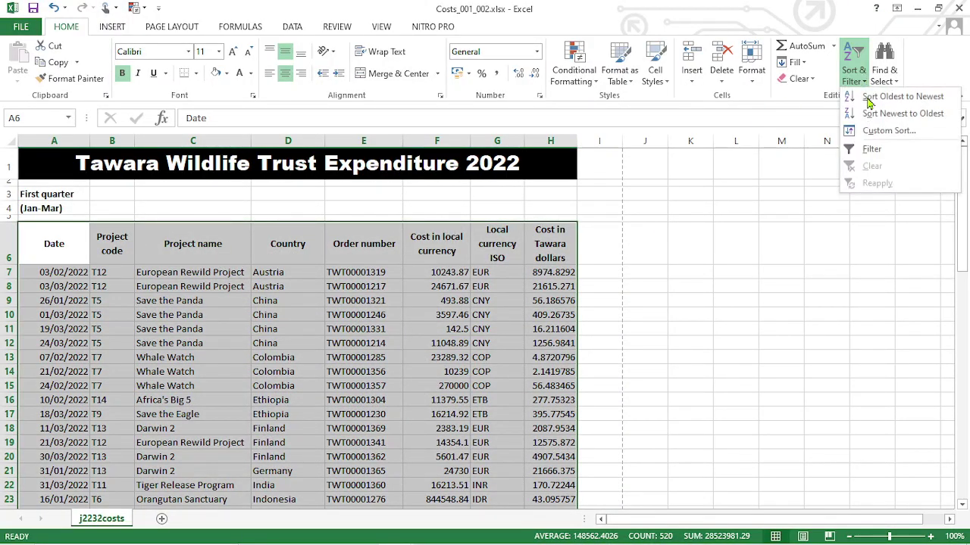
left_click(871, 150)
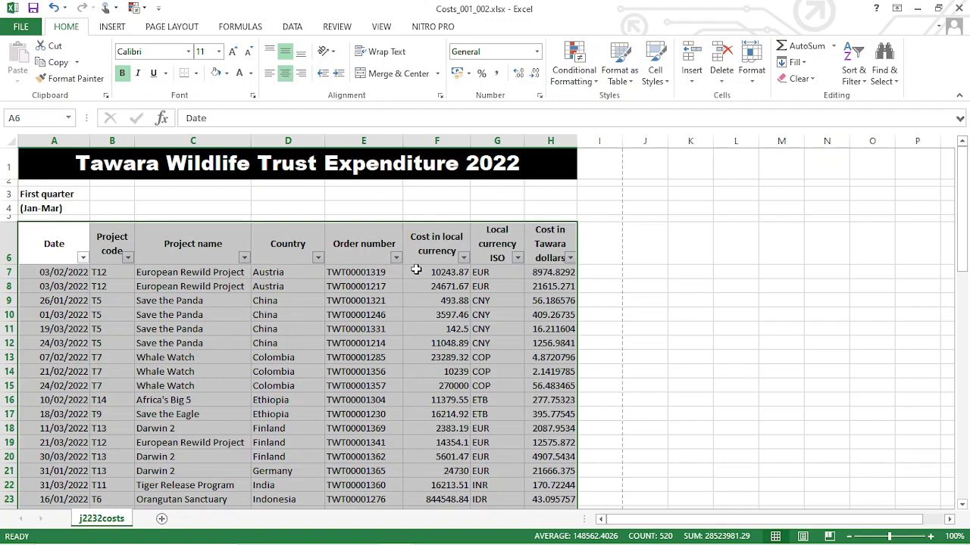
left_click(517, 258)
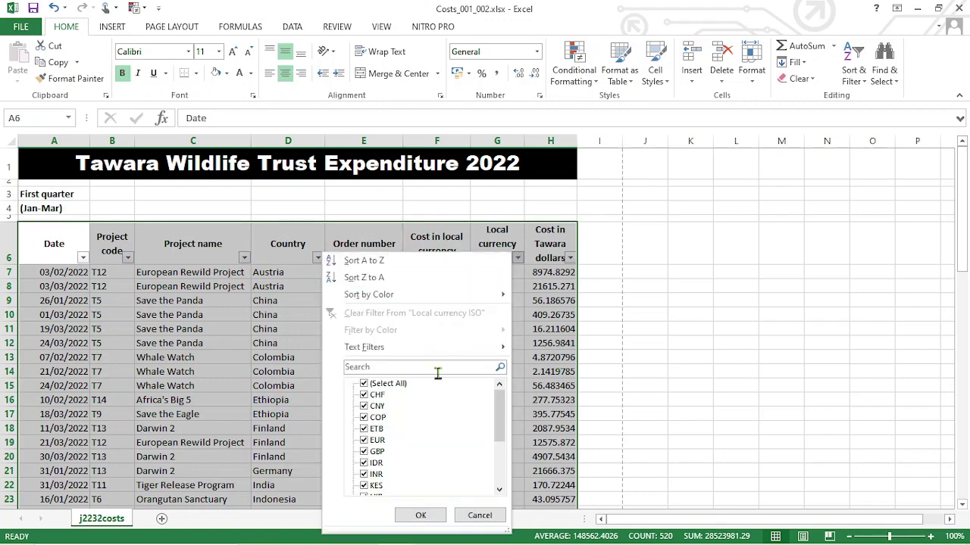
left_click(365, 384)
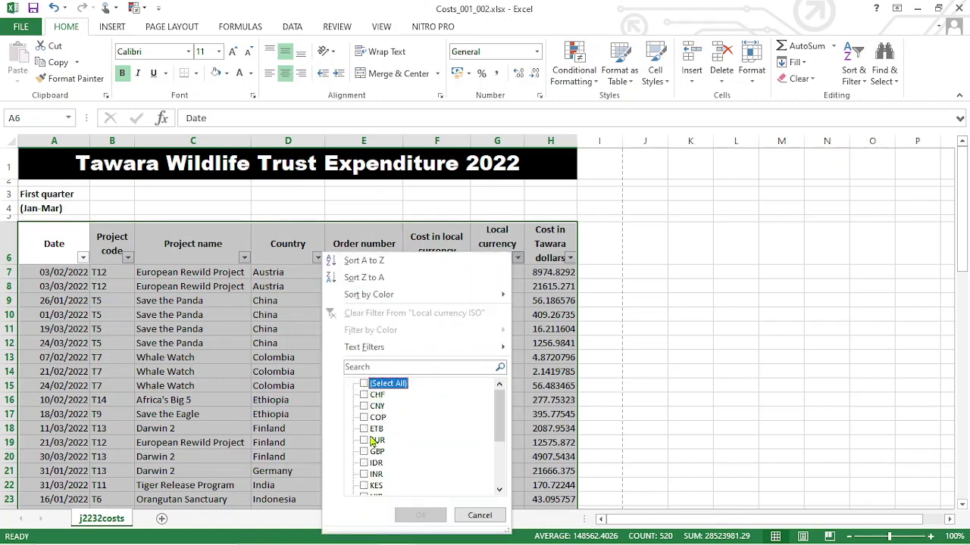
left_click(371, 440)
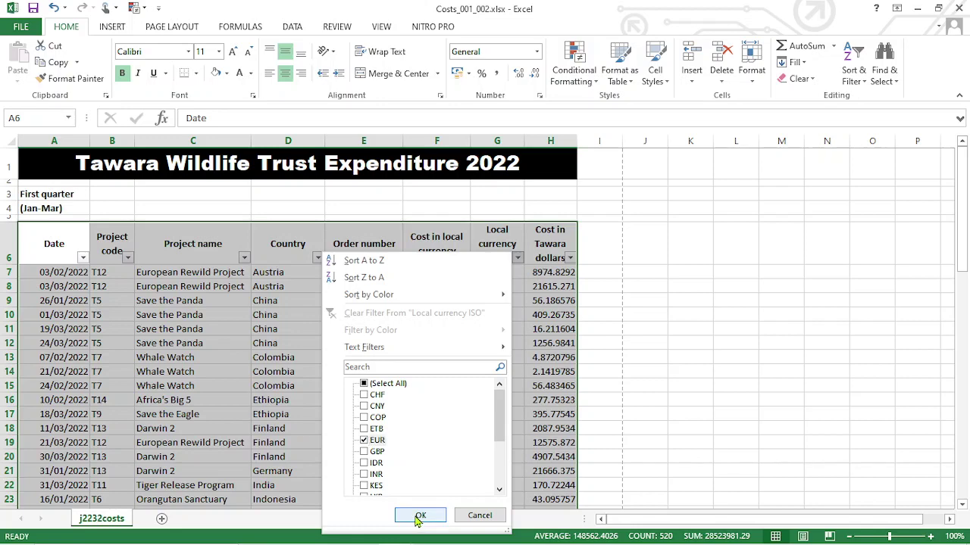
left_click(420, 516)
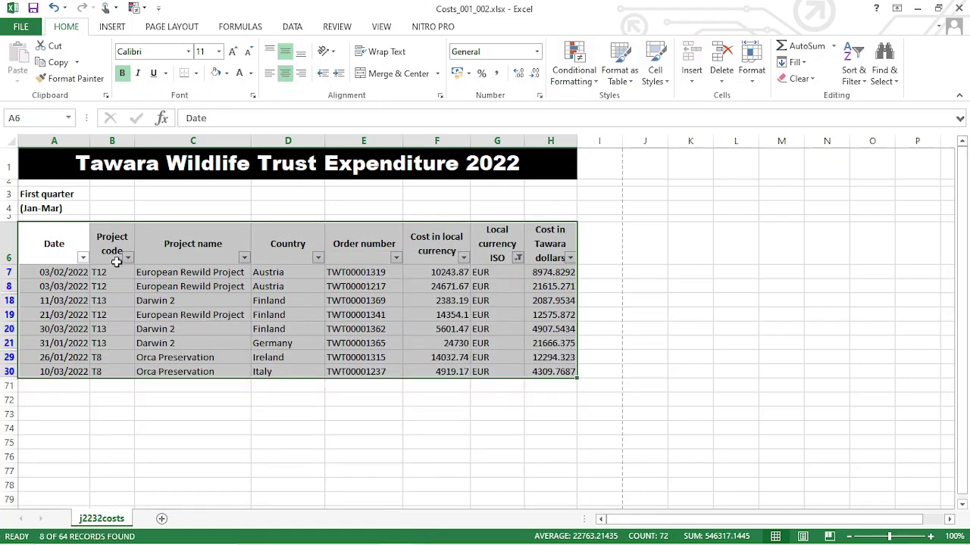
Filter the Date column to exclude March 2022, keeping January and February
left_click(83, 258)
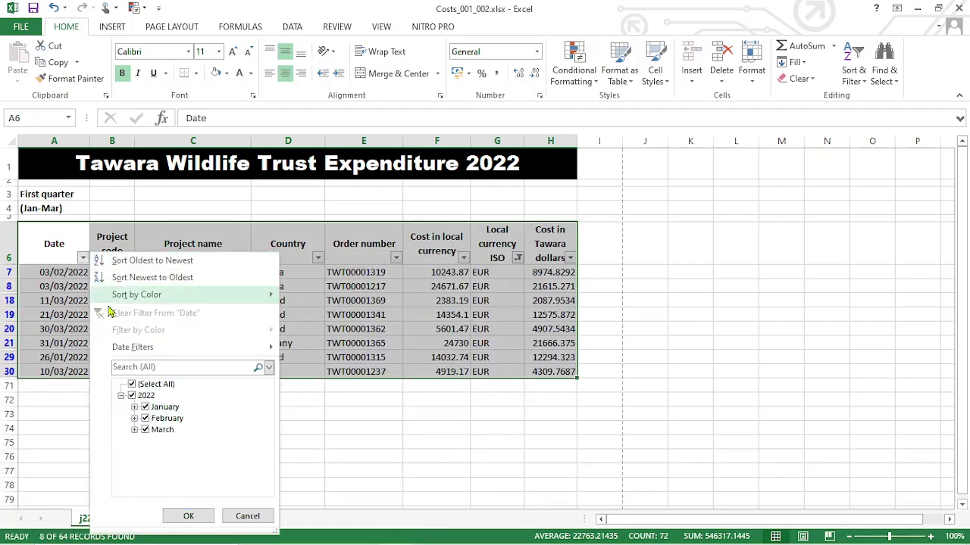
left_click(146, 430)
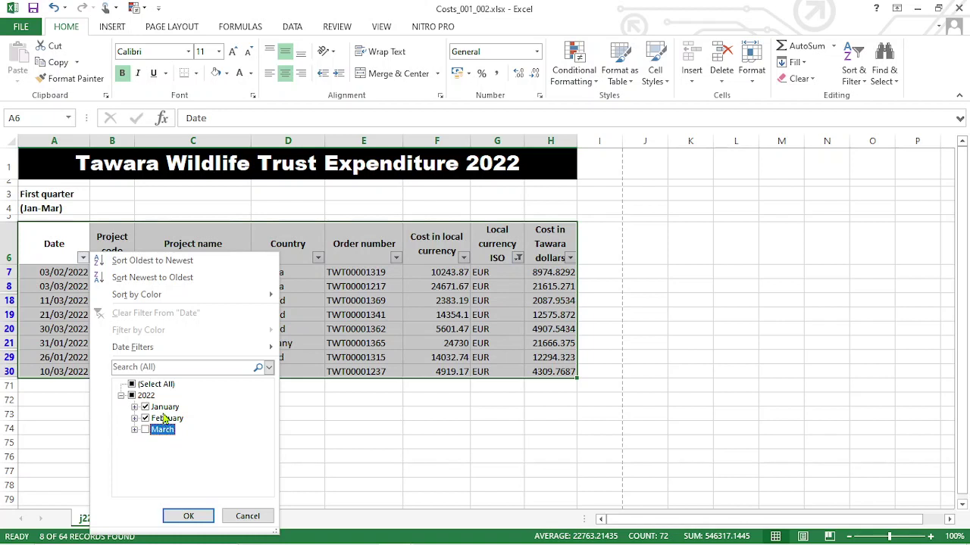
left_click(189, 516)
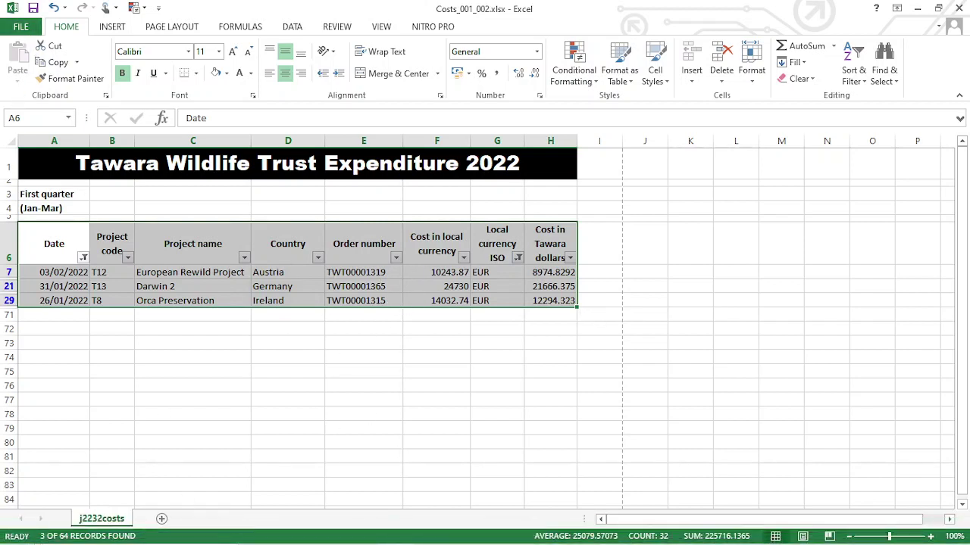
Switch to the question paper and highlight question 17's requirement that the printout fits on a single landscape page in green
left_click(326, 532)
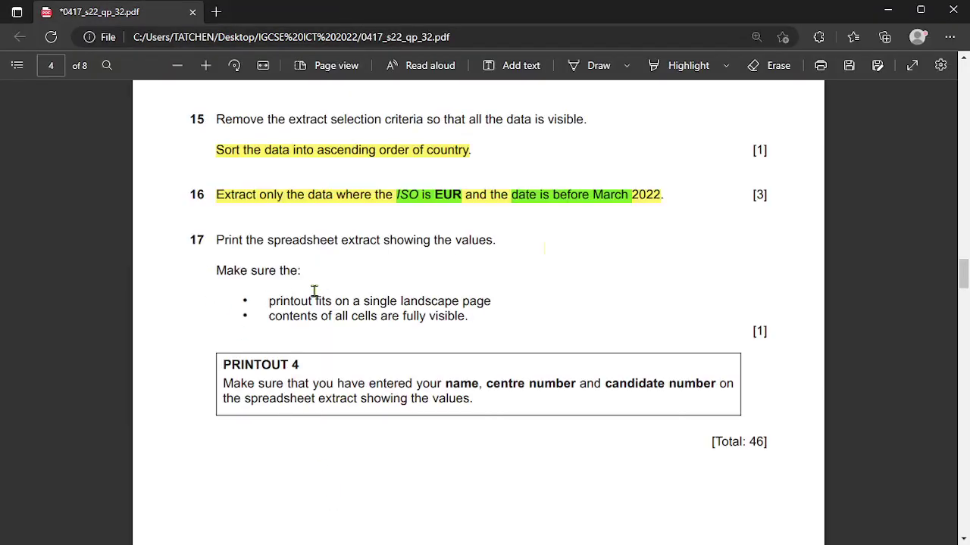
left_click_drag(216, 238, 327, 242)
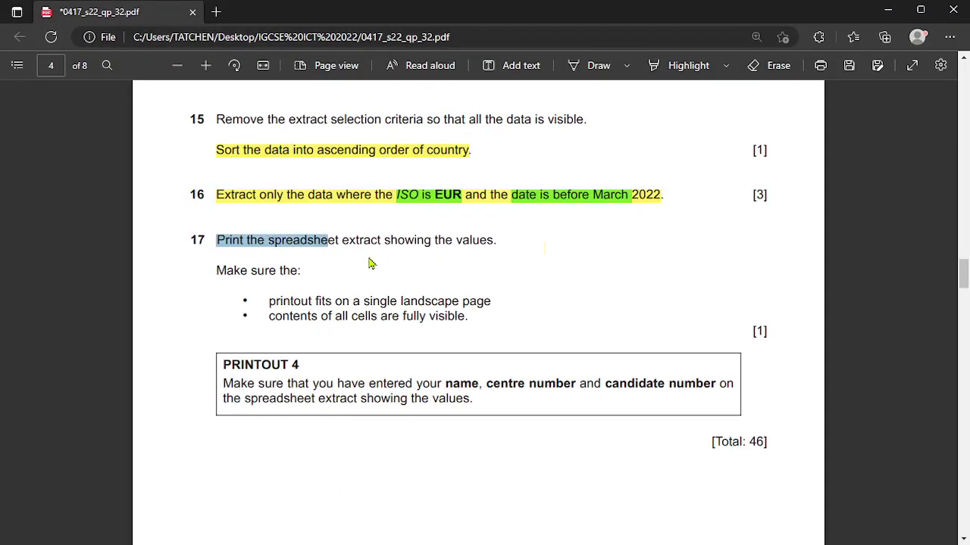
left_click(653, 68)
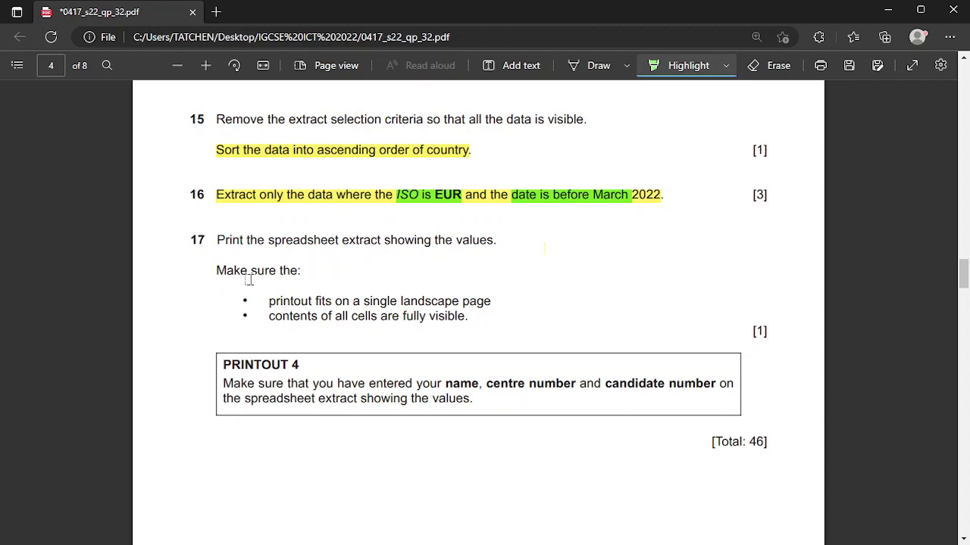
left_click_drag(265, 302, 490, 300)
left_click_drag(278, 320, 485, 308)
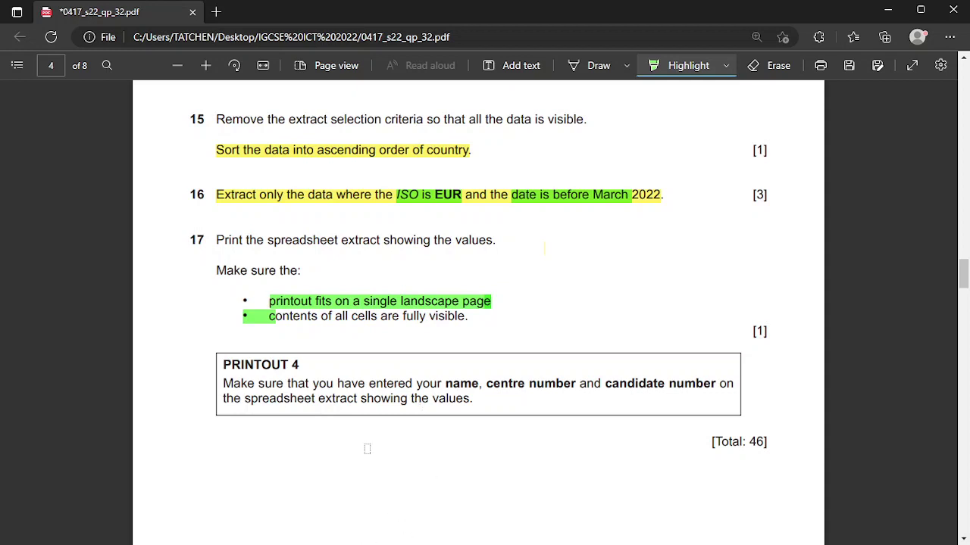
key("Escape")
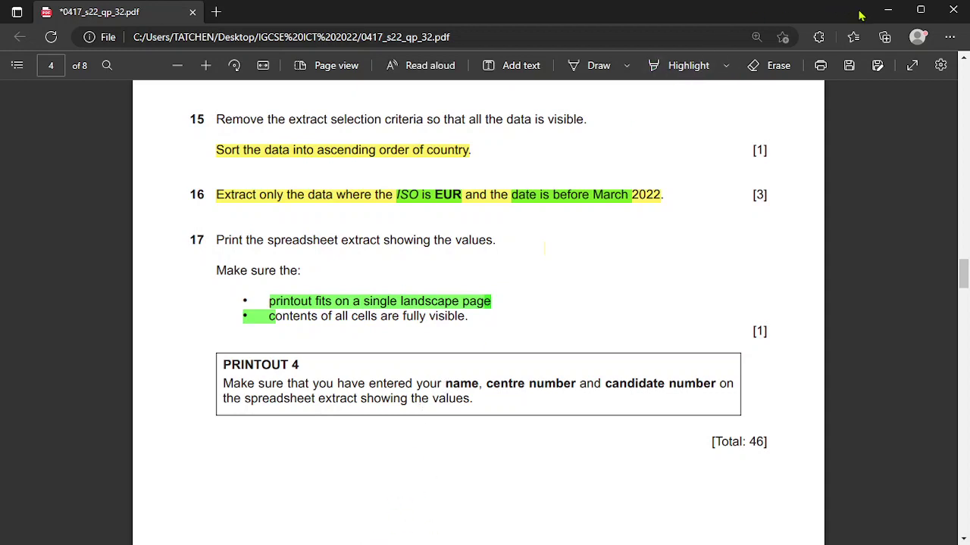
Return to the costs workbook and check the print preview of the filtered extract for page fit, landscape orientation and fully visible cells
left_click(887, 13)
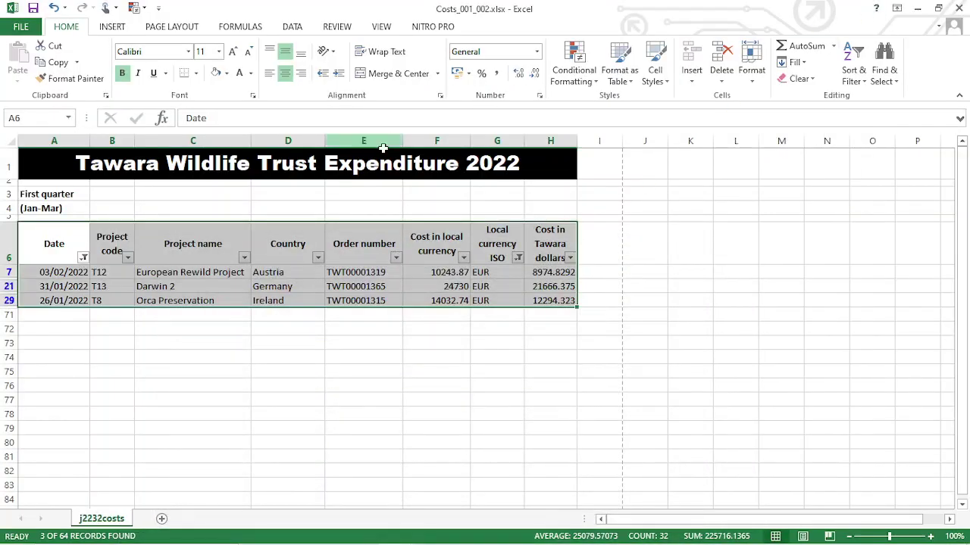
left_click(23, 27)
left_click(28, 202)
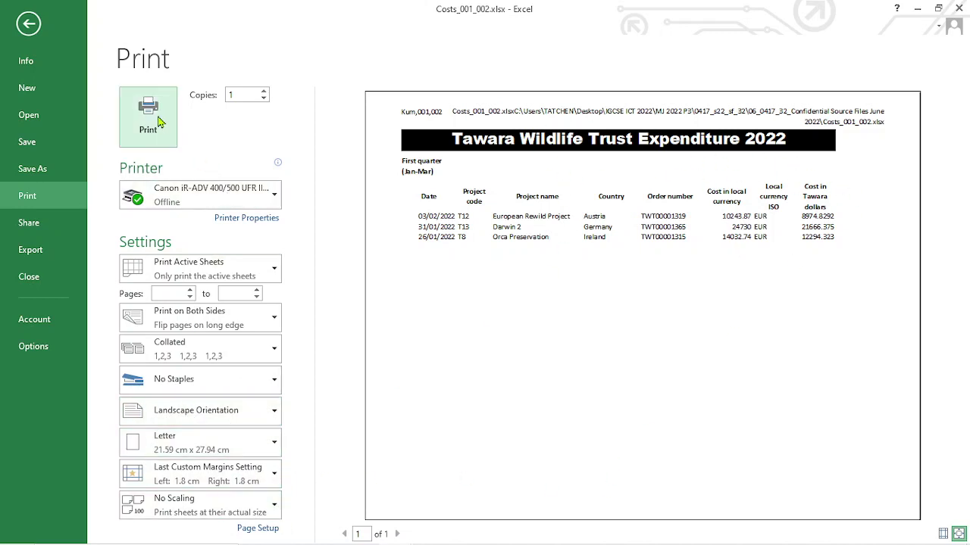
left_click(33, 23)
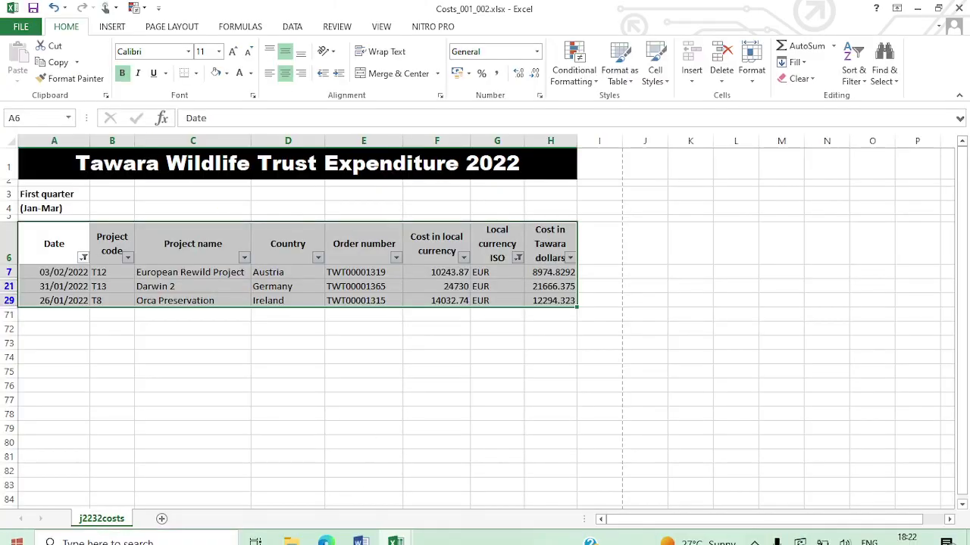
Switch to the question paper and review the end of the spreadsheet task, selecting its total marks below the Printout 4 box
left_click(326, 533)
scroll(268, 351, "down", 5)
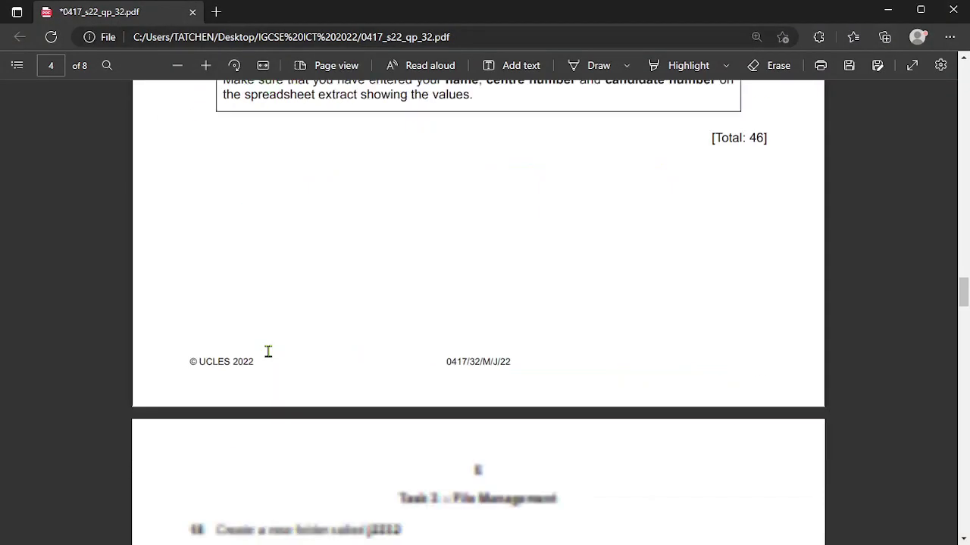
scroll(263, 356, "up", 5)
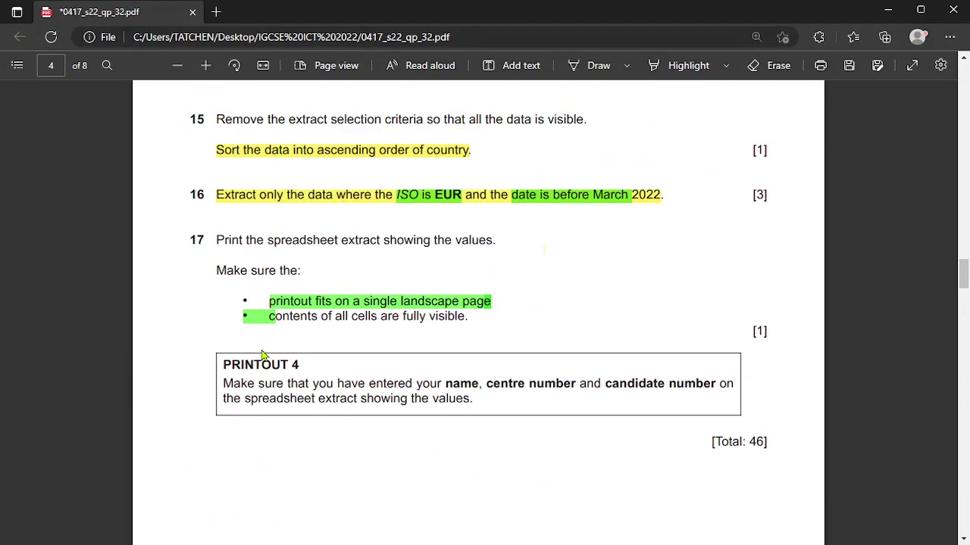
scroll(373, 294, "down", 1)
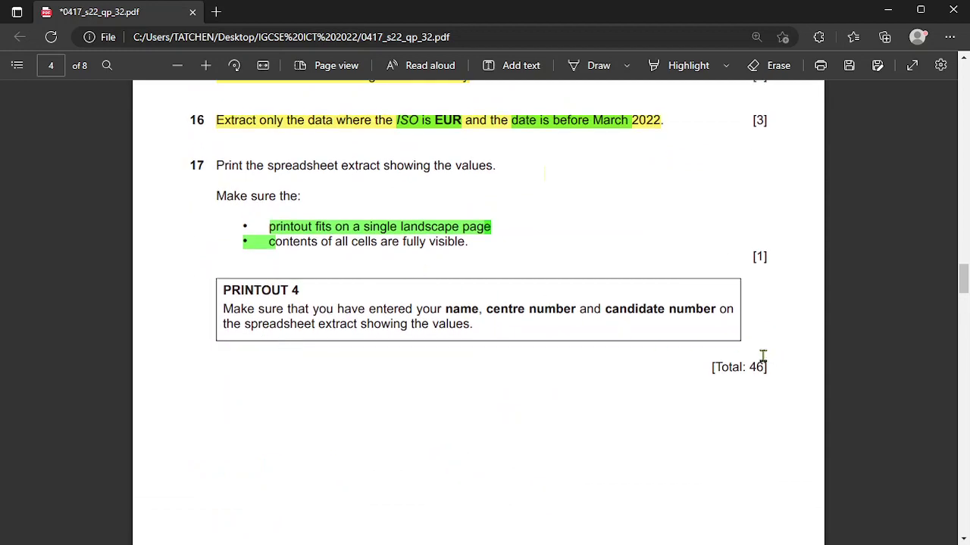
left_click_drag(704, 373, 795, 379)
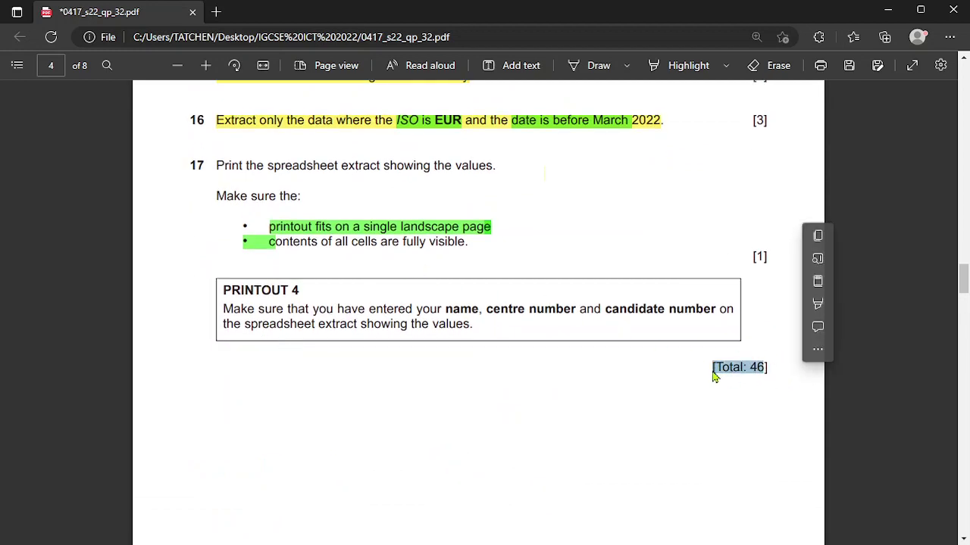